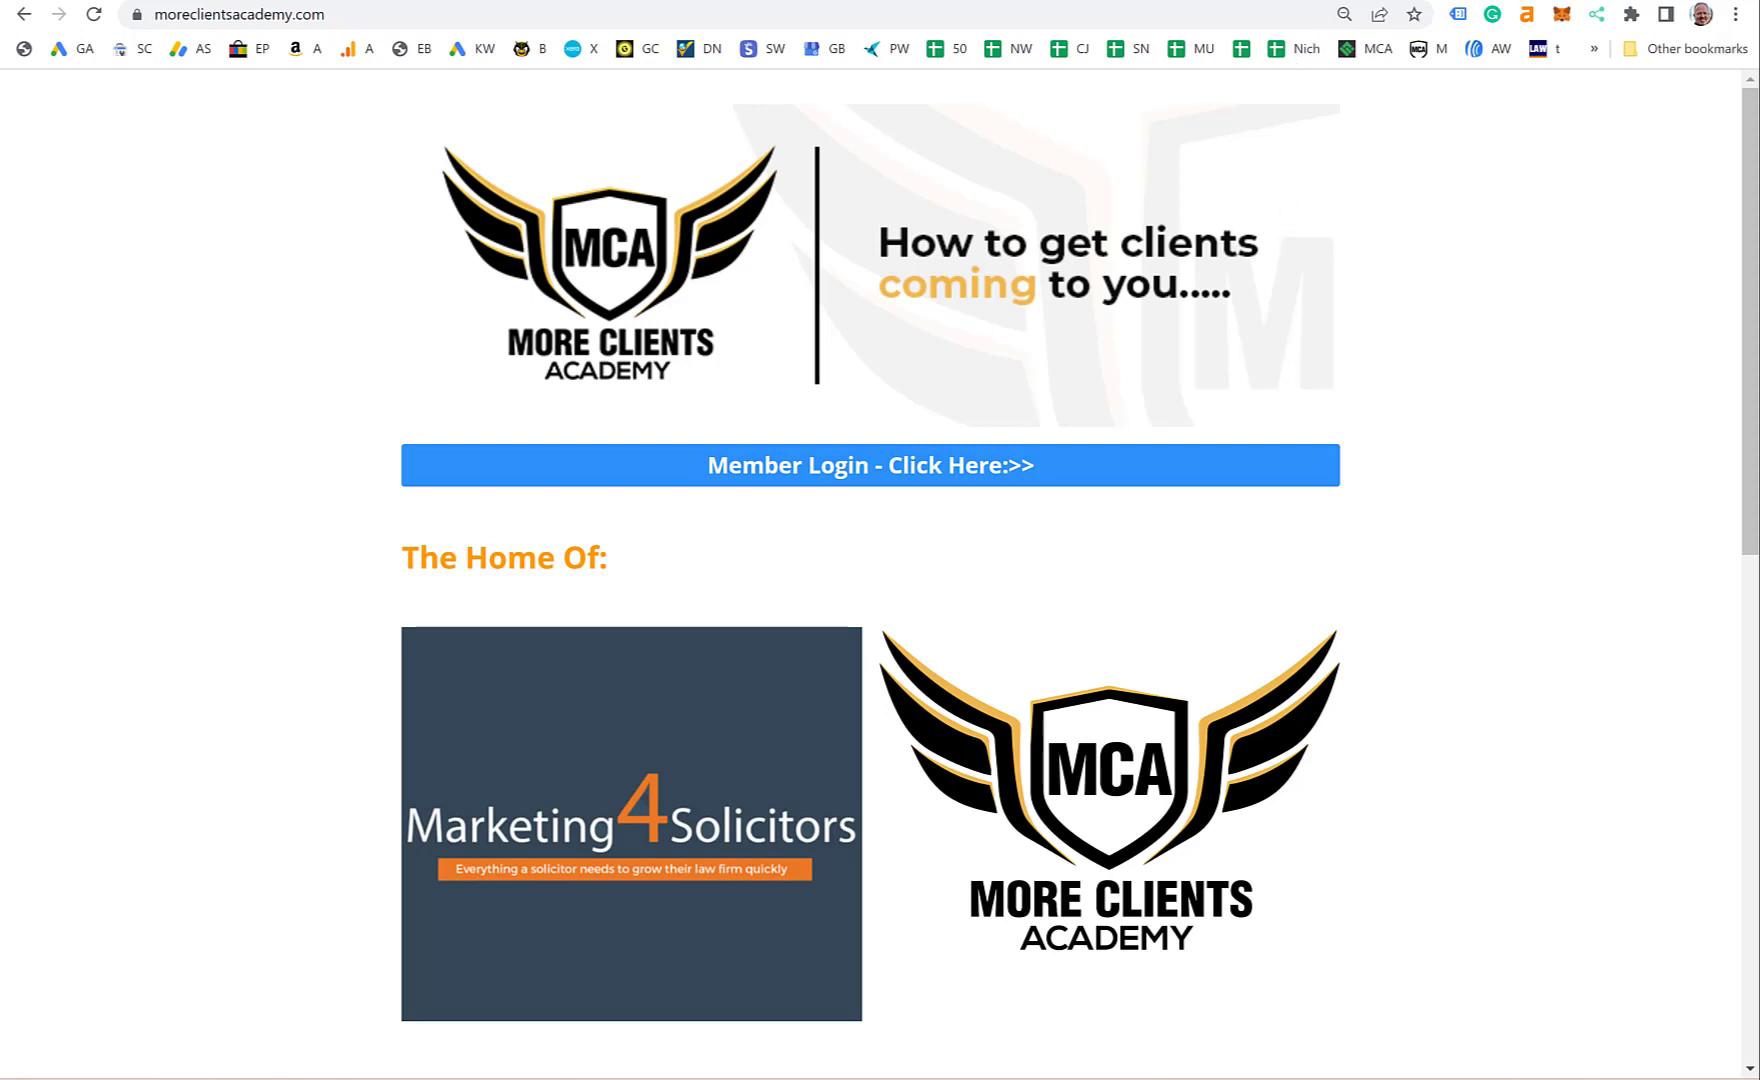
- Switch to the Ahrefs tab with 'Internal Links for SEO: An Actionable Guide'
click(1395, 0)
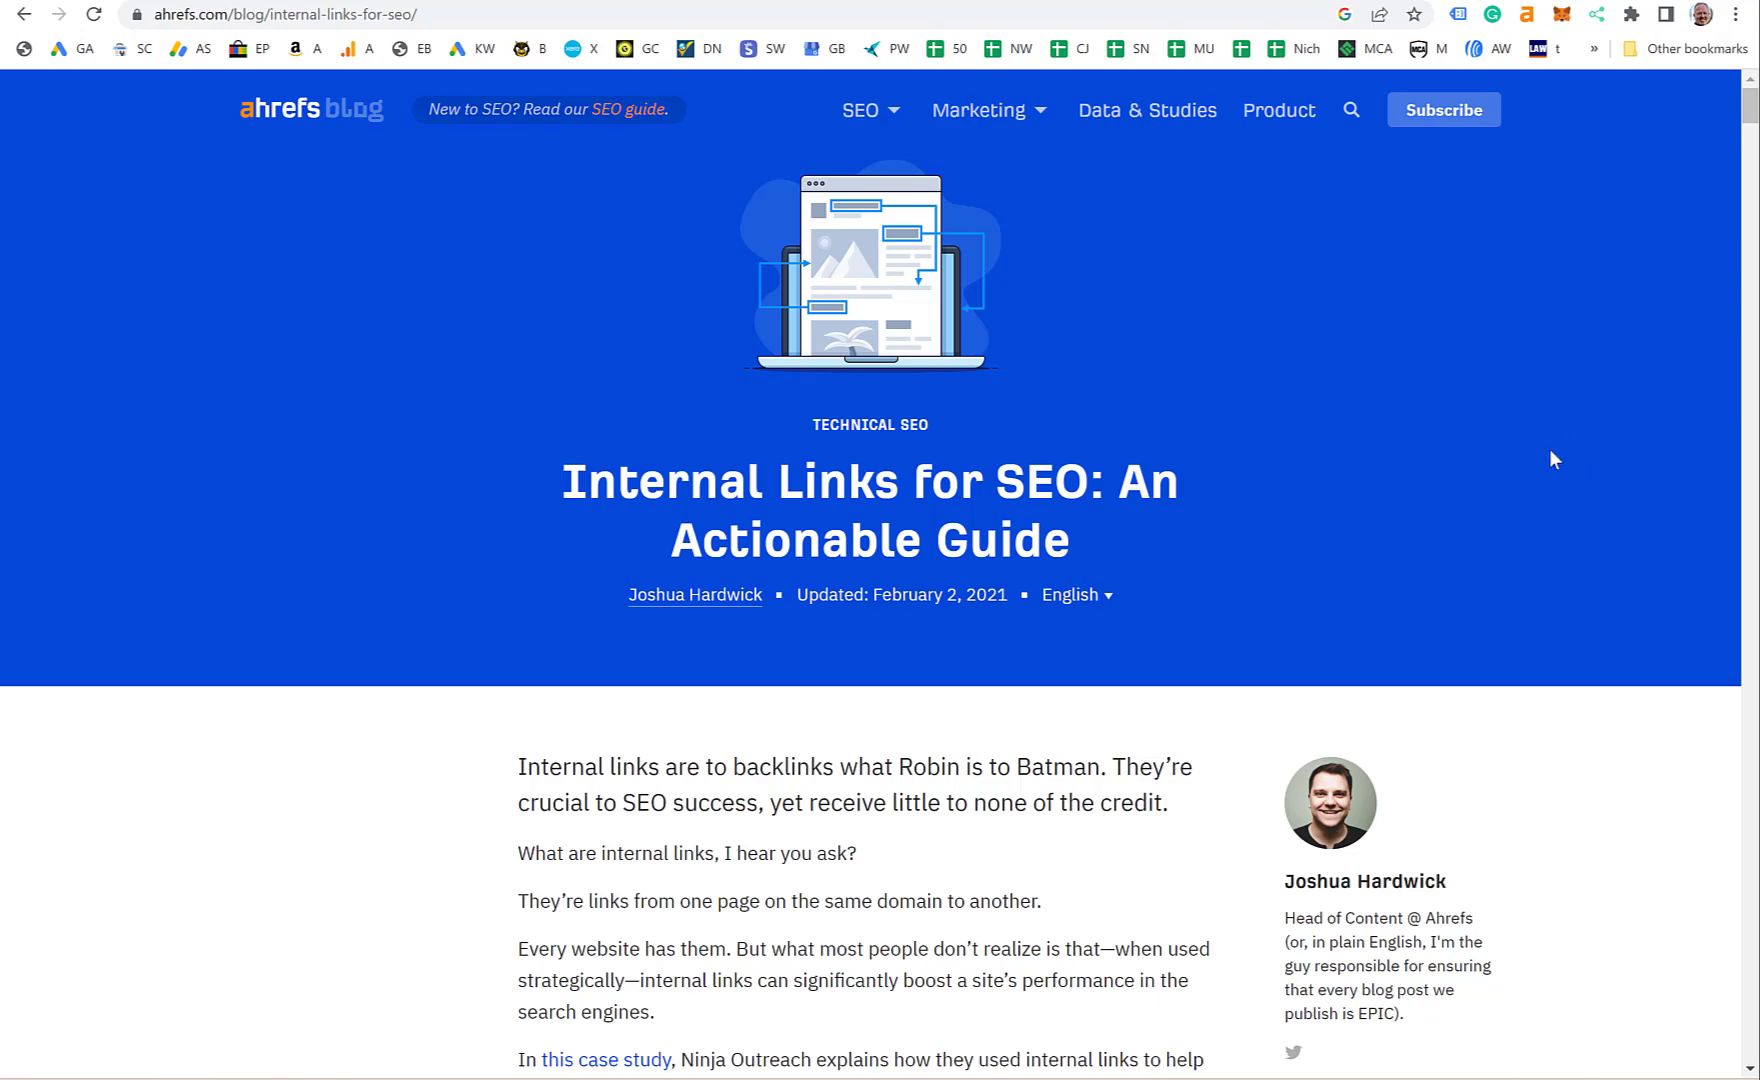
- Skim the Ahrefs guide, highlight its intro paragraph, then return to the Link Whisper dashboard
scroll(1413, 628, down, 4)
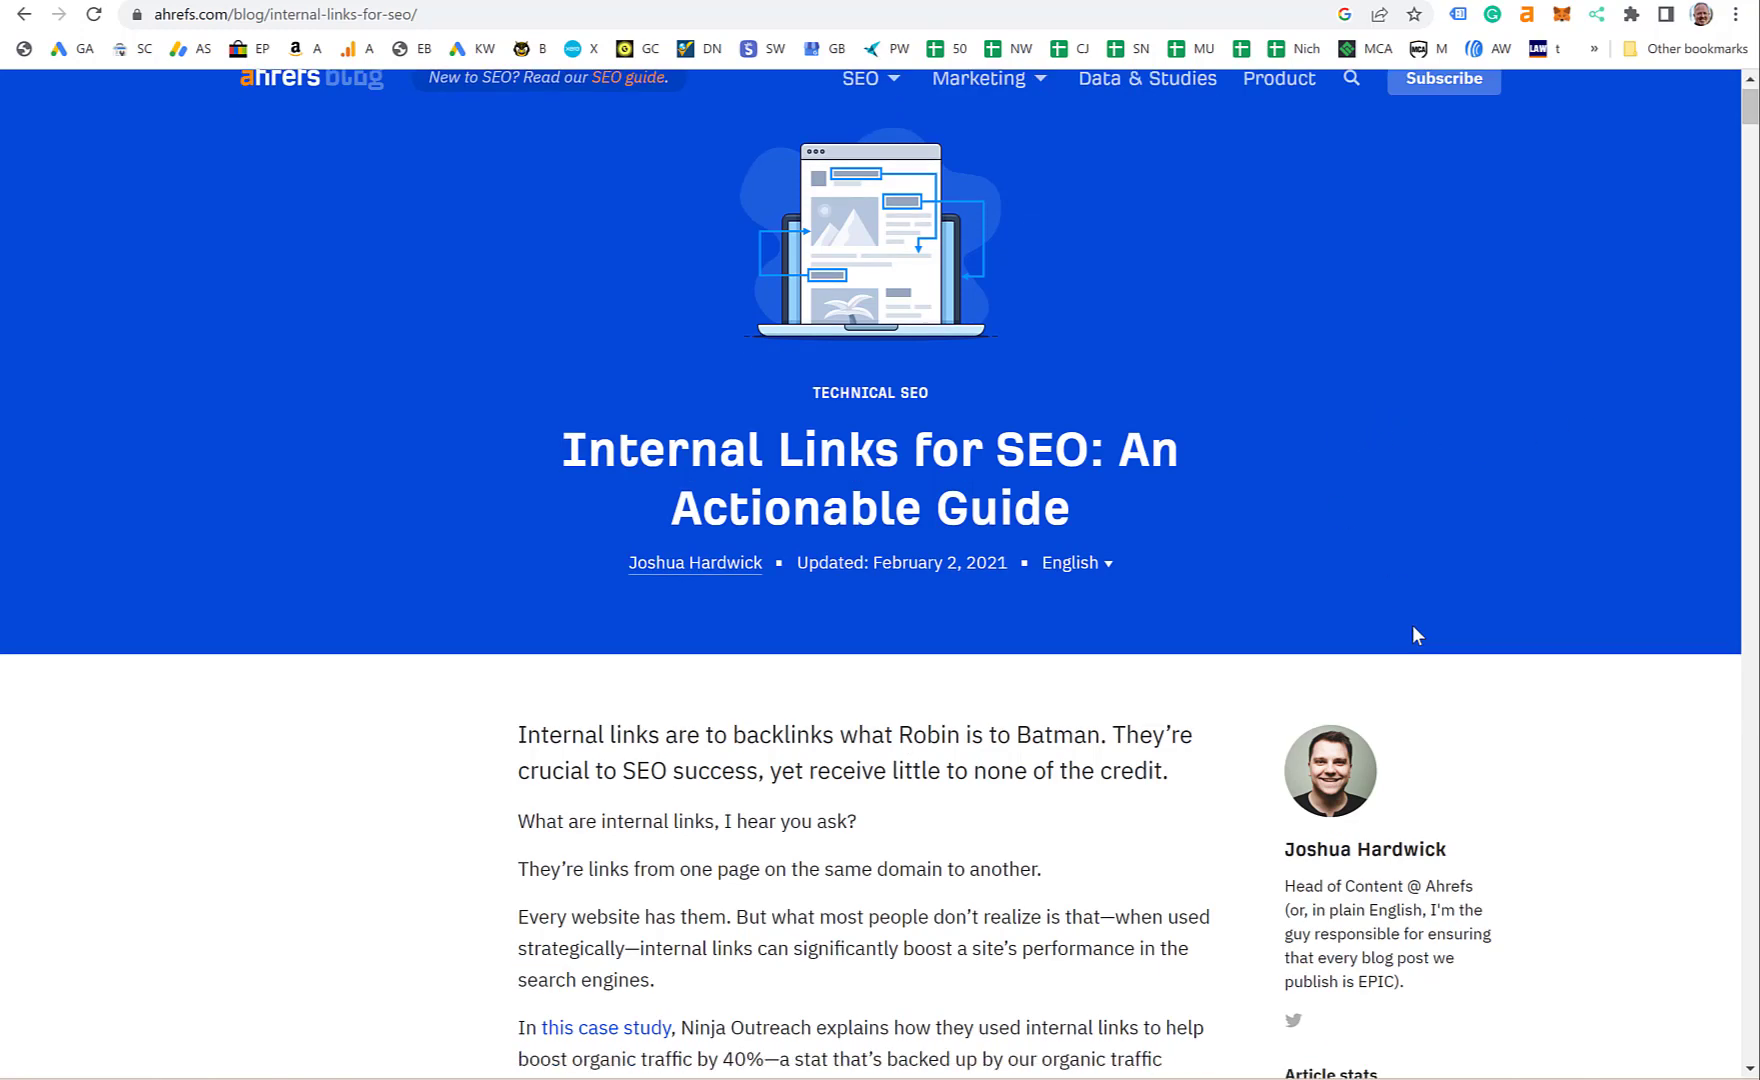
scroll(1413, 628, up, 1)
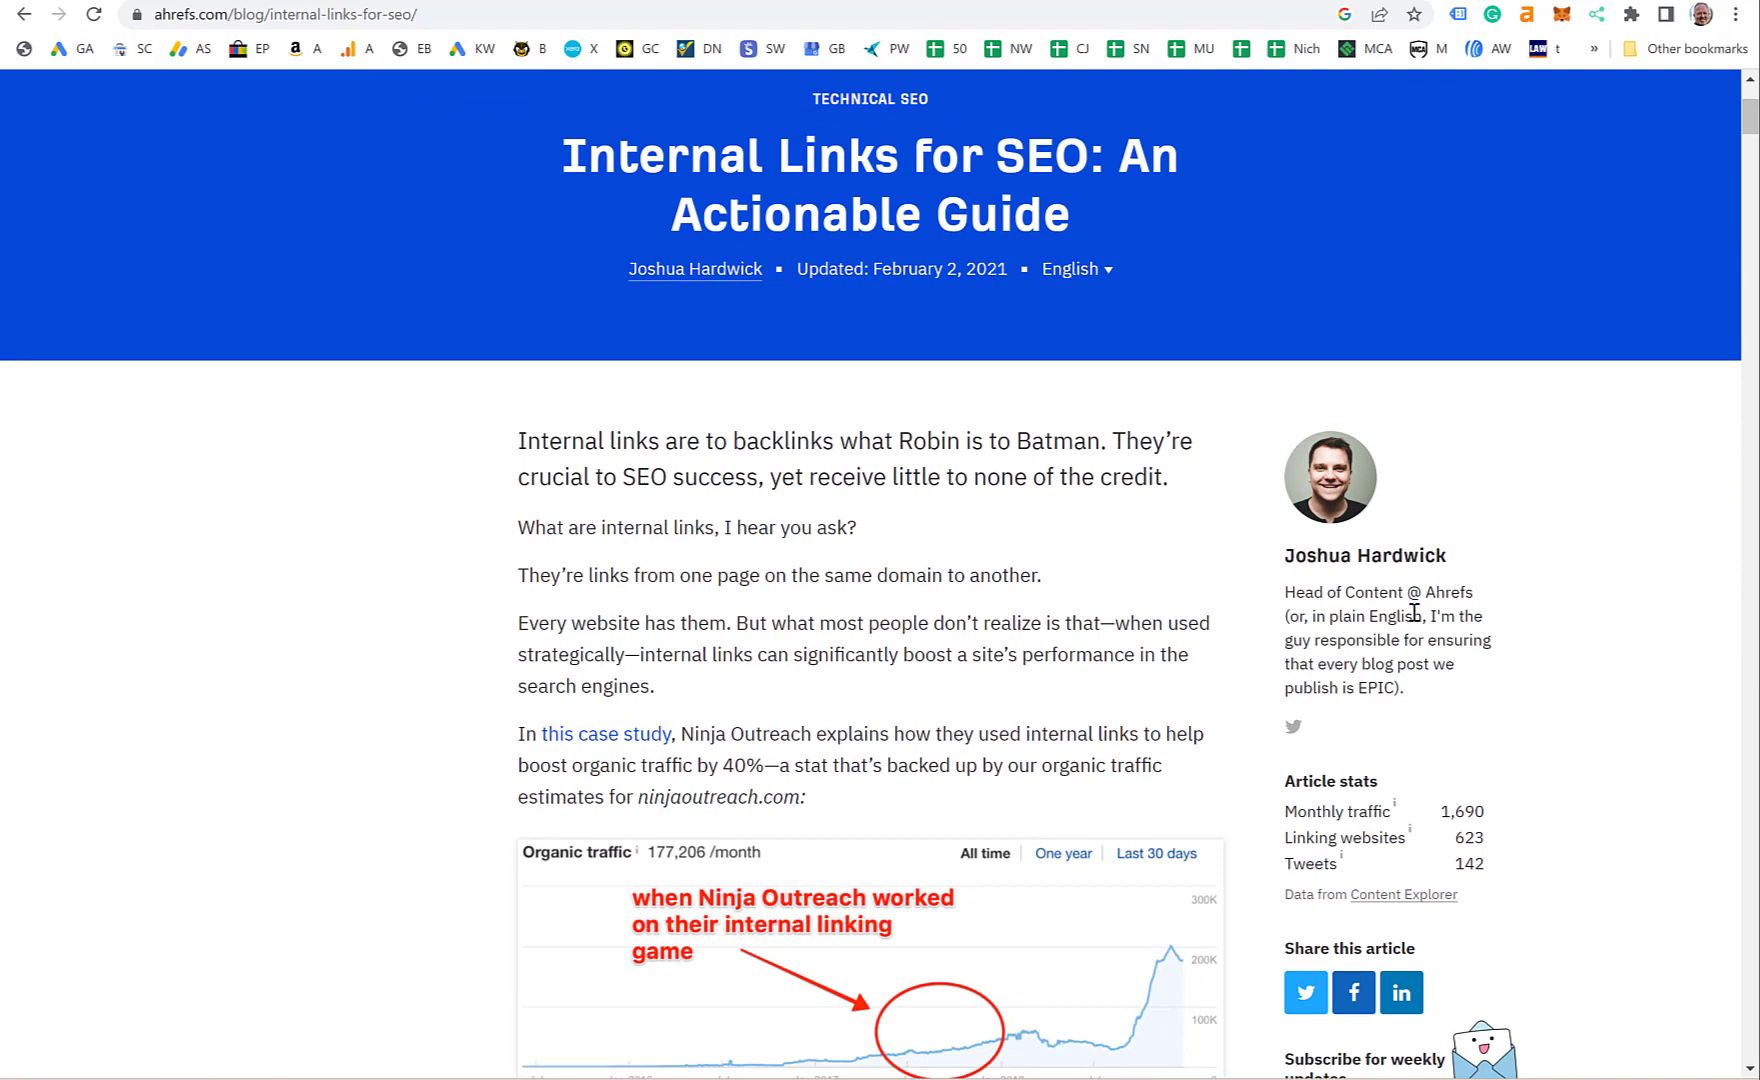
scroll(878, 383, up, 1)
scroll(707, 487, down, 1)
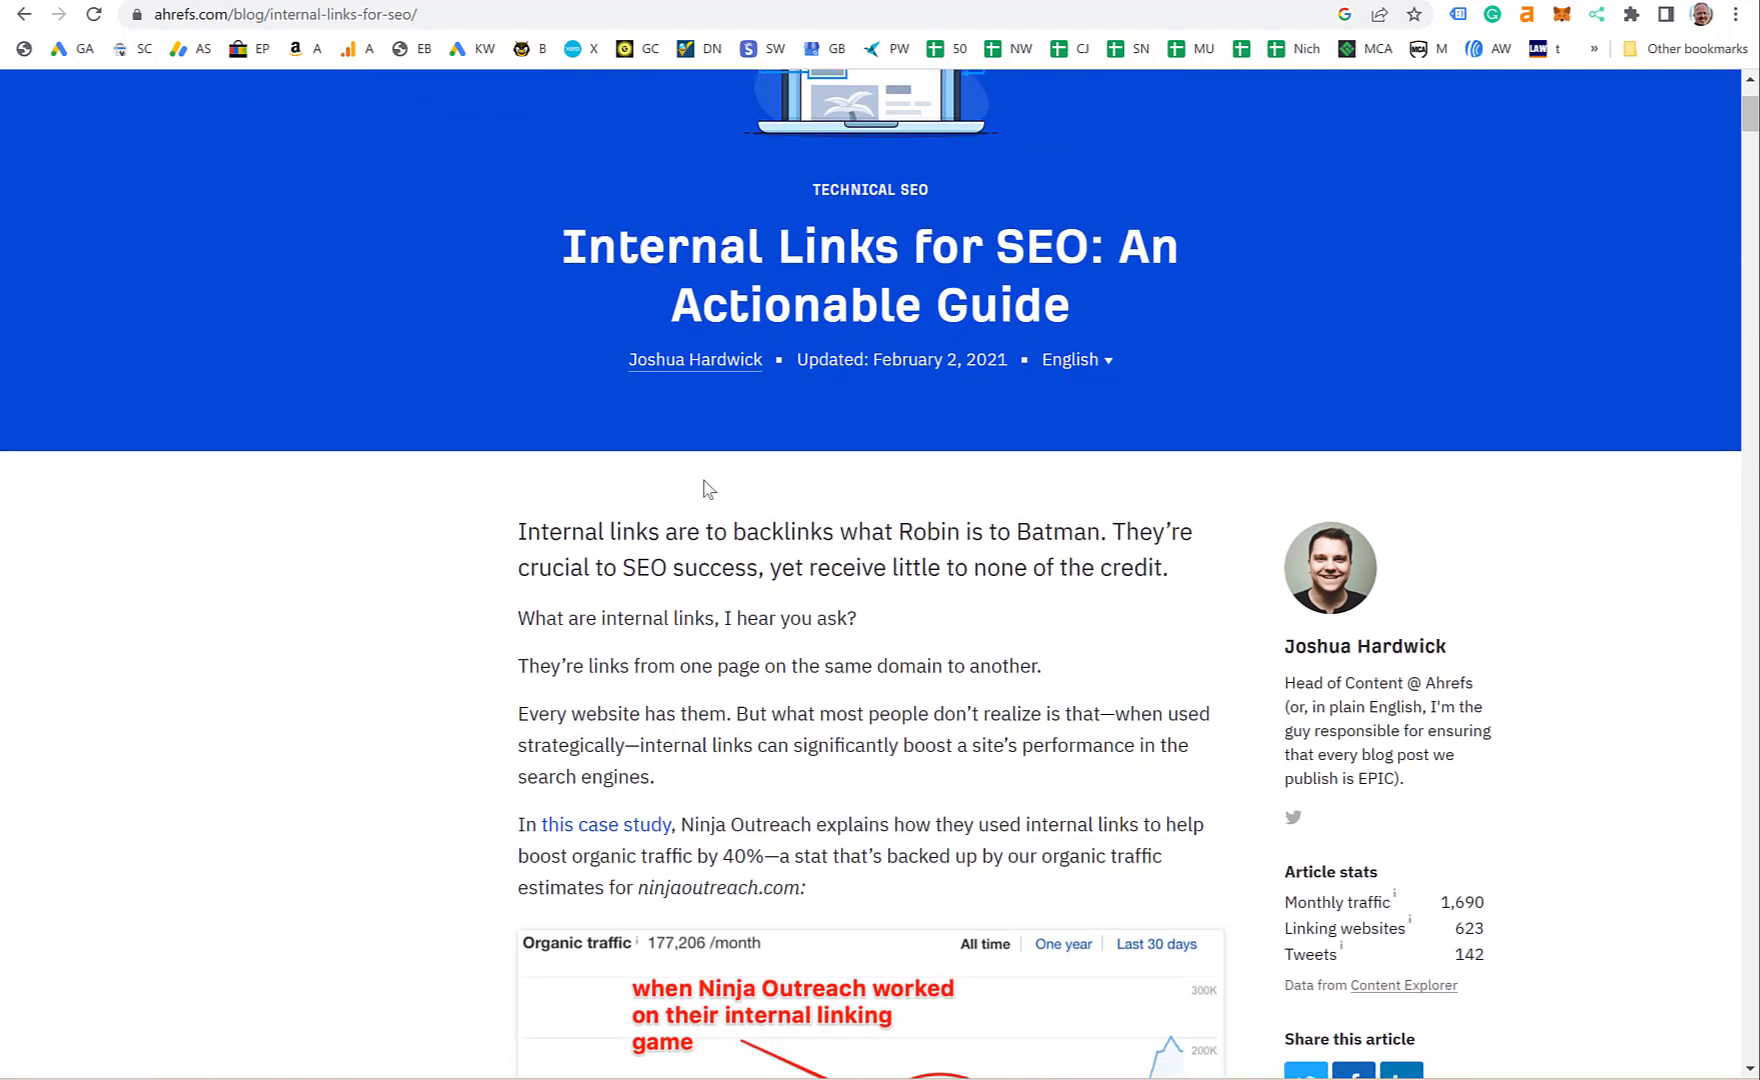
scroll(686, 762, down, 3)
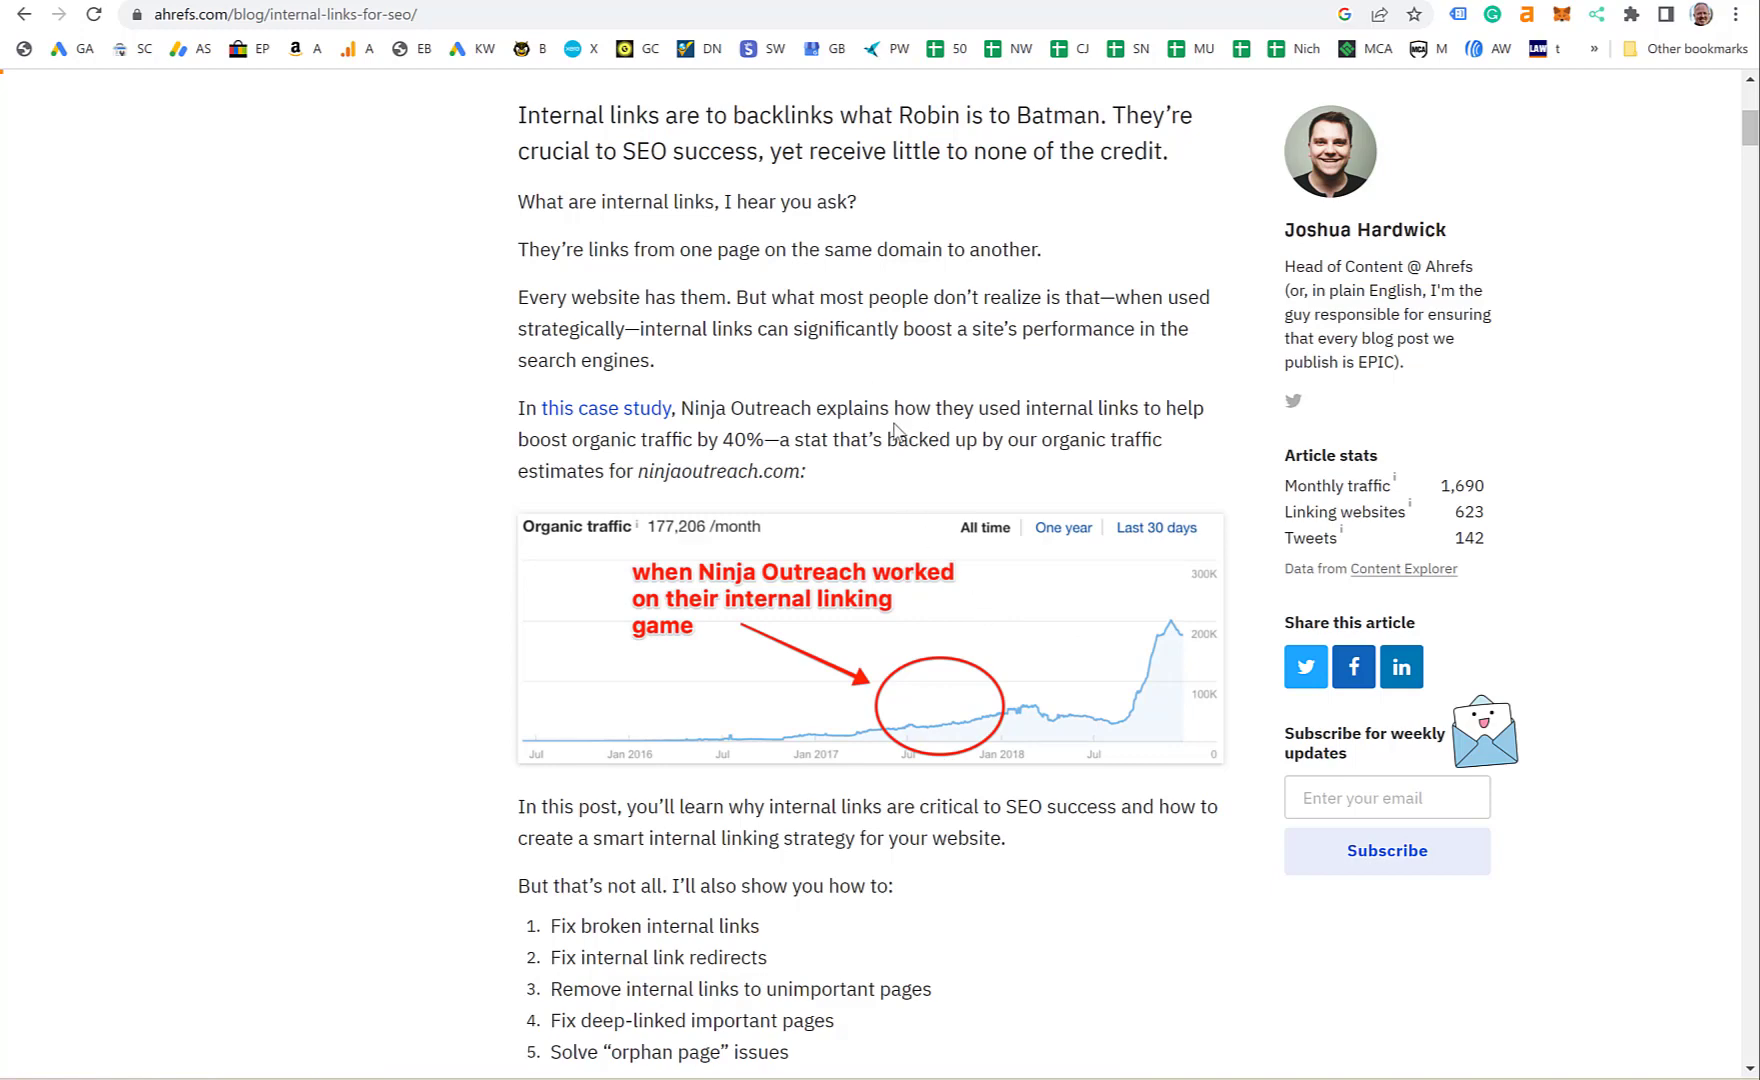
scroll(910, 394, up, 2)
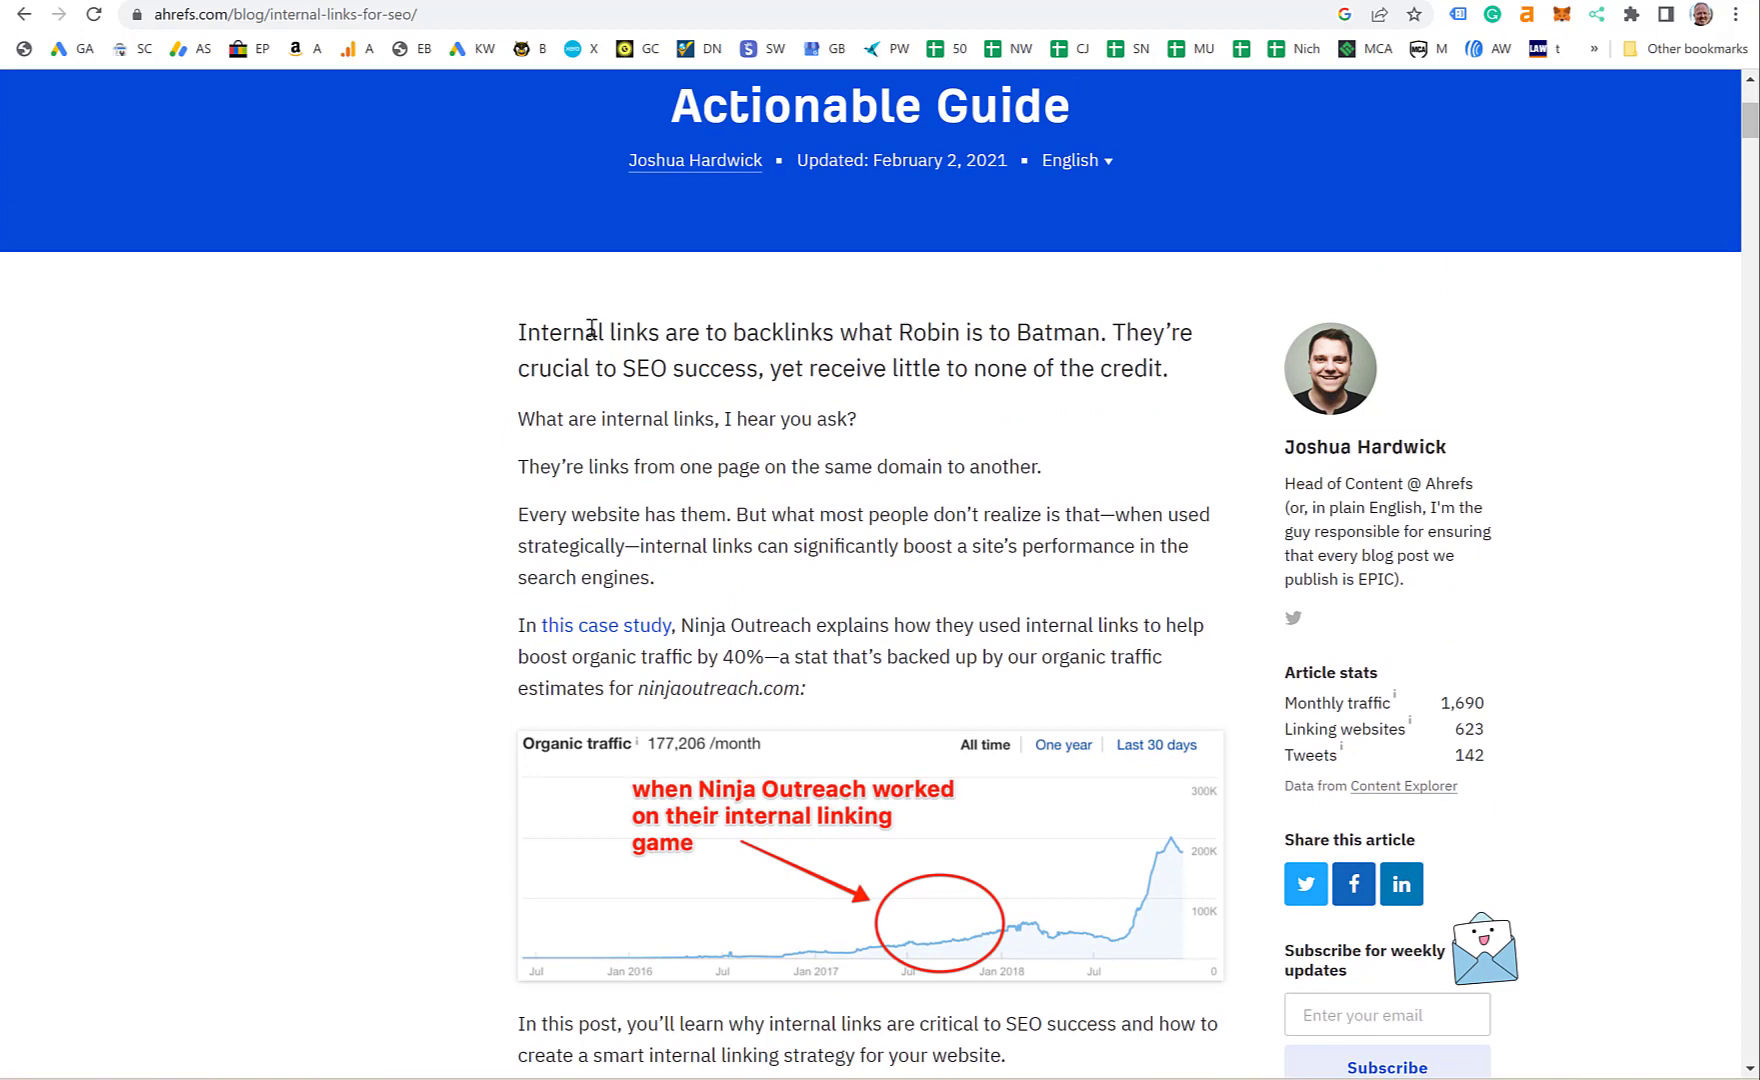
drag(517, 330, 1172, 365)
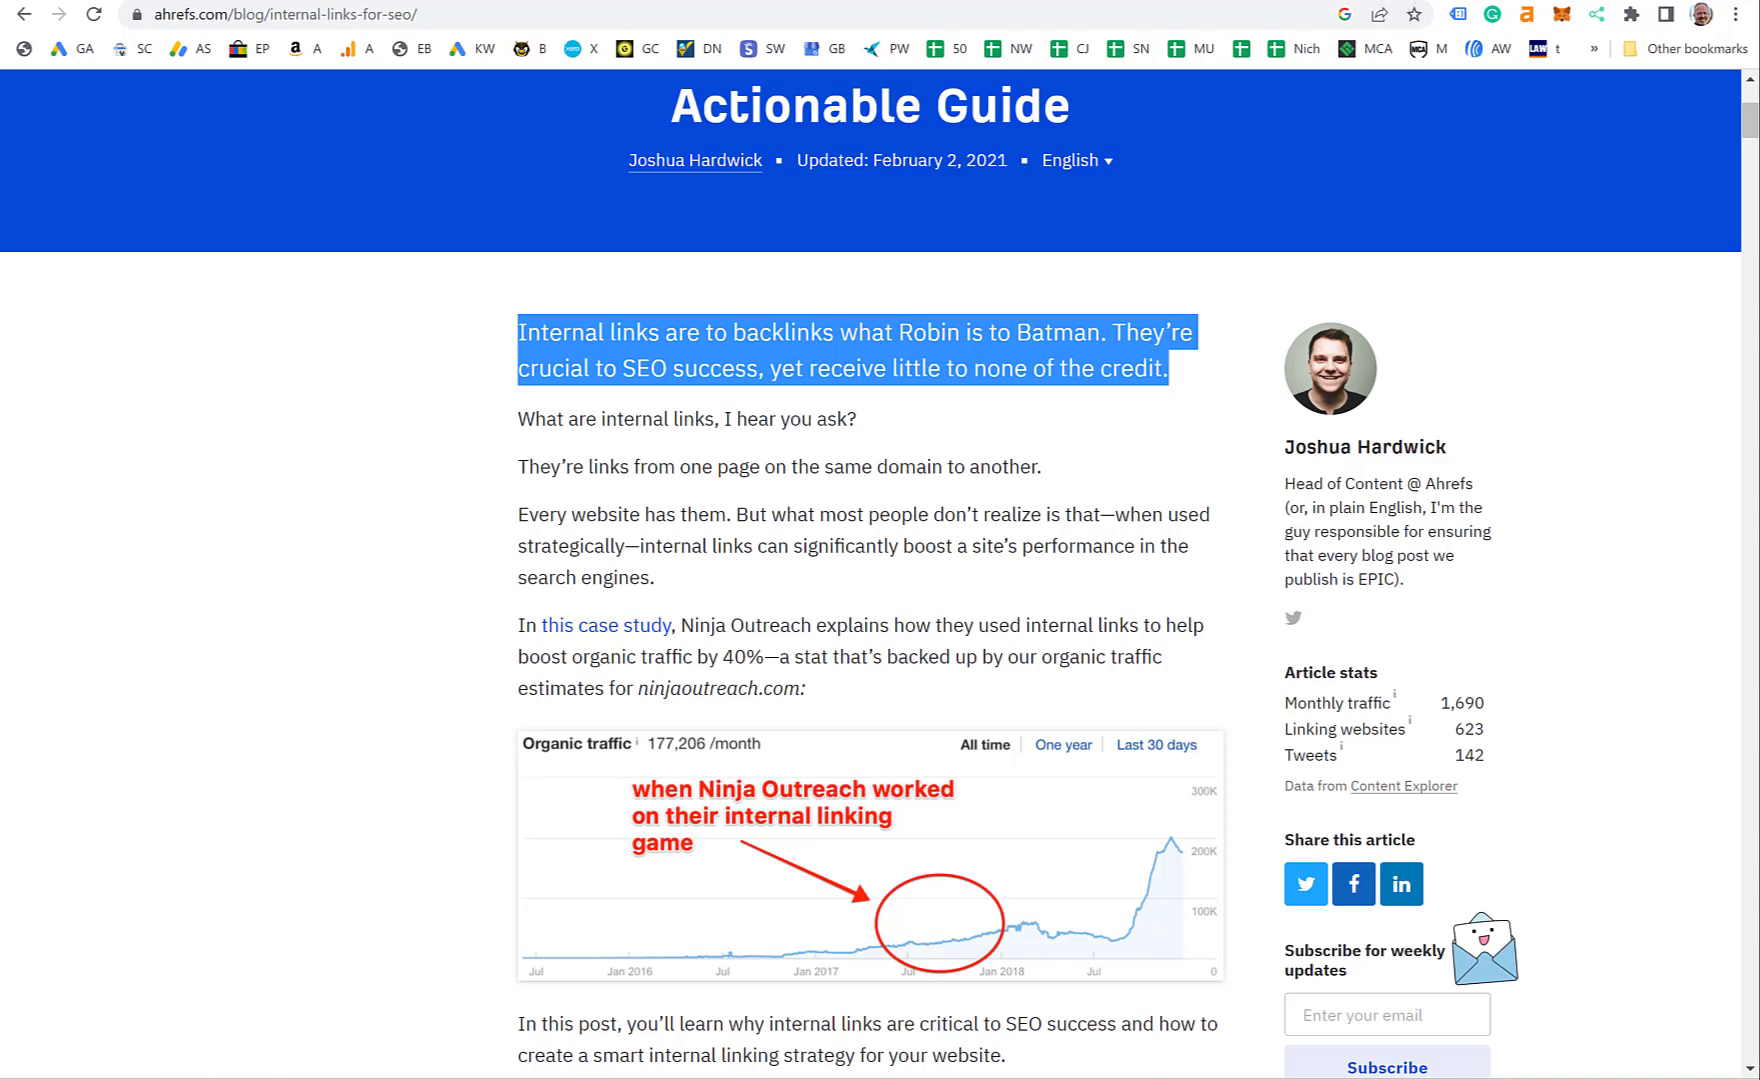
click(1500, 2)
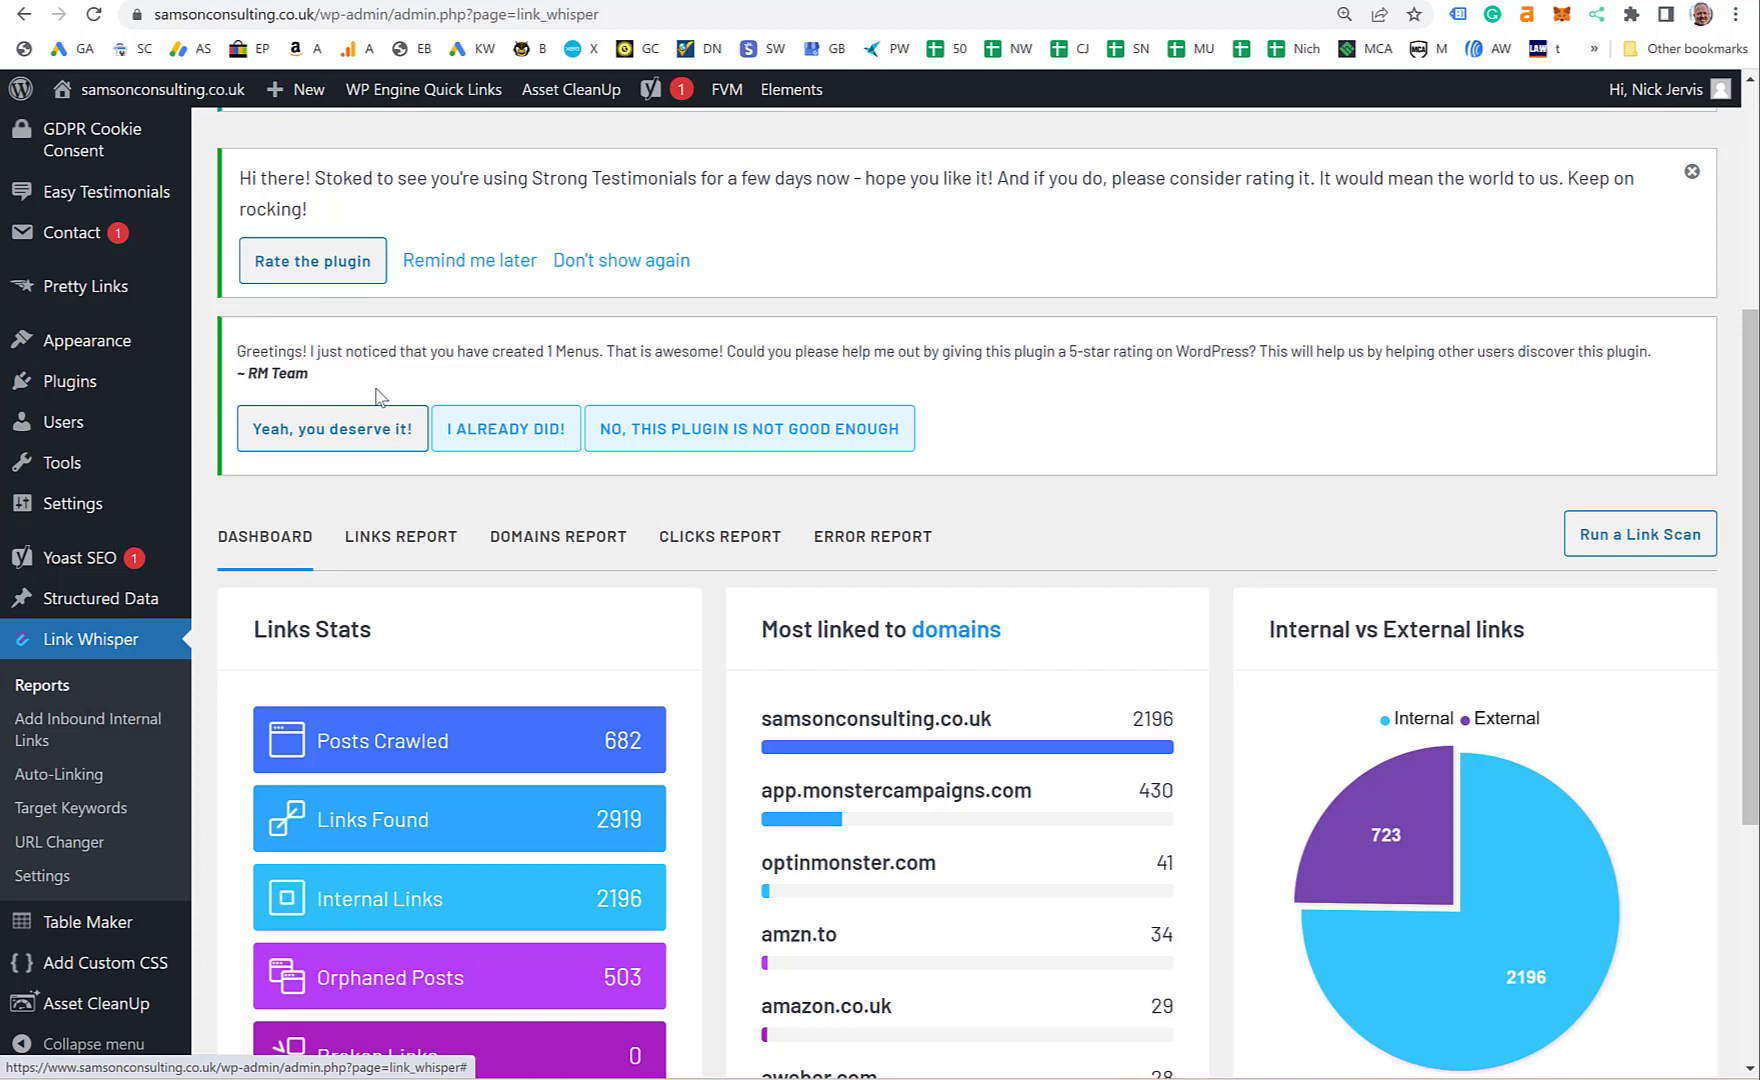
mouse_move(105, 385)
mouse_move(100, 598)
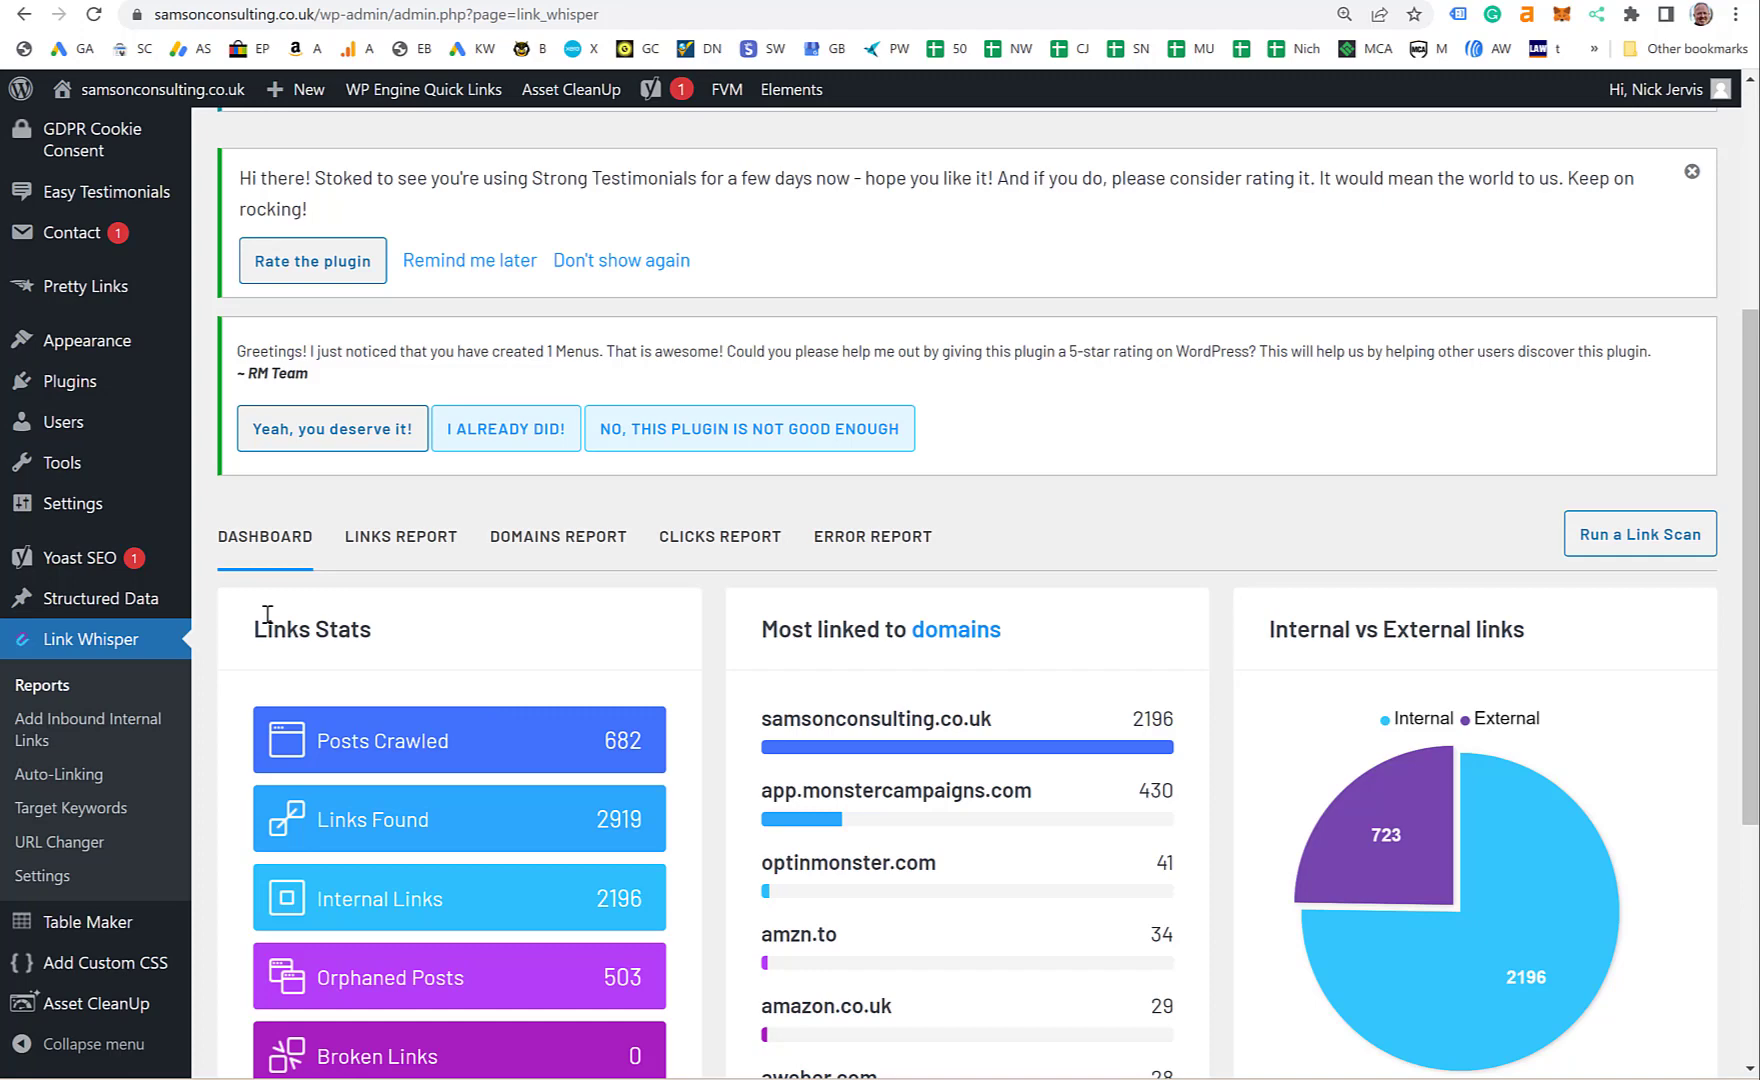
scroll(850, 520, down, 1)
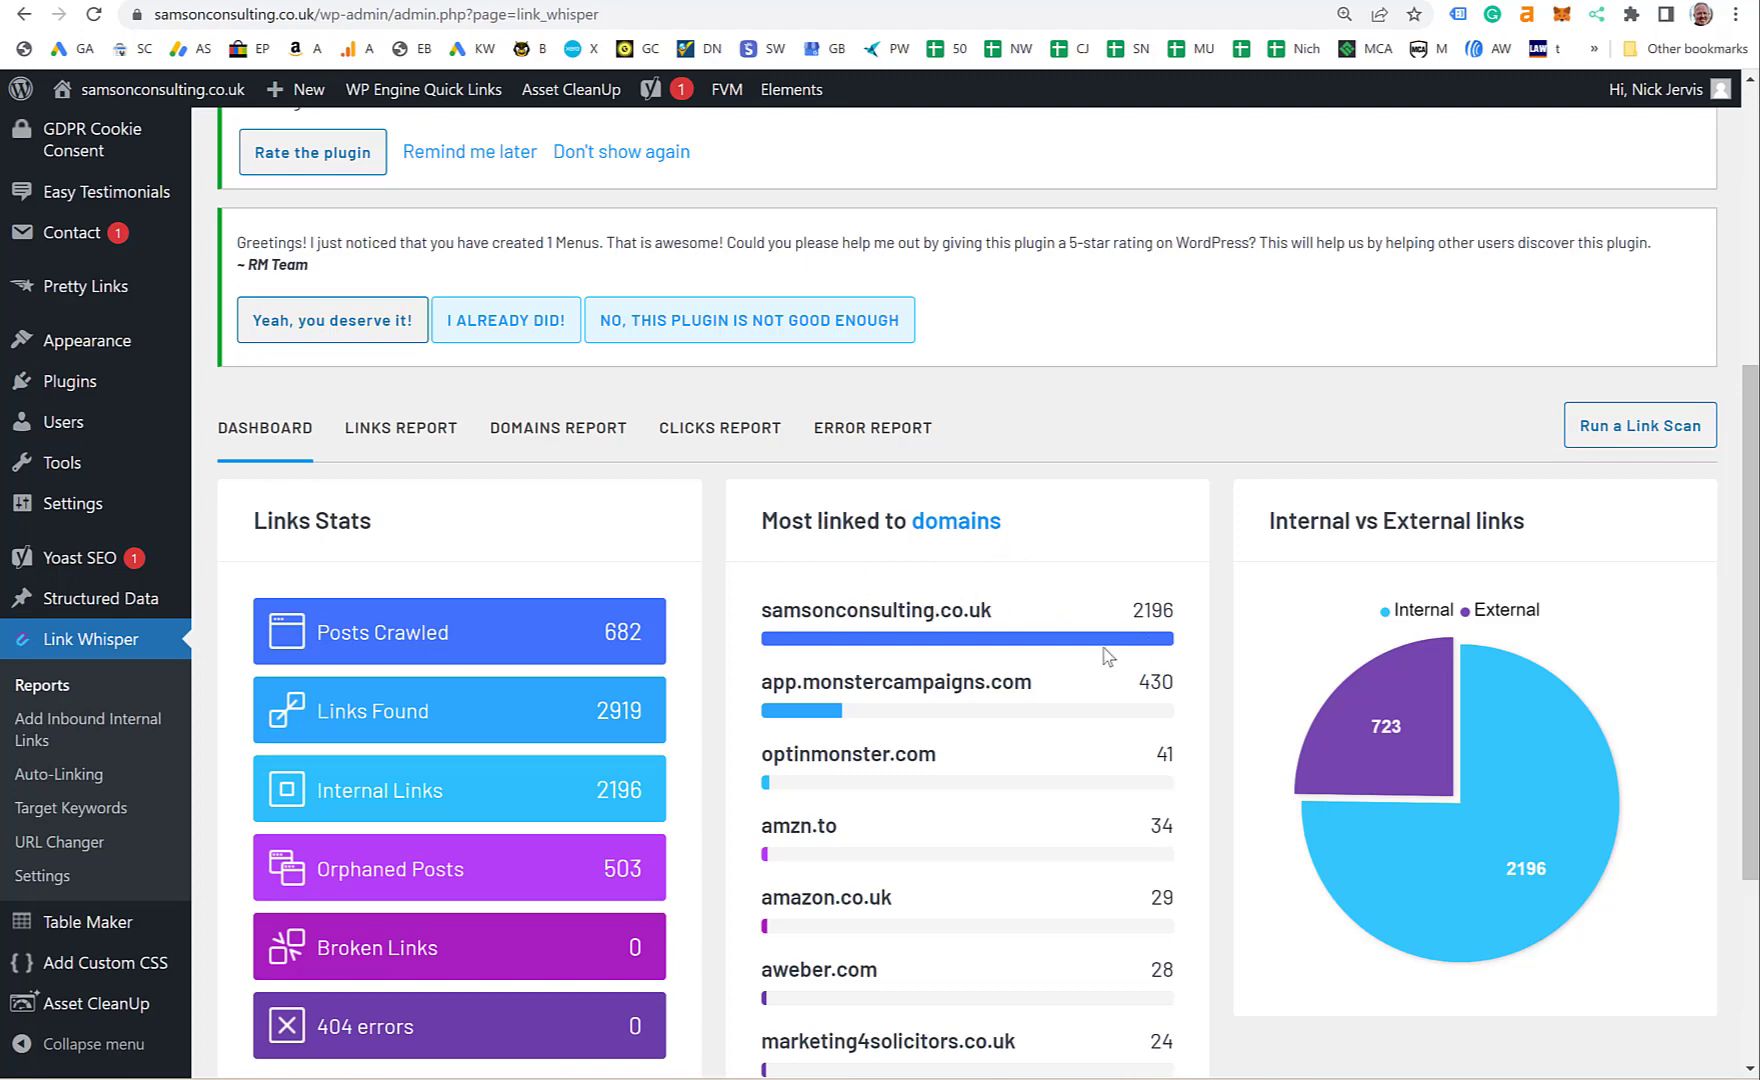
scroll(1041, 754, down, 1)
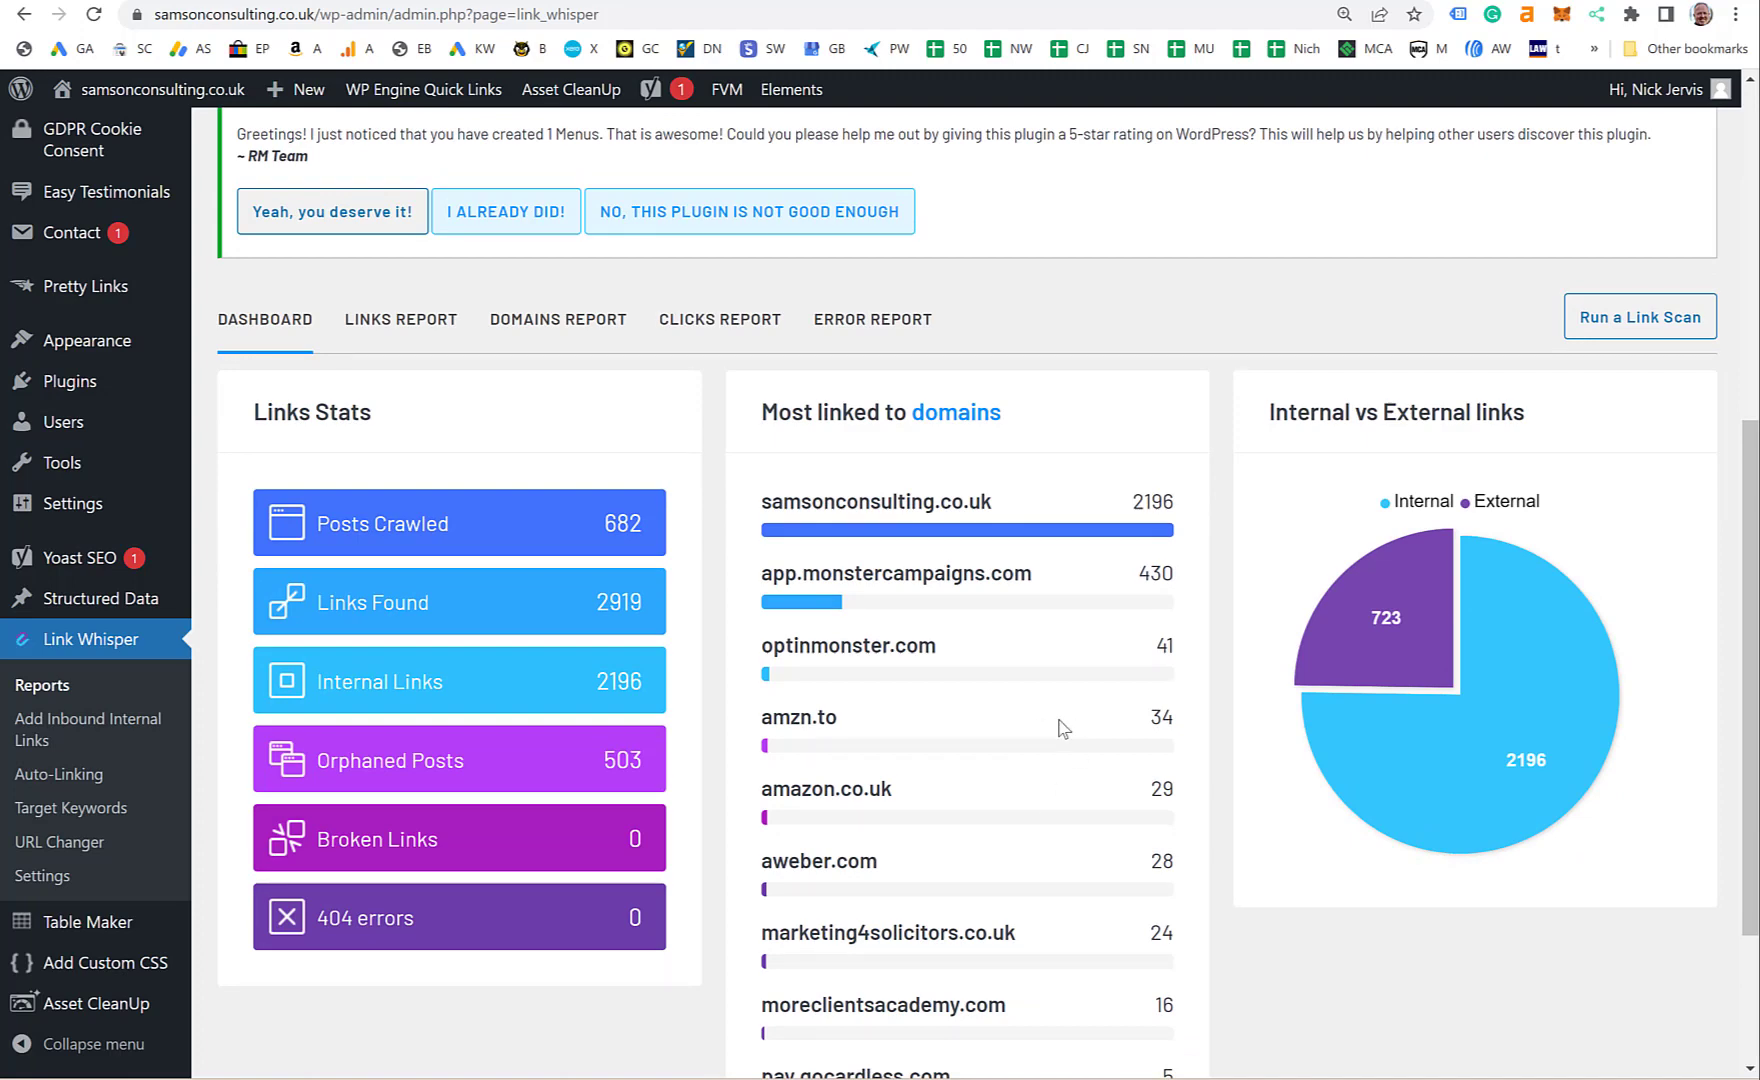
scroll(1055, 760, down, 2)
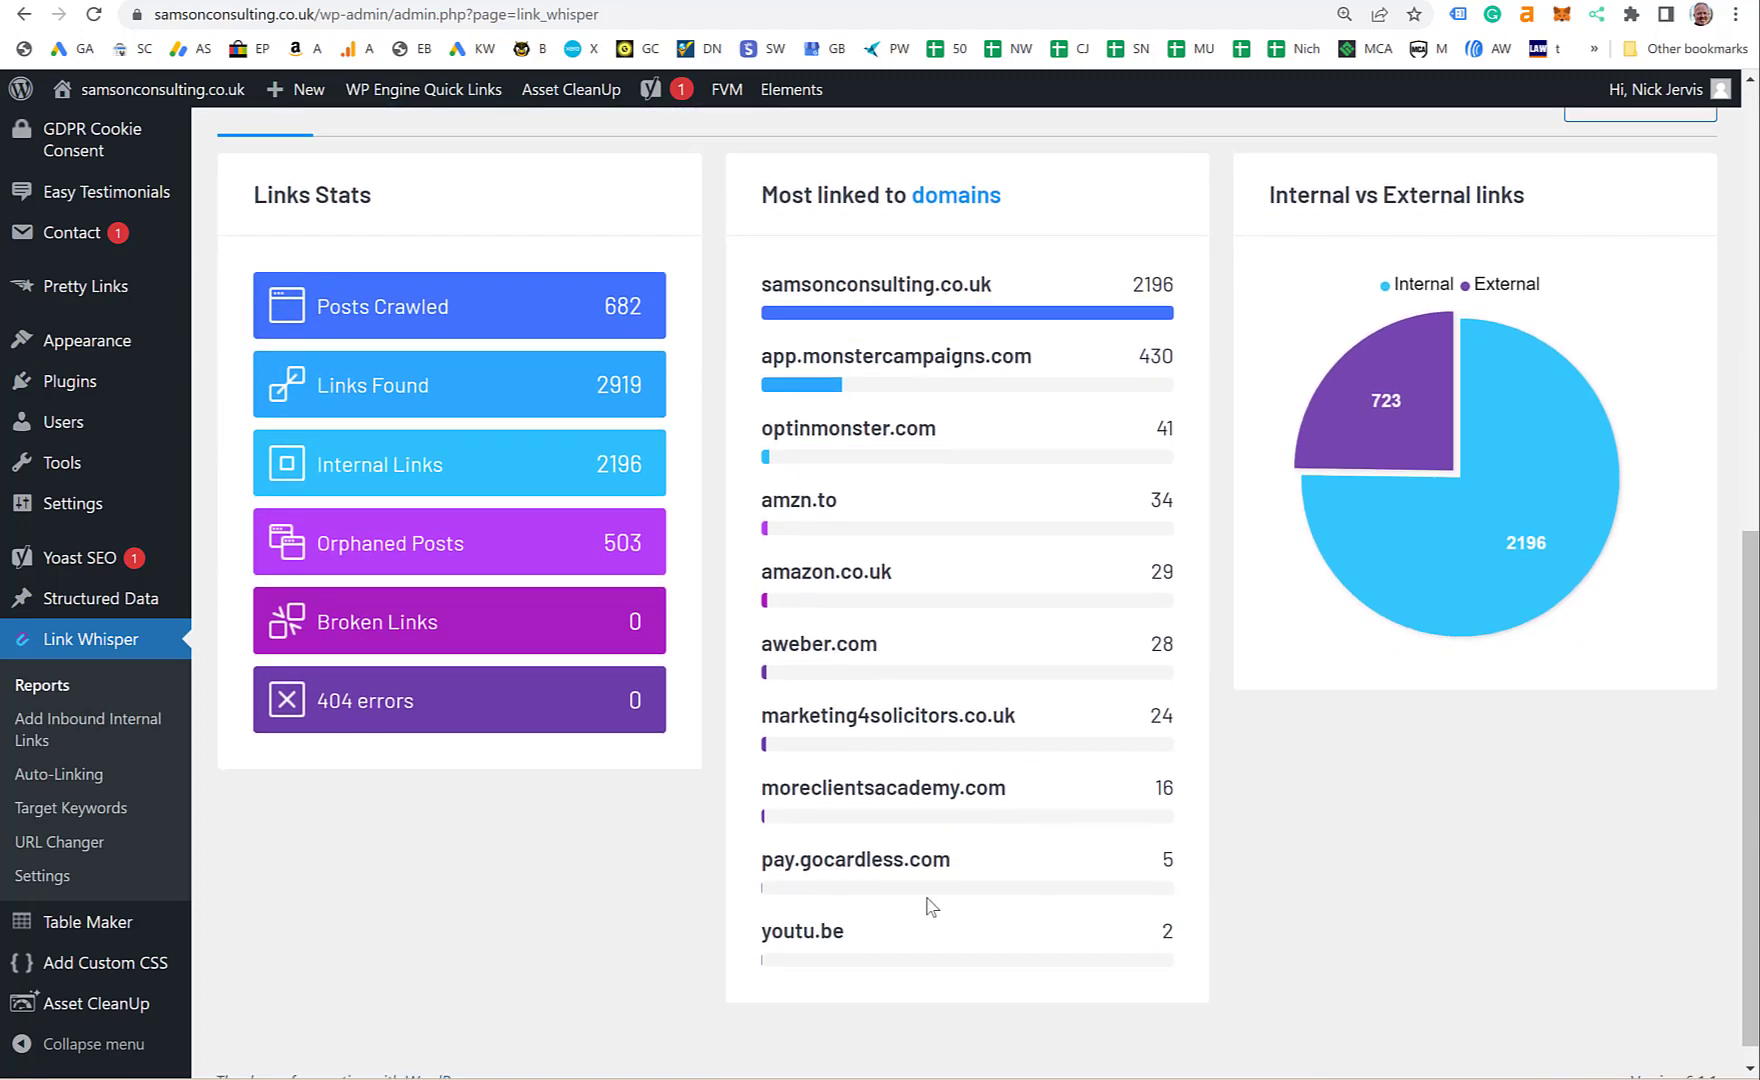
scroll(905, 908, up, 2)
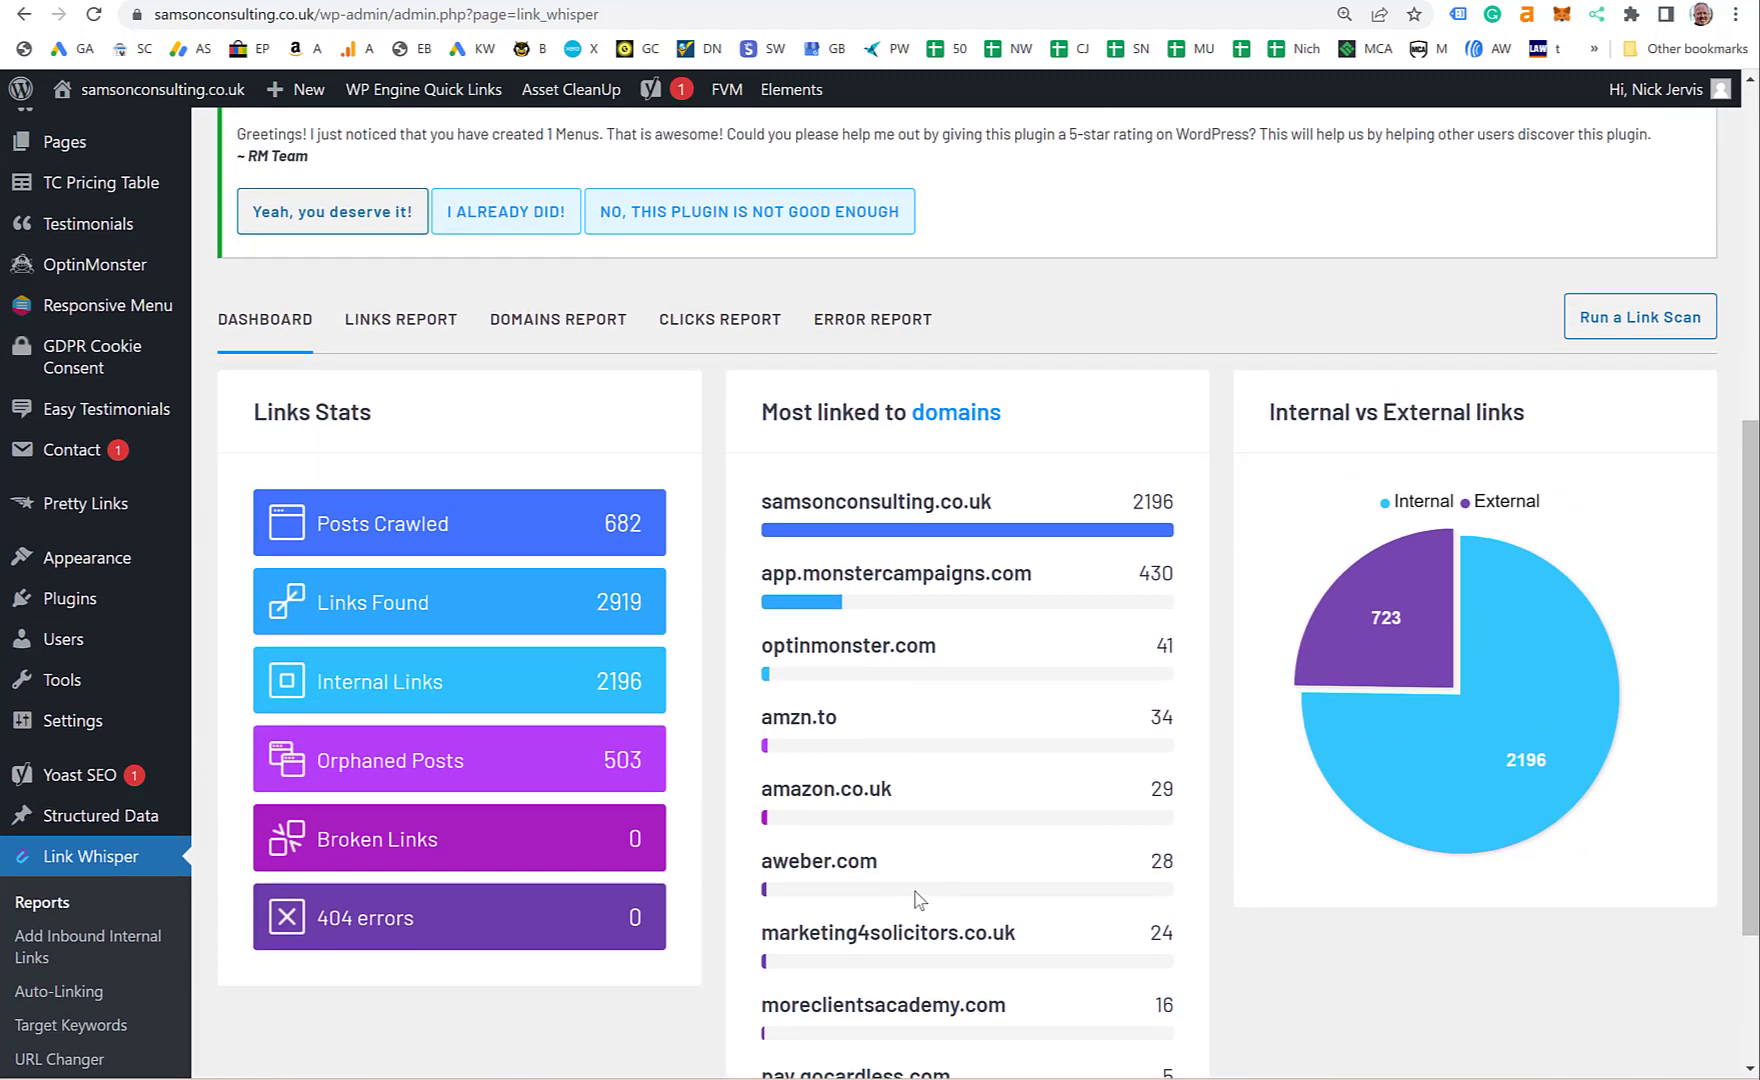
- In the Links Report, find Legal Copywriting Services (0 inbound links) and open its inbound suggestions
click(376, 334)
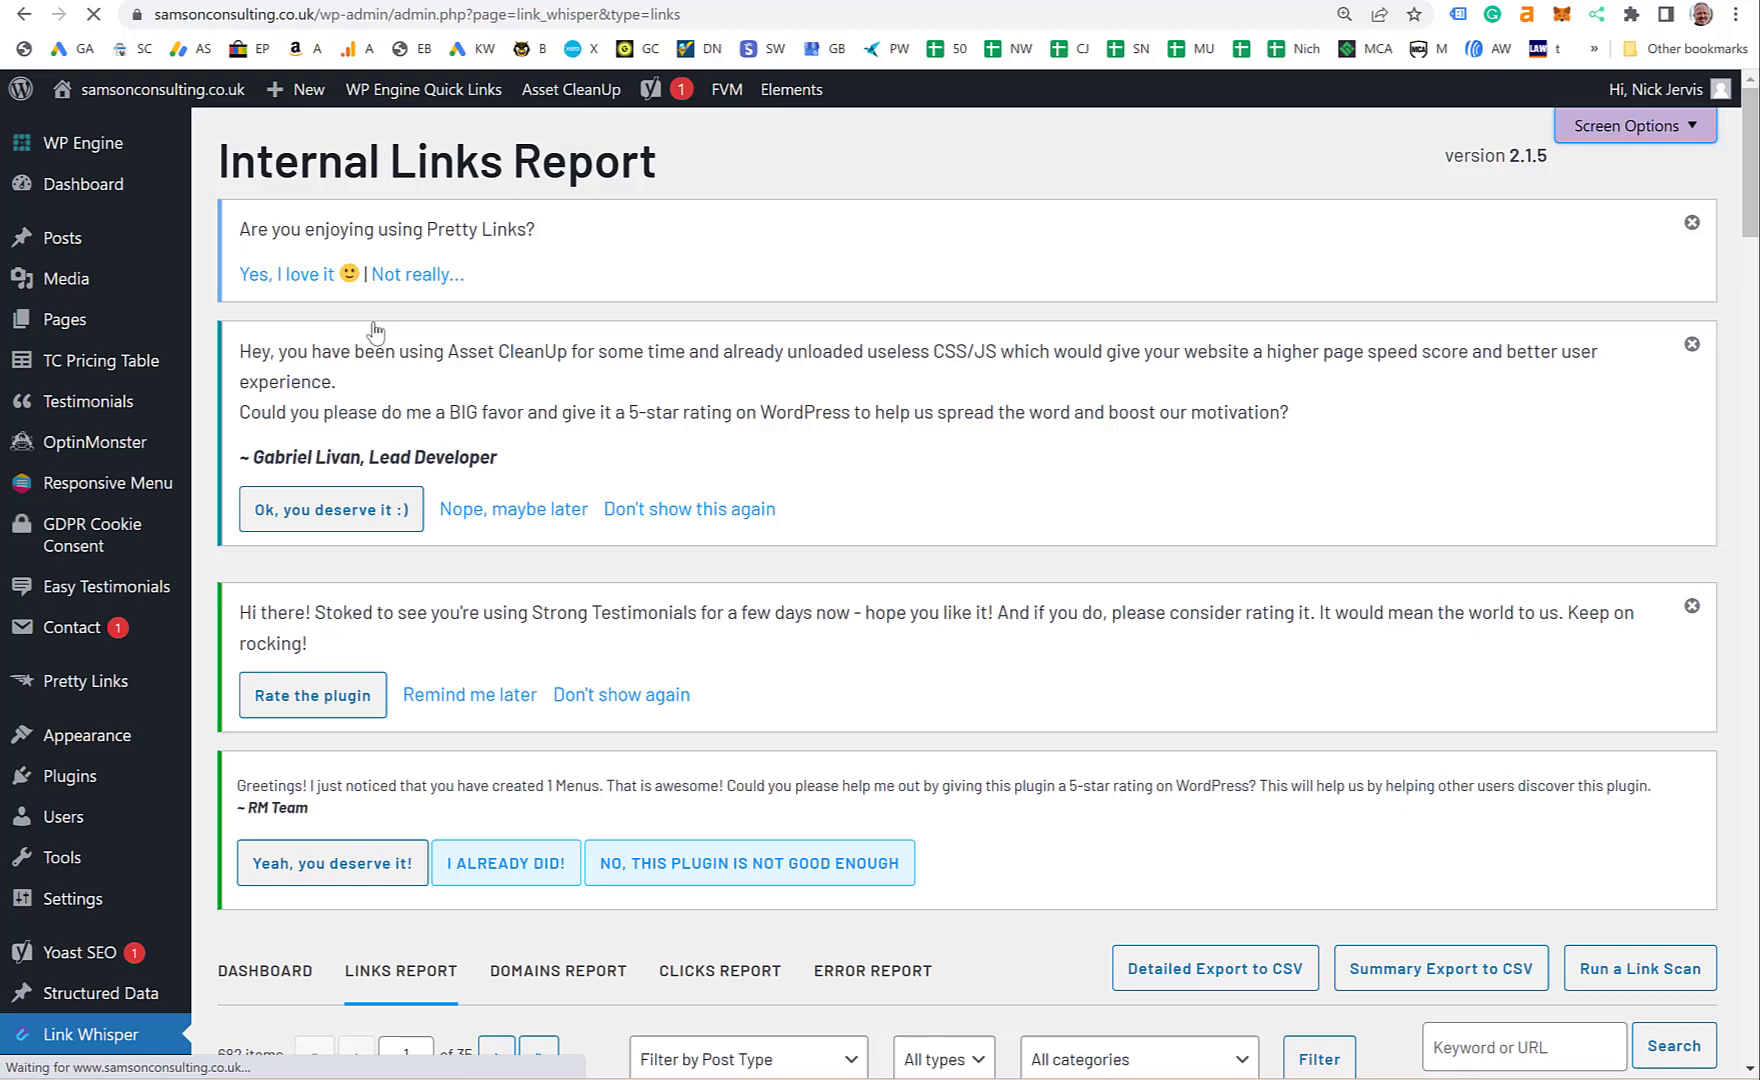
scroll(1067, 453, down, 6)
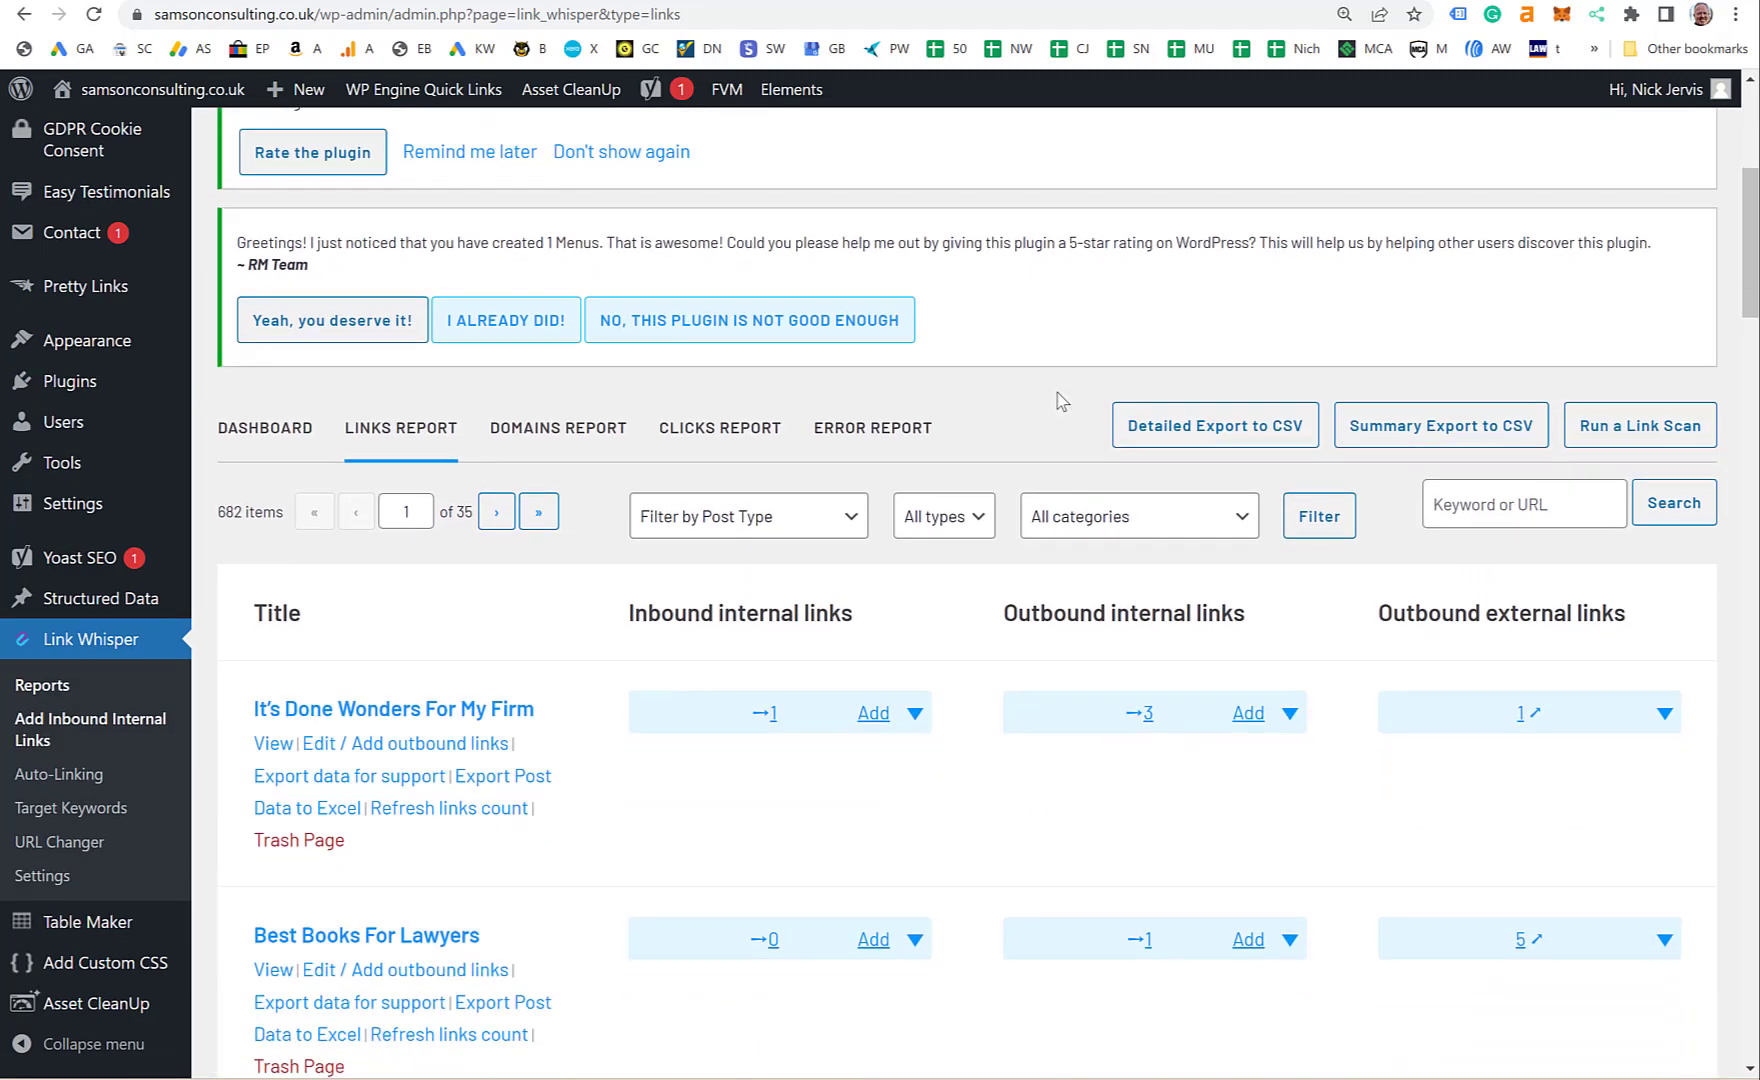
scroll(1060, 403, down, 2)
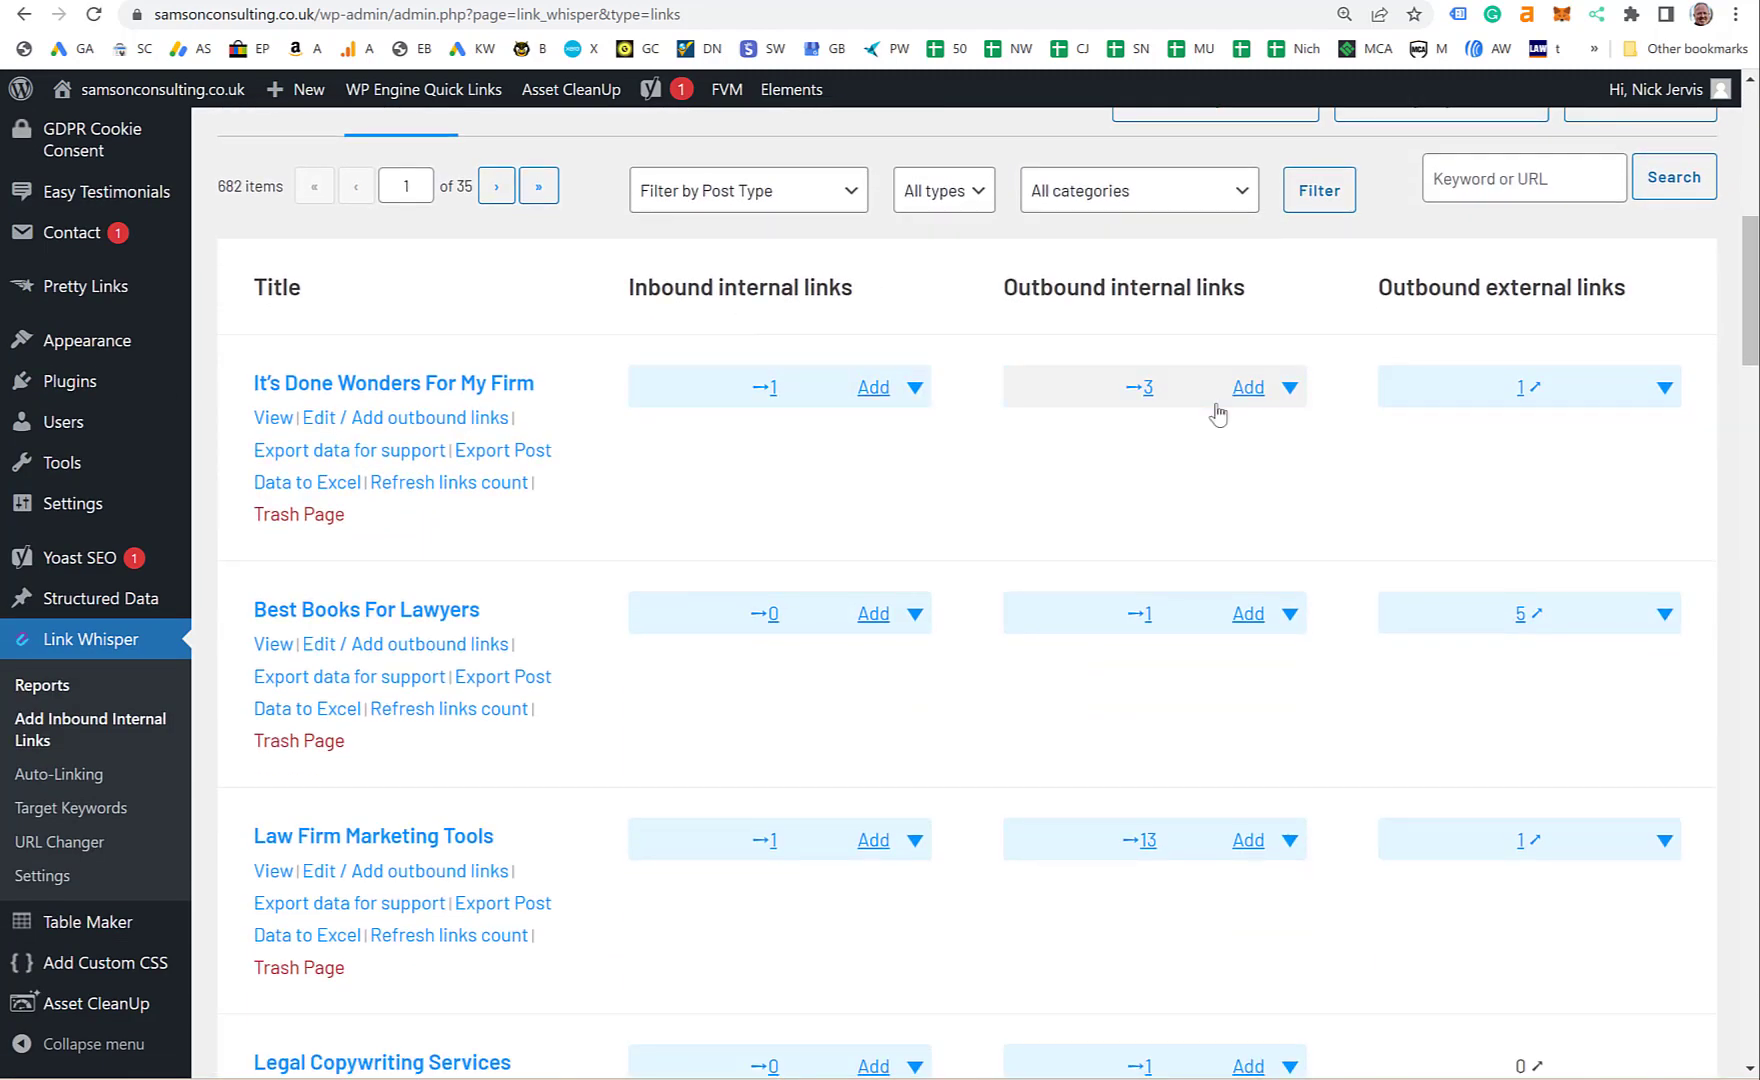
scroll(935, 574, down, 2)
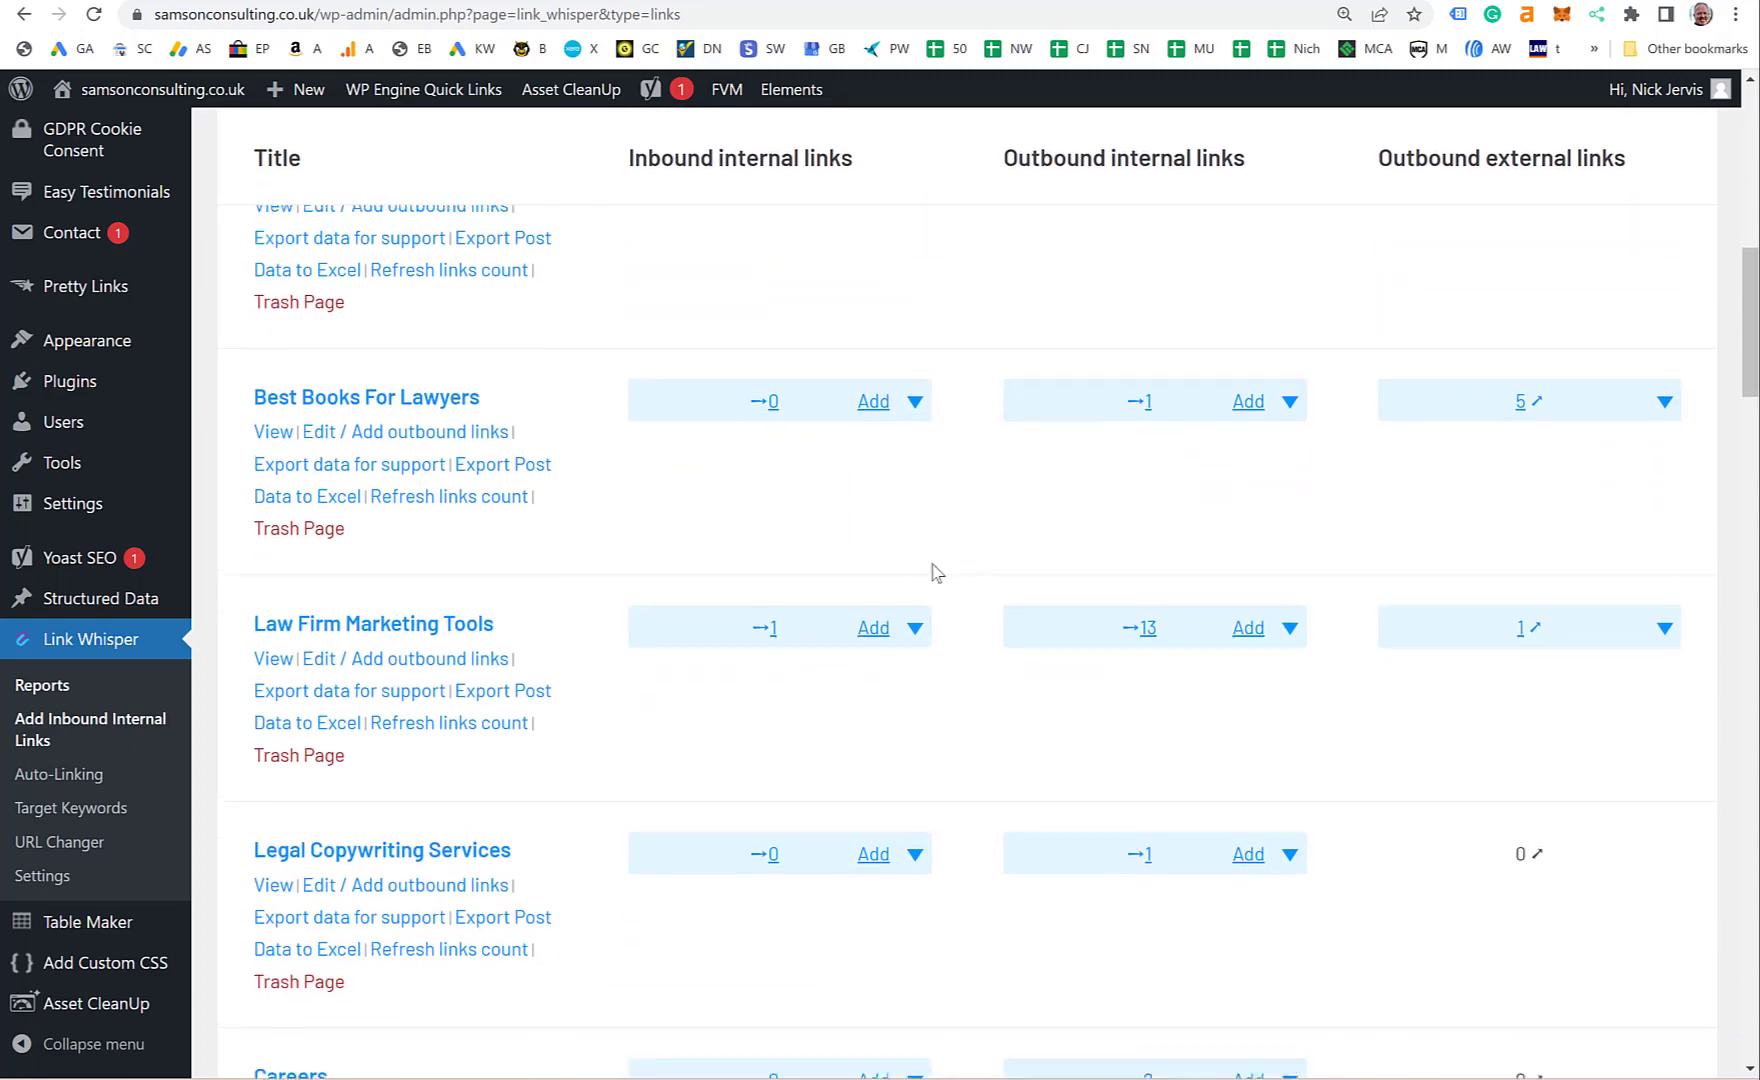
scroll(937, 543, down, 1)
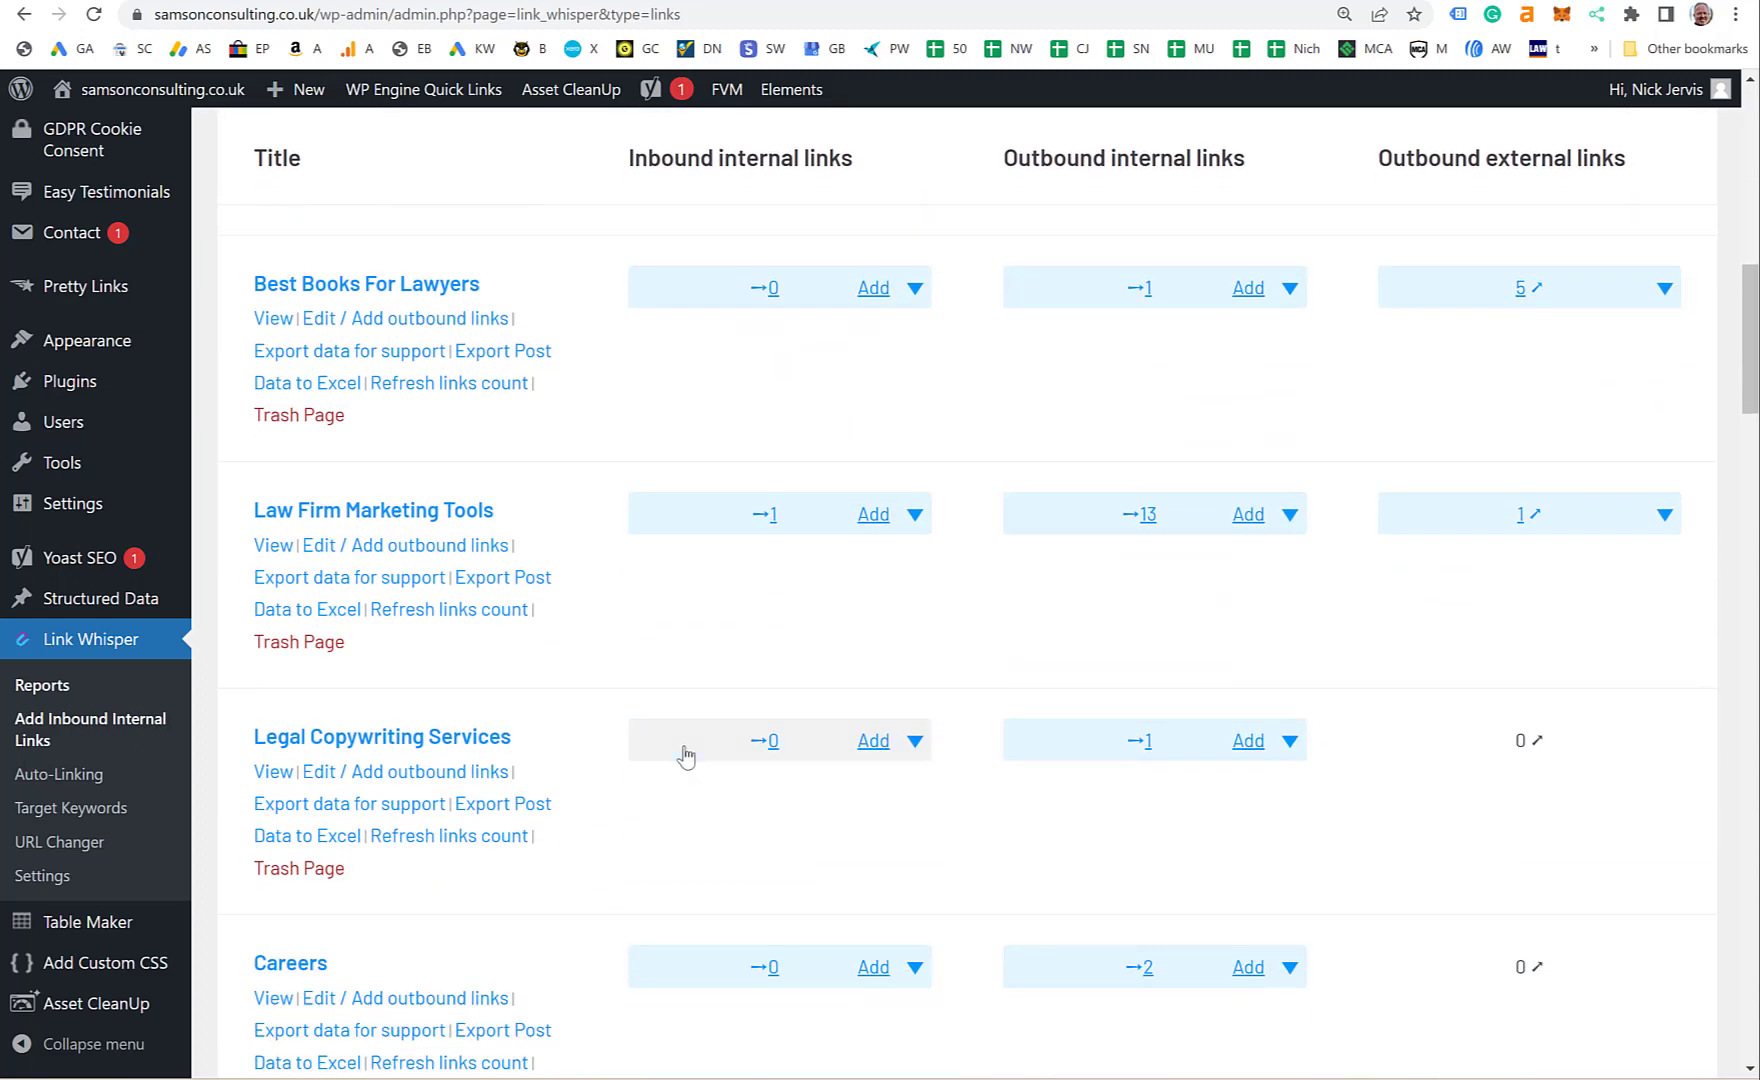
click(906, 735)
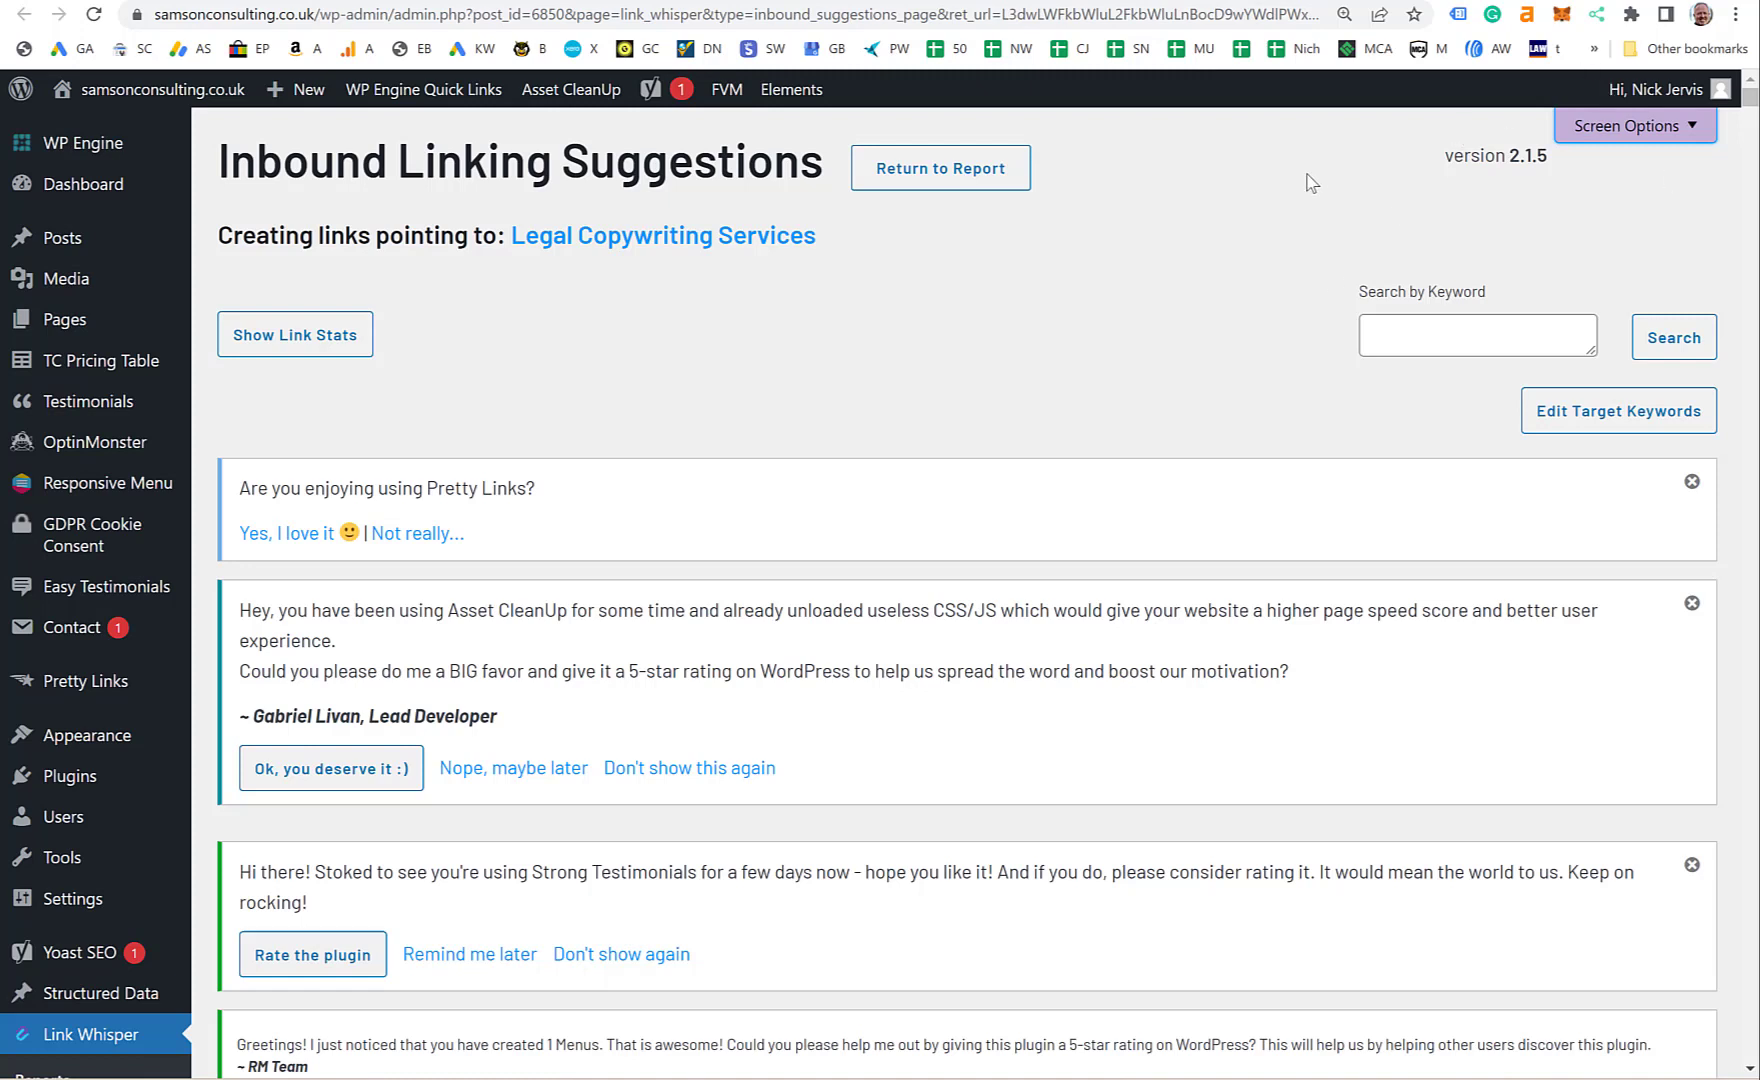
- Search the suggestions for 'copy' and tick the 'legal copywriting services' phrase suggestion
key(ctrl+f)
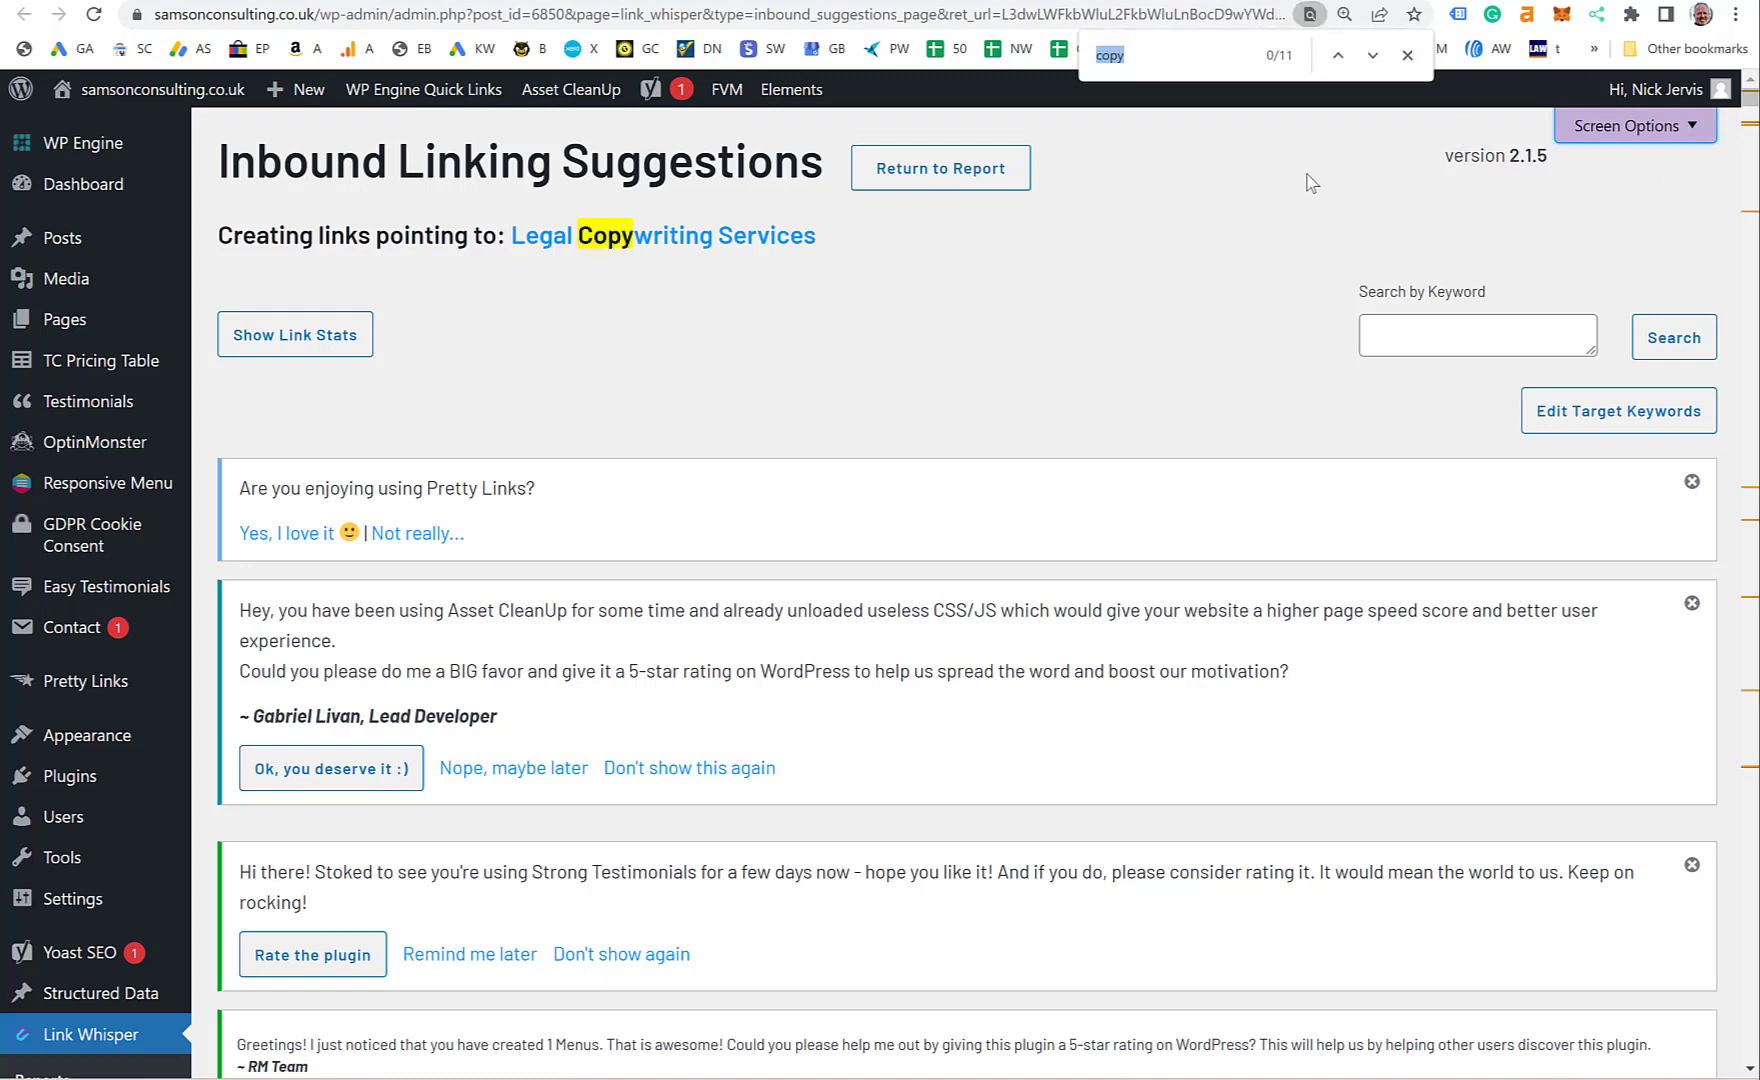
key(Return)
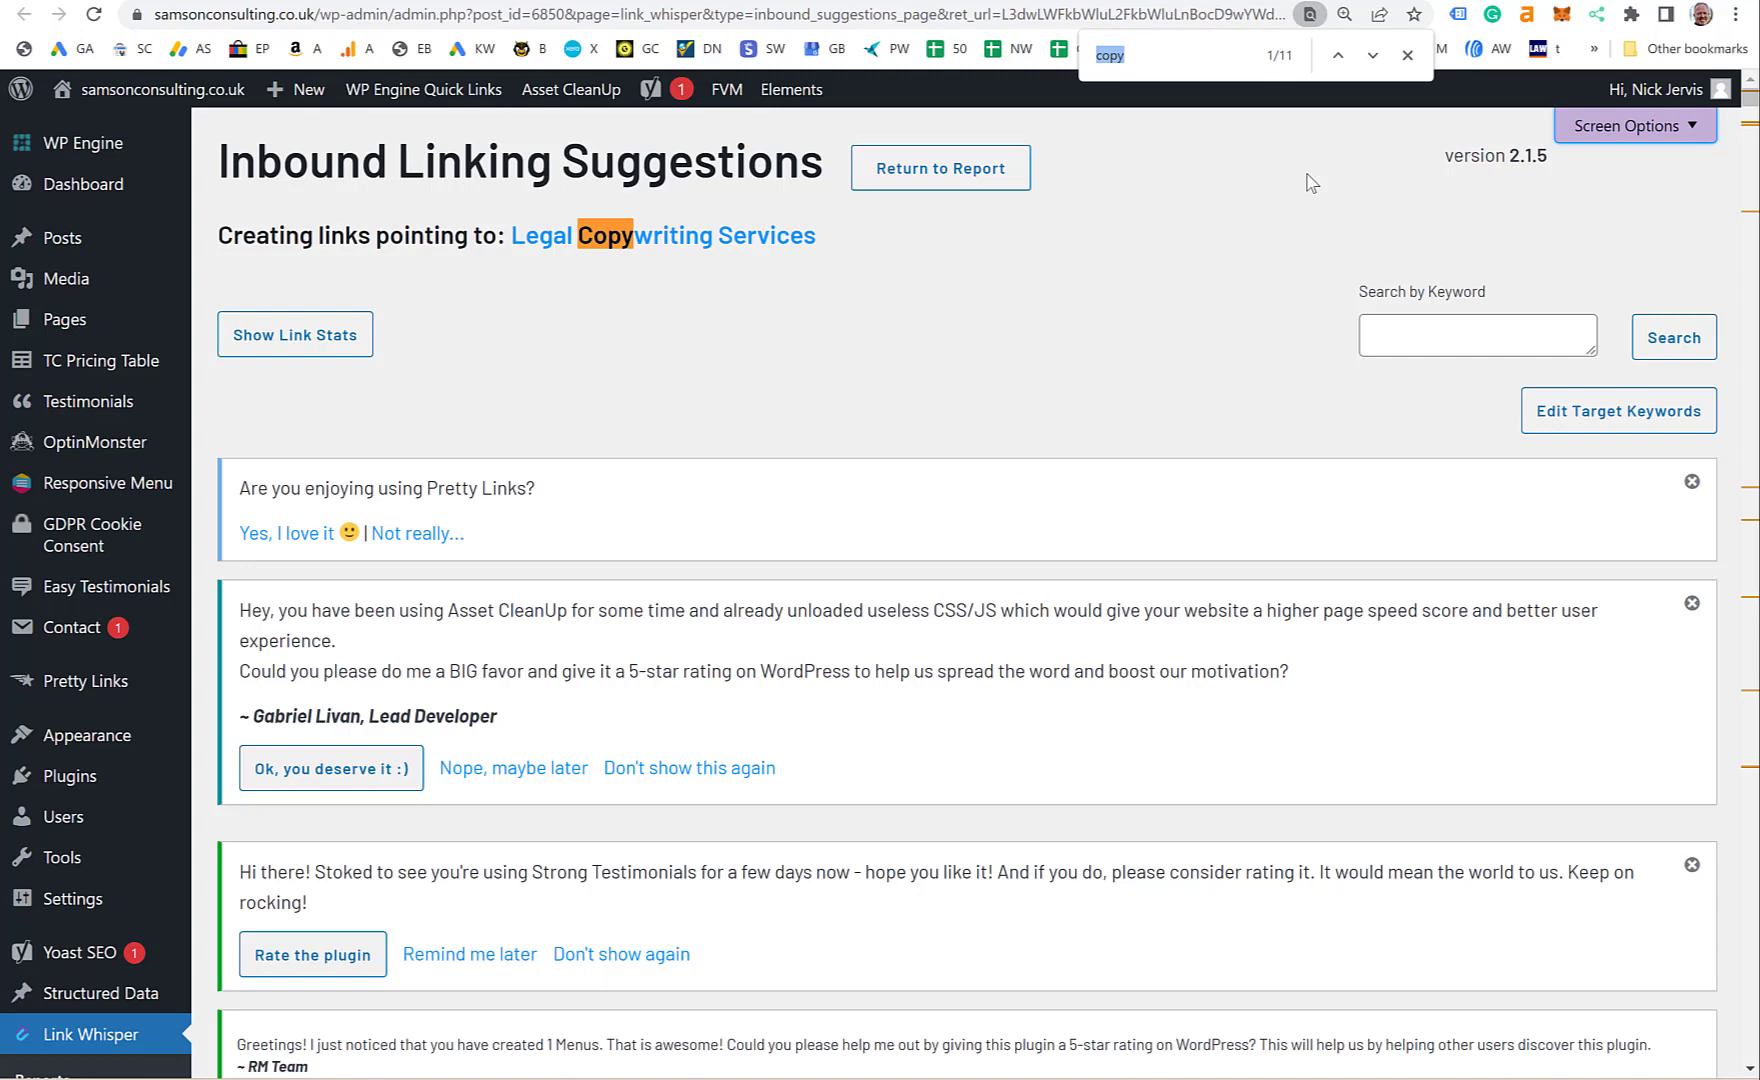
key(Return)
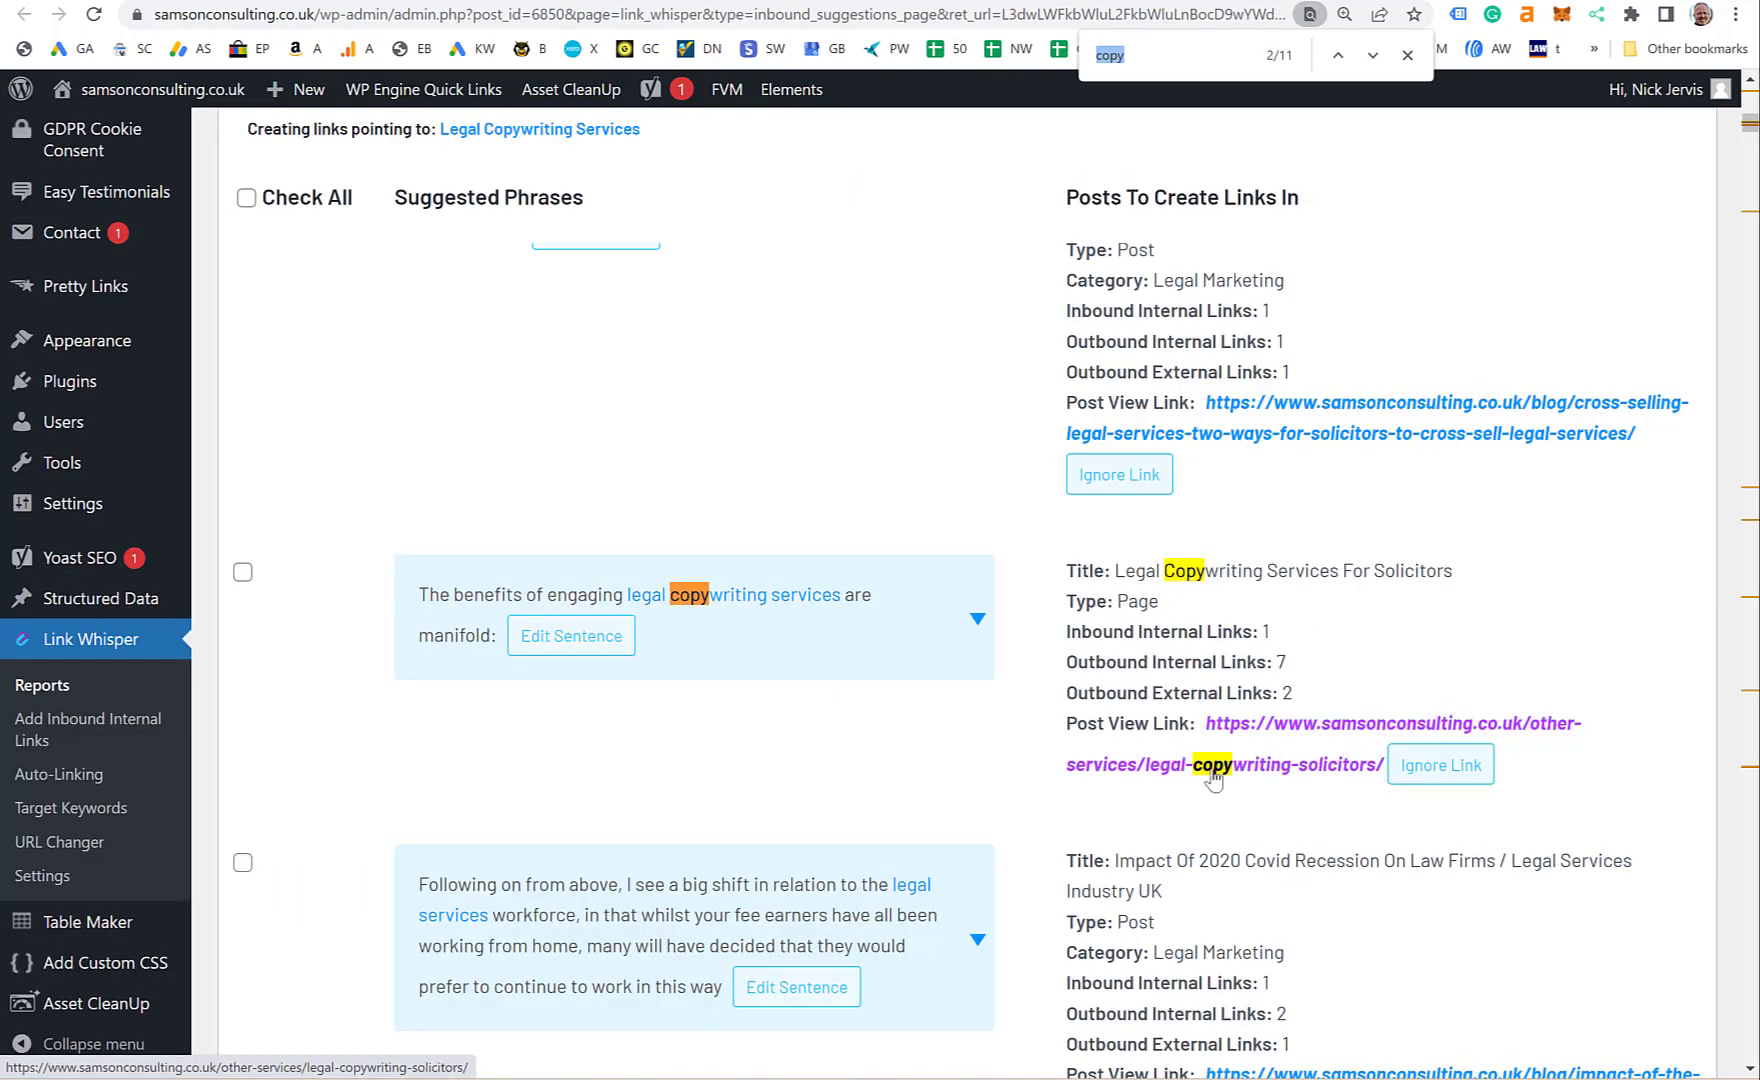
click(243, 576)
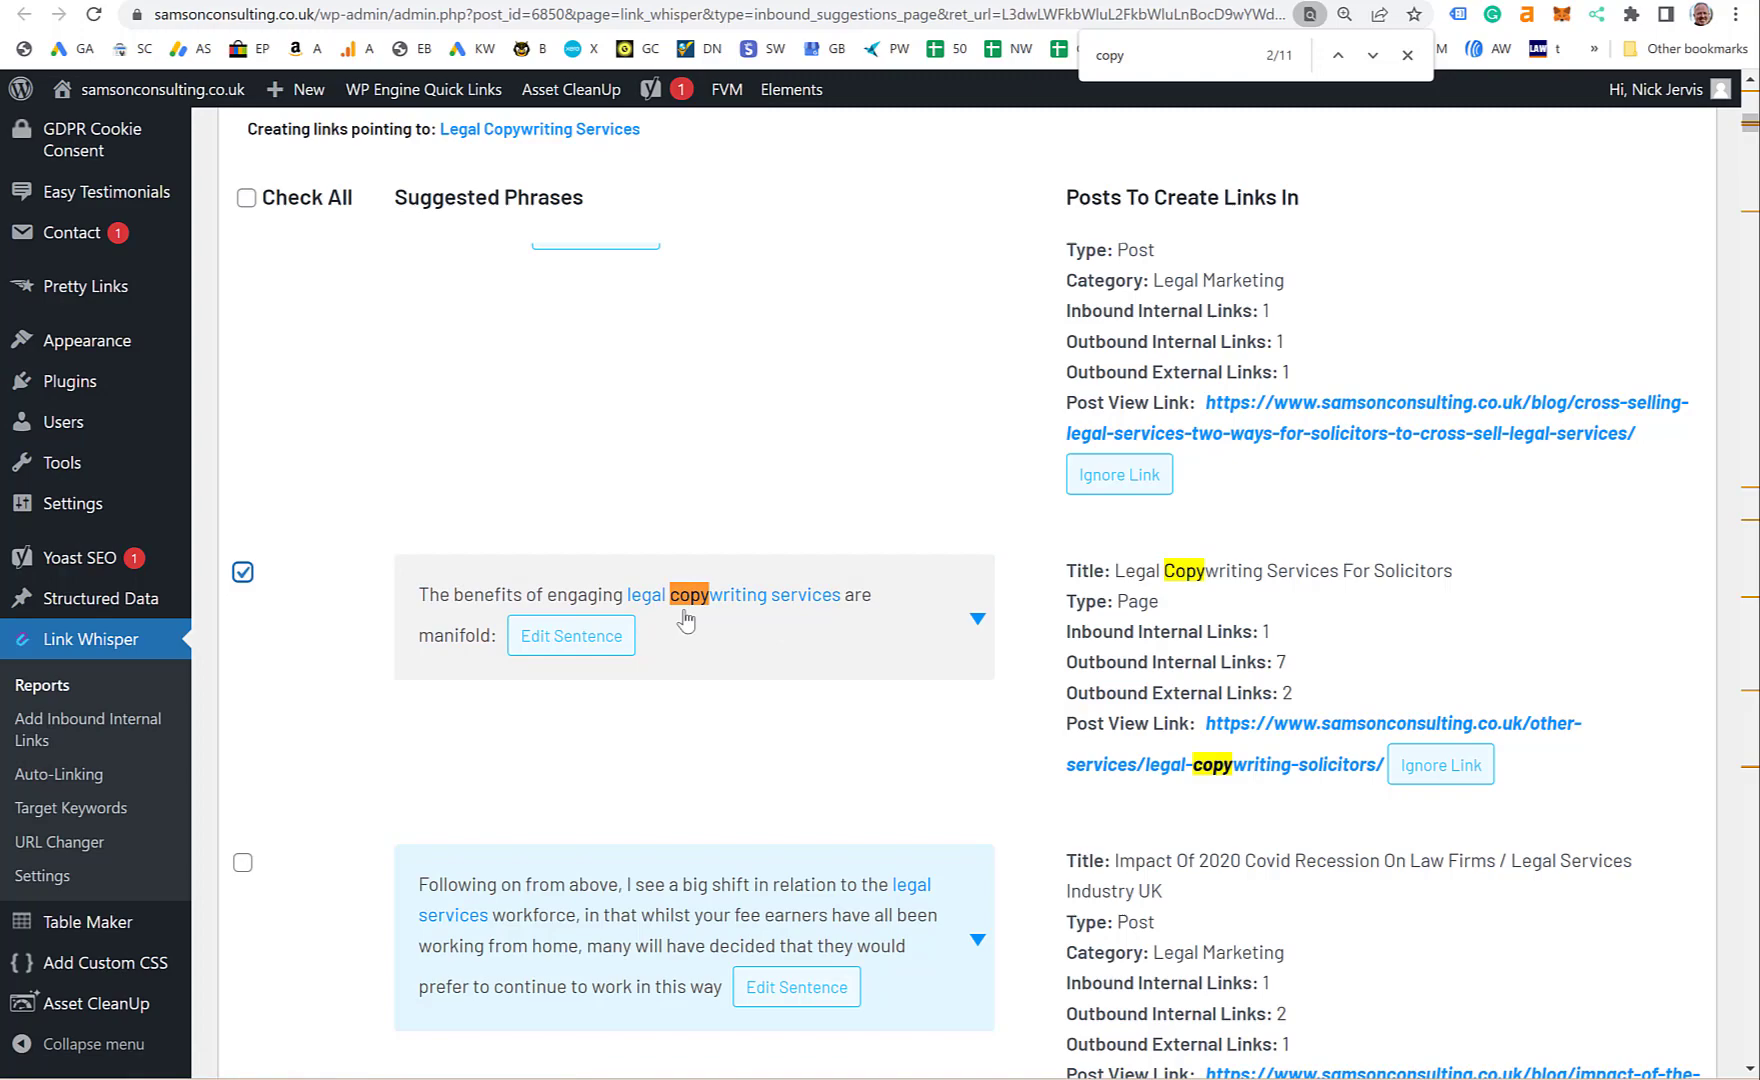
scroll(837, 500, down, 5)
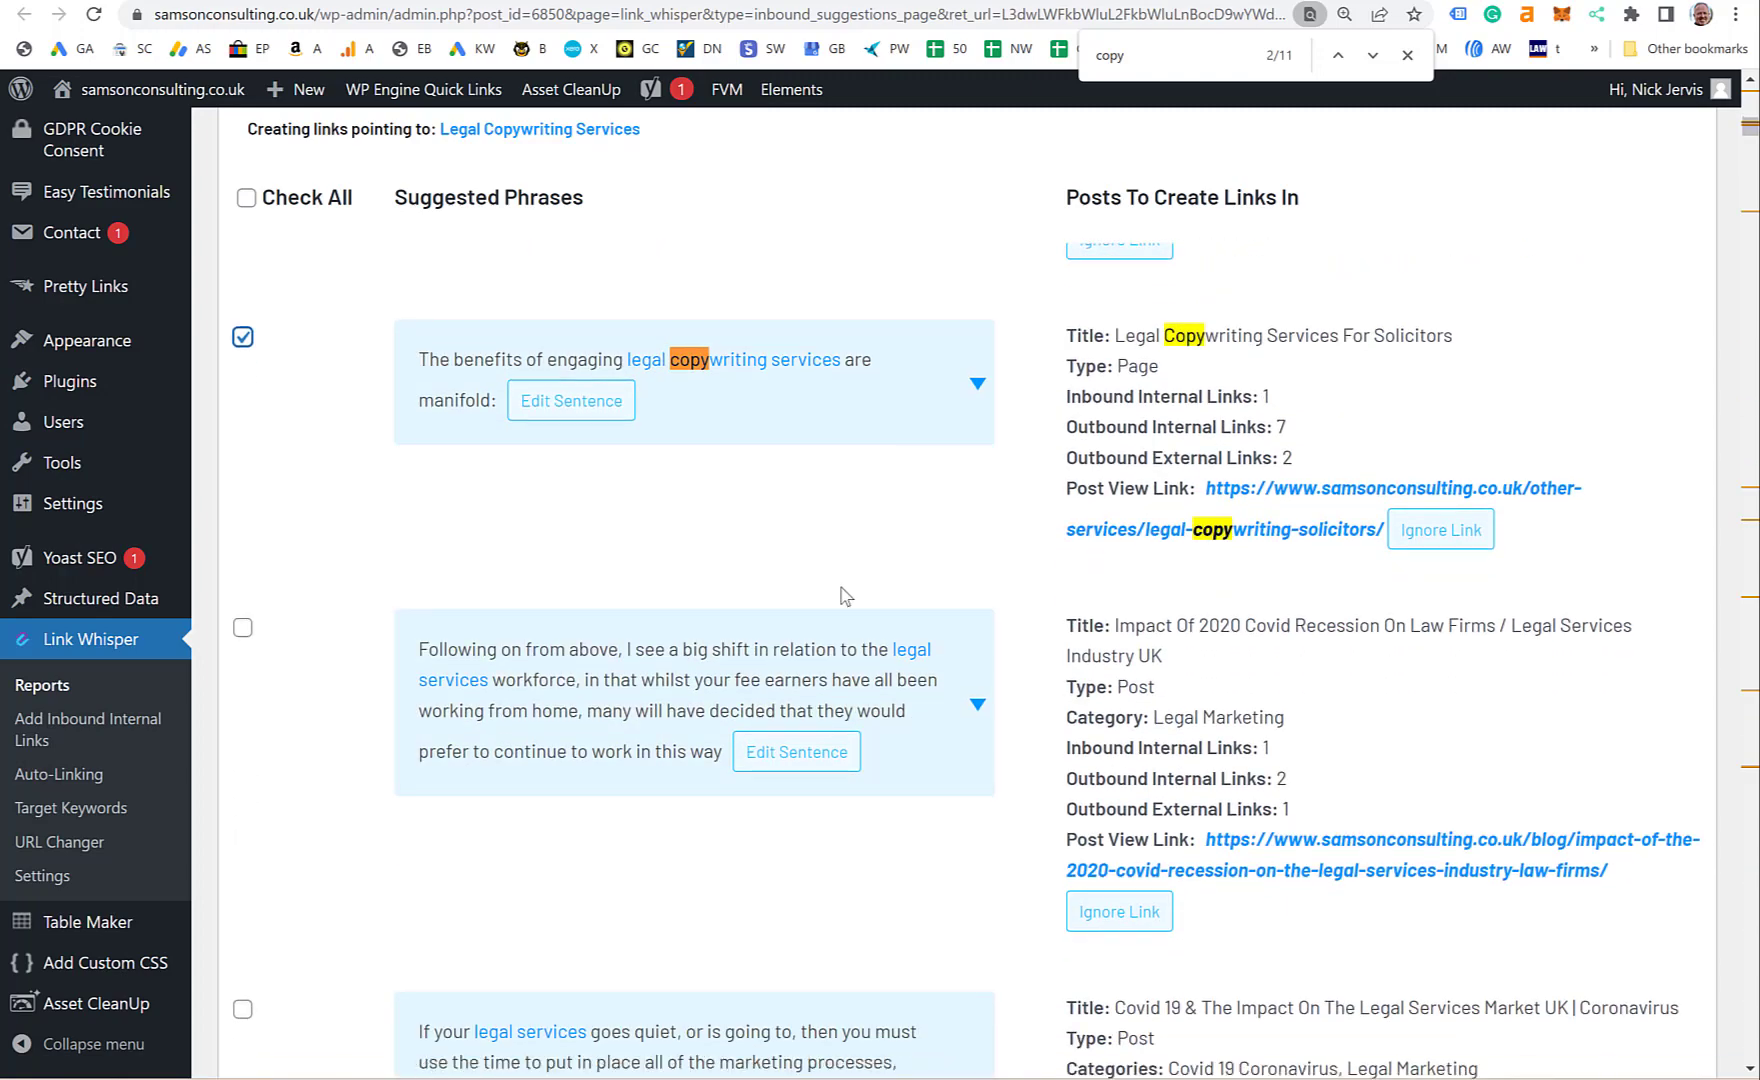
scroll(840, 596, down, 15)
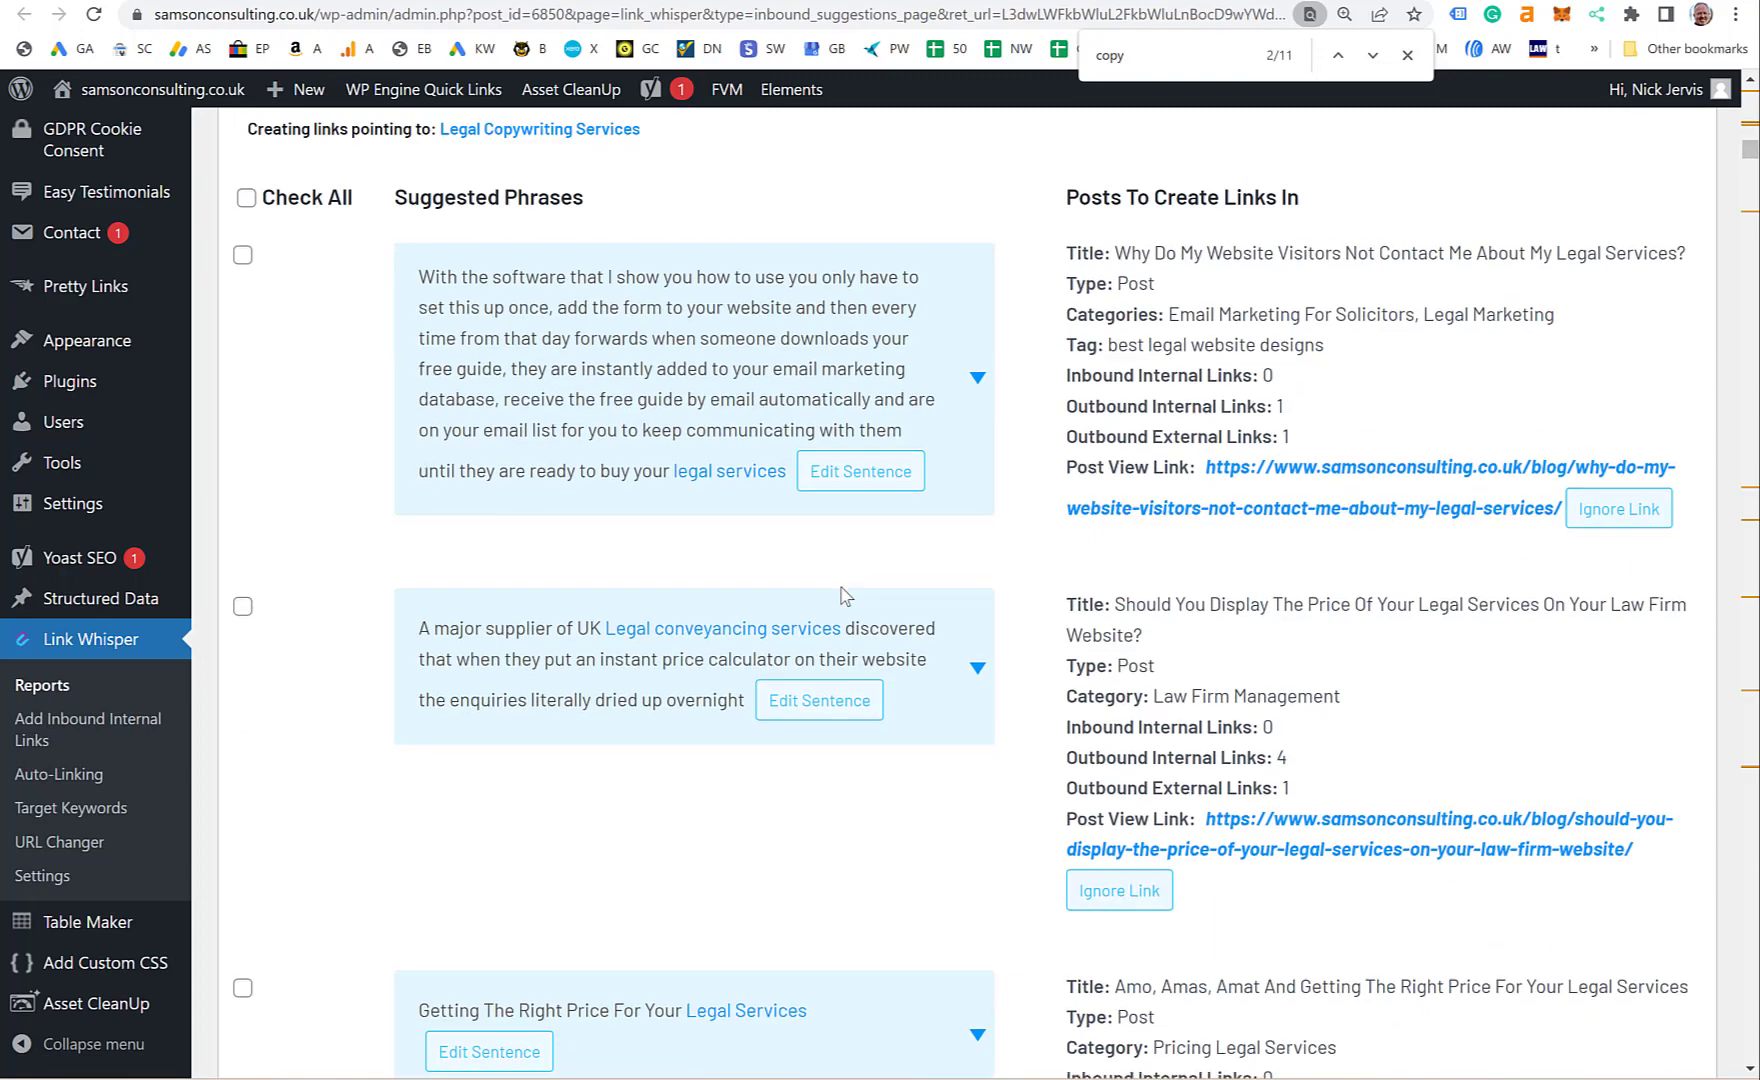
scroll(841, 596, down, 20)
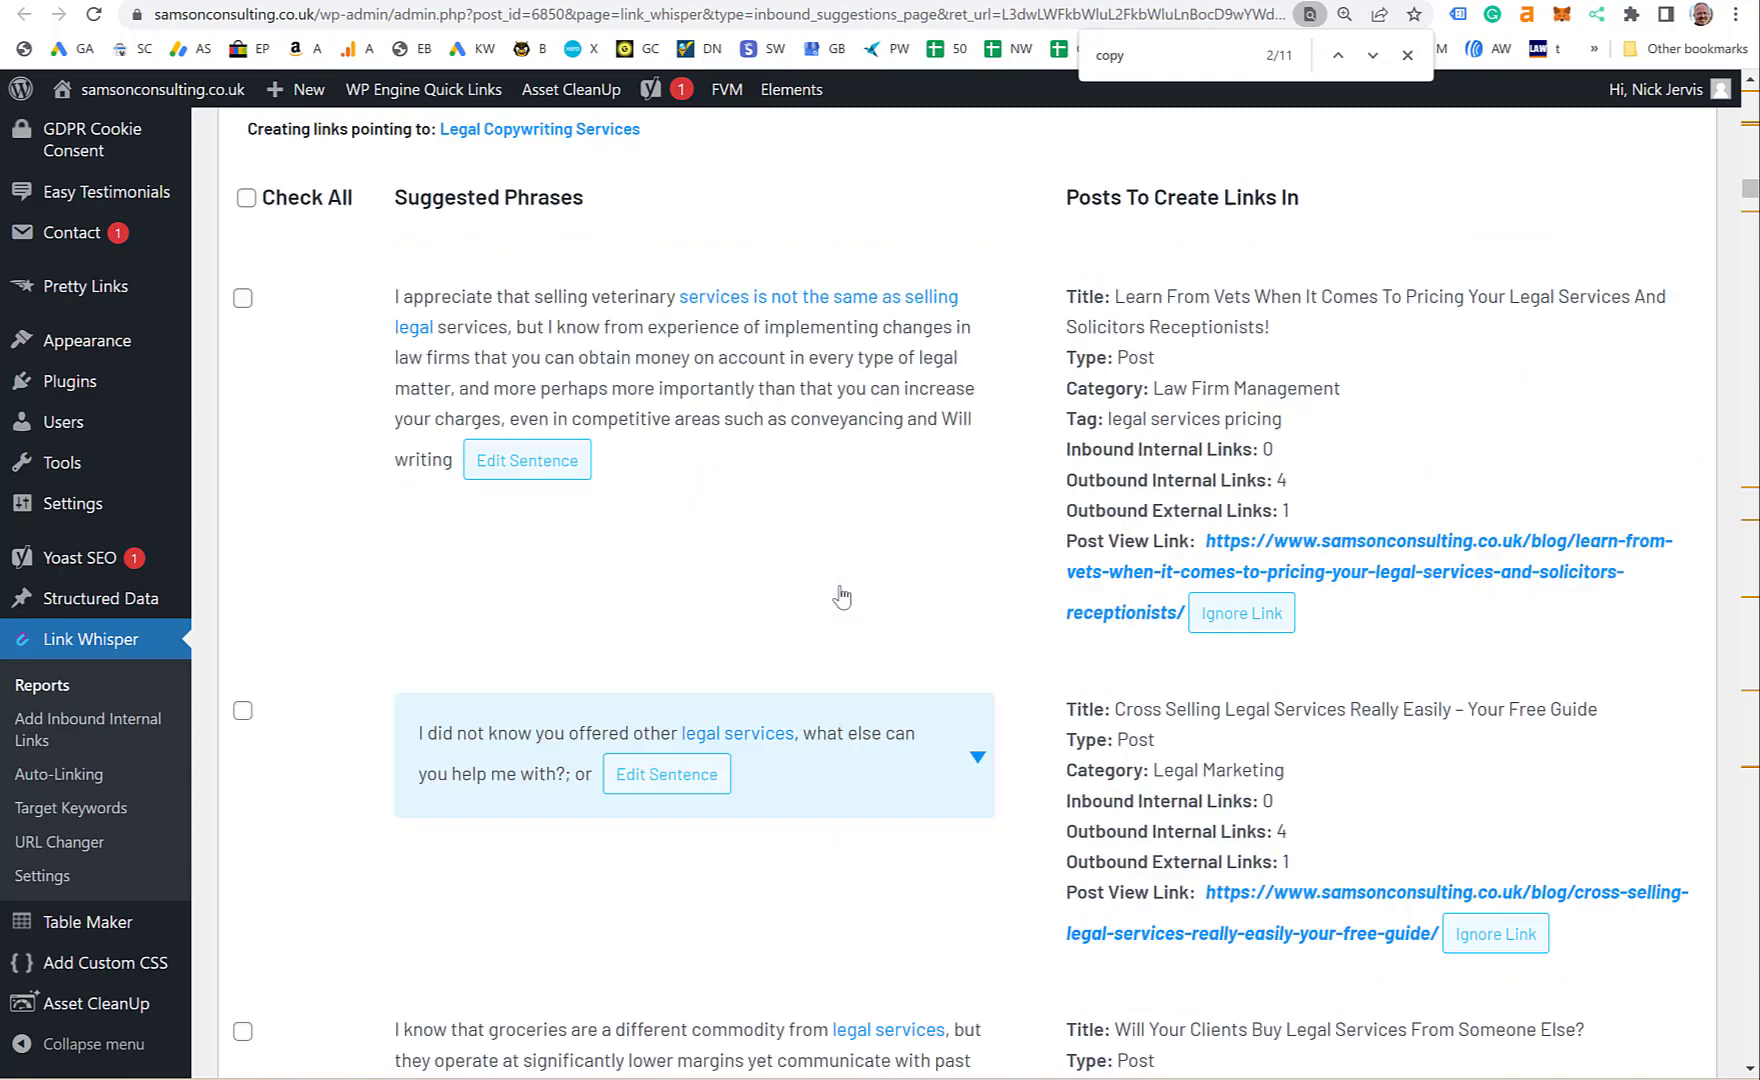
scroll(841, 596, down, 8)
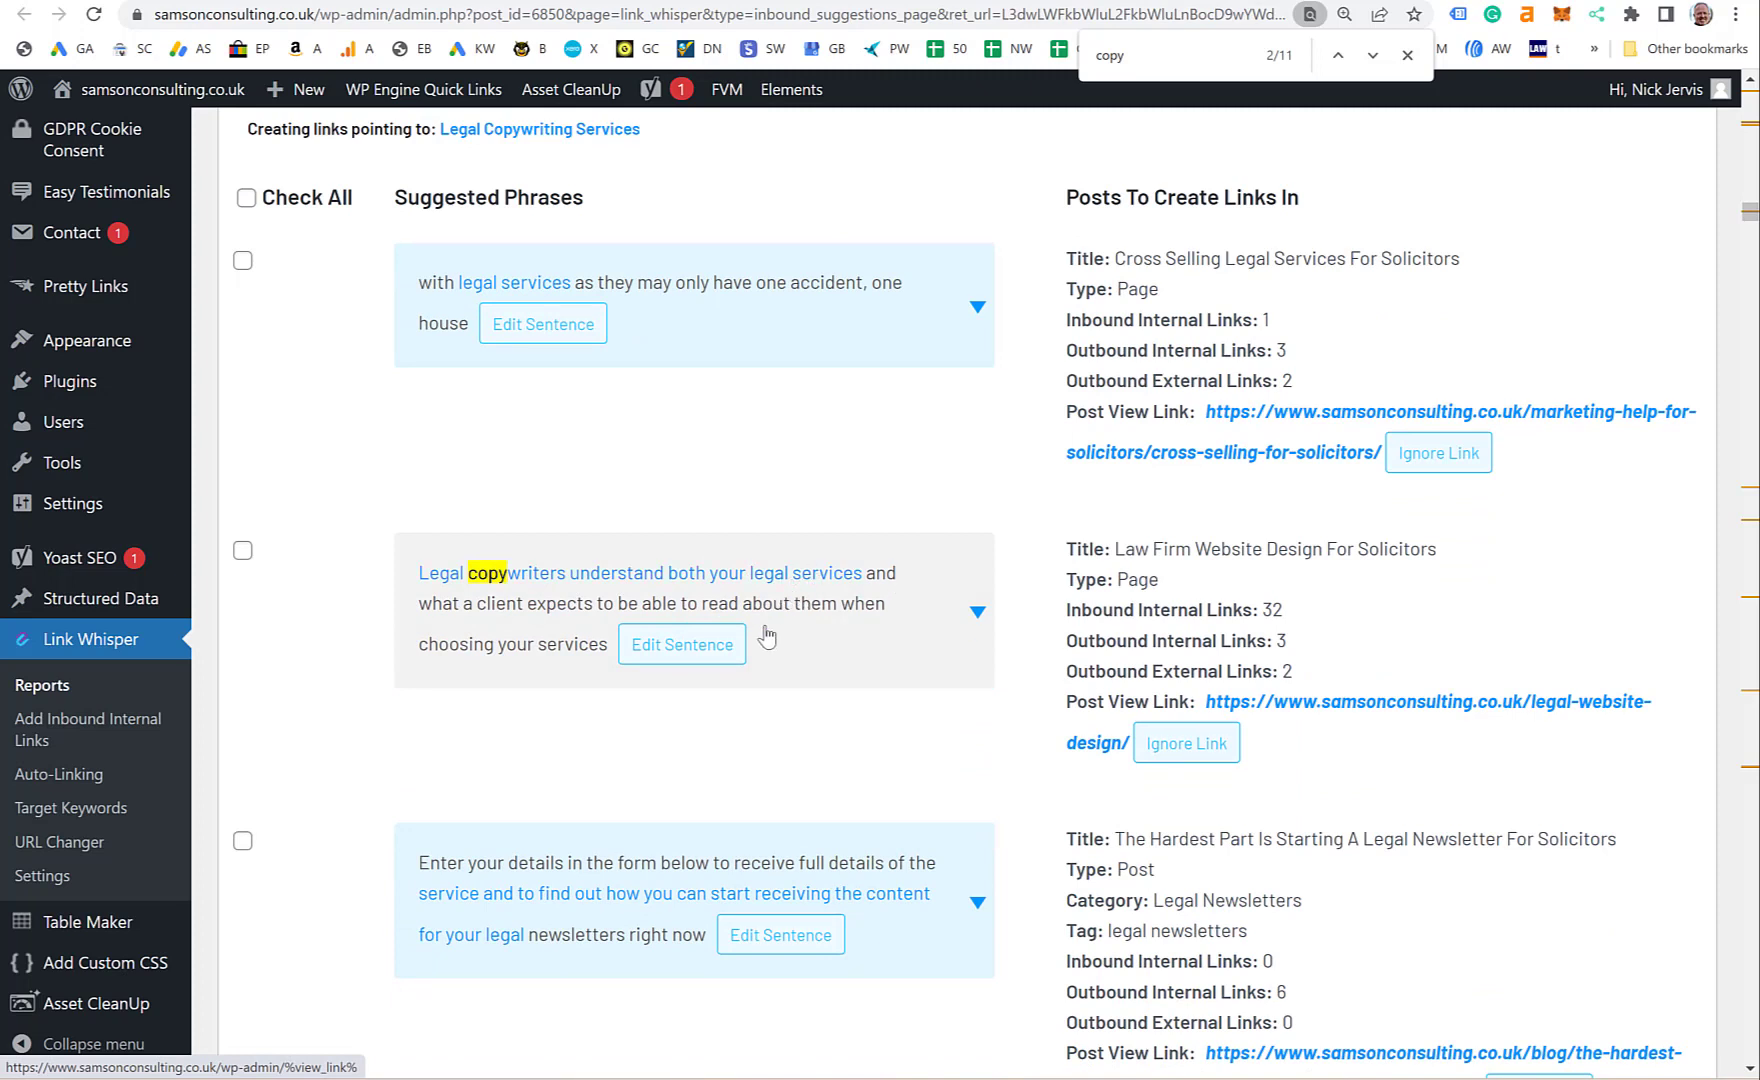
- Edit the suggestion's HTML so the link ends after 'Legal copywriters', and save the sentence
click(697, 652)
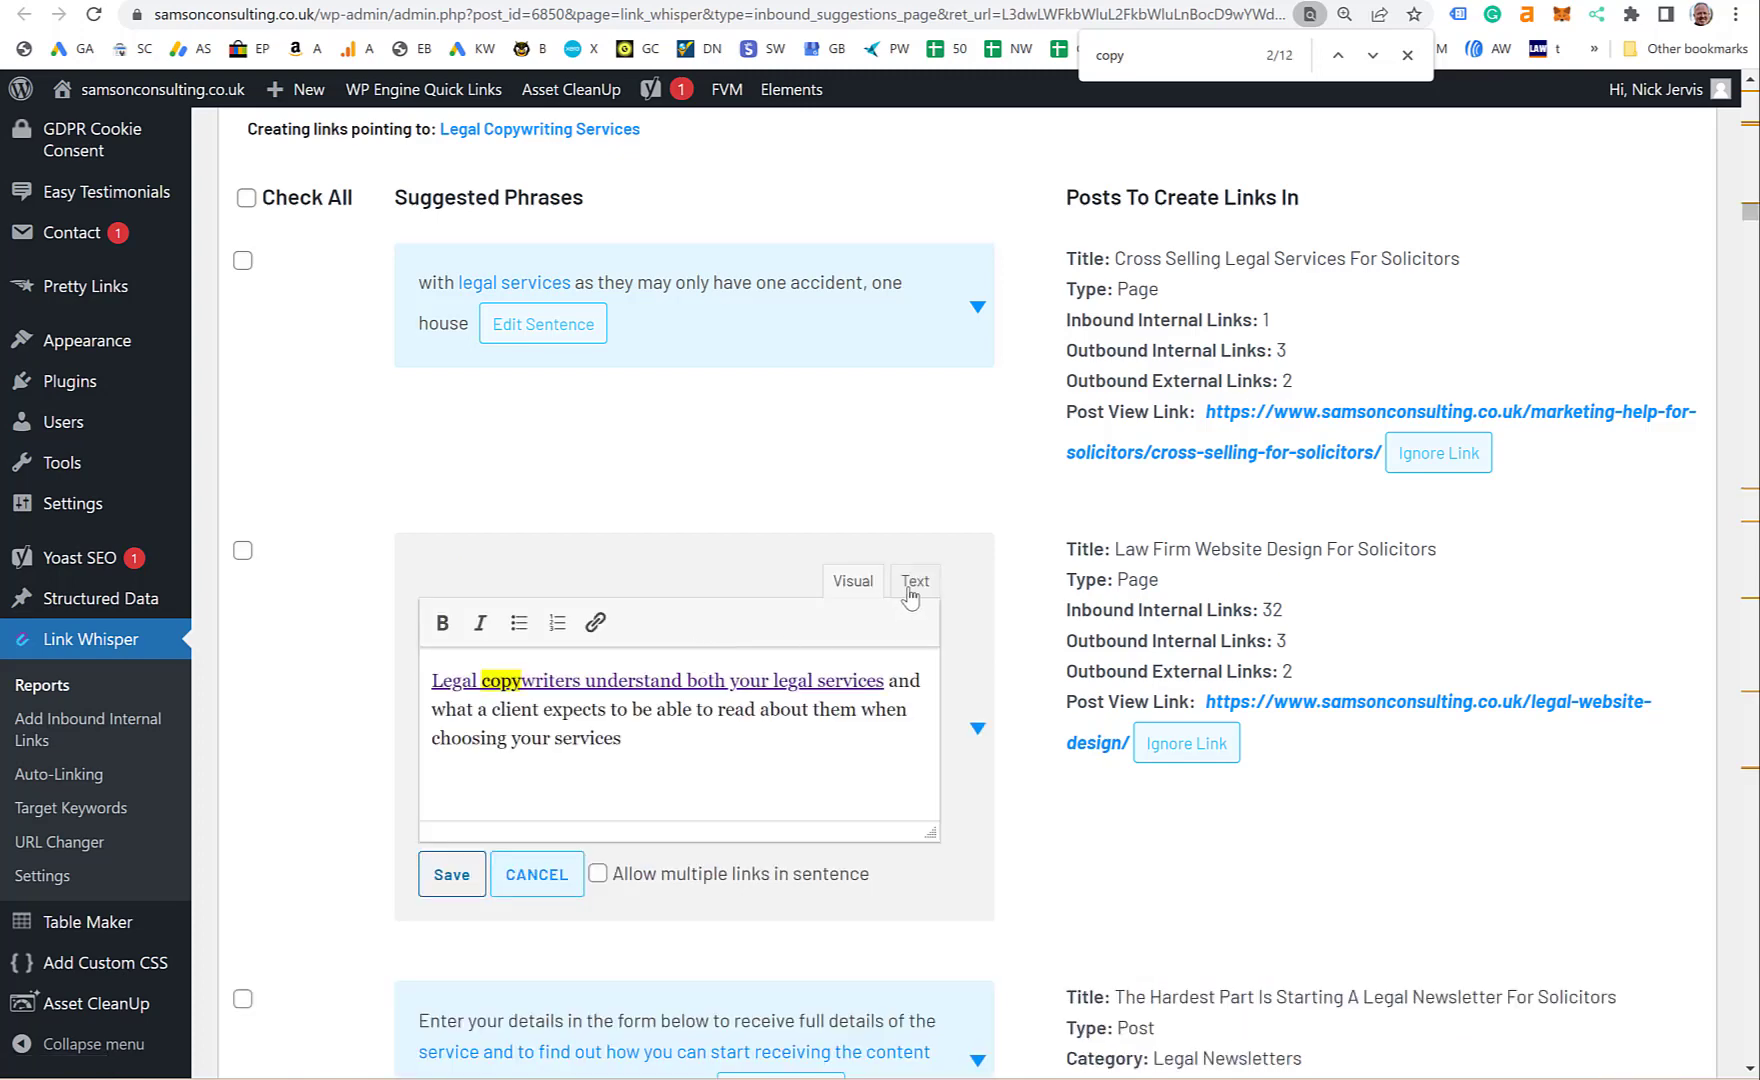
click(912, 583)
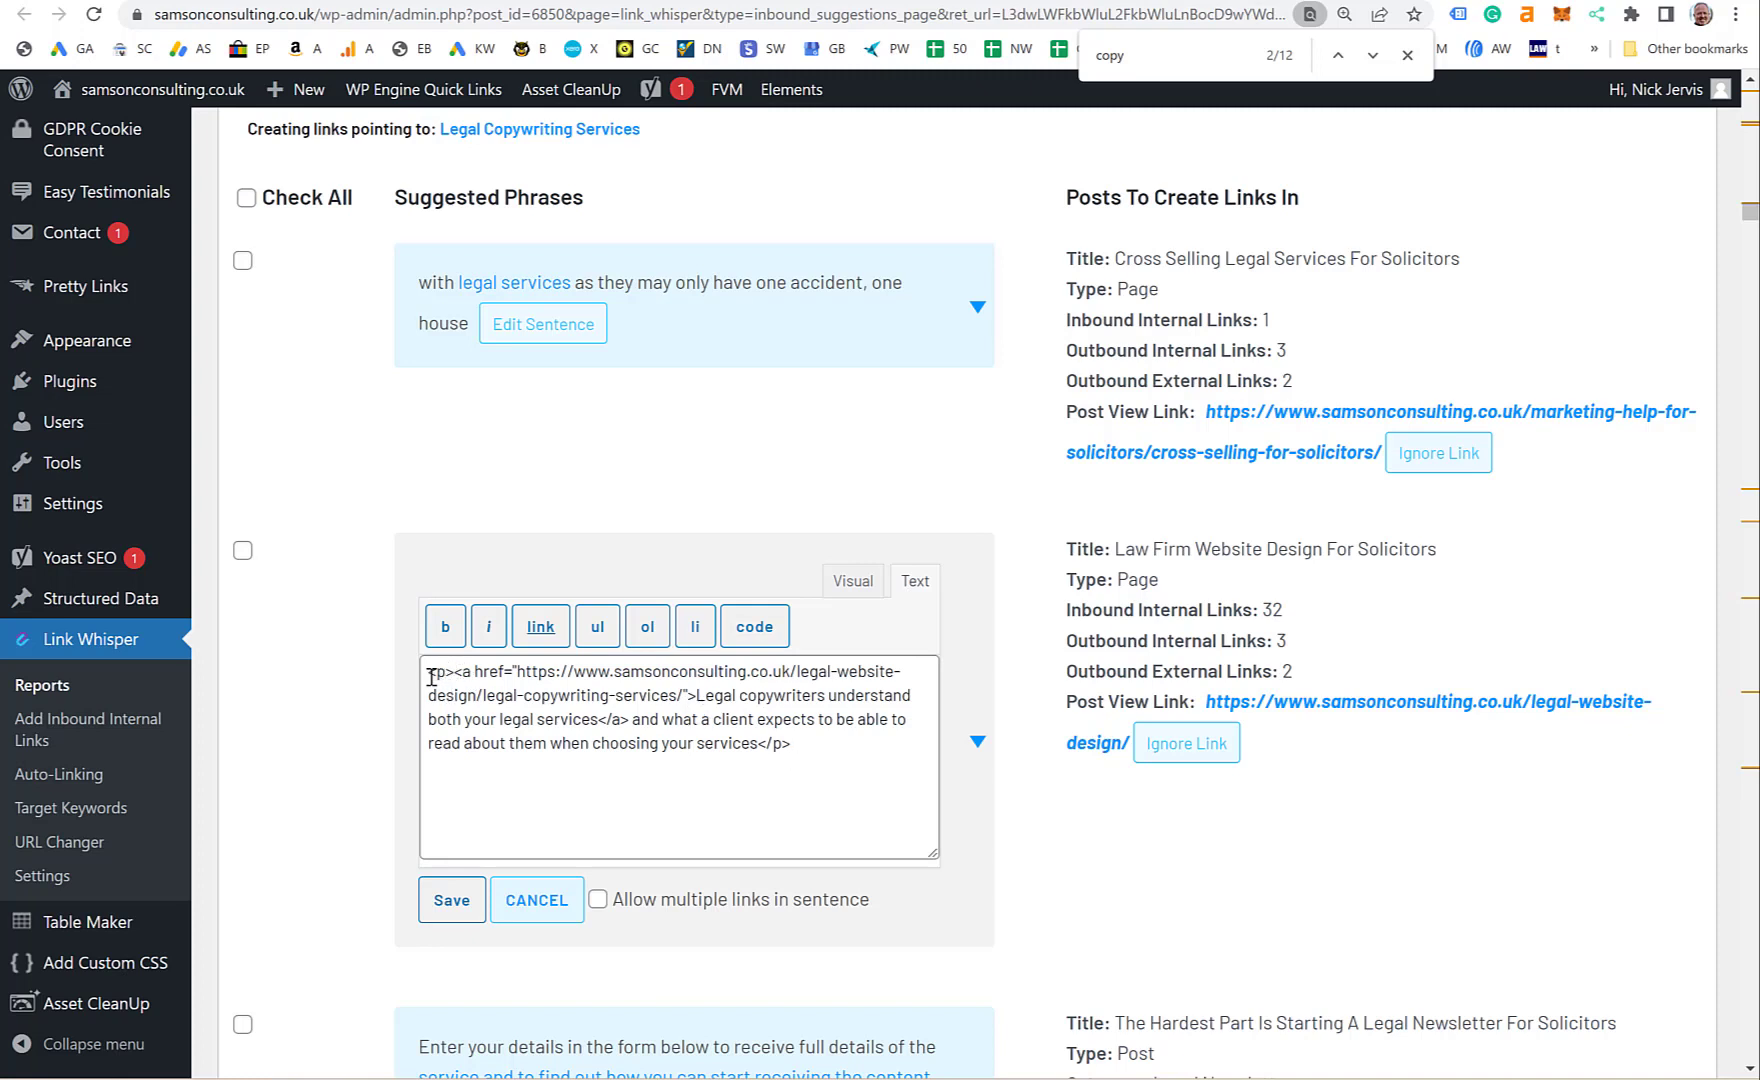
drag(431, 676, 455, 674)
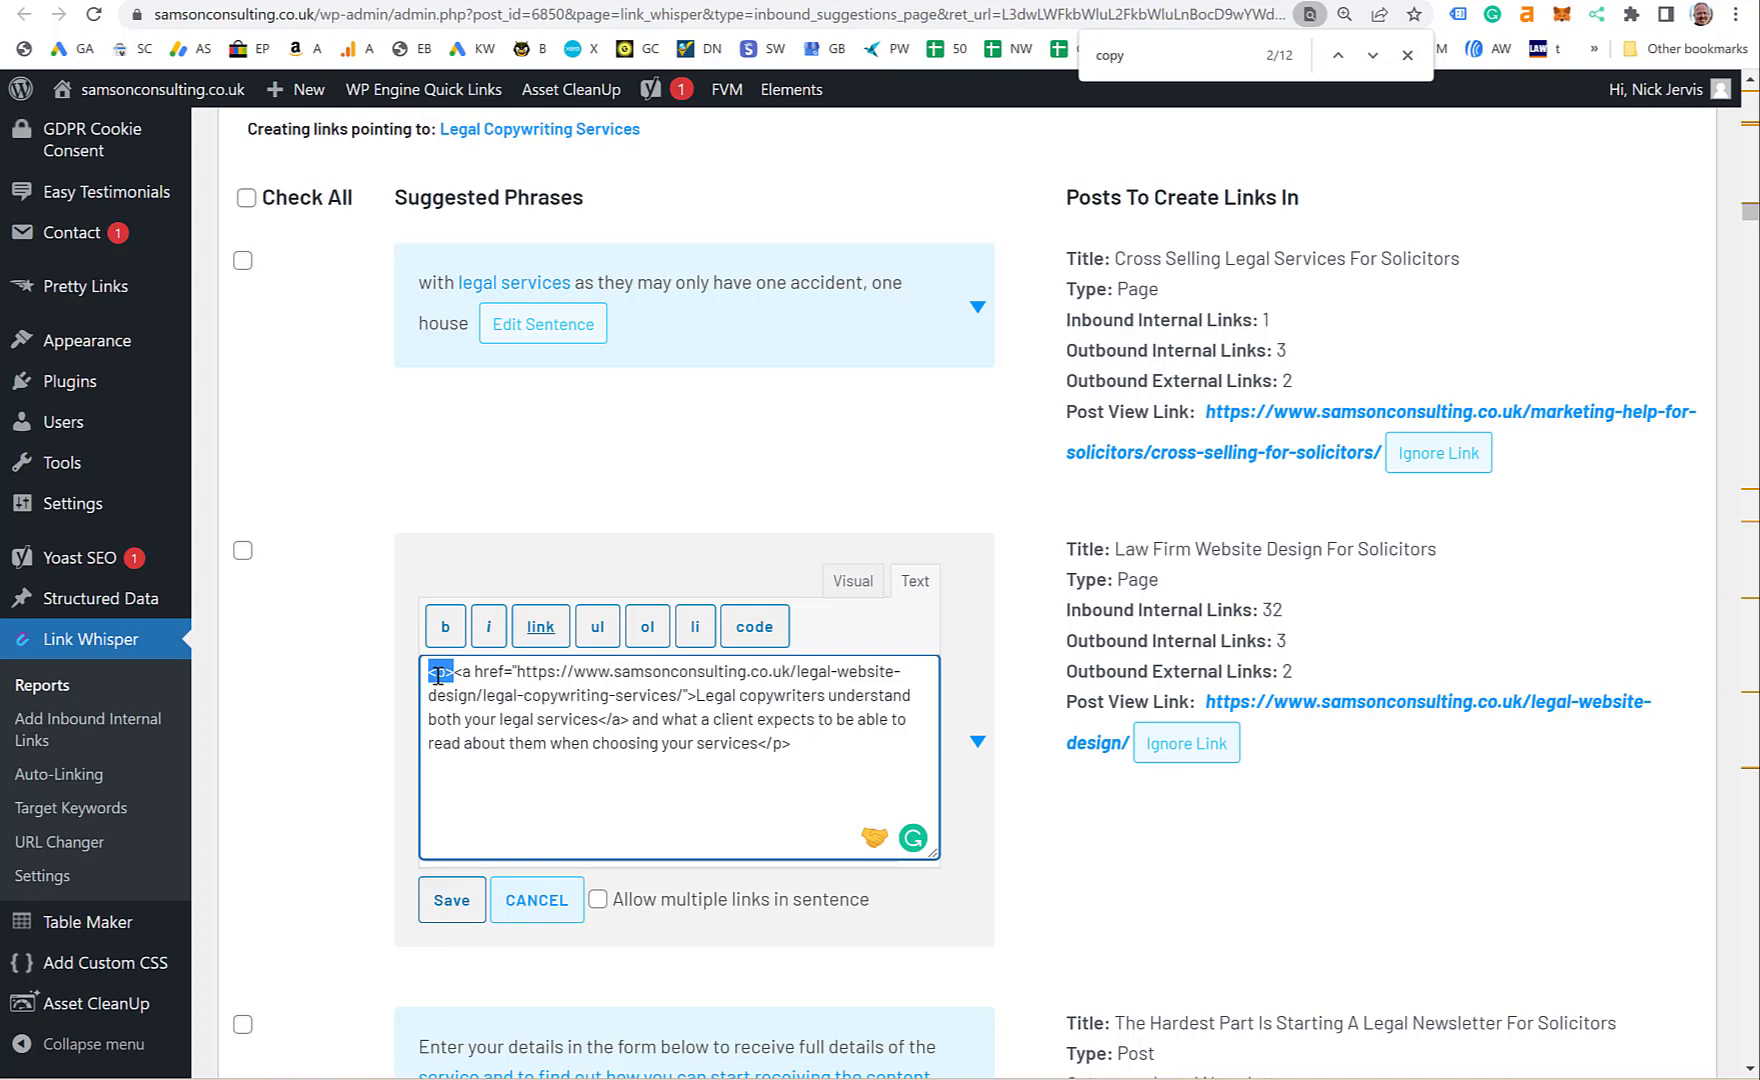
drag(759, 743, 812, 744)
drag(455, 670, 510, 670)
drag(600, 719, 622, 719)
key(Delete)
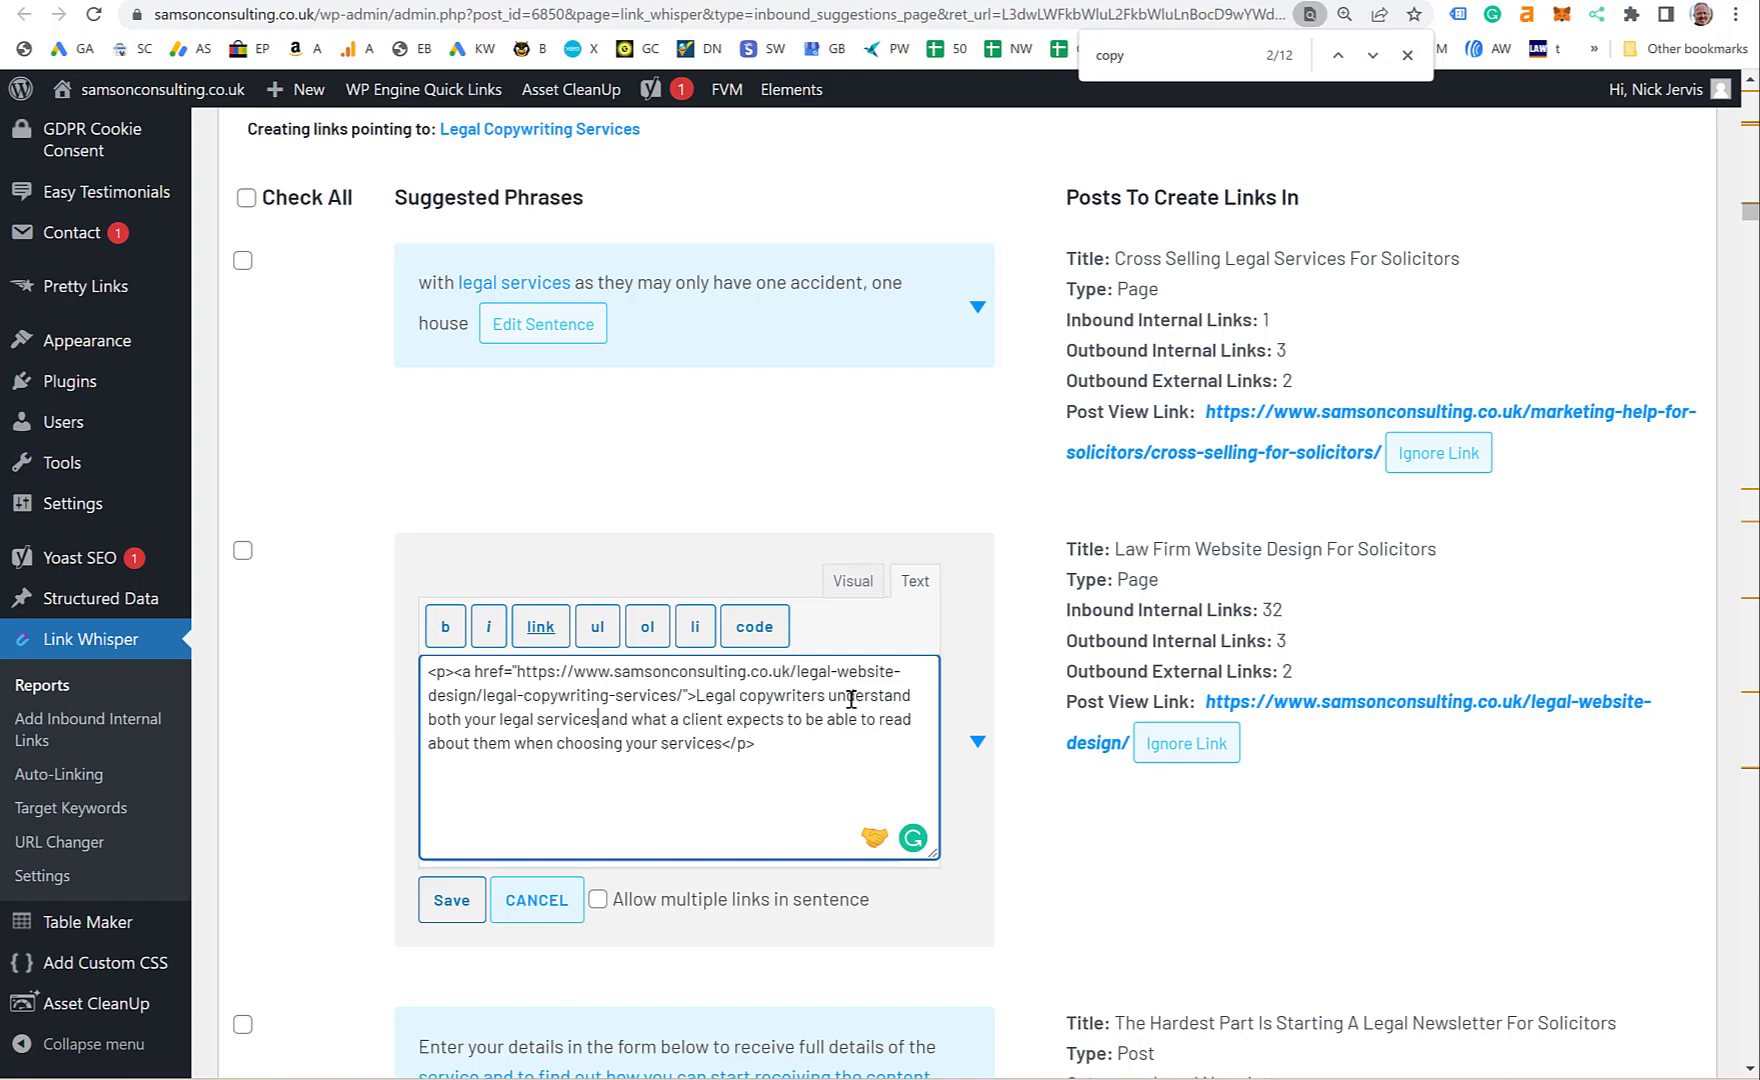
text(</a>)
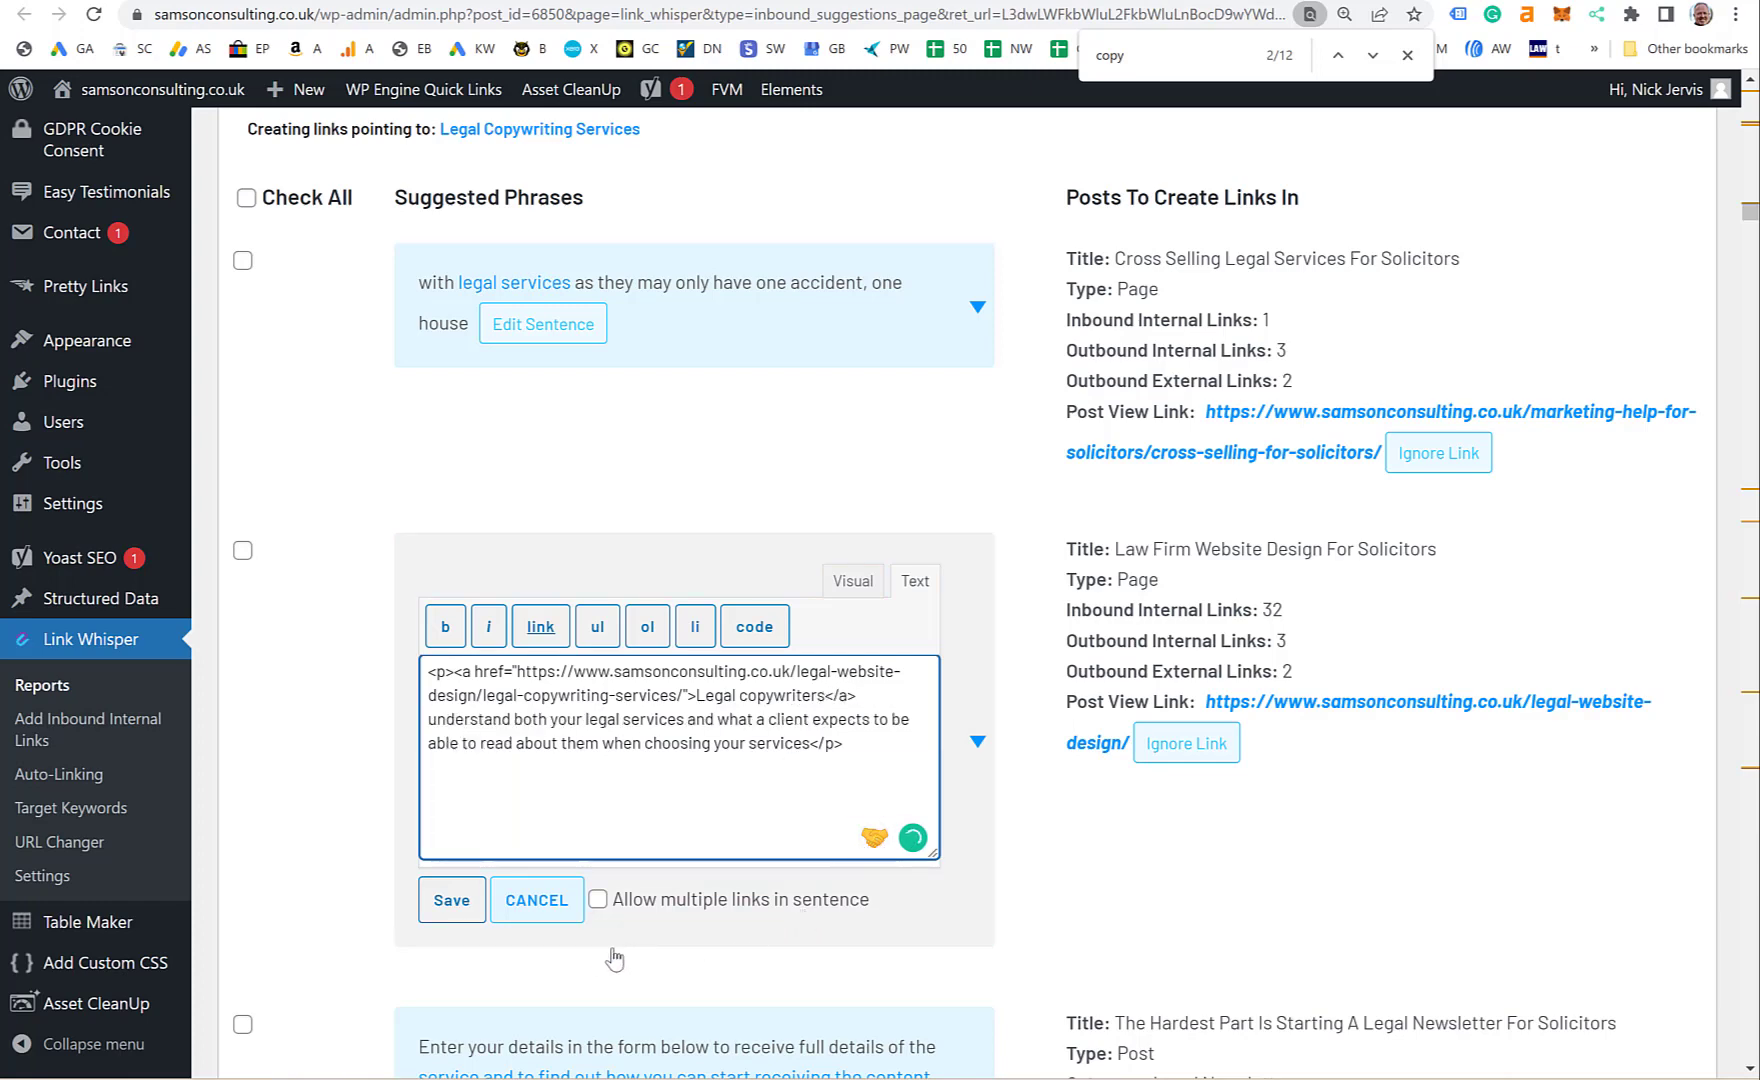
click(452, 903)
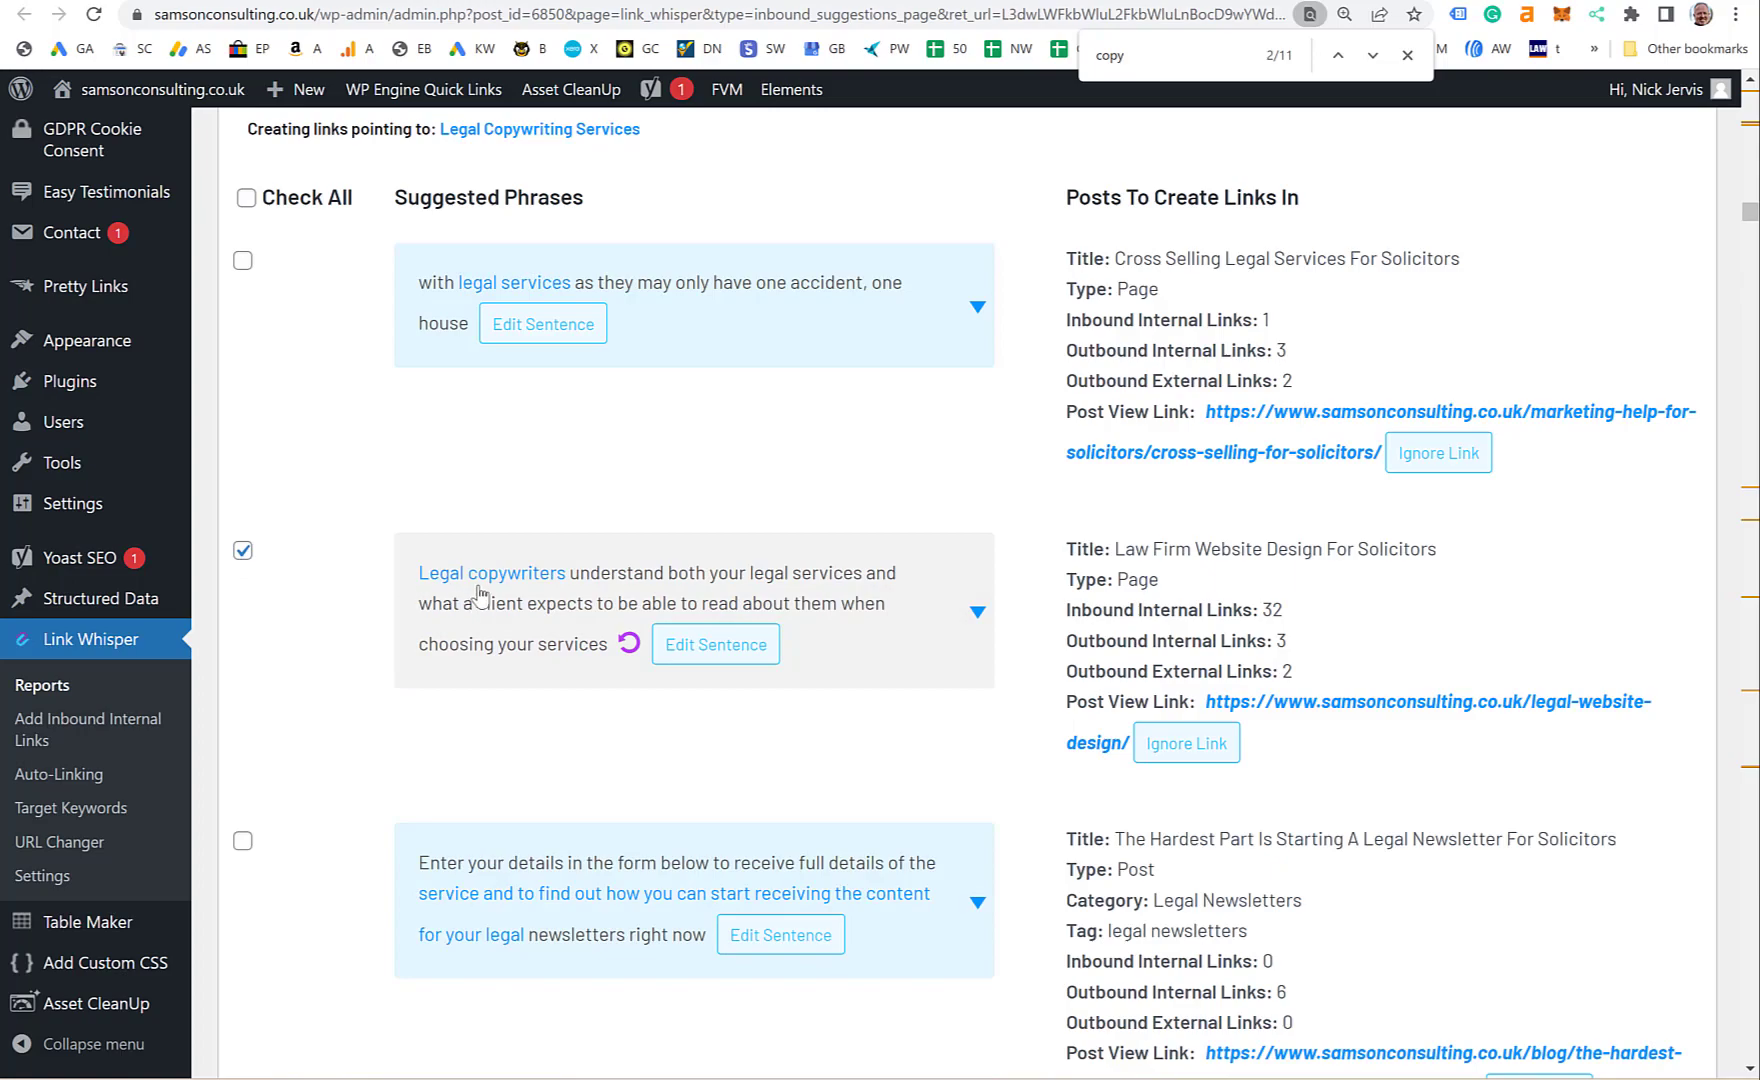
scroll(765, 652, down, 4)
scroll(765, 652, down, 15)
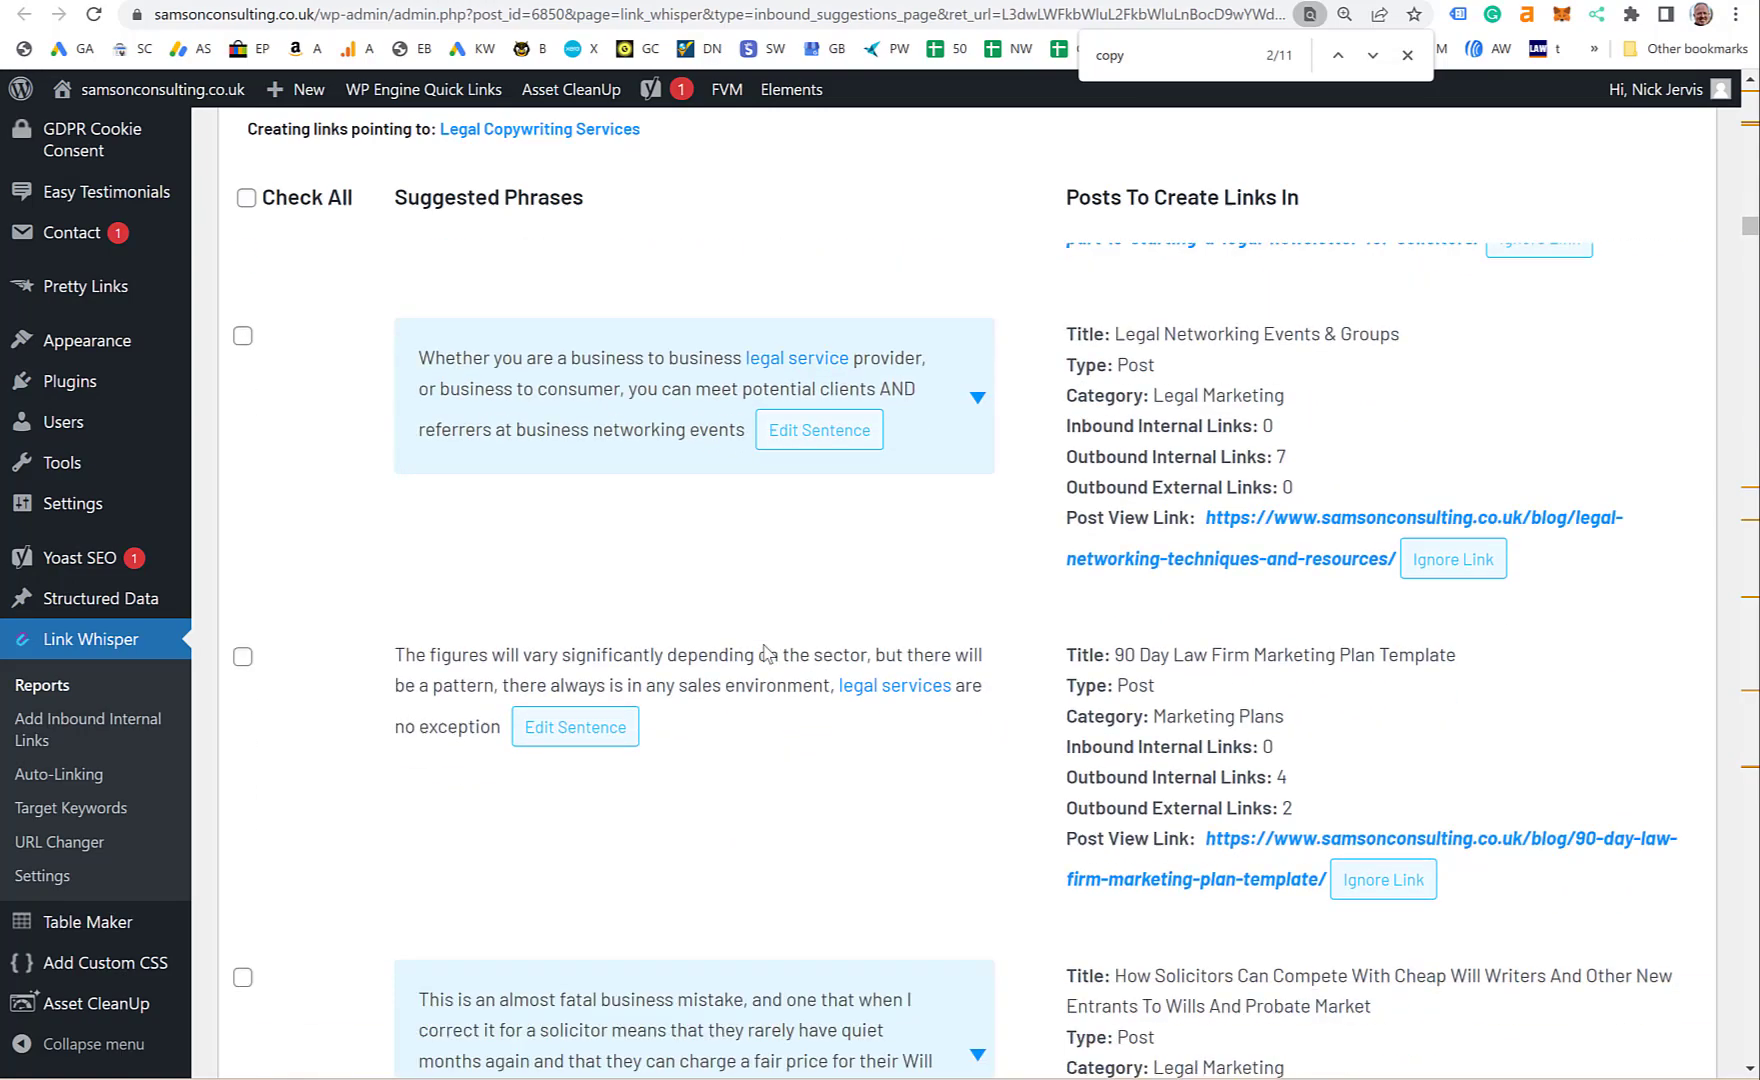
scroll(768, 652, down, 20)
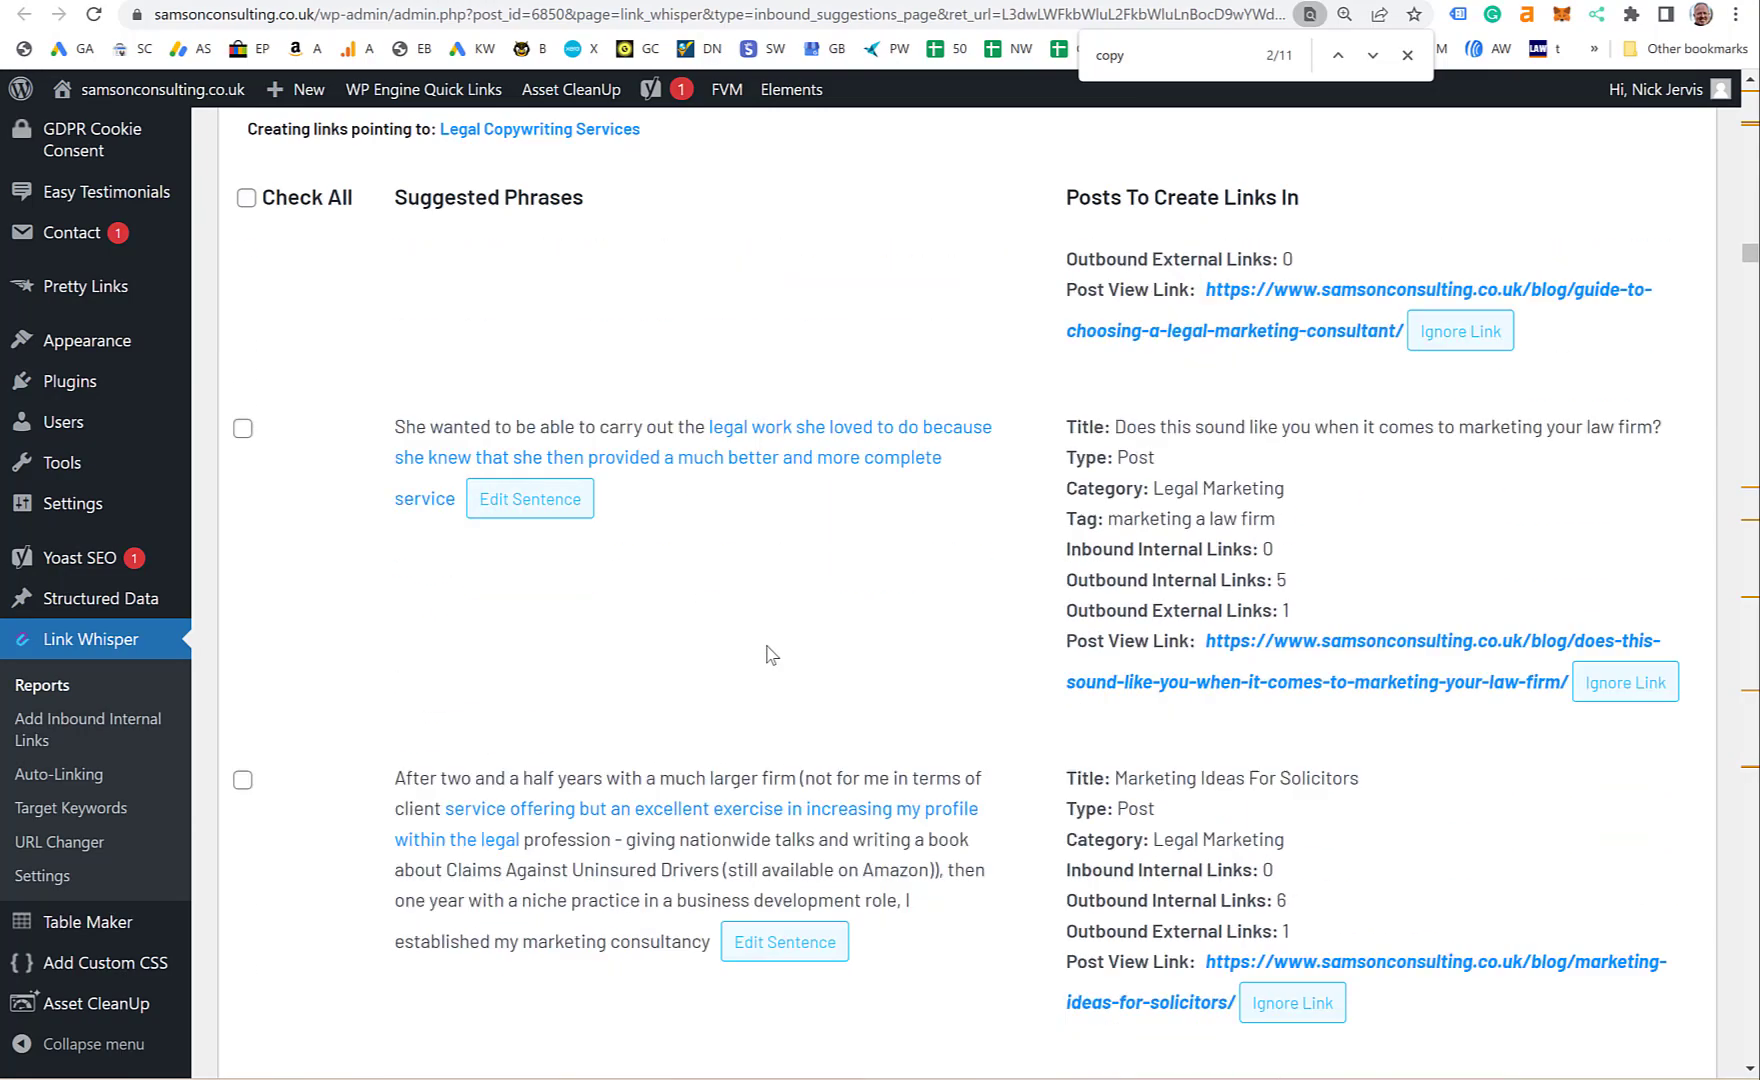
scroll(768, 652, down, 20)
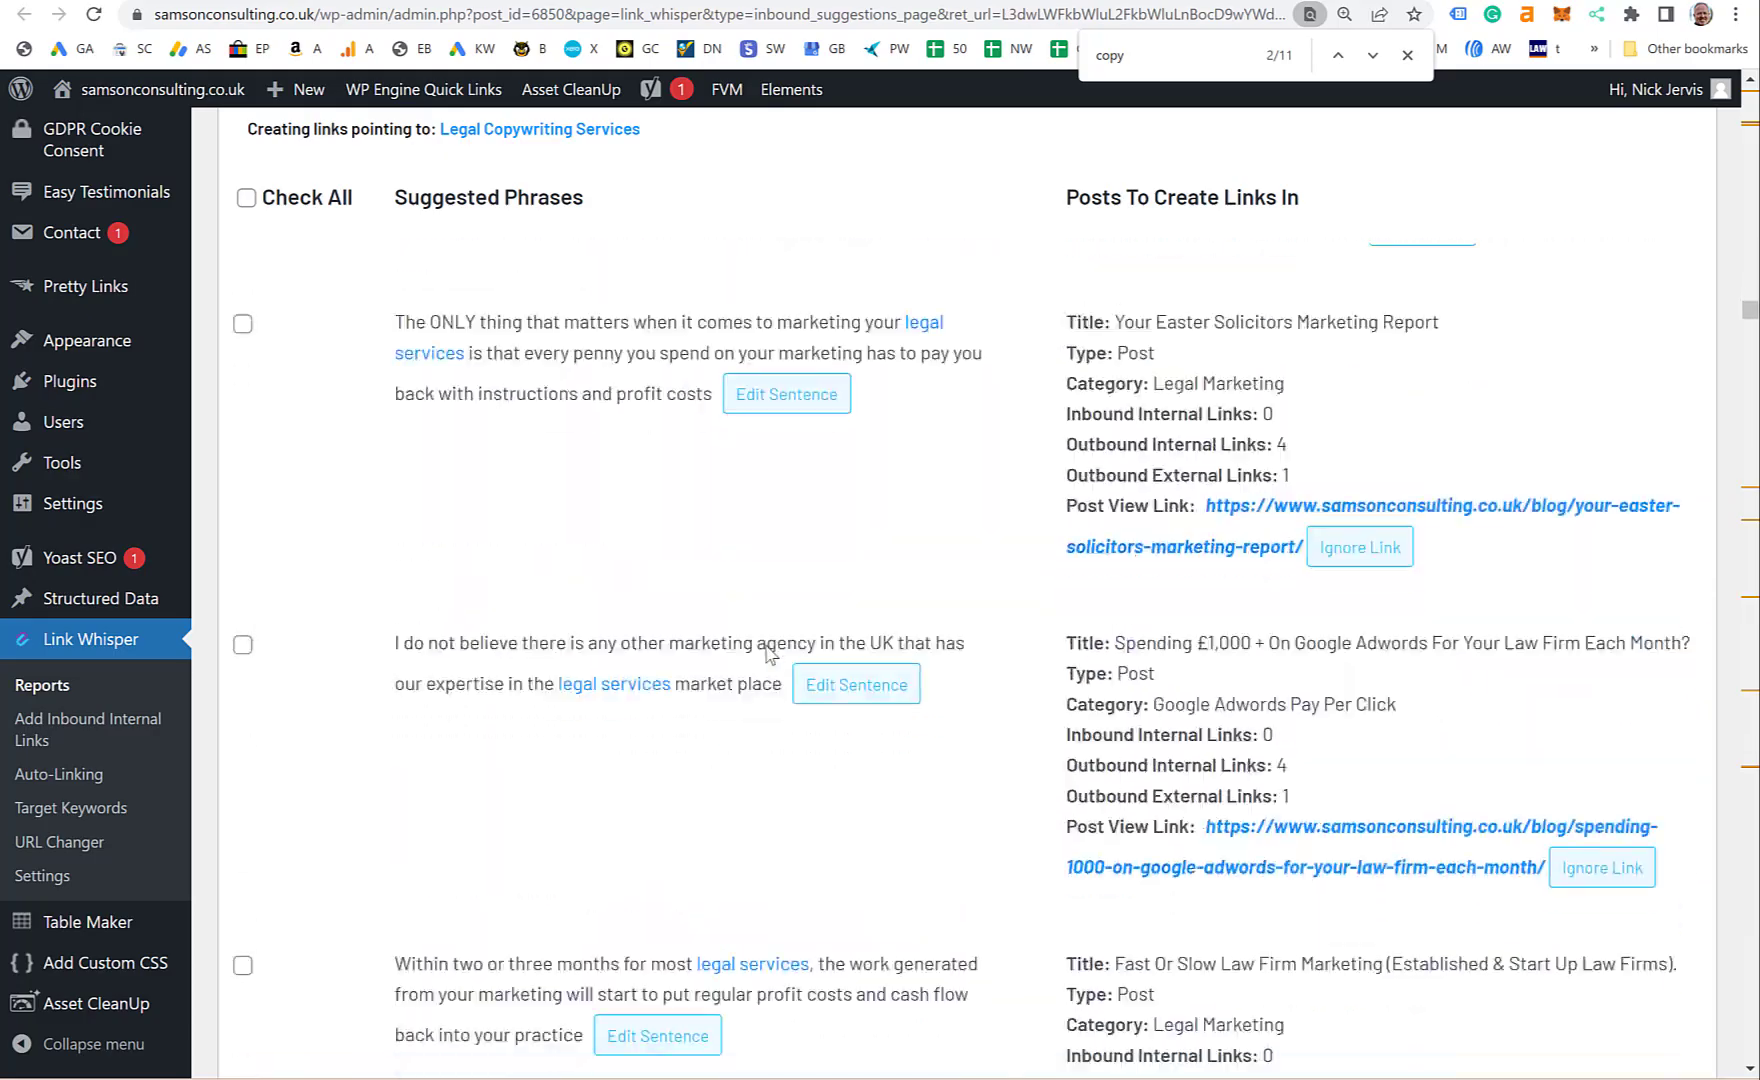
scroll(770, 654, down, 20)
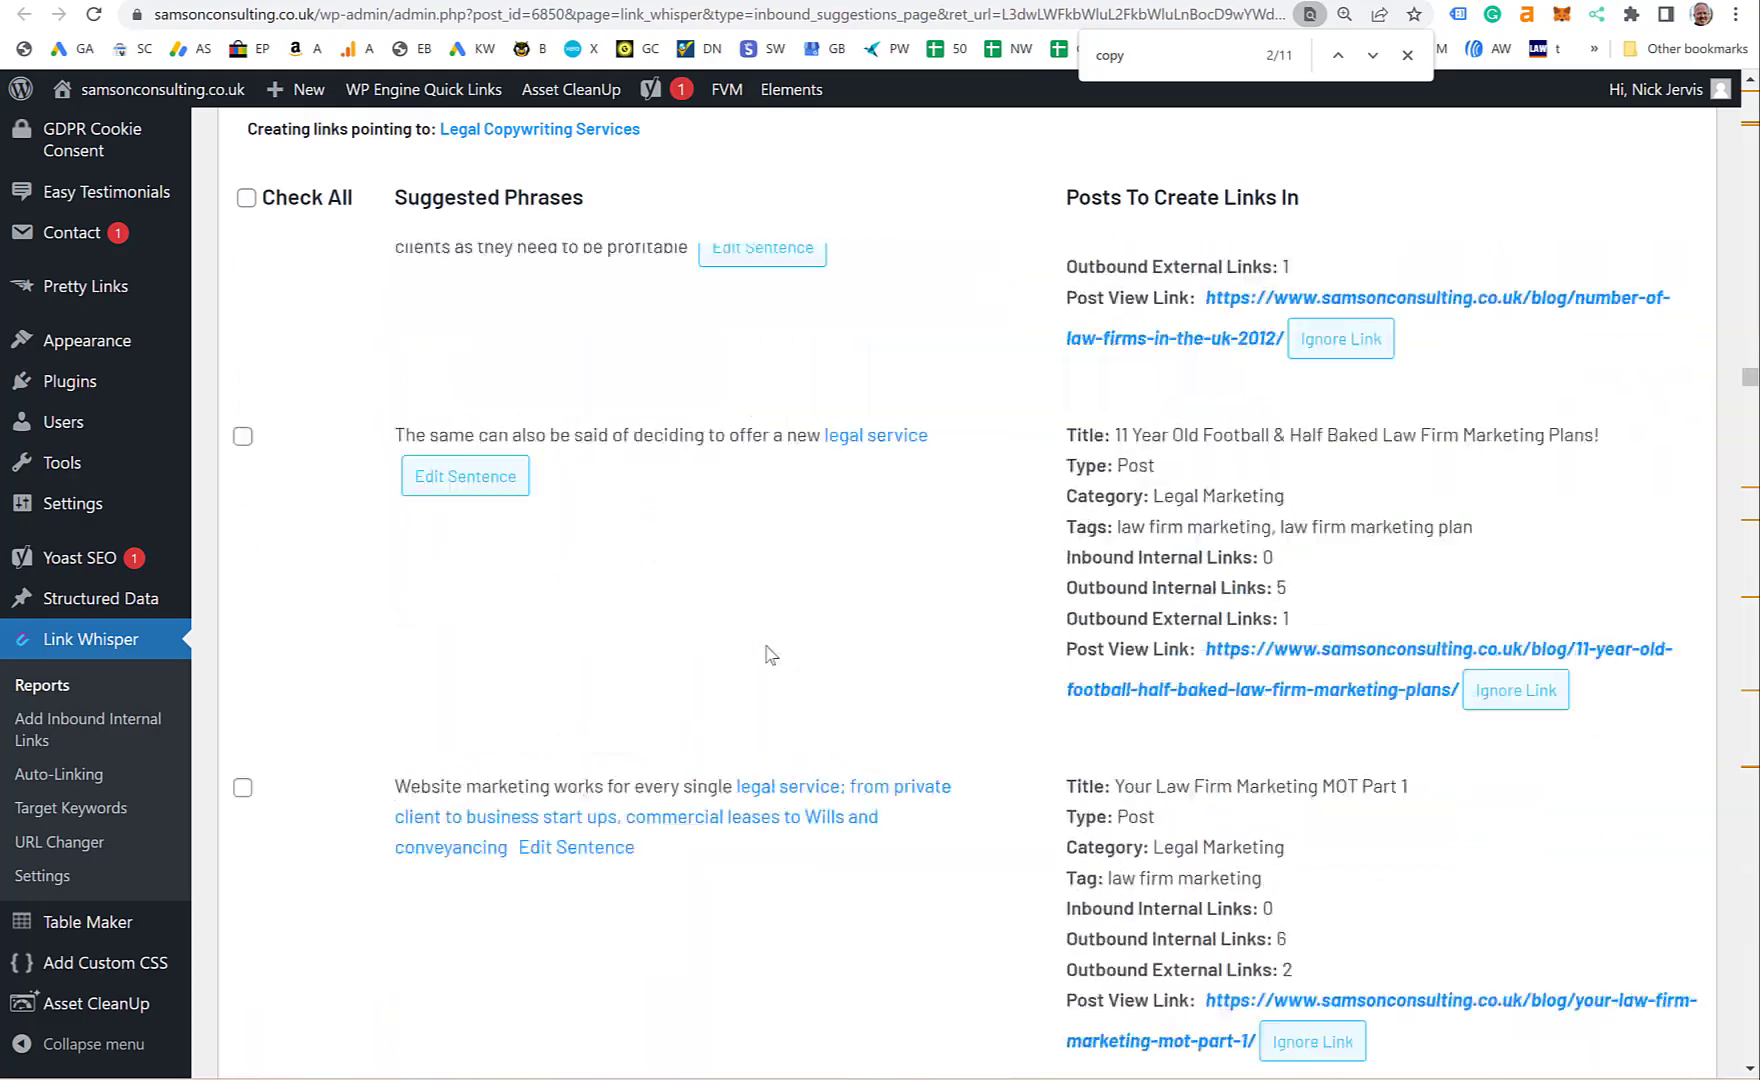
scroll(770, 656, down, 20)
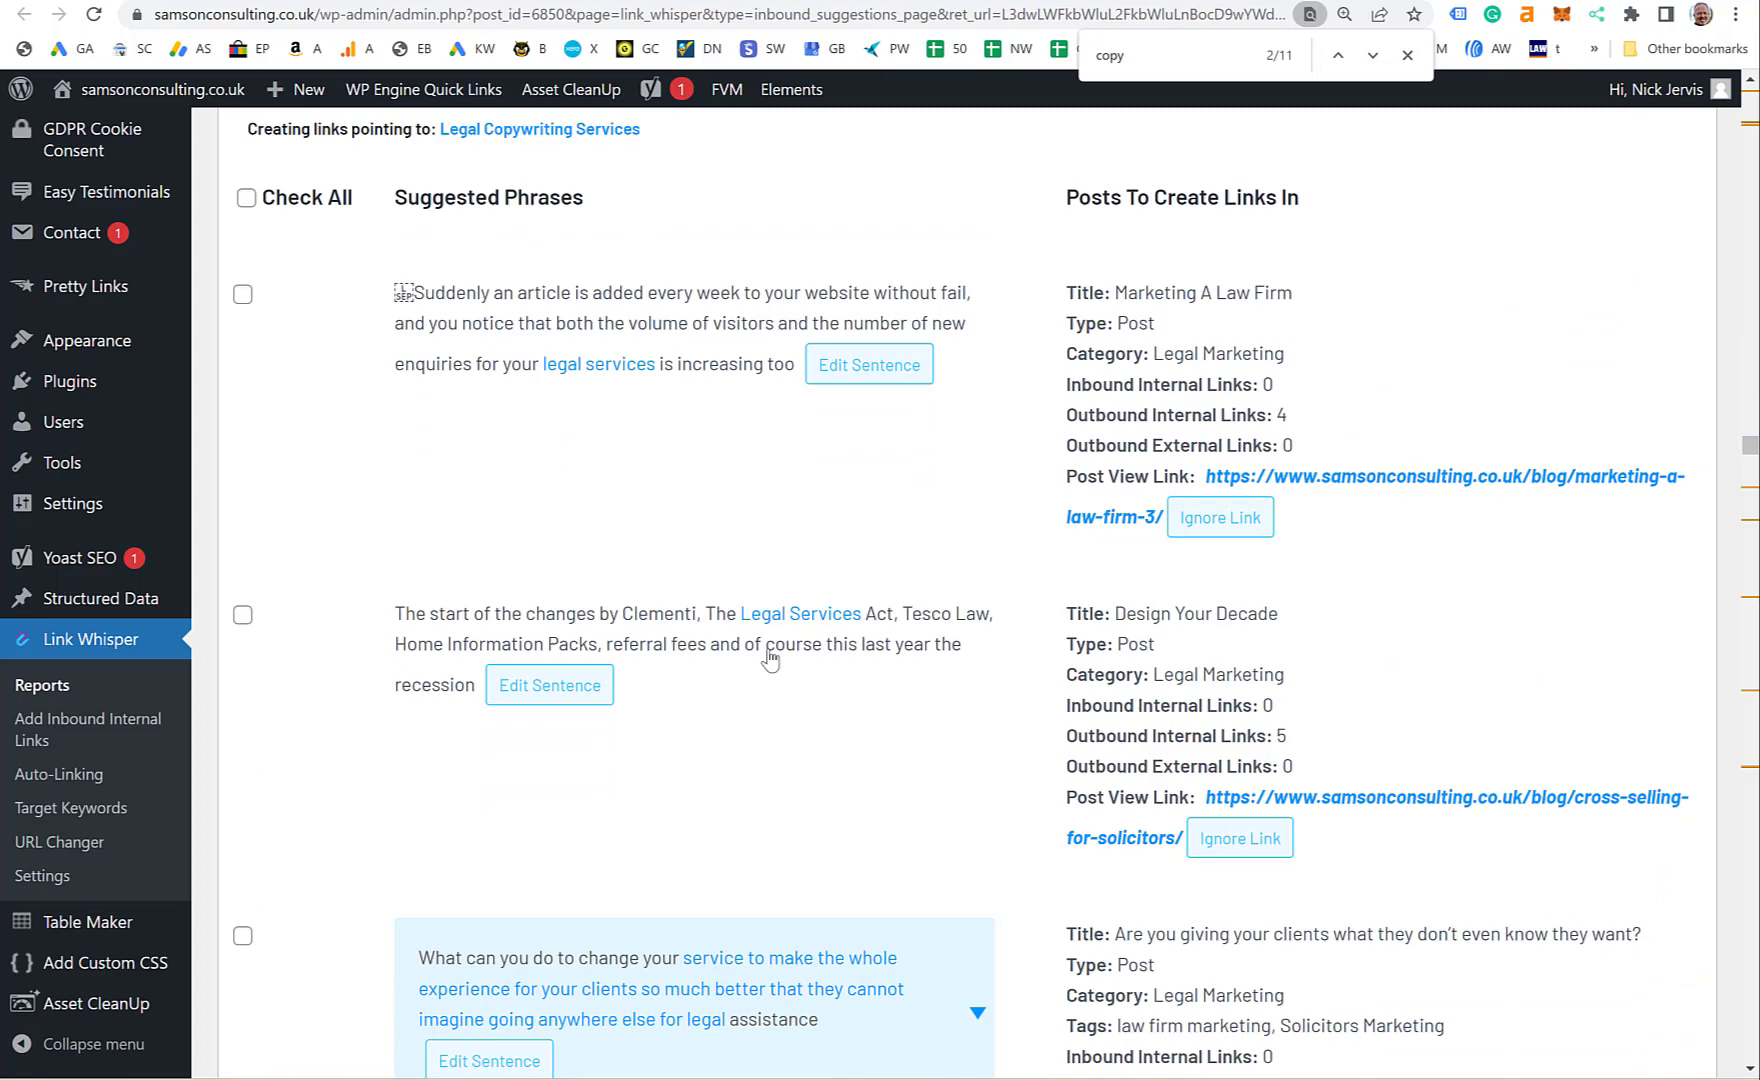
scroll(771, 660, up, 1)
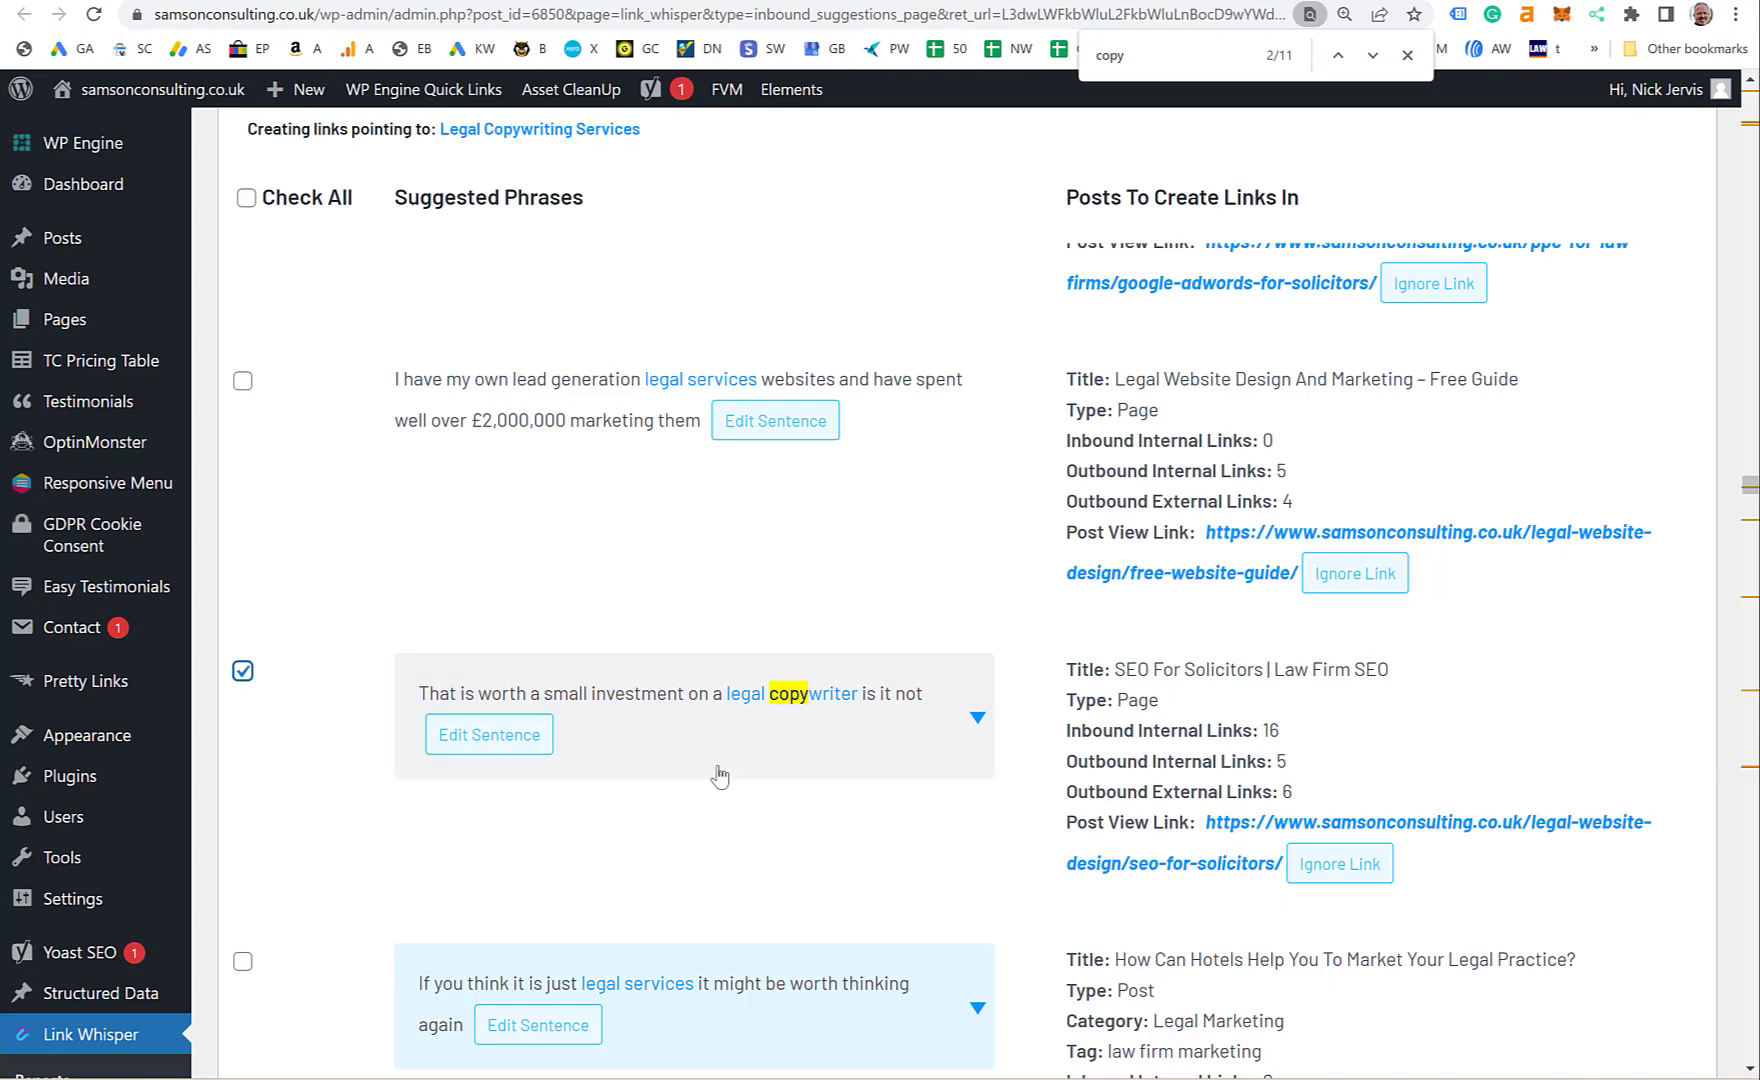
scroll(985, 818, down, 3)
scroll(889, 793, down, 15)
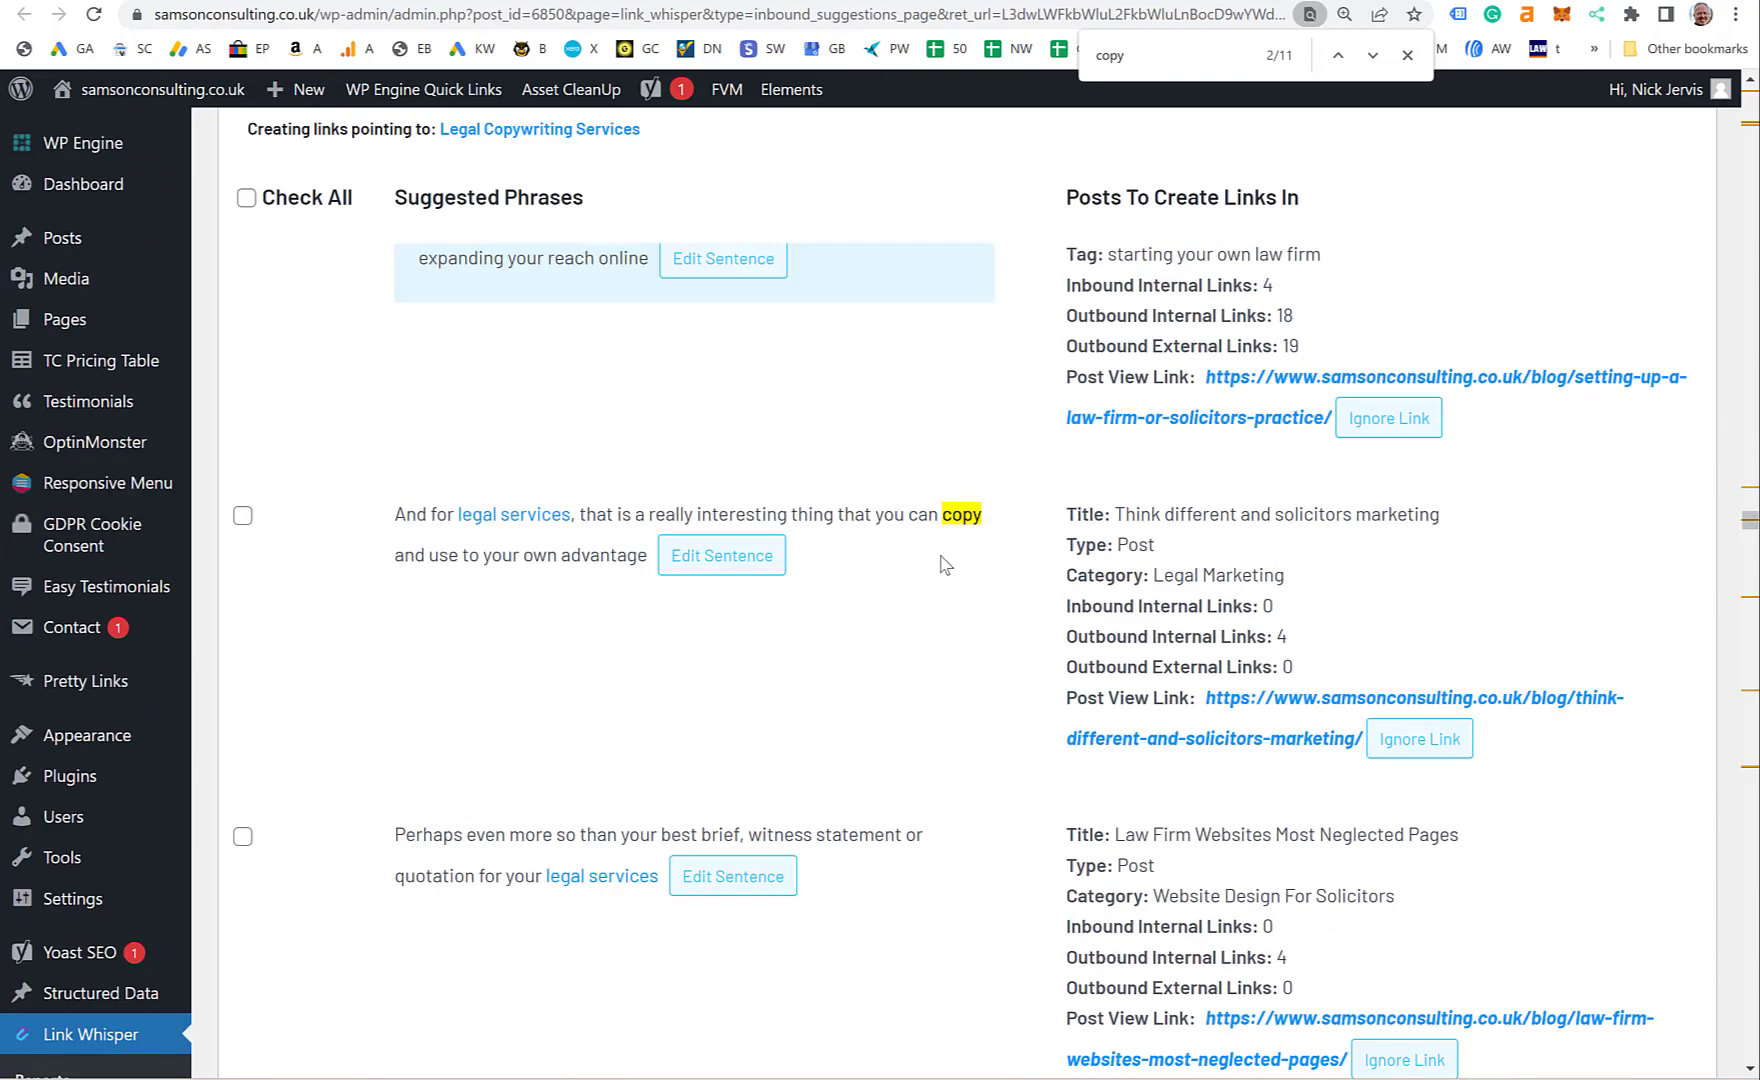
scroll(945, 565, down, 20)
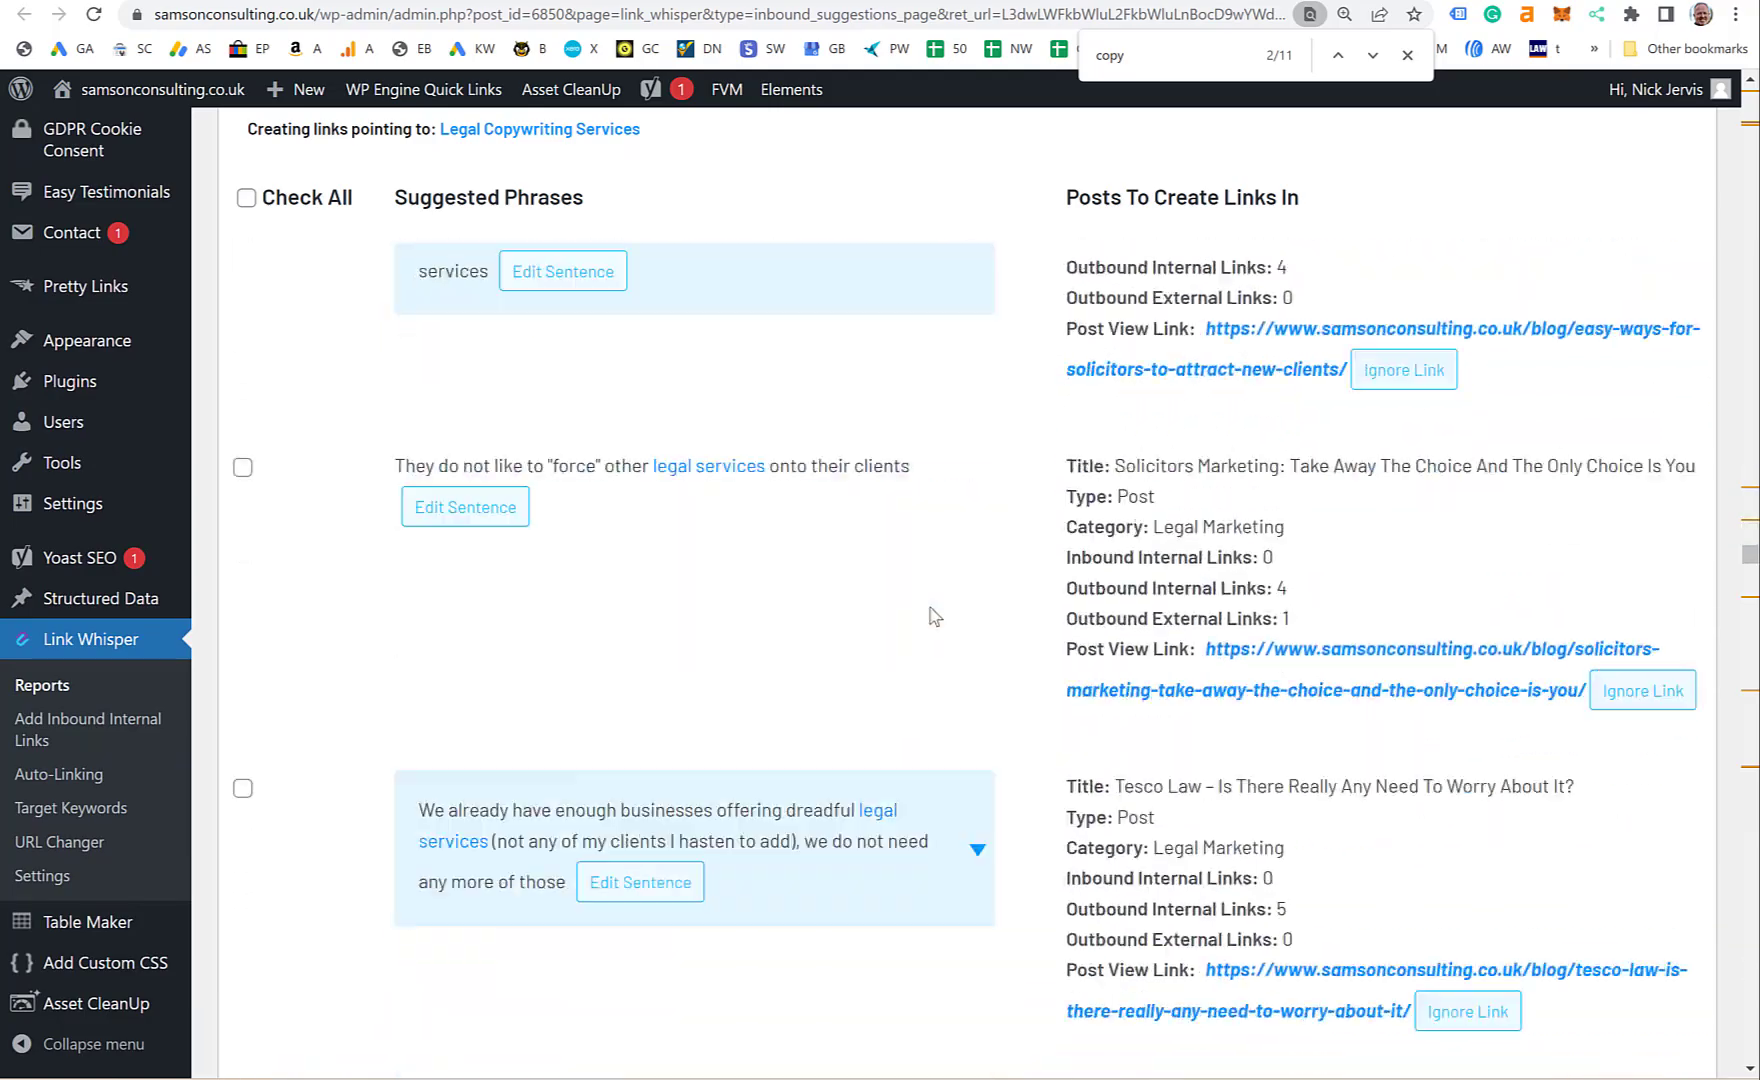
scroll(933, 620, down, 15)
scroll(912, 633, up, 8)
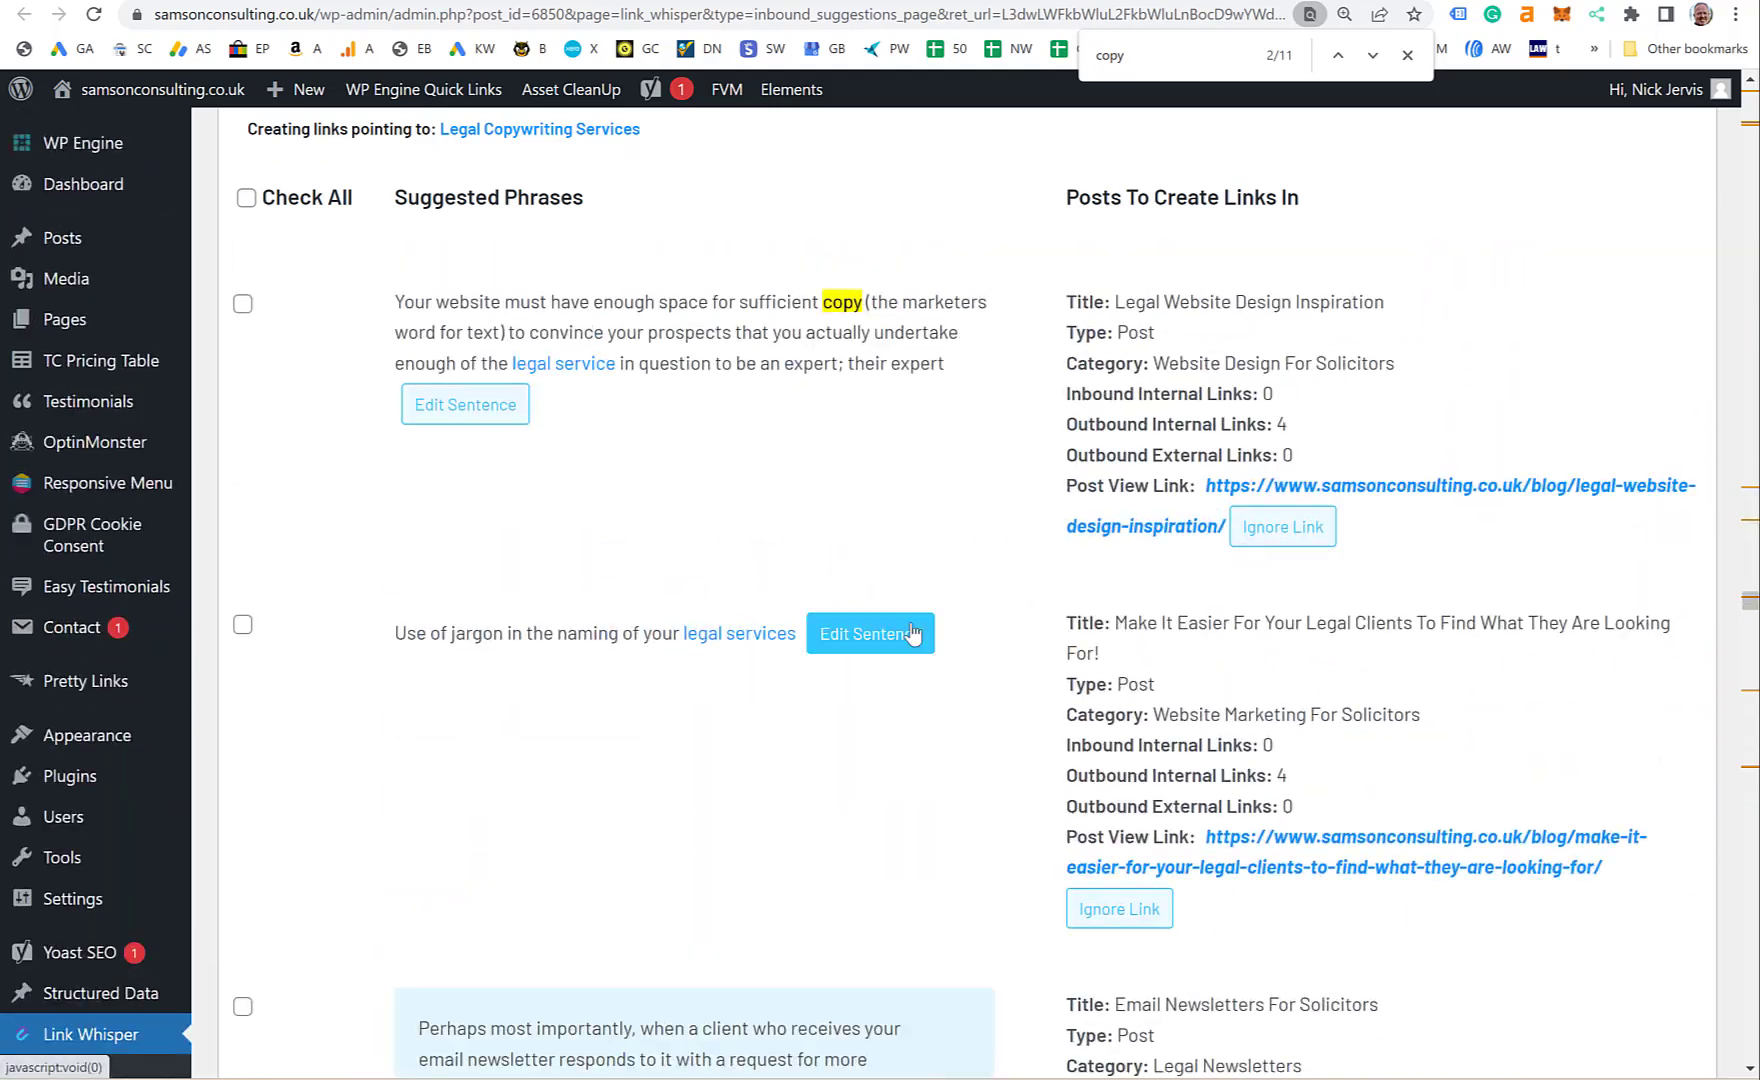
scroll(911, 632, down, 10)
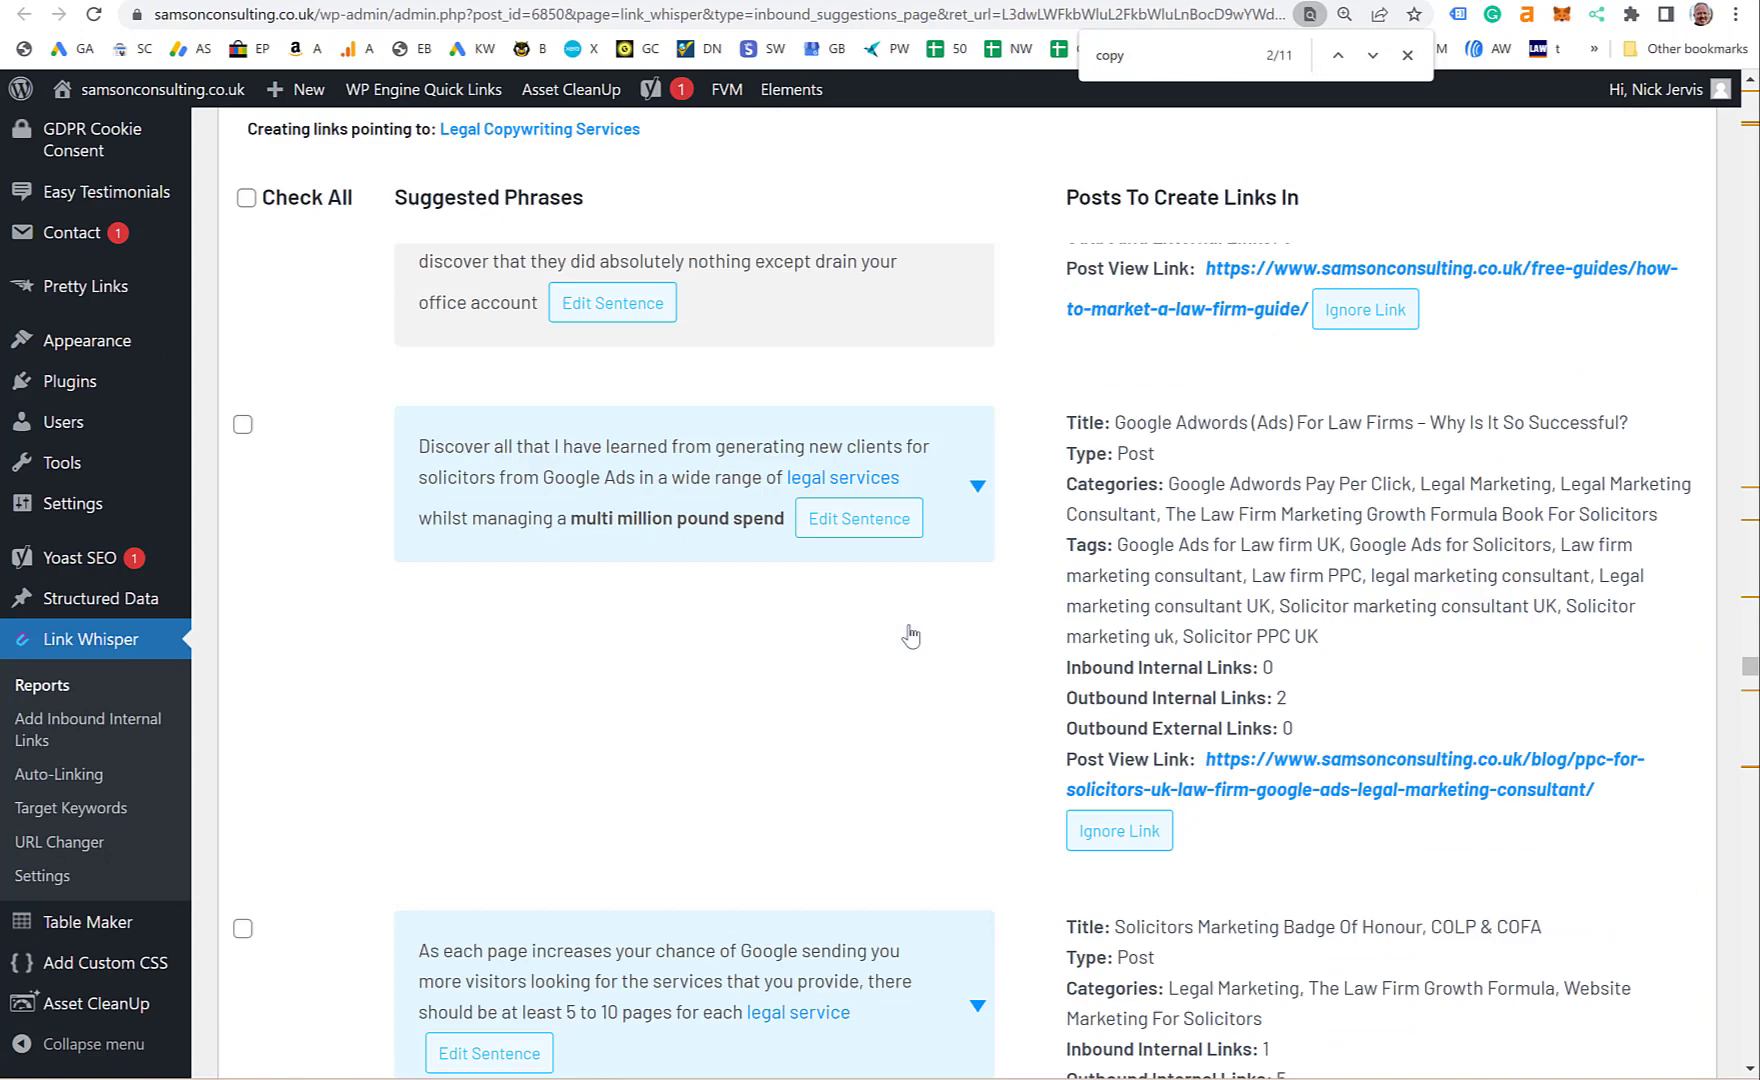
scroll(910, 636, down, 3)
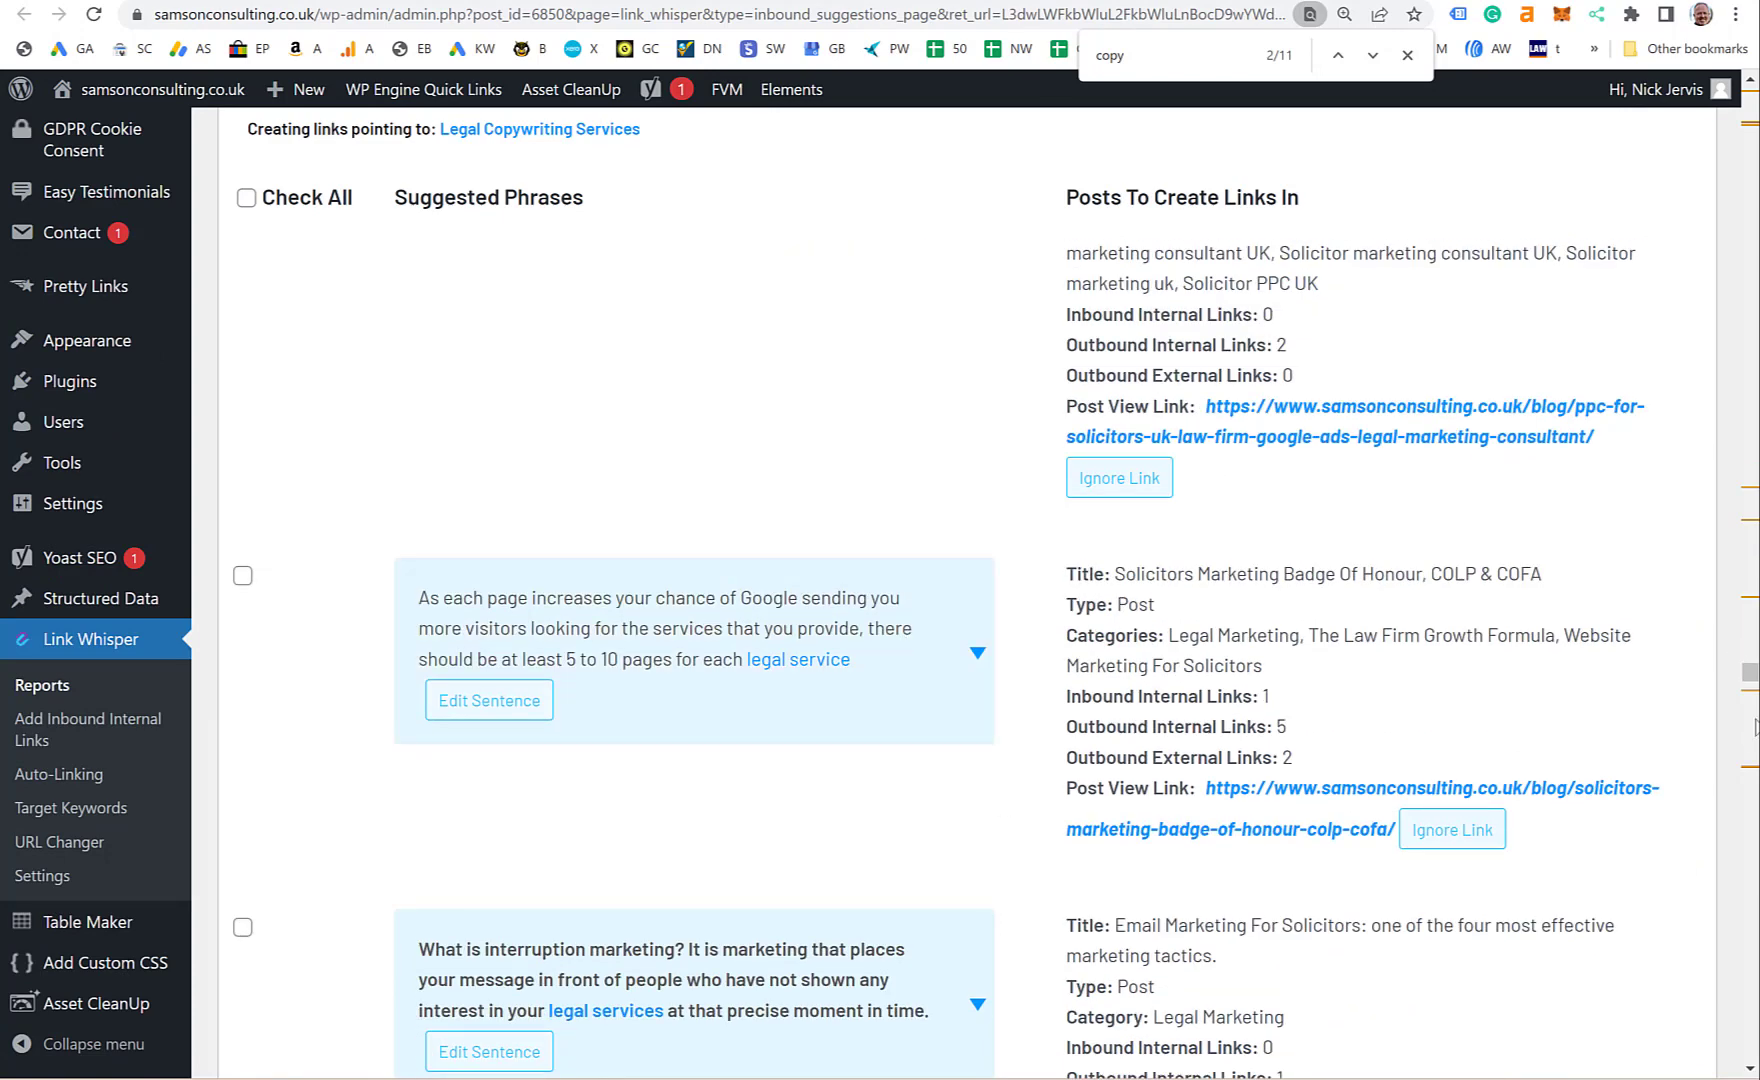
drag(1752, 683, 1750, 1050)
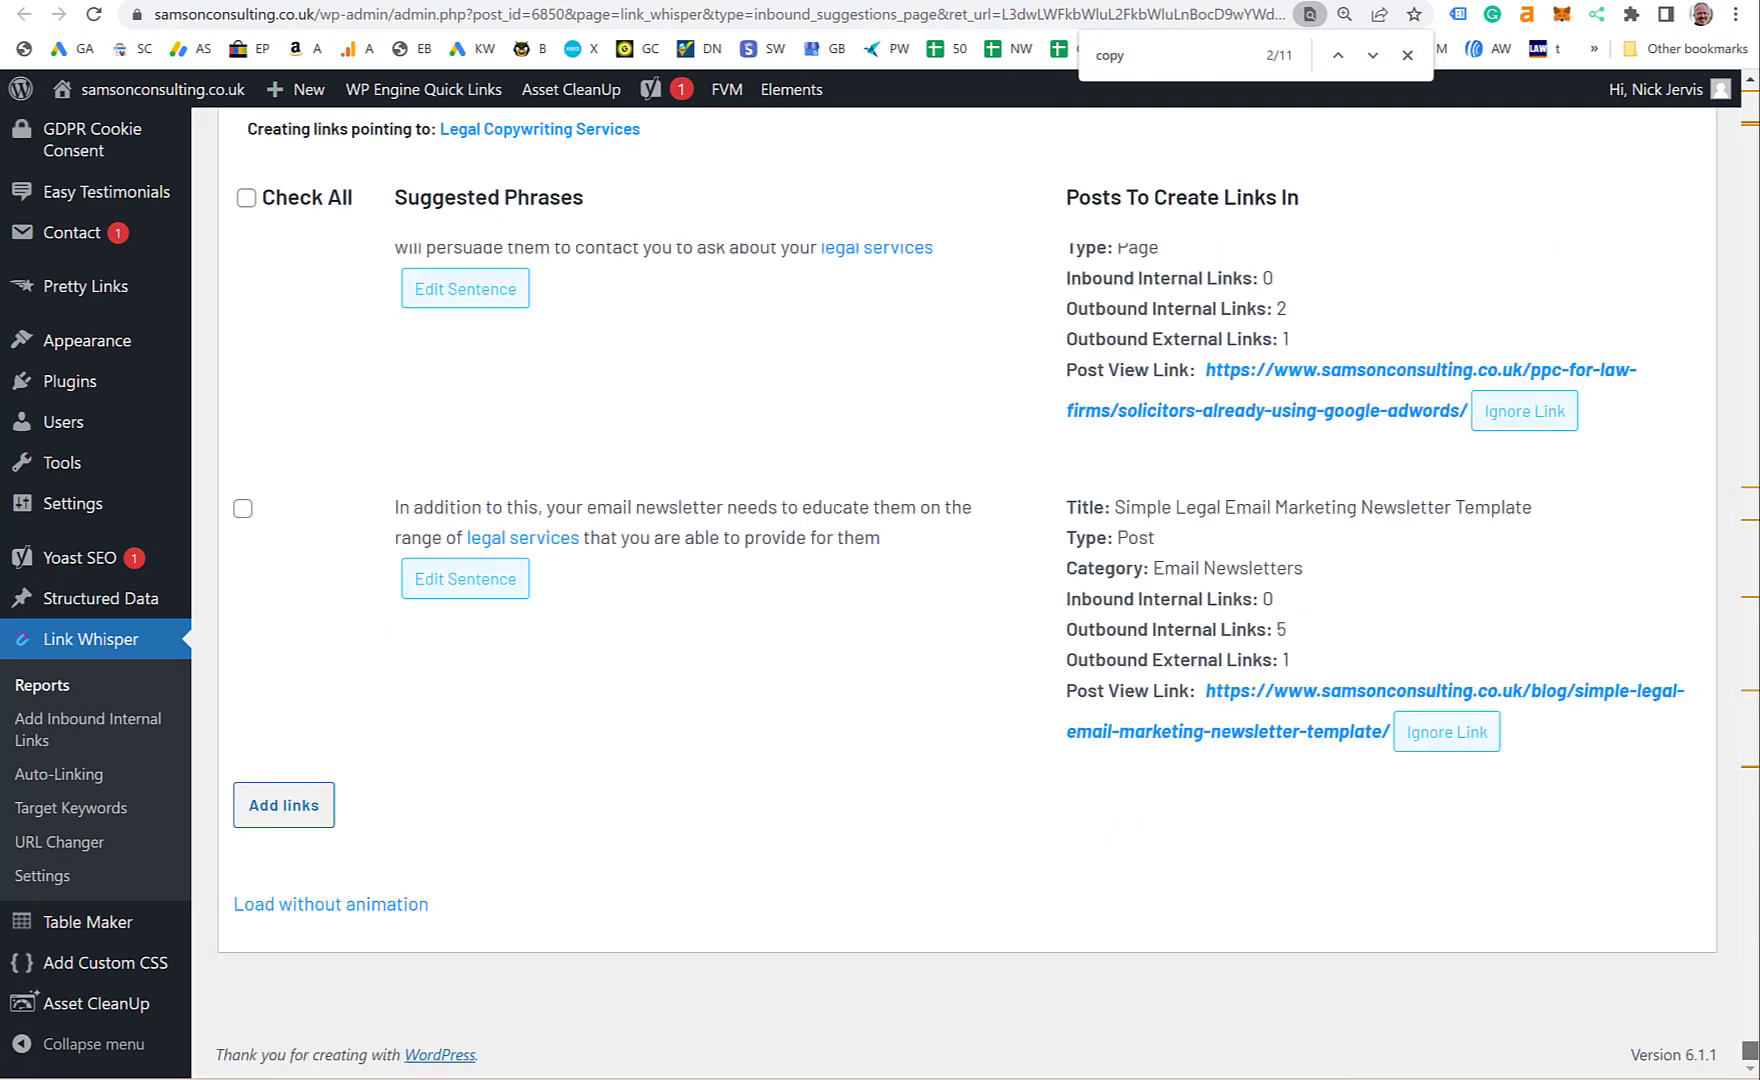
- Insert the checked inbound links and dismiss the Success confirmation
click(298, 808)
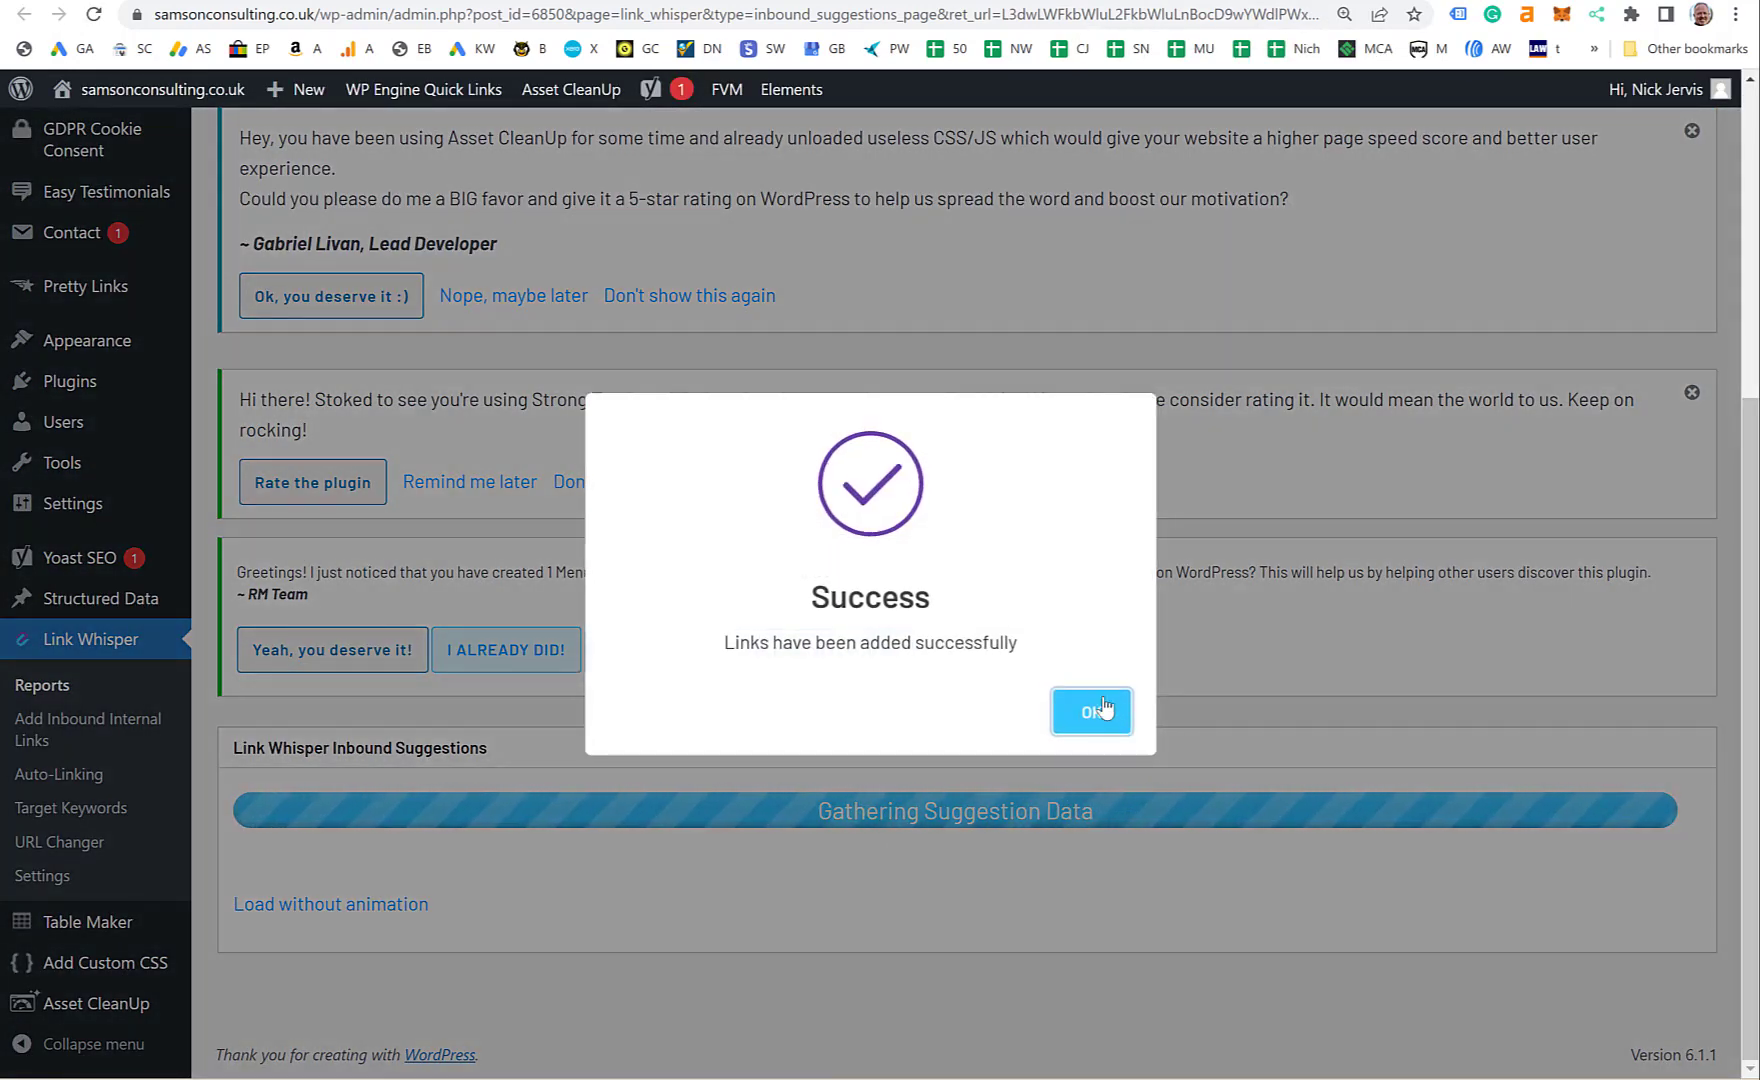
click(1090, 712)
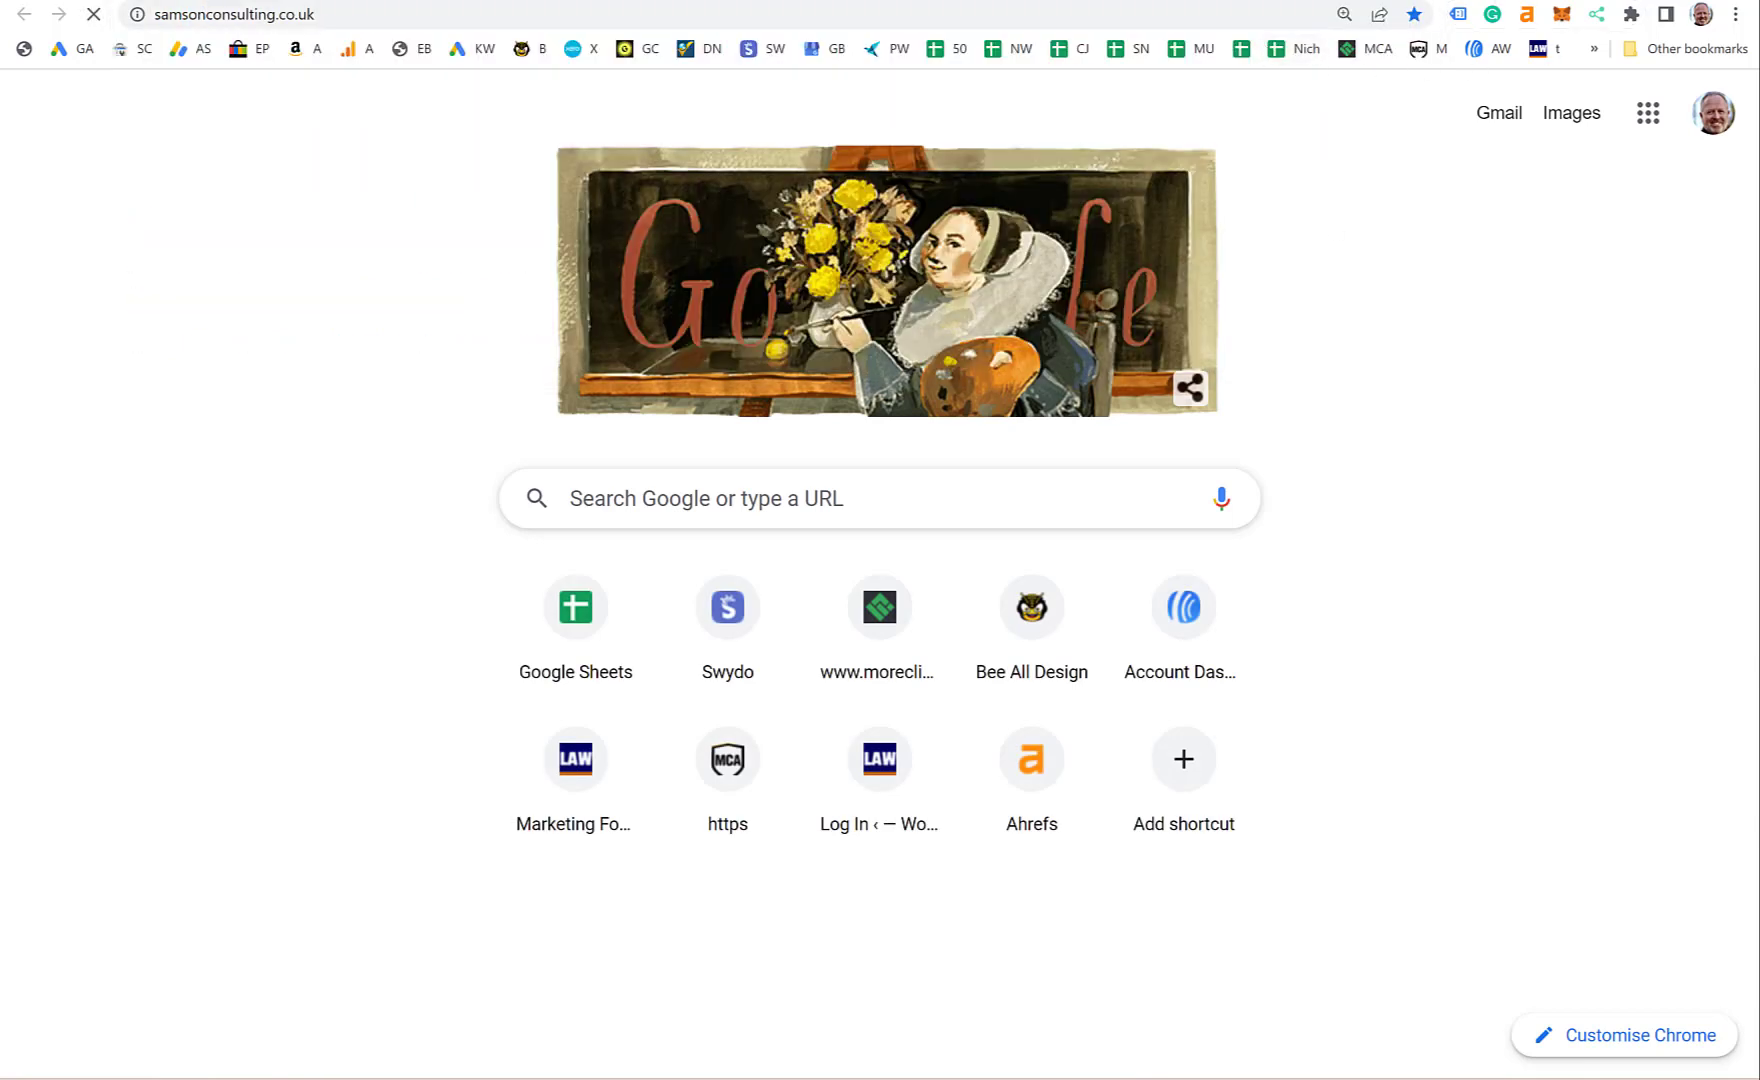
- Load the other WordPress site in a new tab and open its home page for editing
key(ctrl+t)
text(nick)
key(Return)
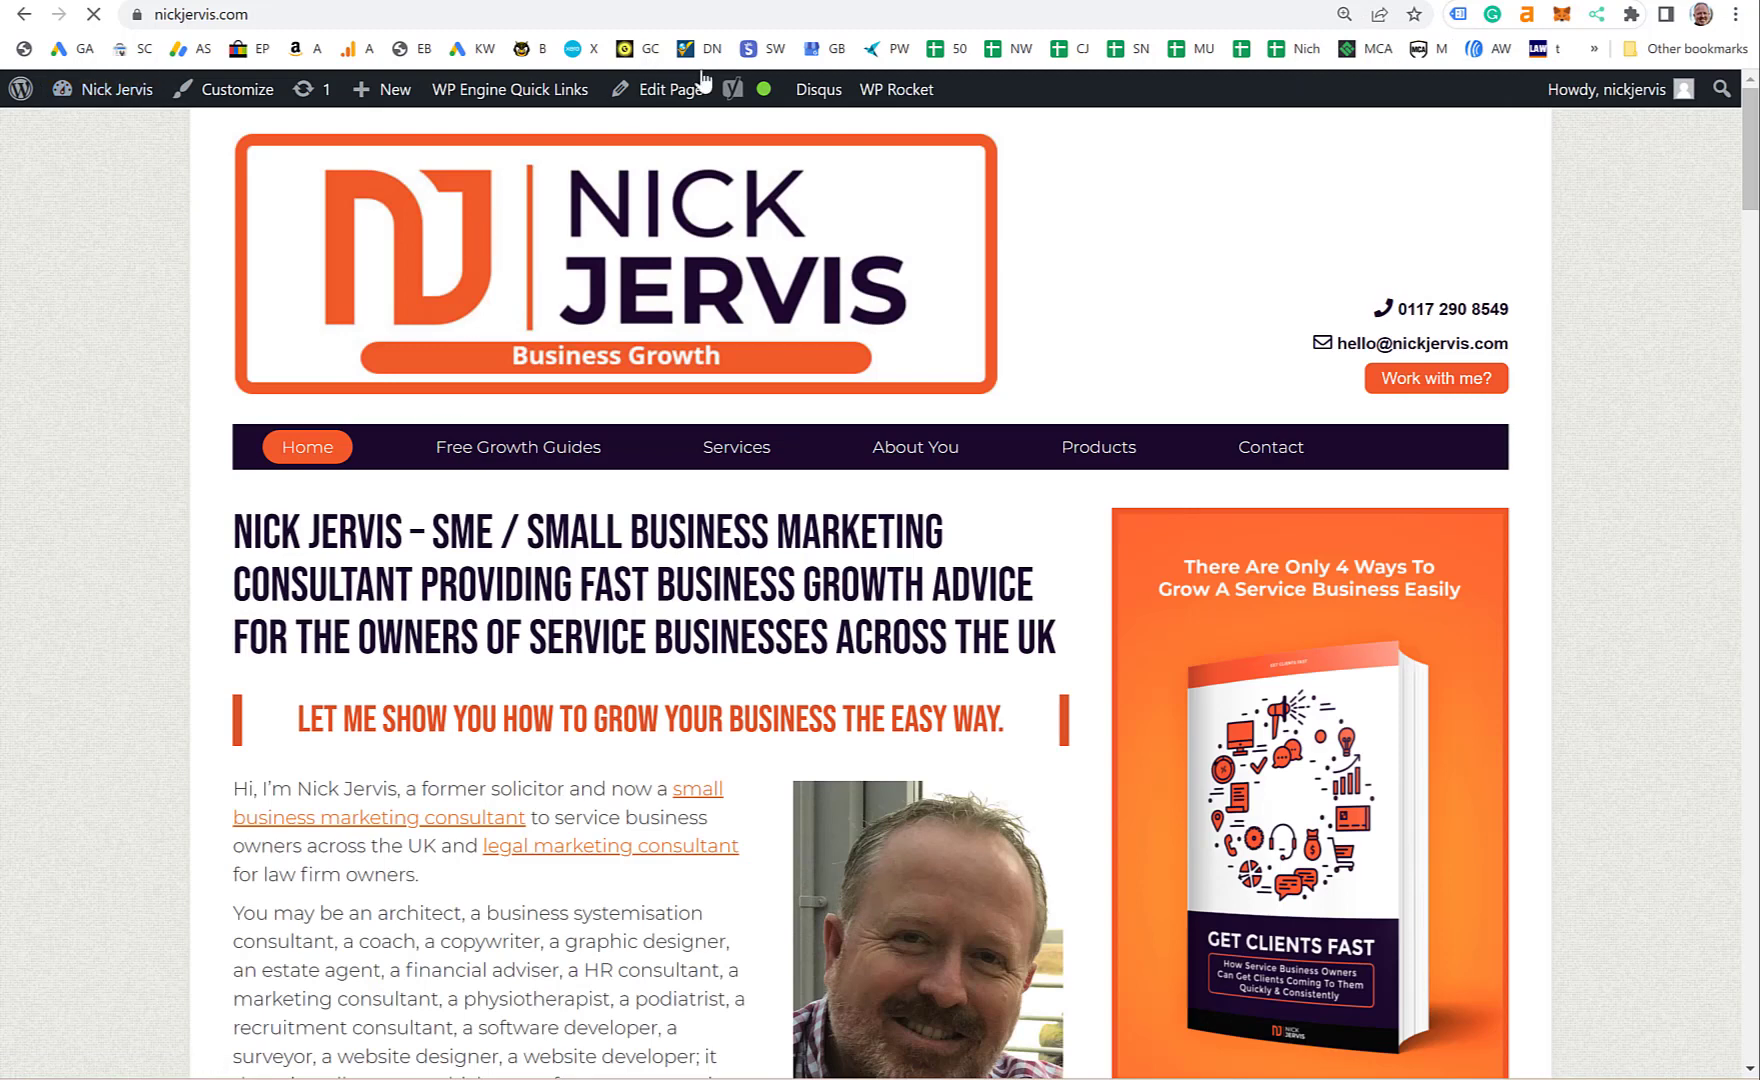
click(668, 89)
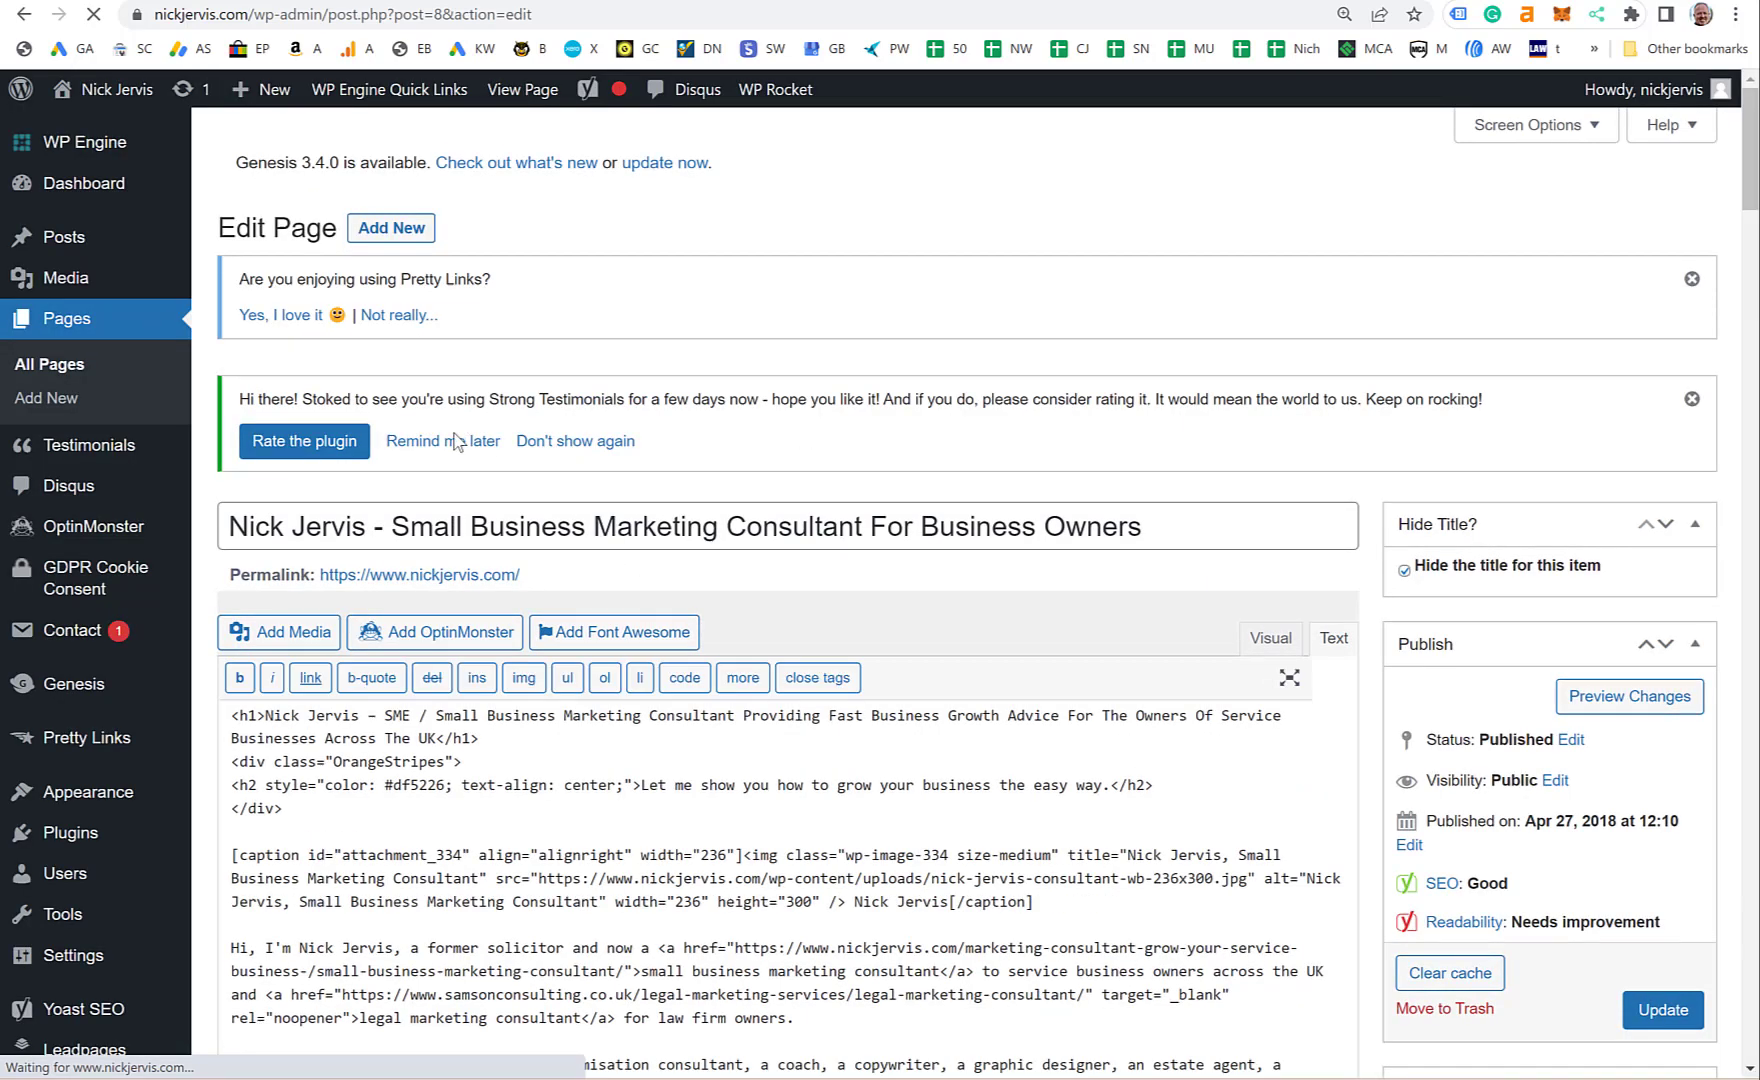
- Check the key phrase in the title, focus keyphrase, SEO title and meta description, then reach Target Keywords
scroll(718, 529, down, 3)
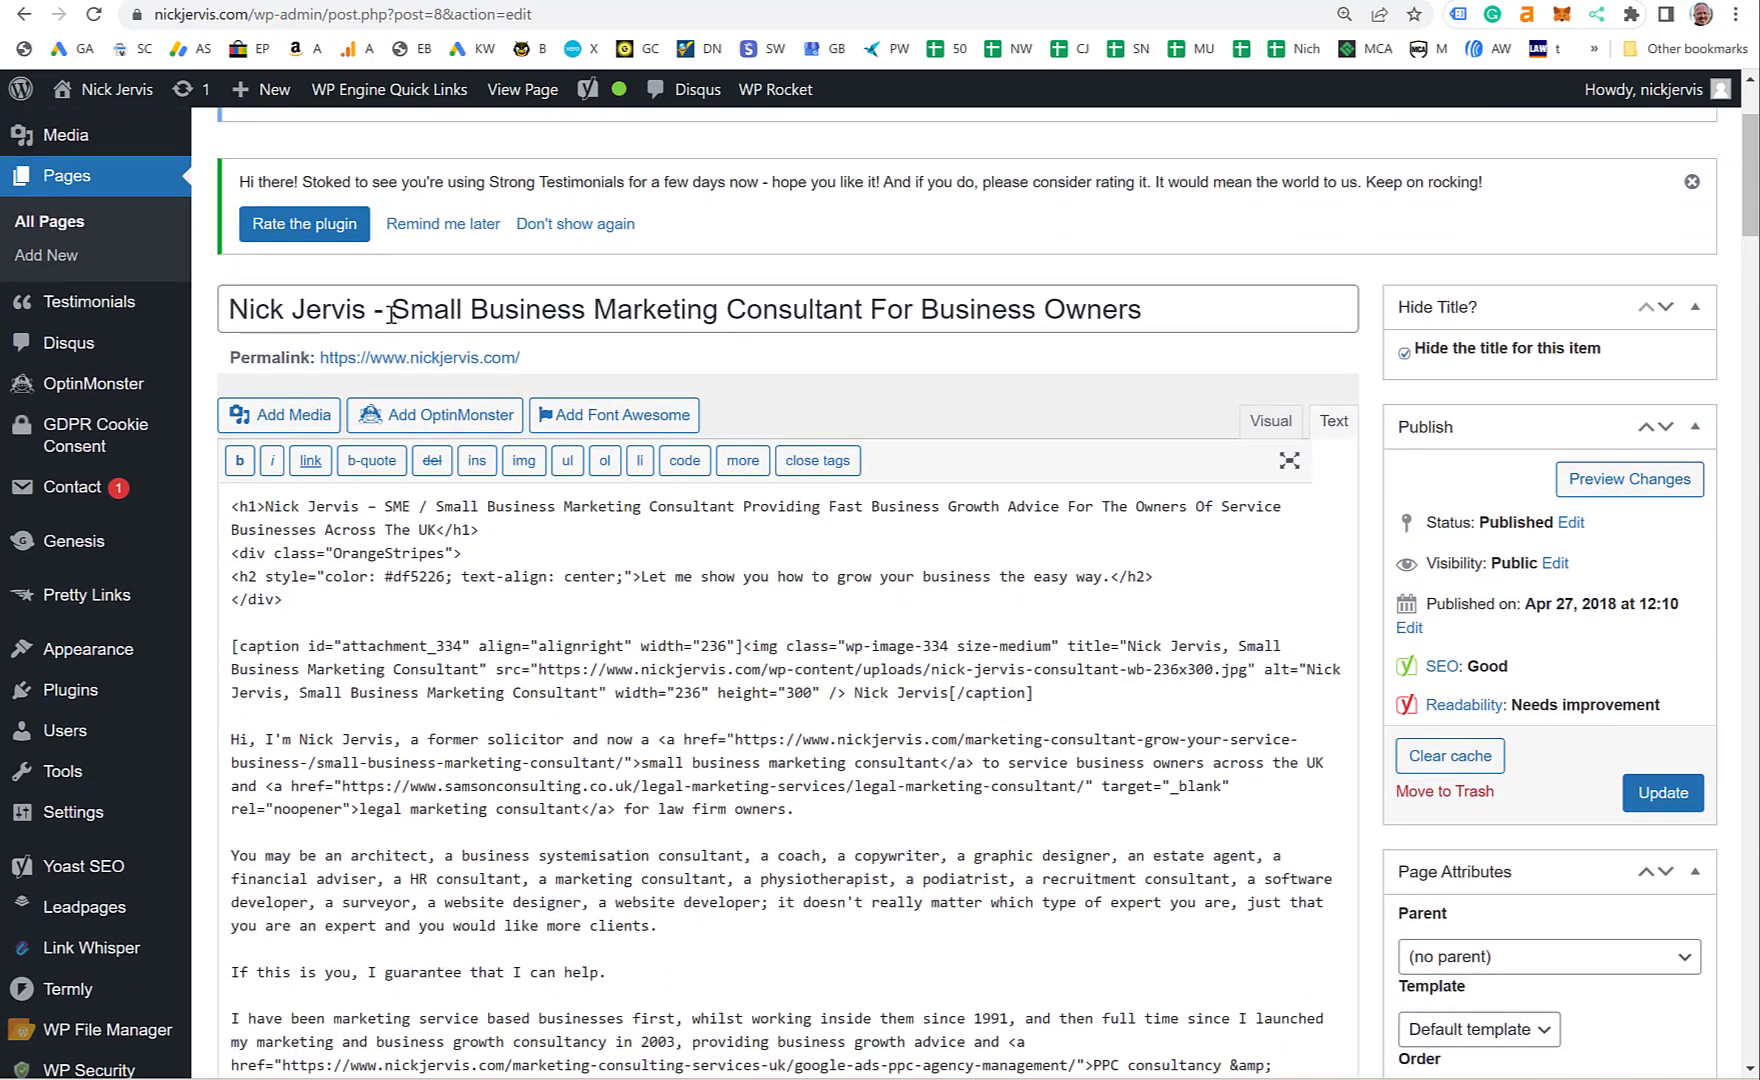
drag(391, 313, 860, 318)
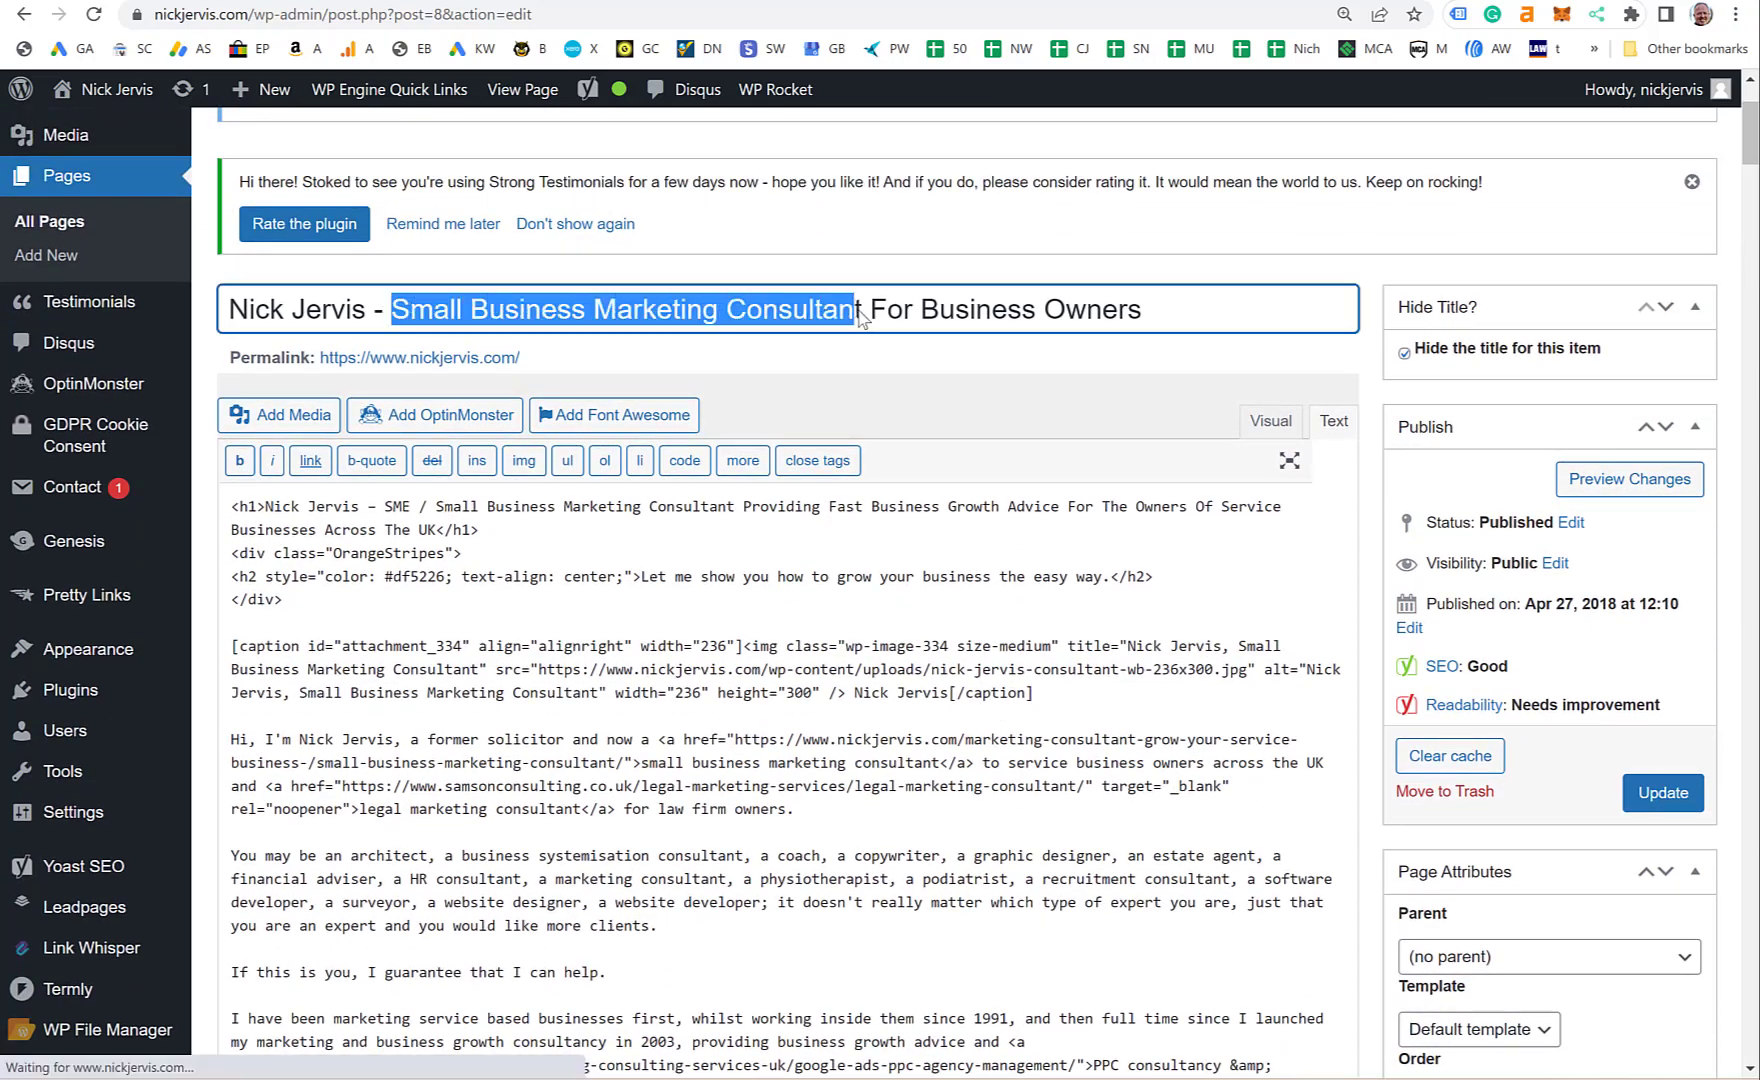
scroll(963, 537, down, 10)
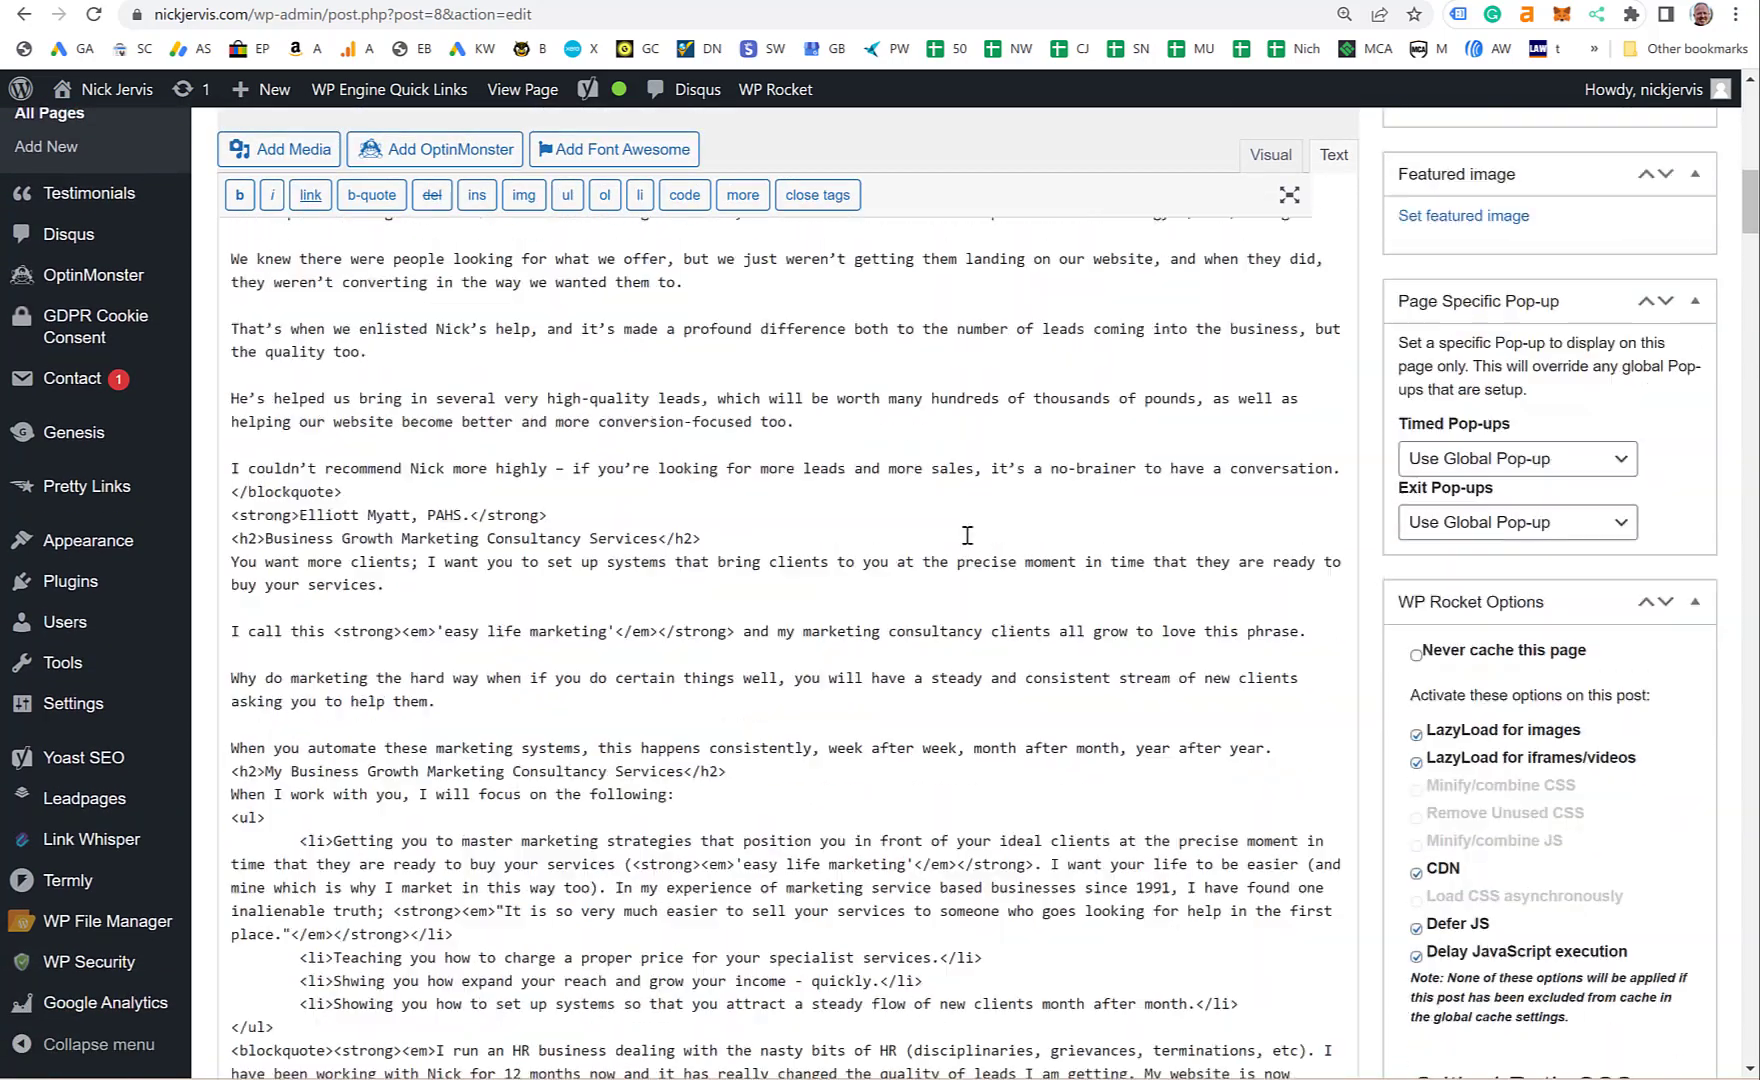
scroll(963, 537, down, 10)
scroll(455, 537, up, 5)
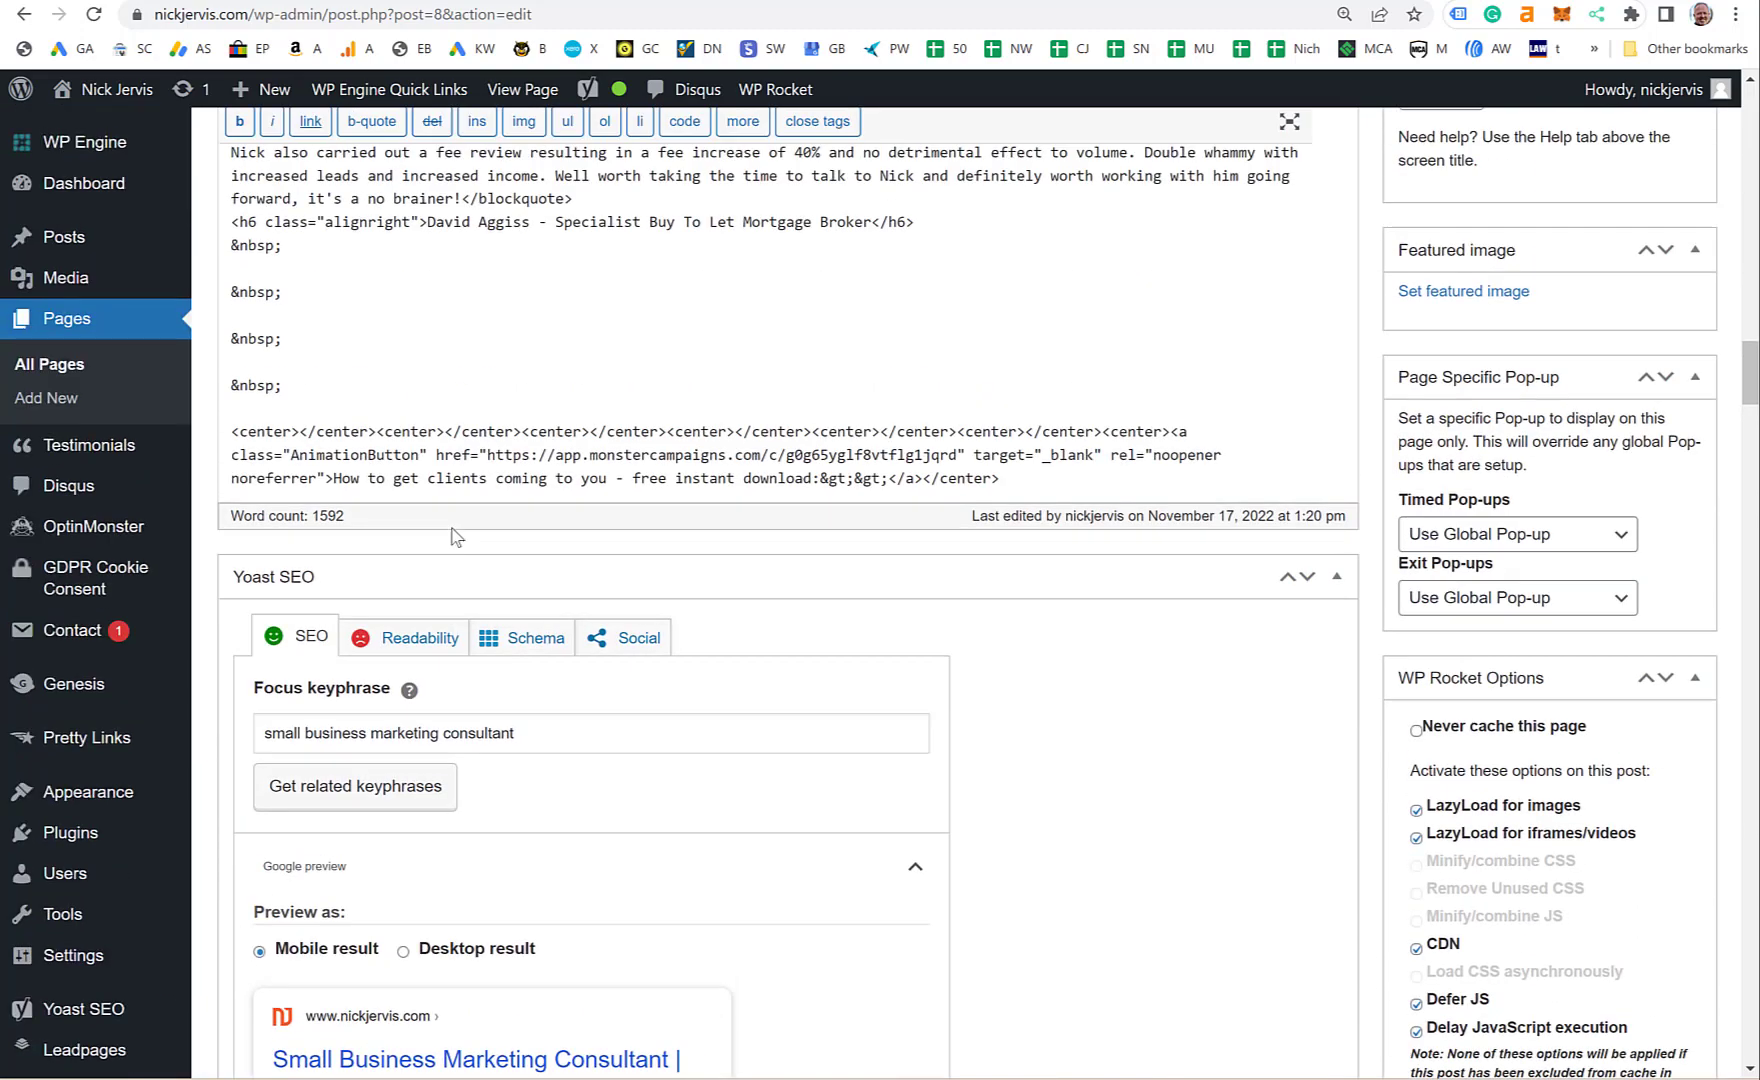
triple_click(587, 740)
scroll(813, 711, down, 5)
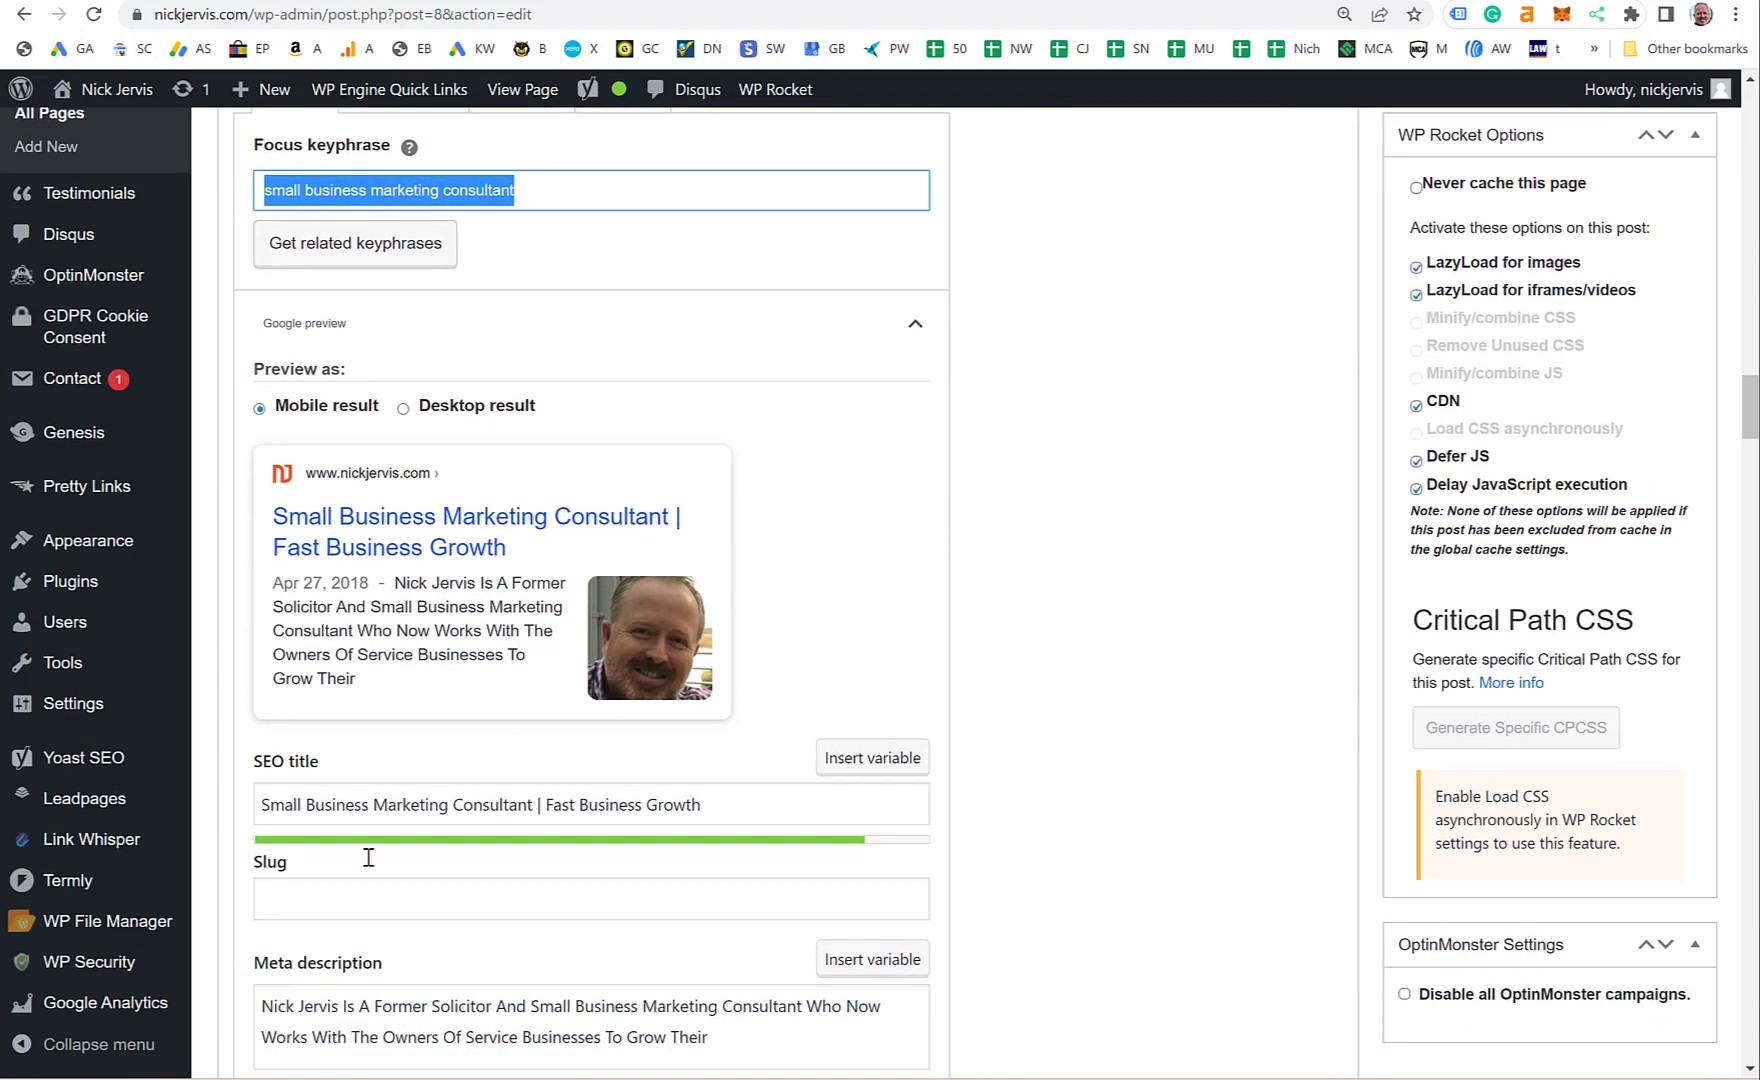
drag(519, 804, 362, 804)
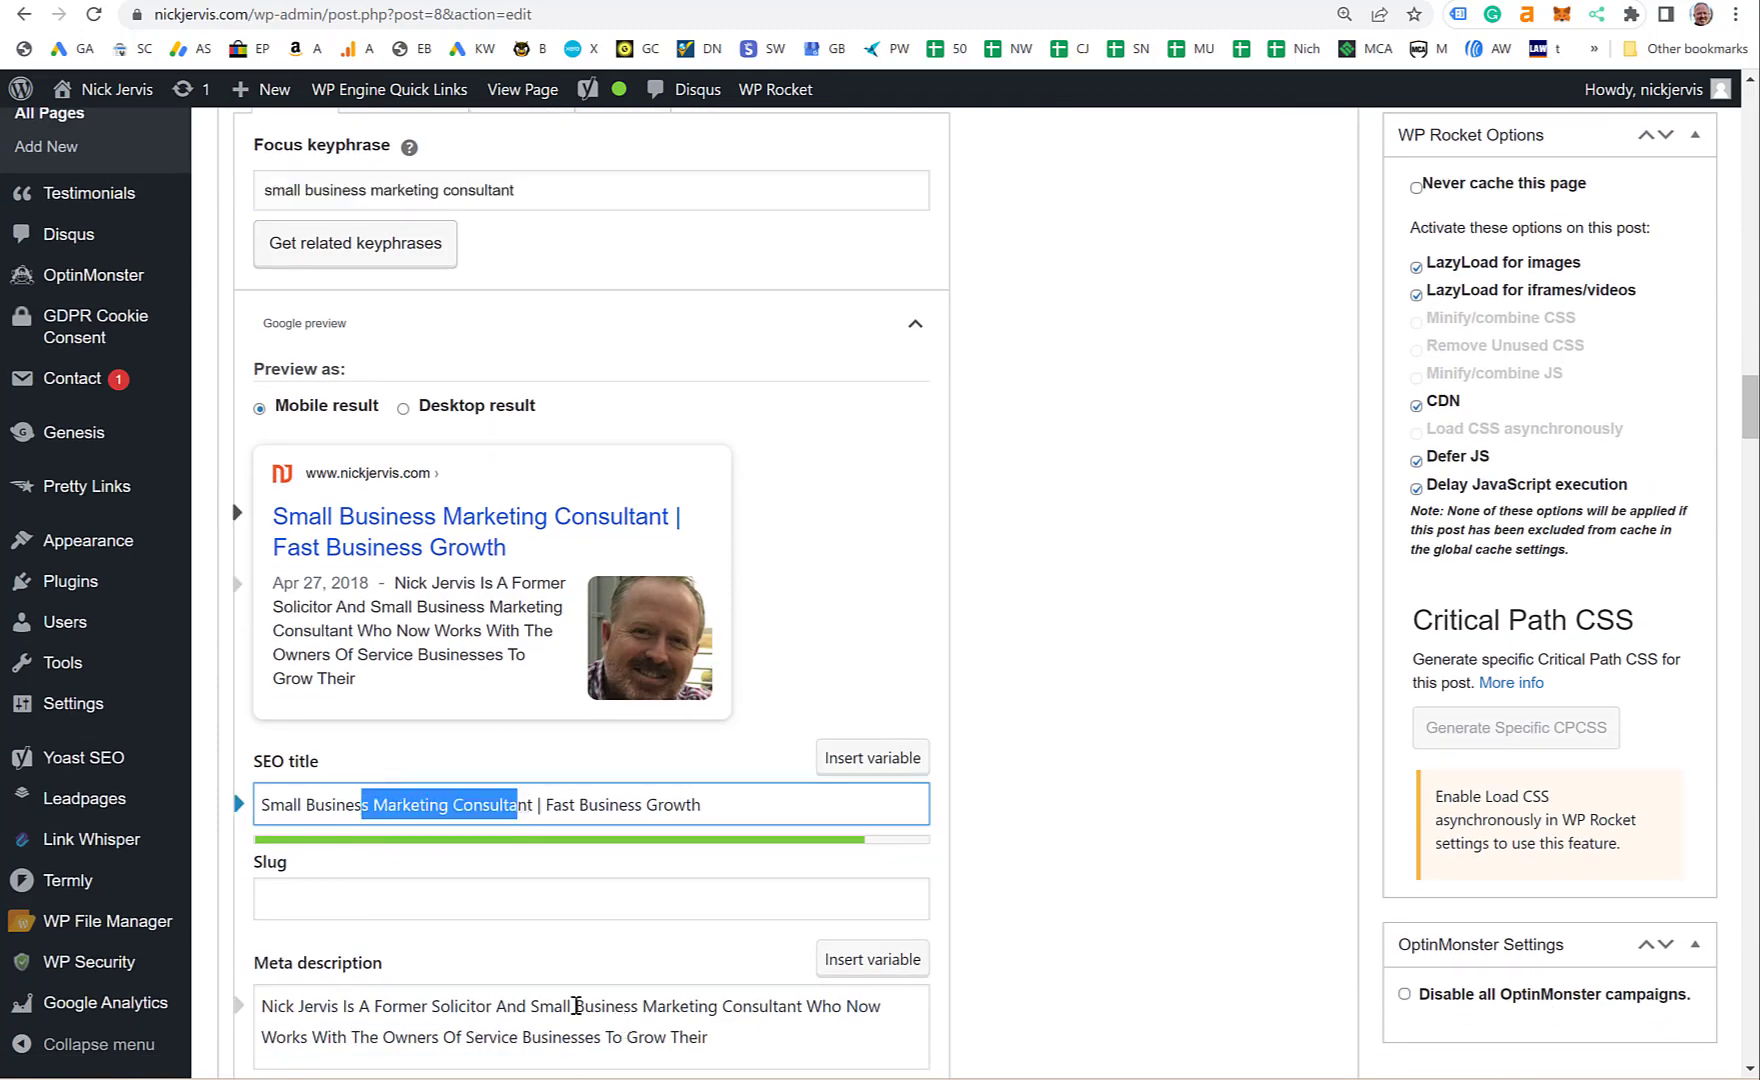
drag(577, 1005, 792, 1011)
scroll(815, 893, down, 3)
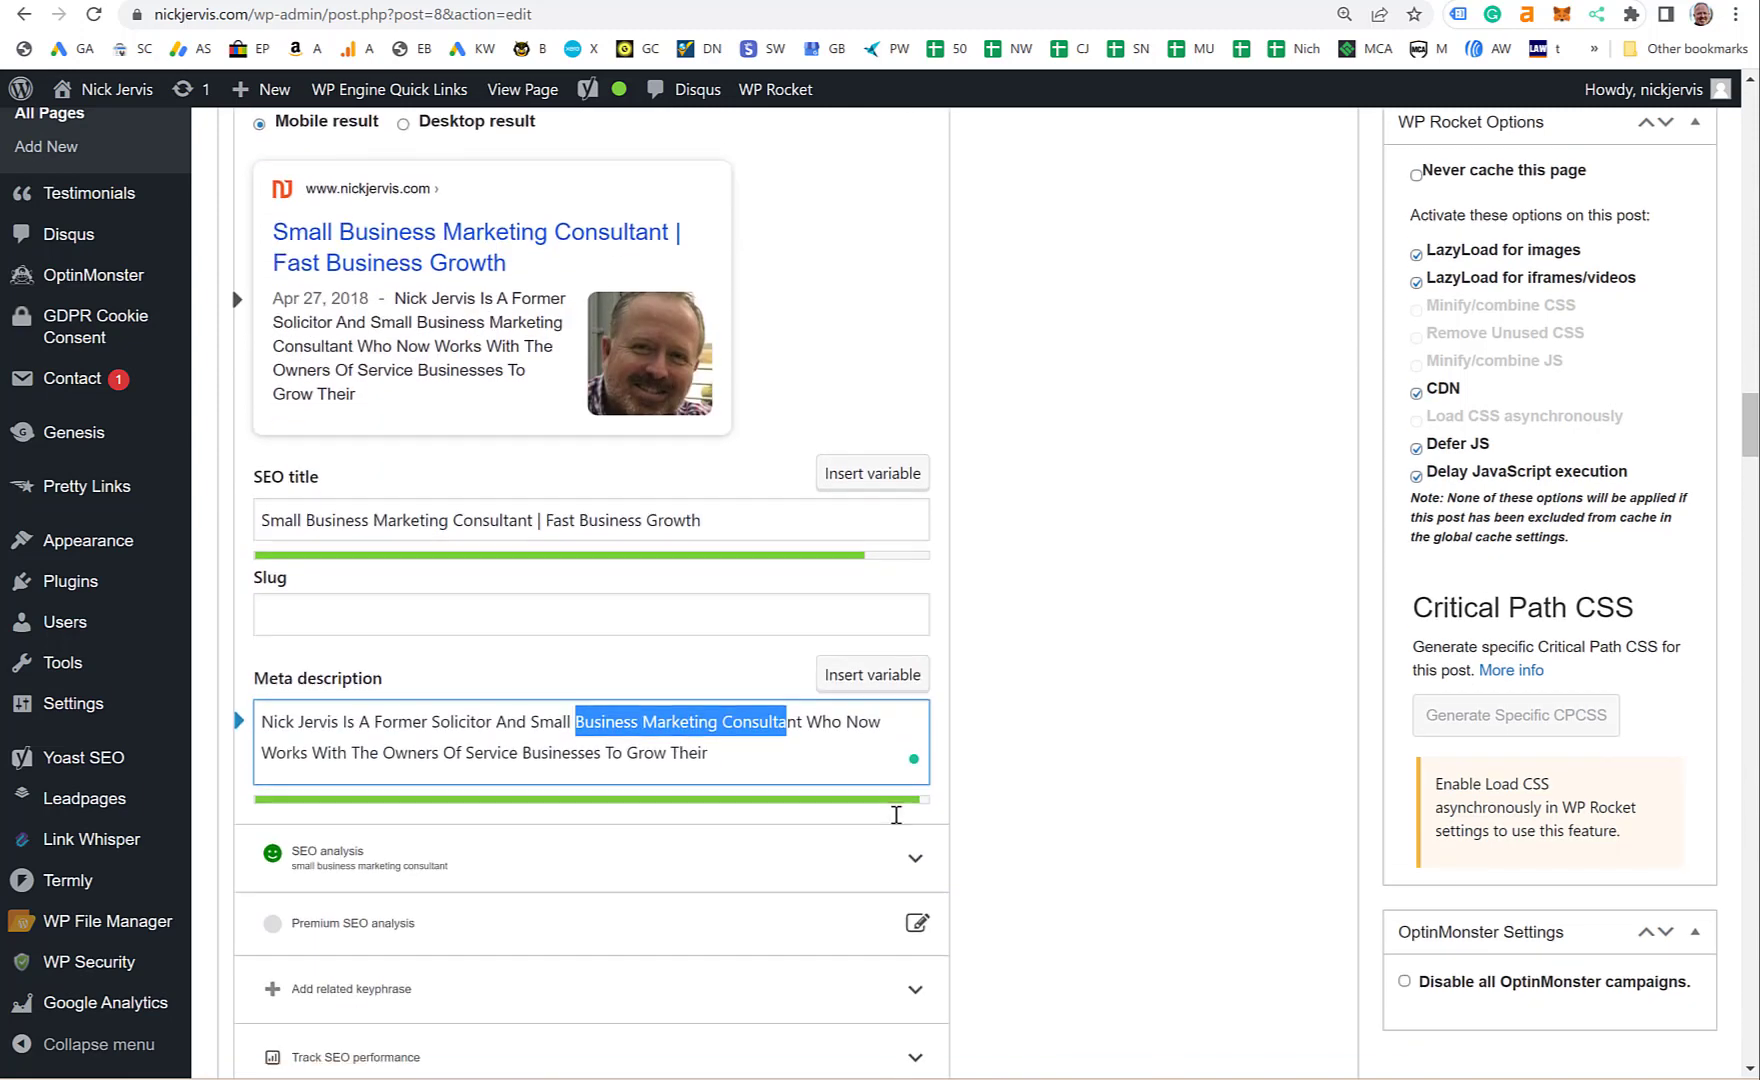
scroll(1090, 715, down, 7)
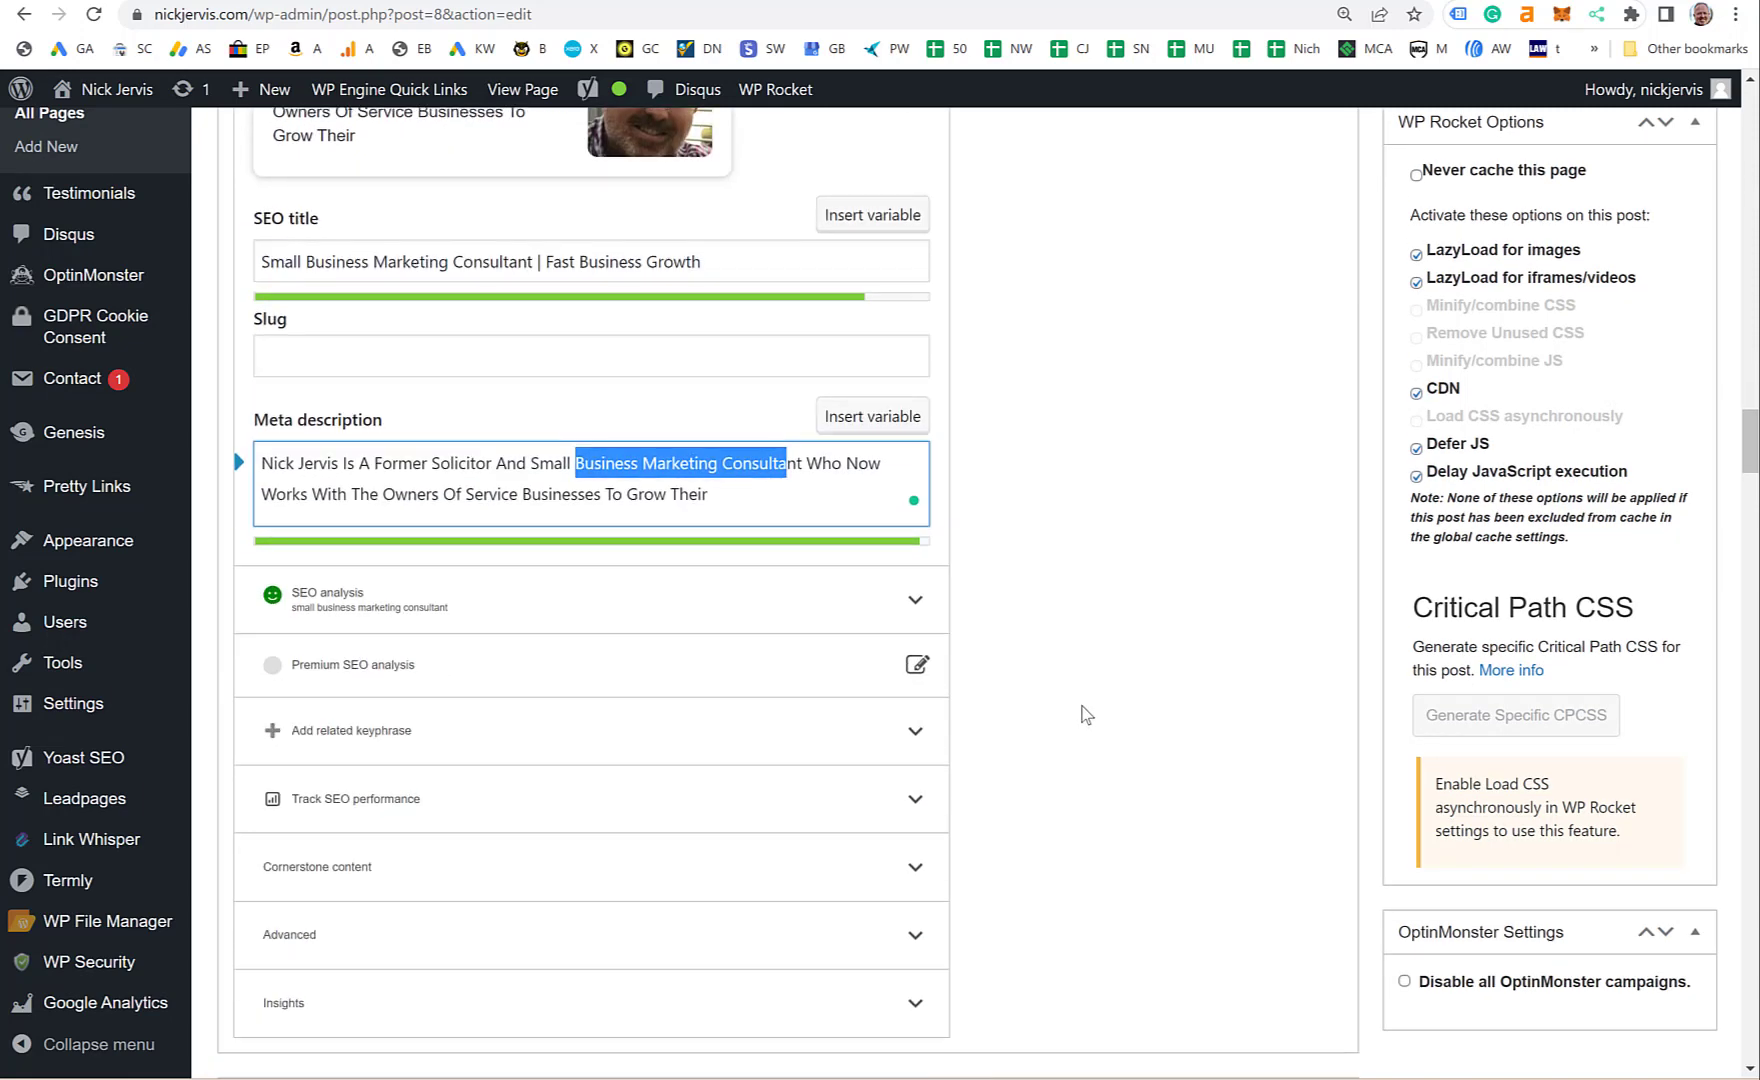
scroll(1003, 723, down, 10)
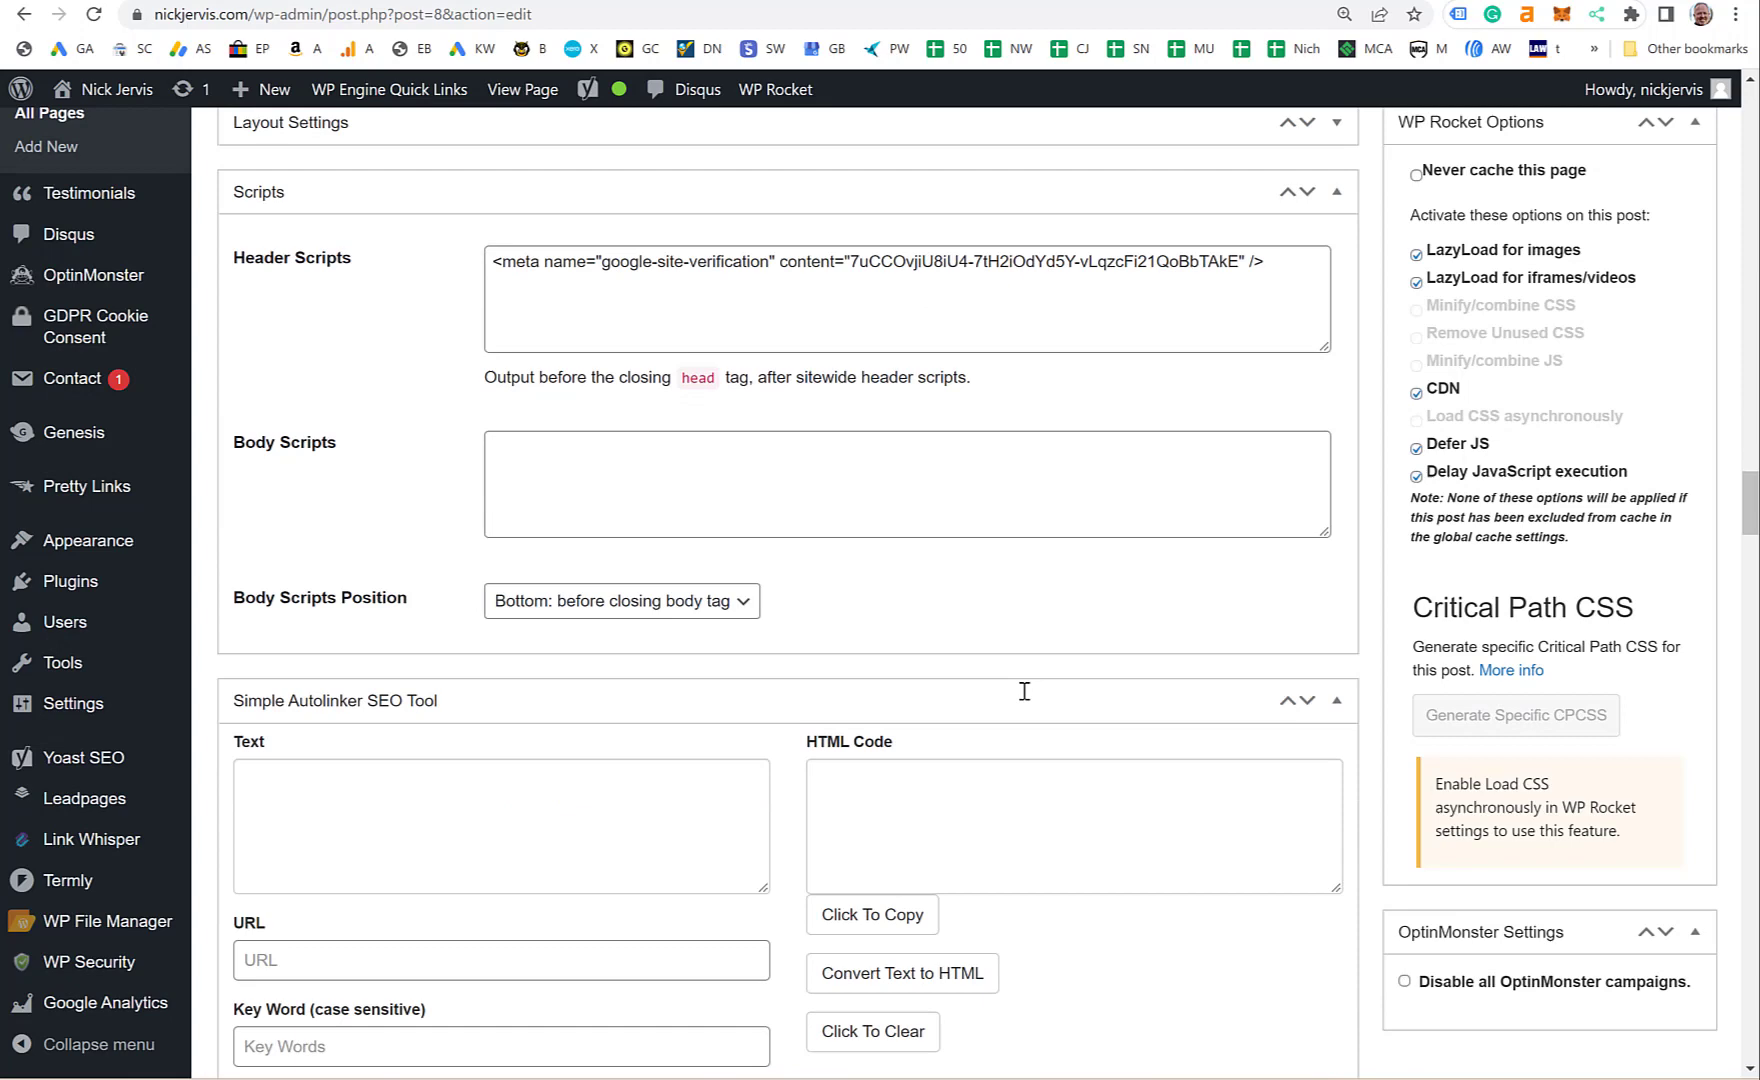
scroll(1027, 700, down, 5)
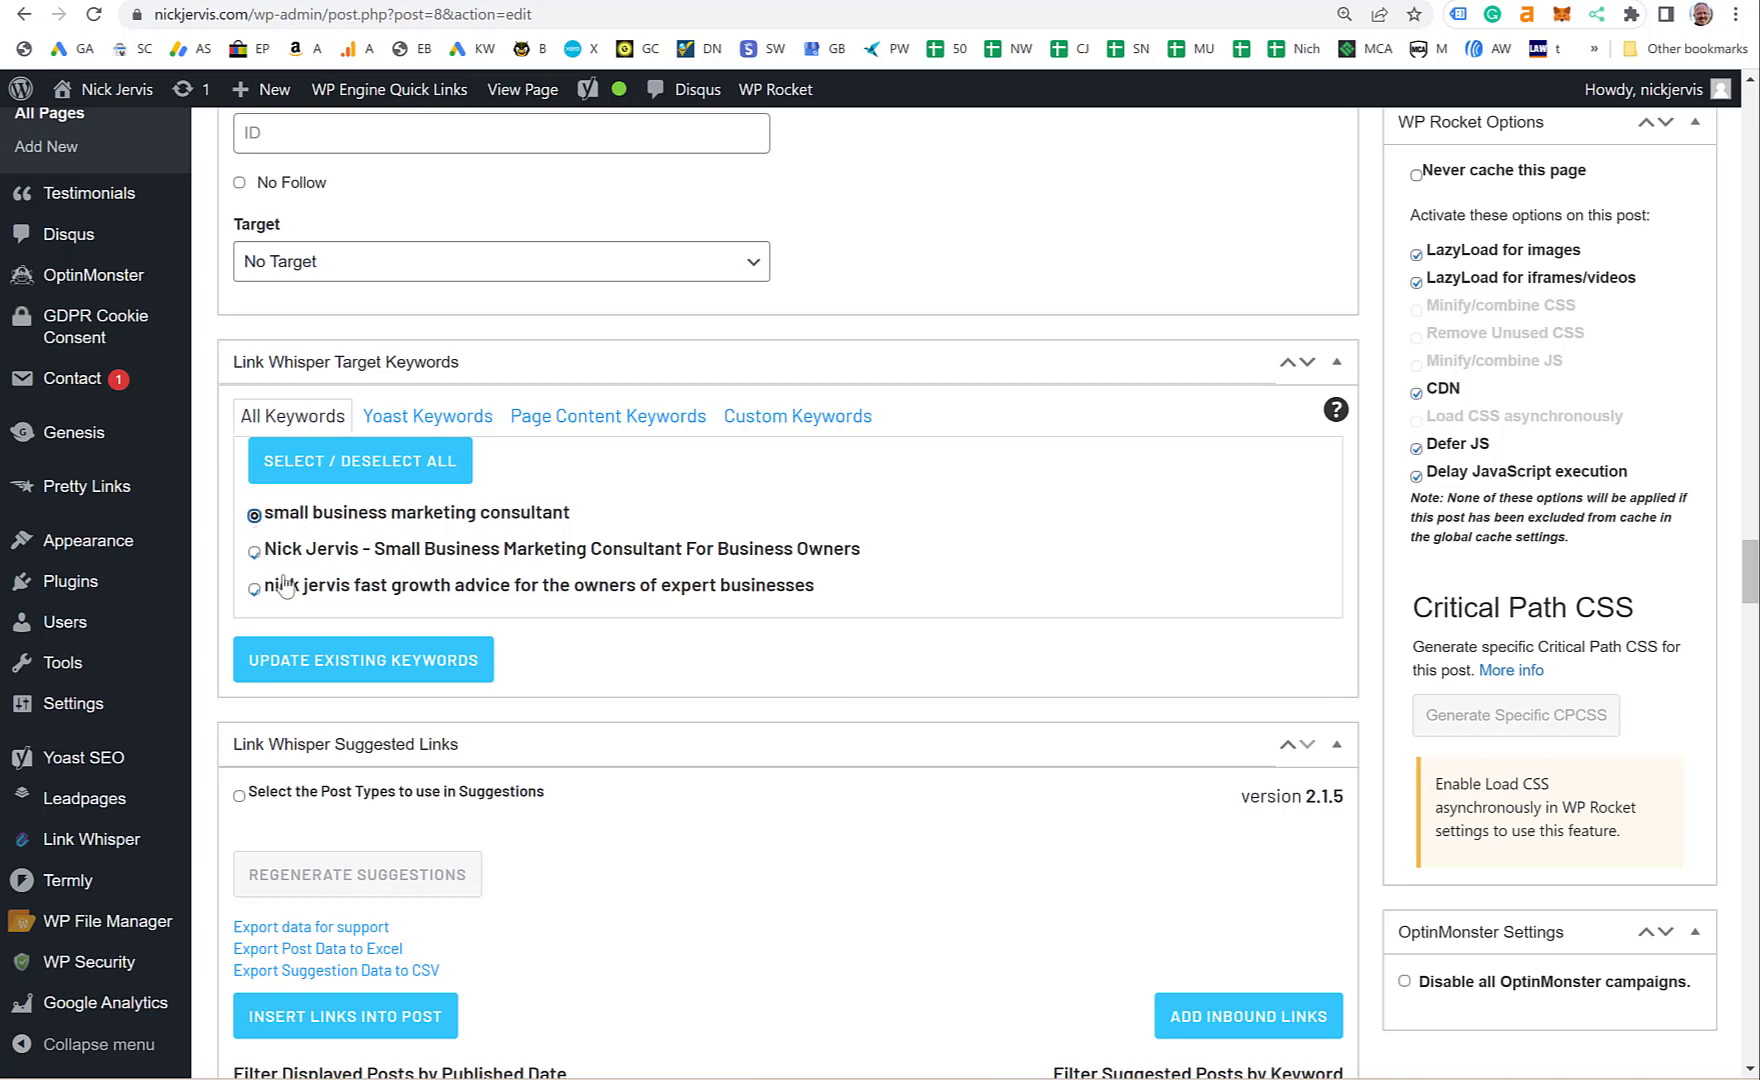
- Save the Small Business Marketing Consultant page's target keywords and dismiss 'Keywords updated!'
click(397, 652)
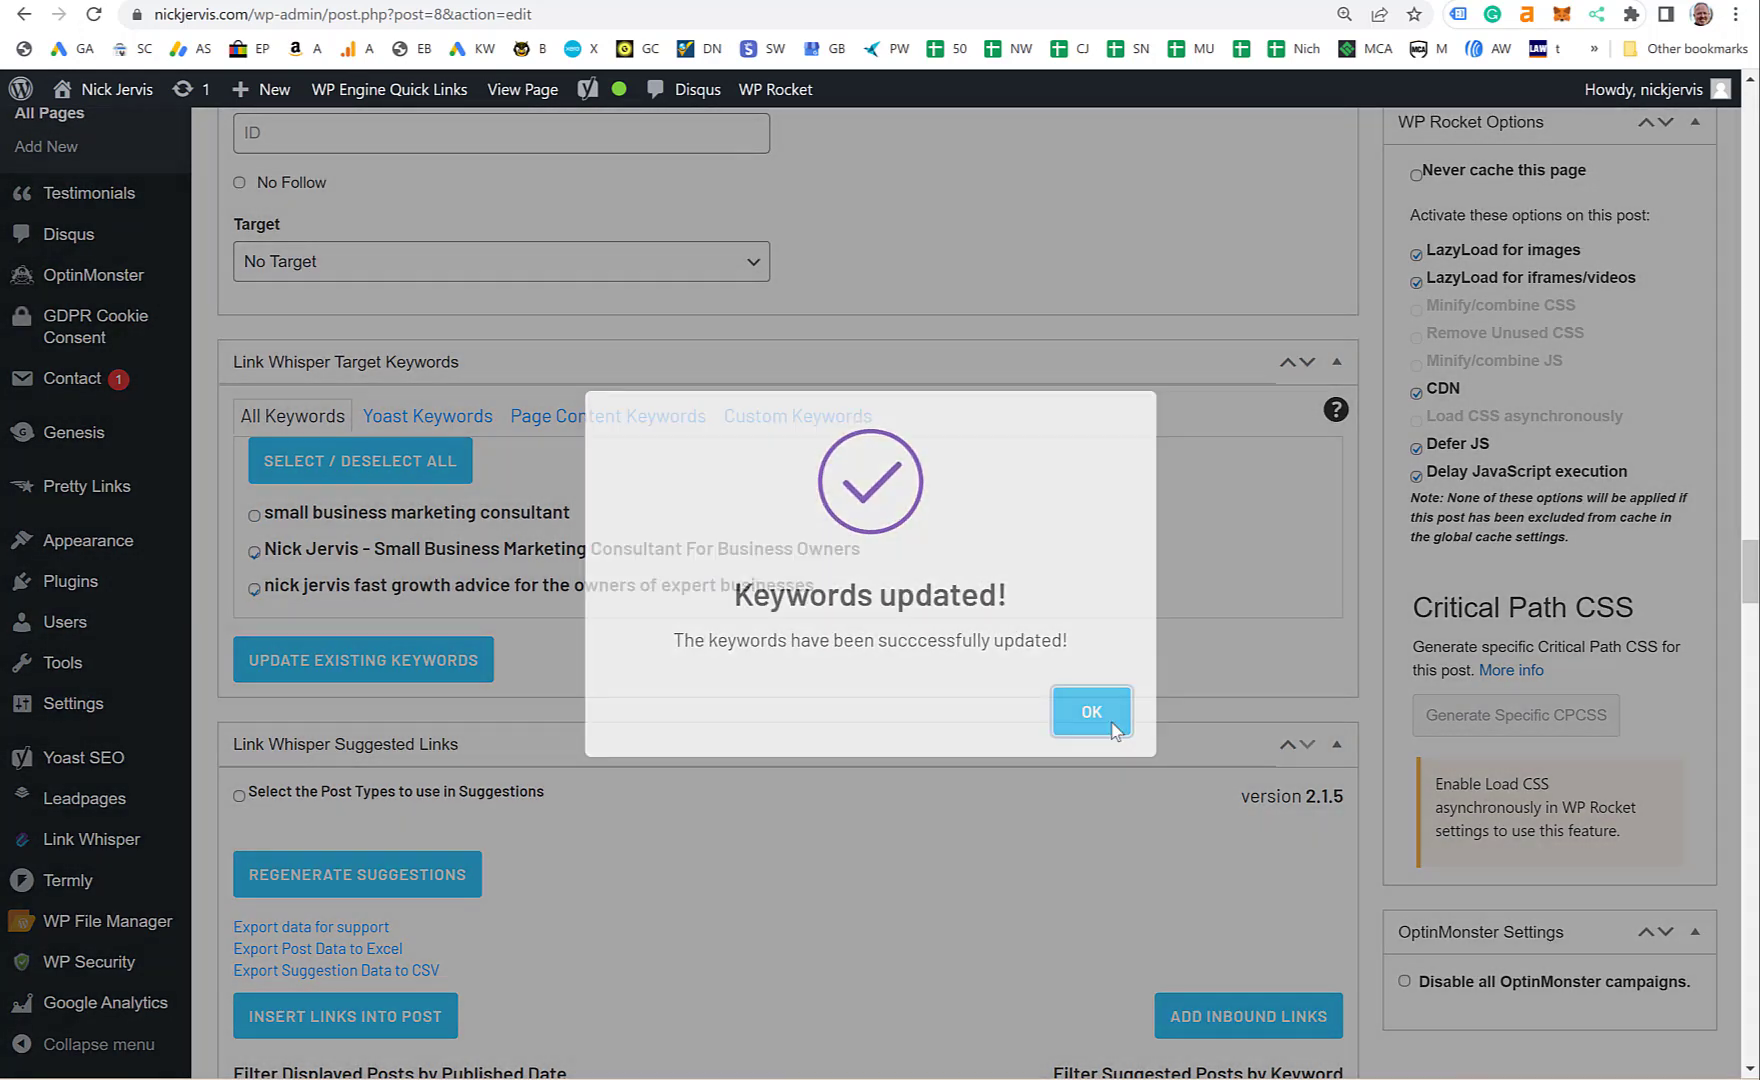
click(1091, 711)
scroll(978, 723, down, 2)
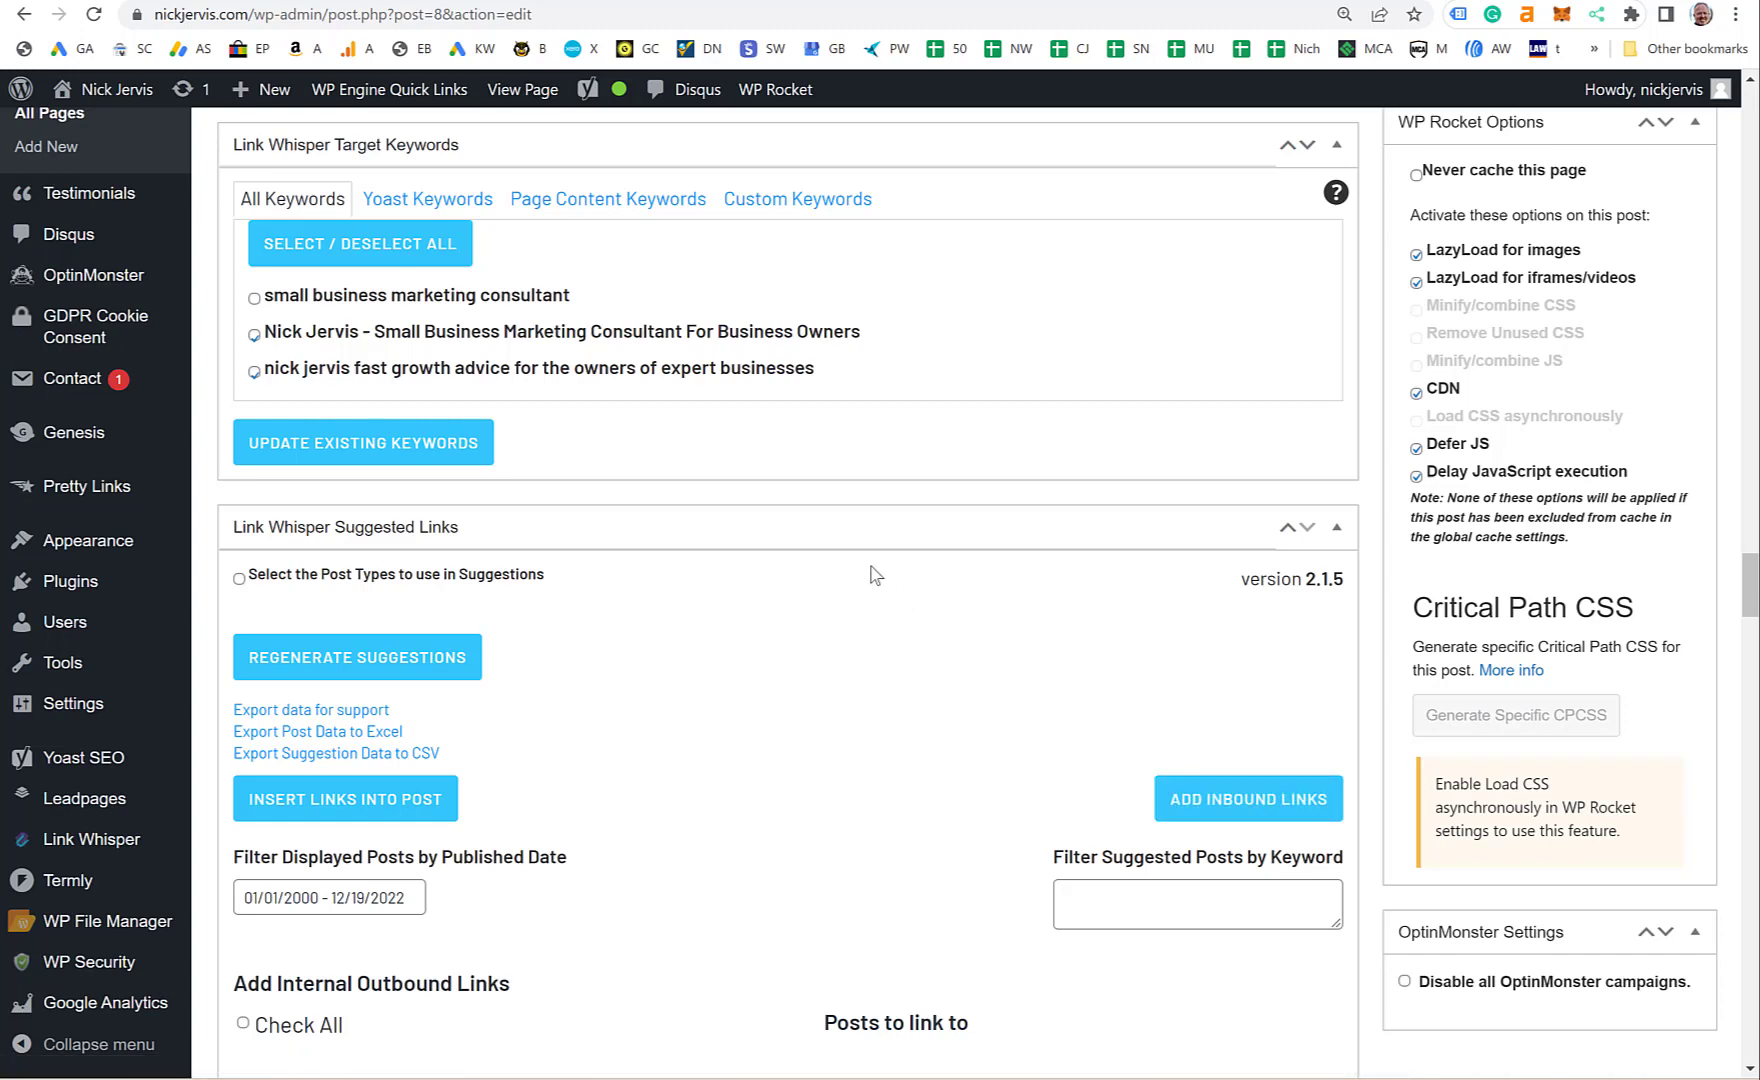
- Scroll through the Add Internal Outbound Links suggestions for the page
scroll(871, 575, down, 1)
scroll(715, 586, down, 2)
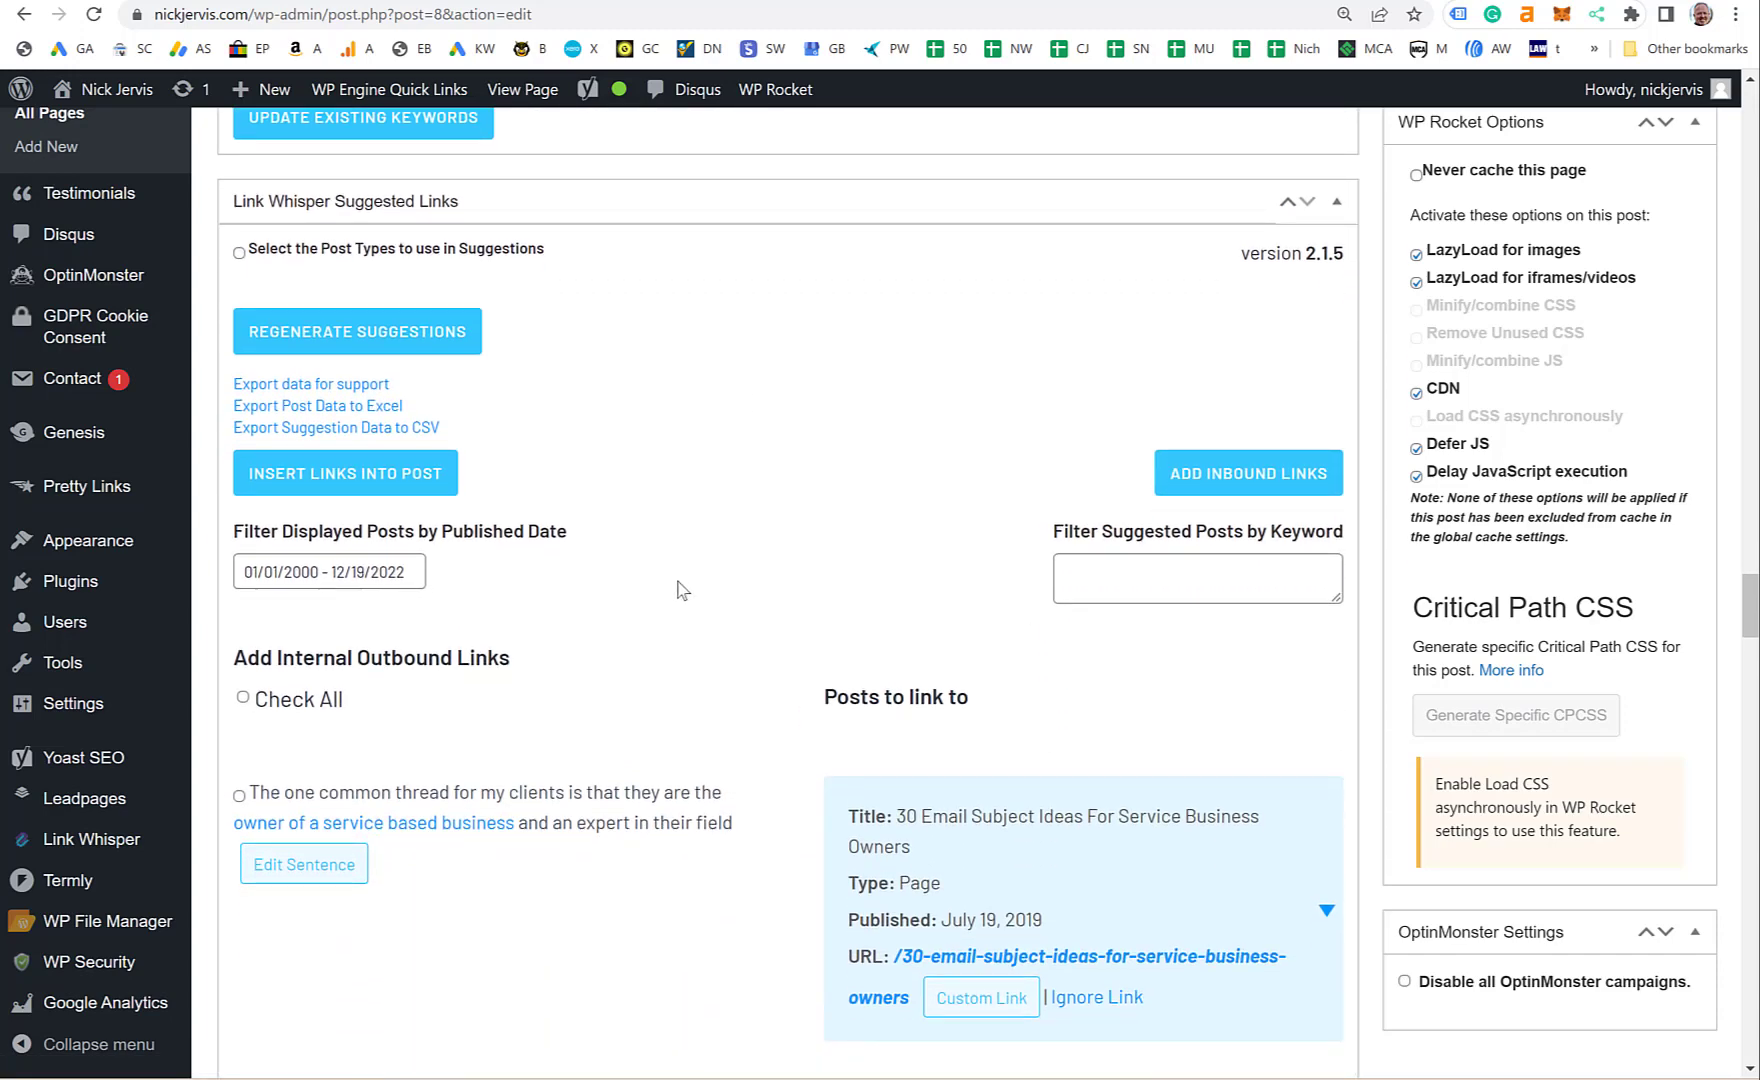
scroll(684, 590, down, 1)
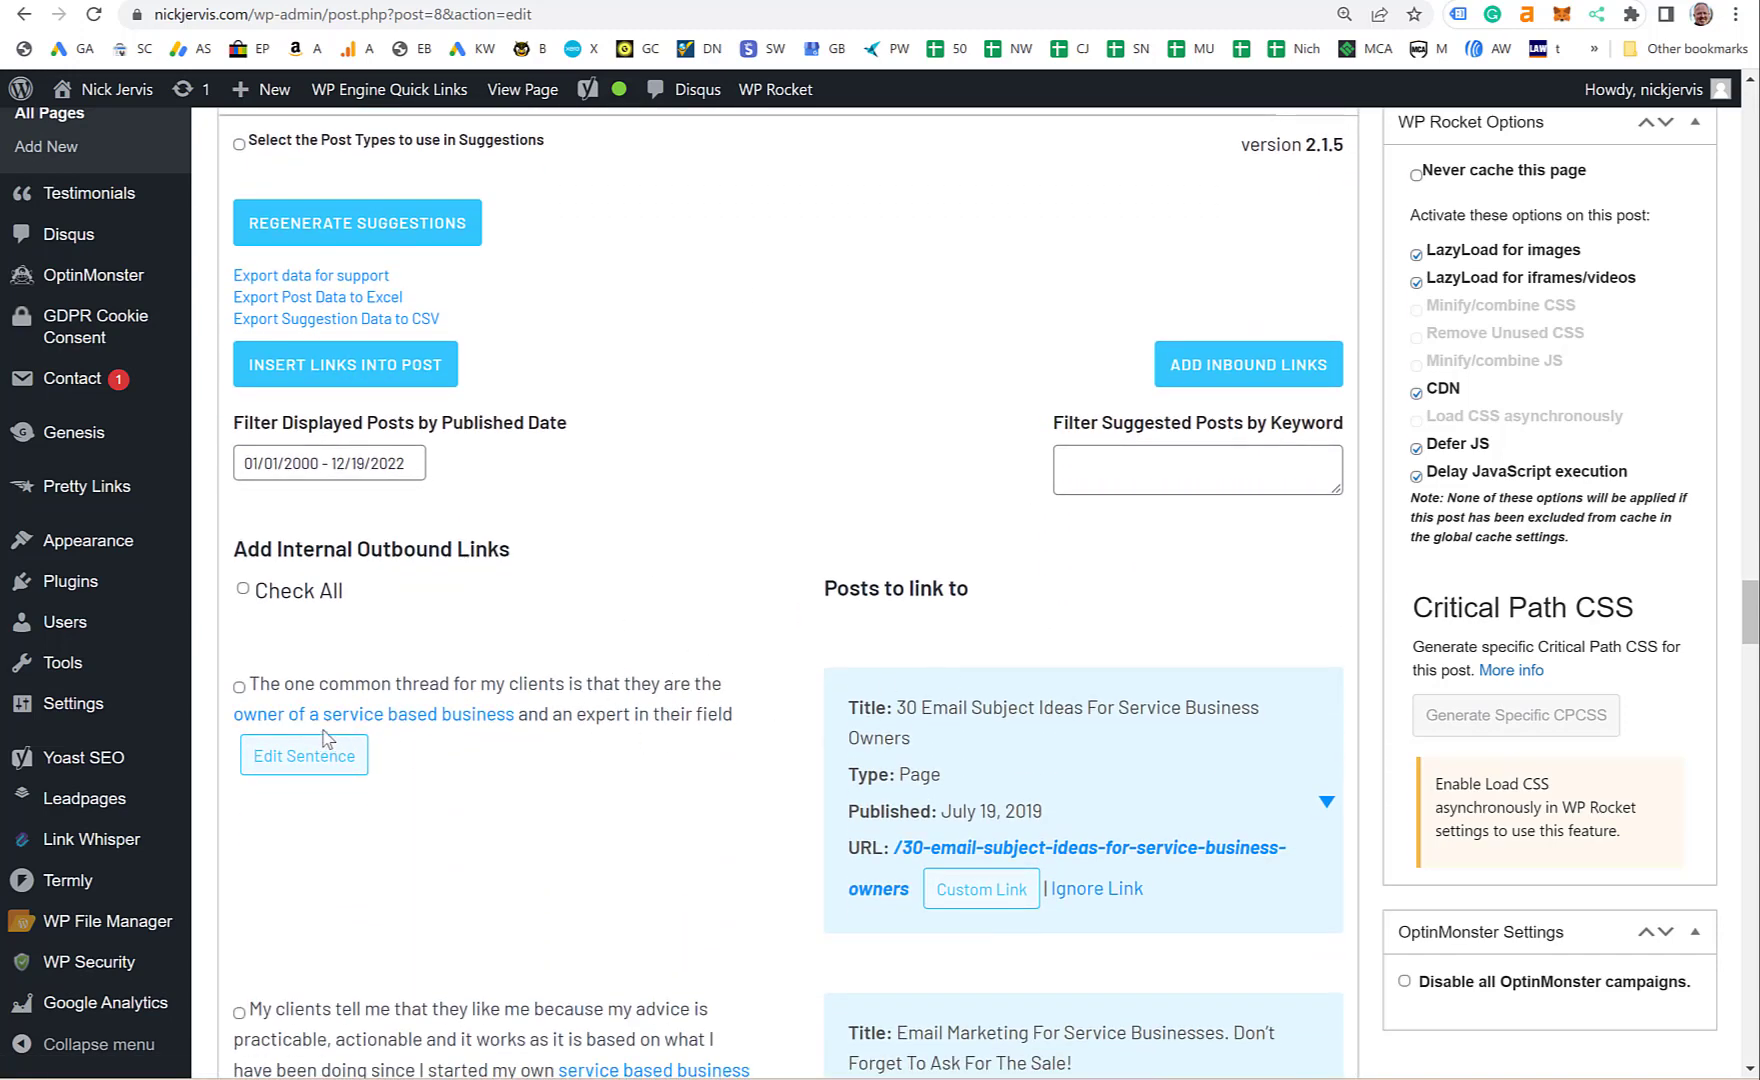
scroll(470, 615, down, 4)
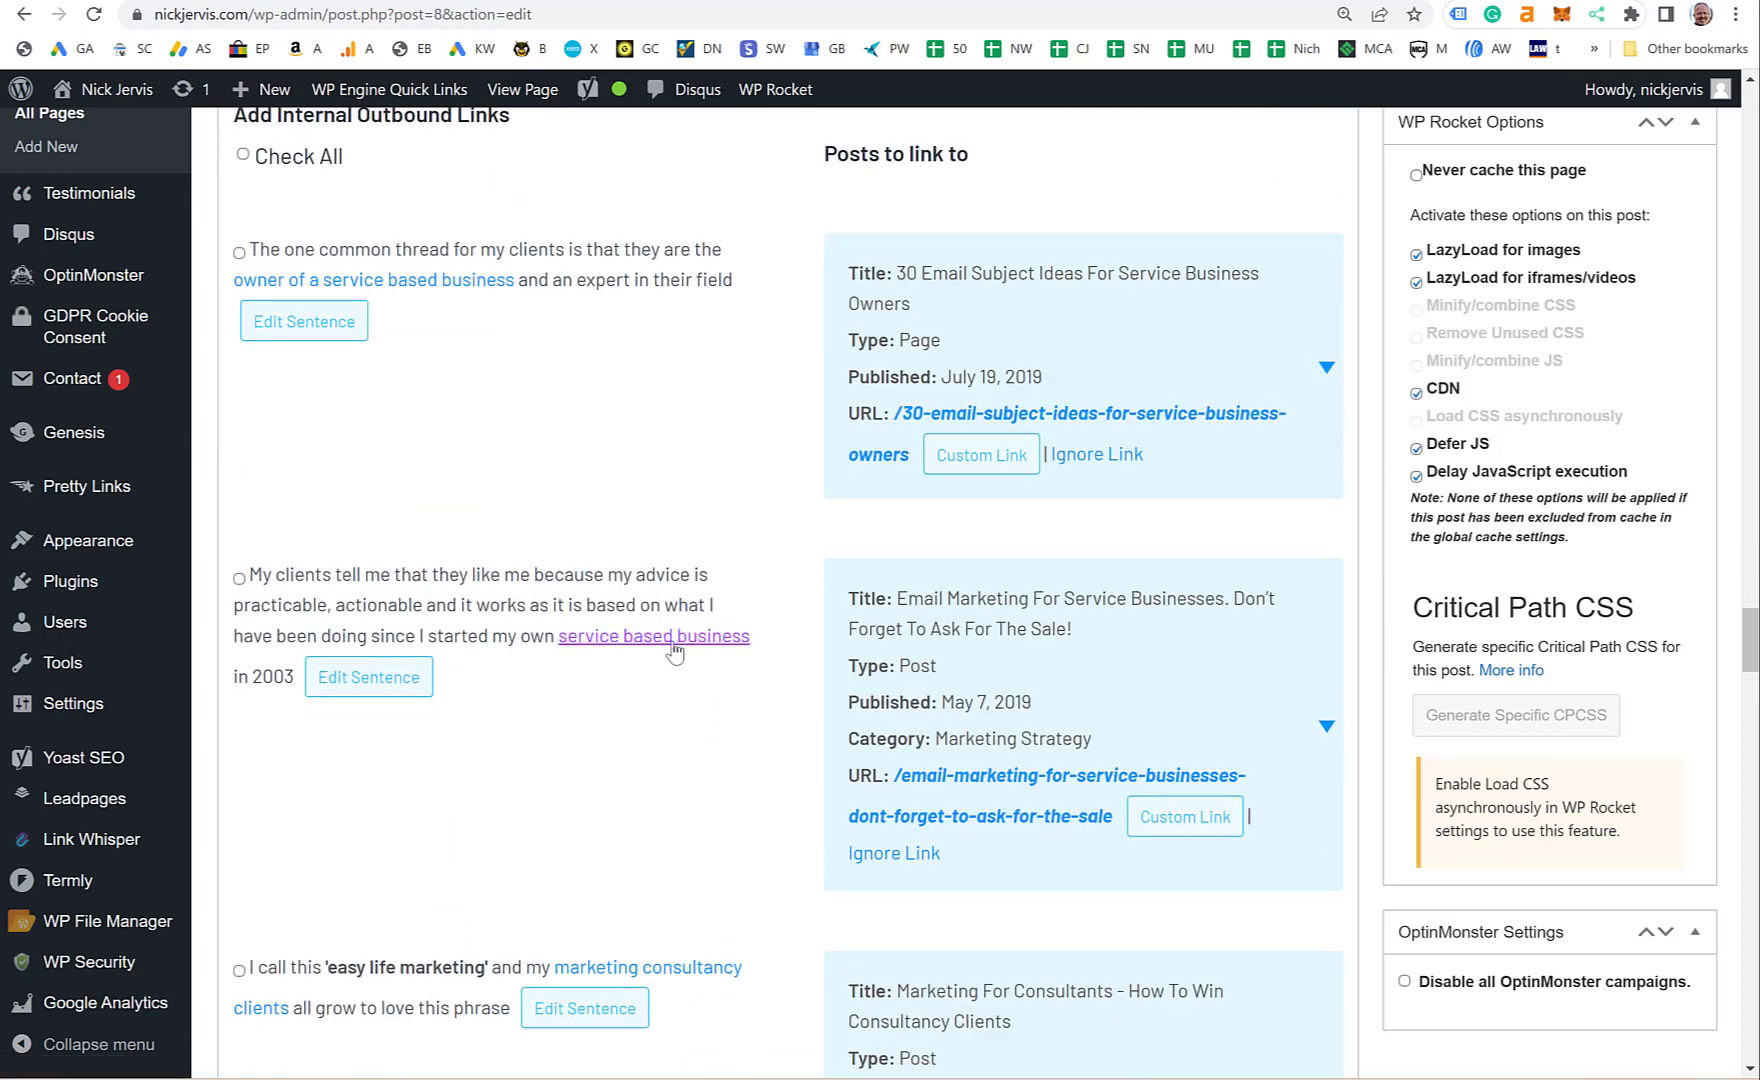
scroll(650, 470, down, 2)
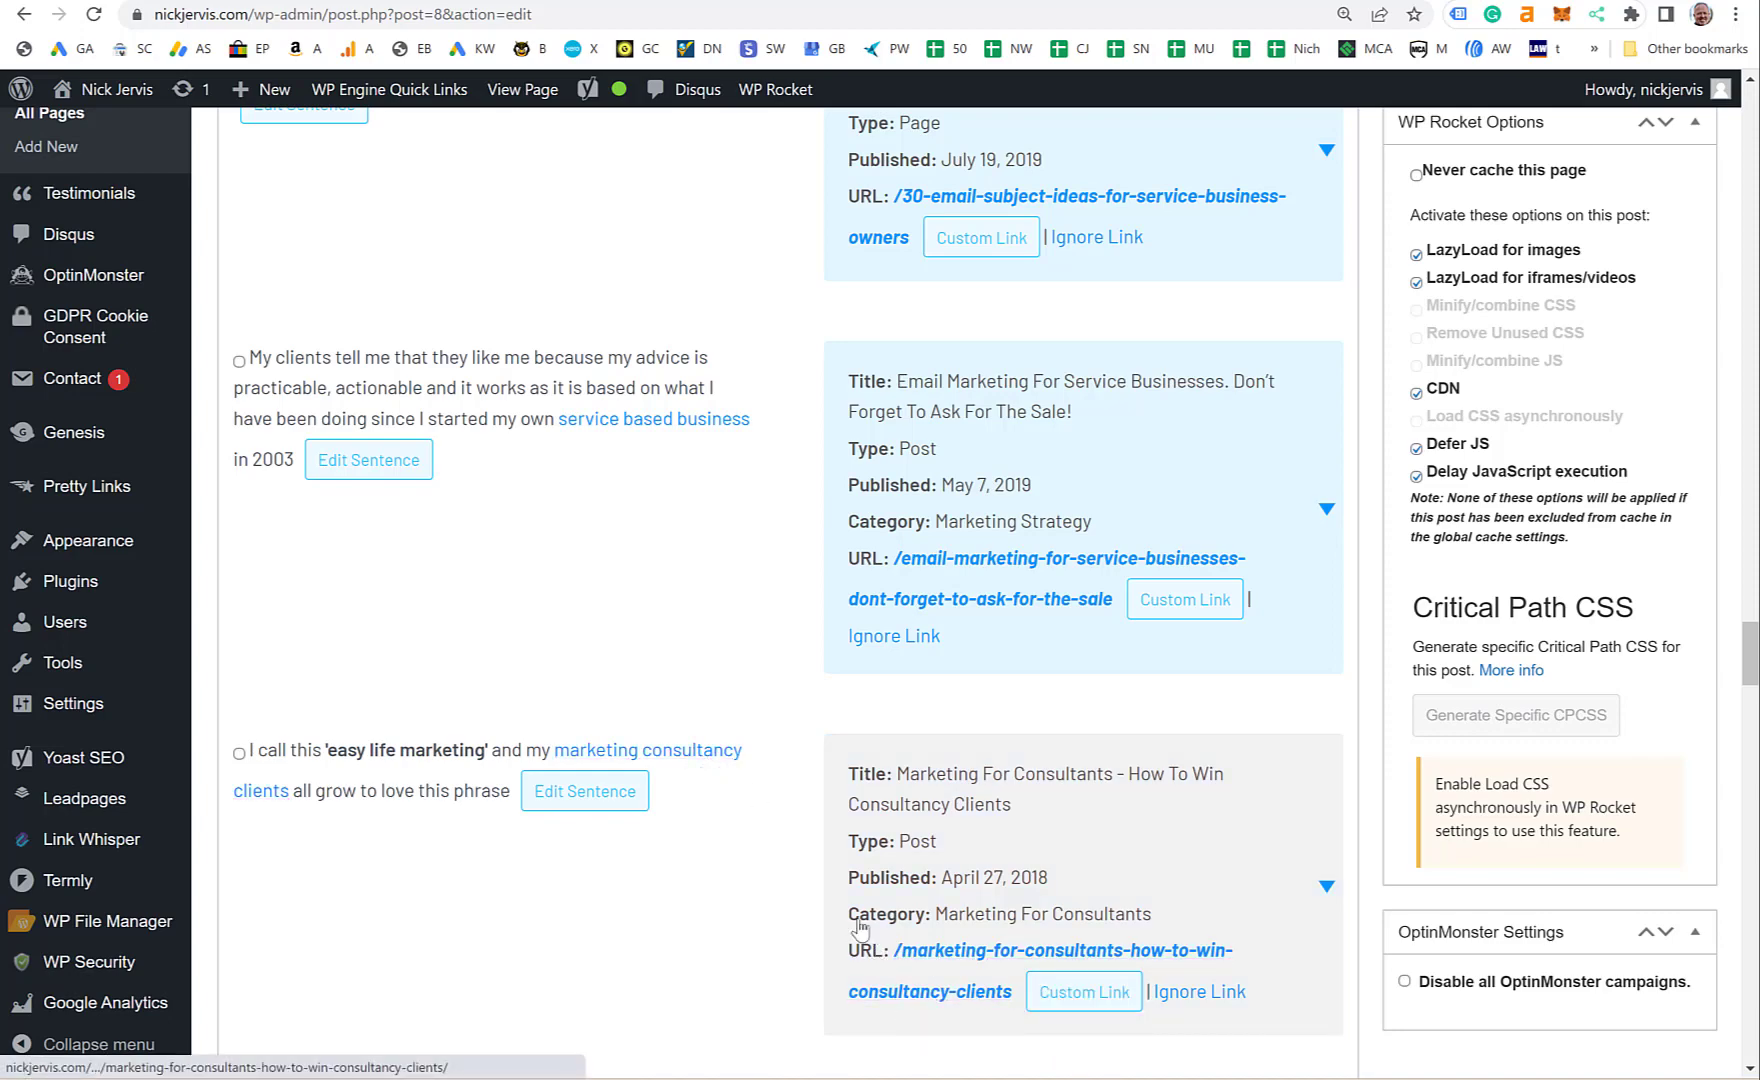
scroll(700, 782, down, 3)
scroll(705, 776, up, 11)
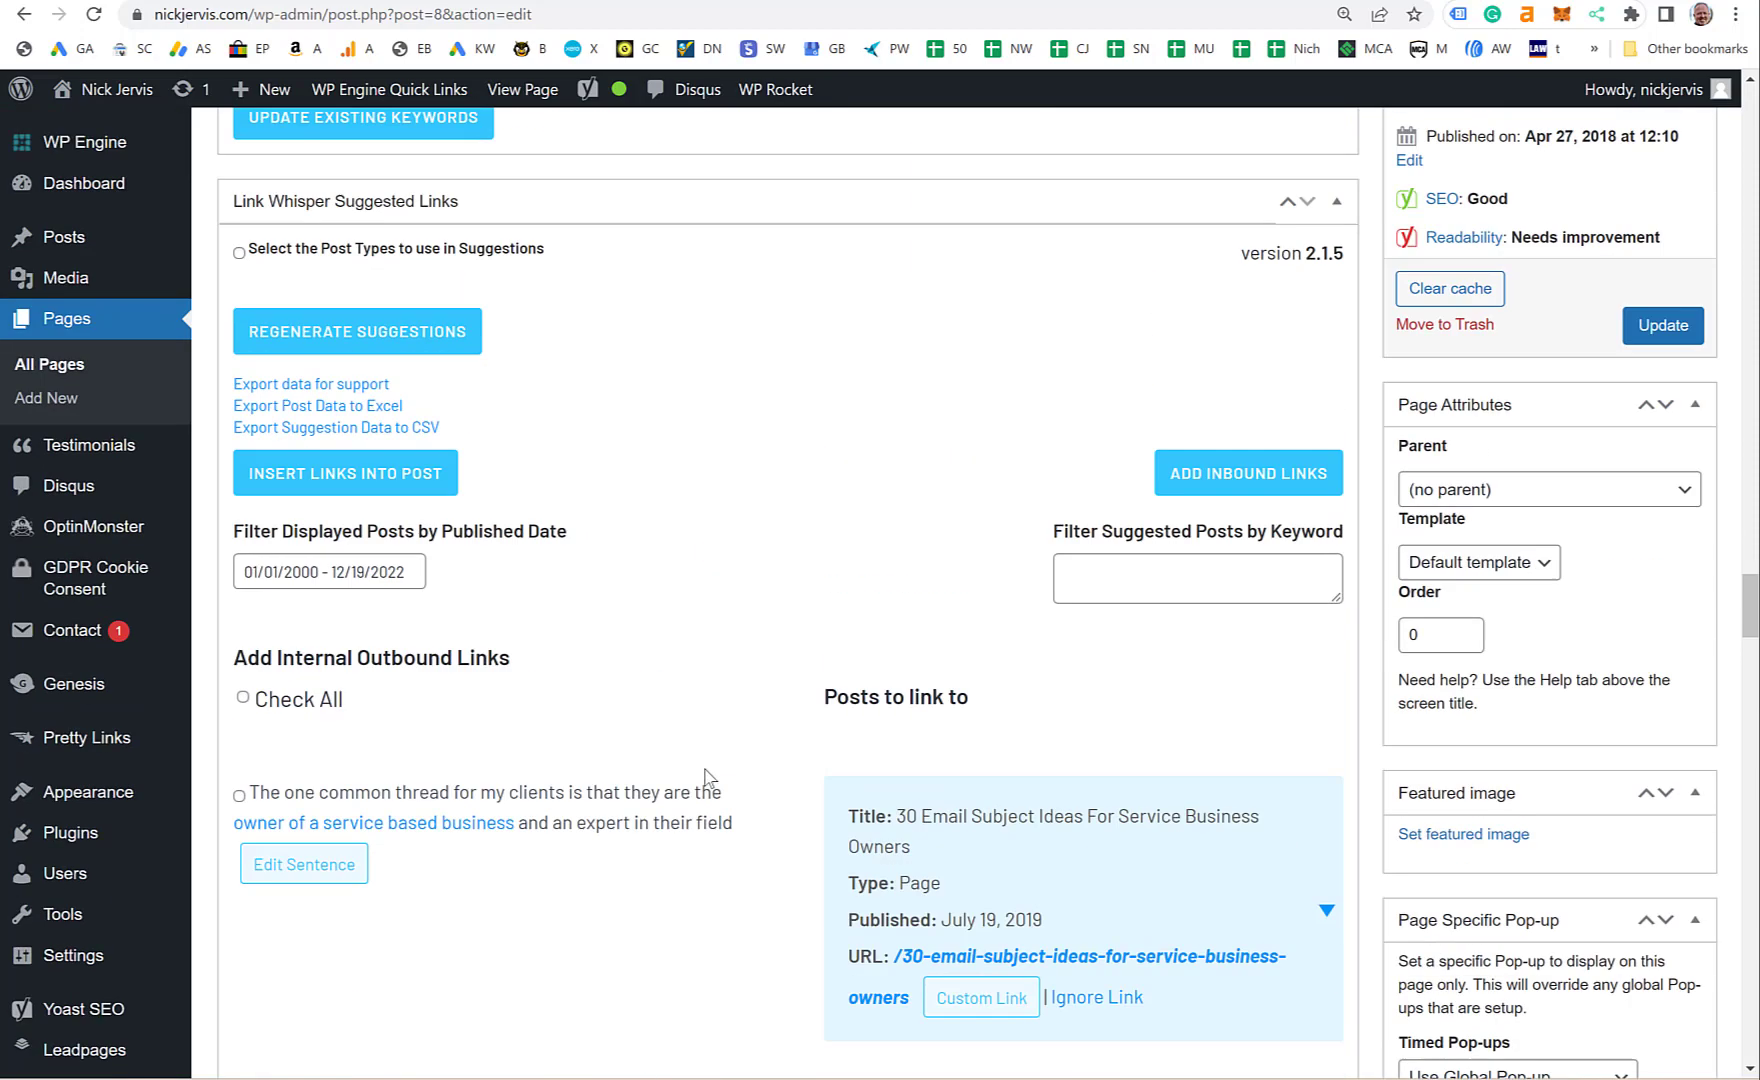
scroll(705, 776, up, 5)
scroll(1300, 830, down, 2)
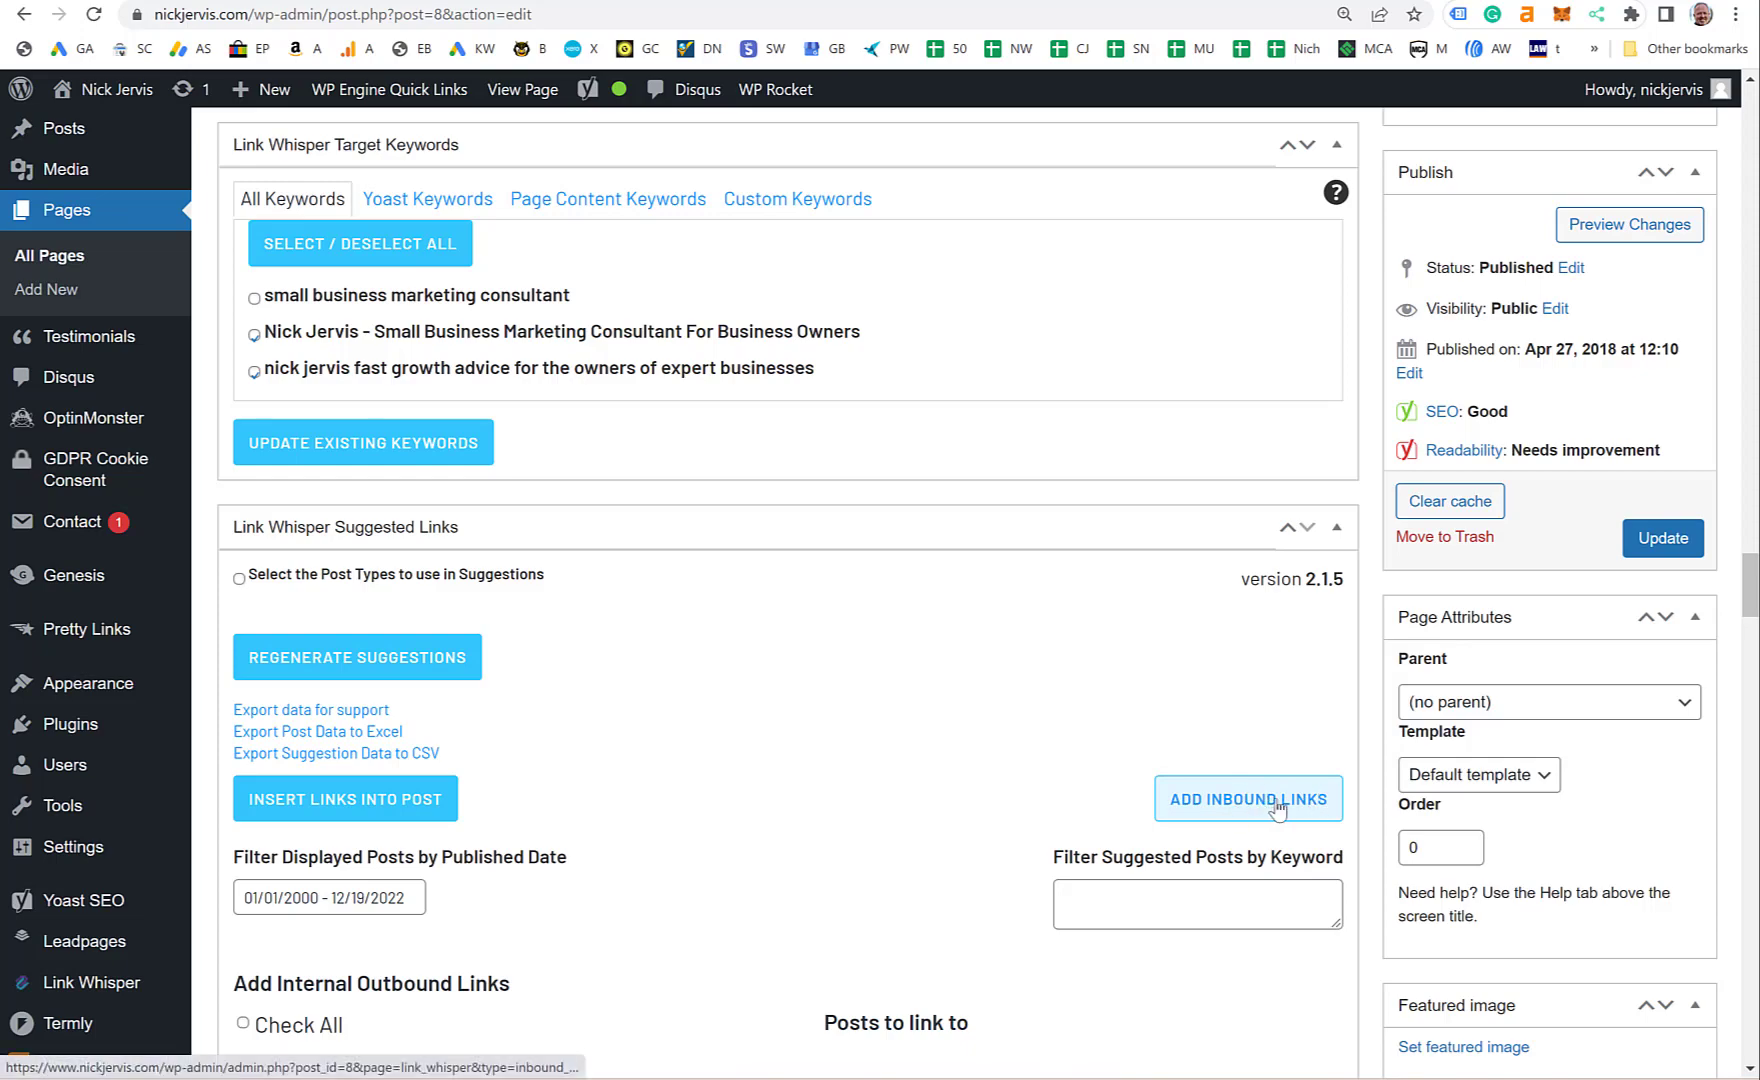
scroll(774, 755, down, 4)
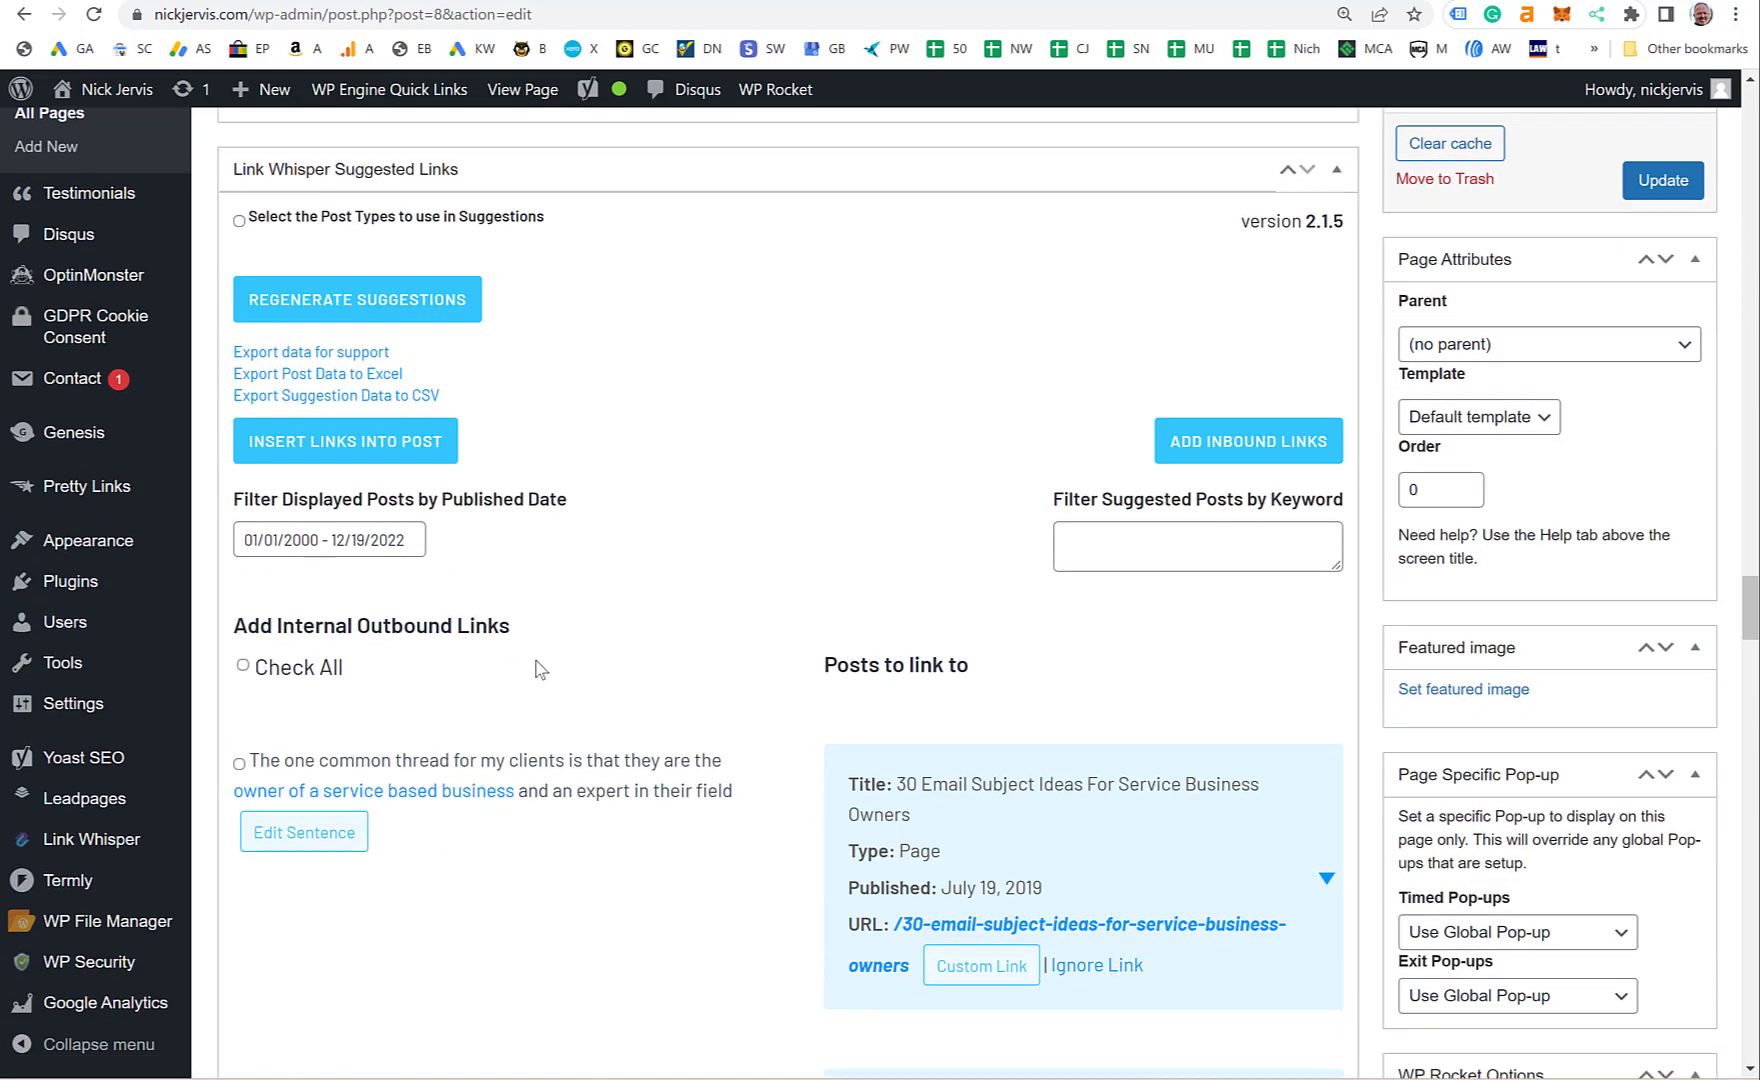
scroll(540, 680, down, 4)
scroll(511, 652, down, 4)
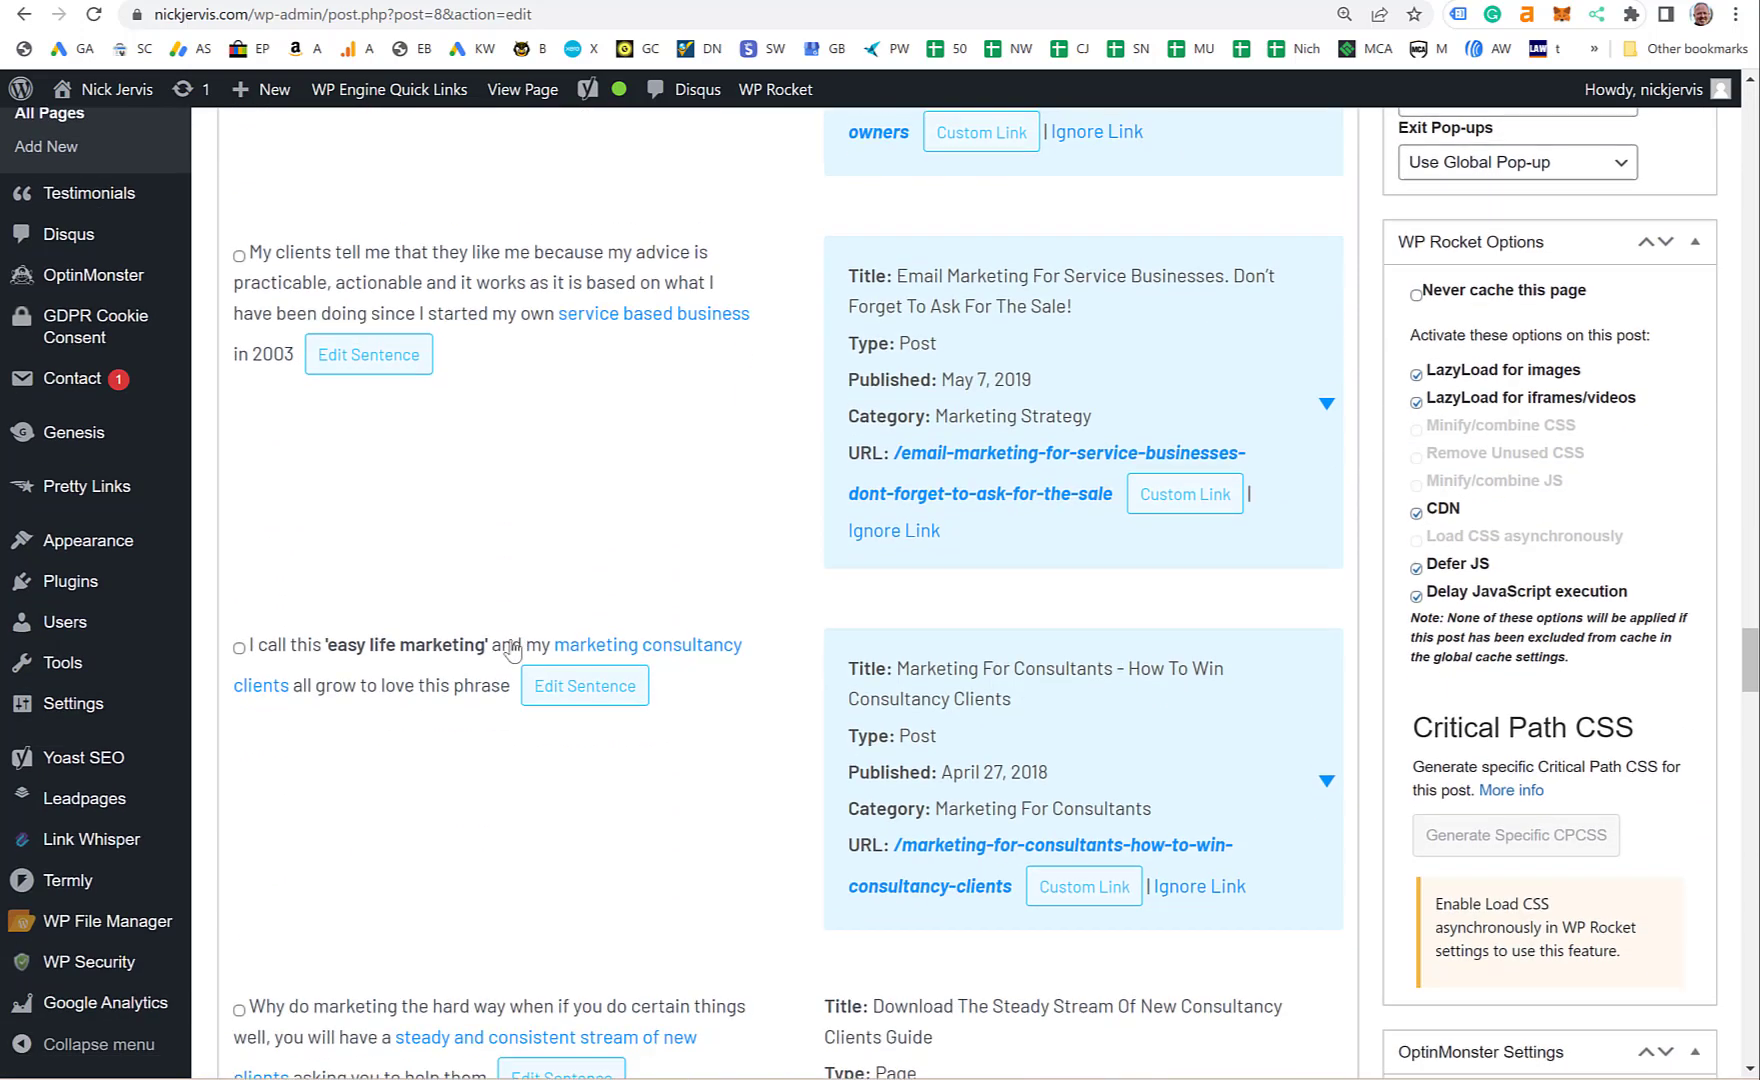
scroll(511, 650, down, 13)
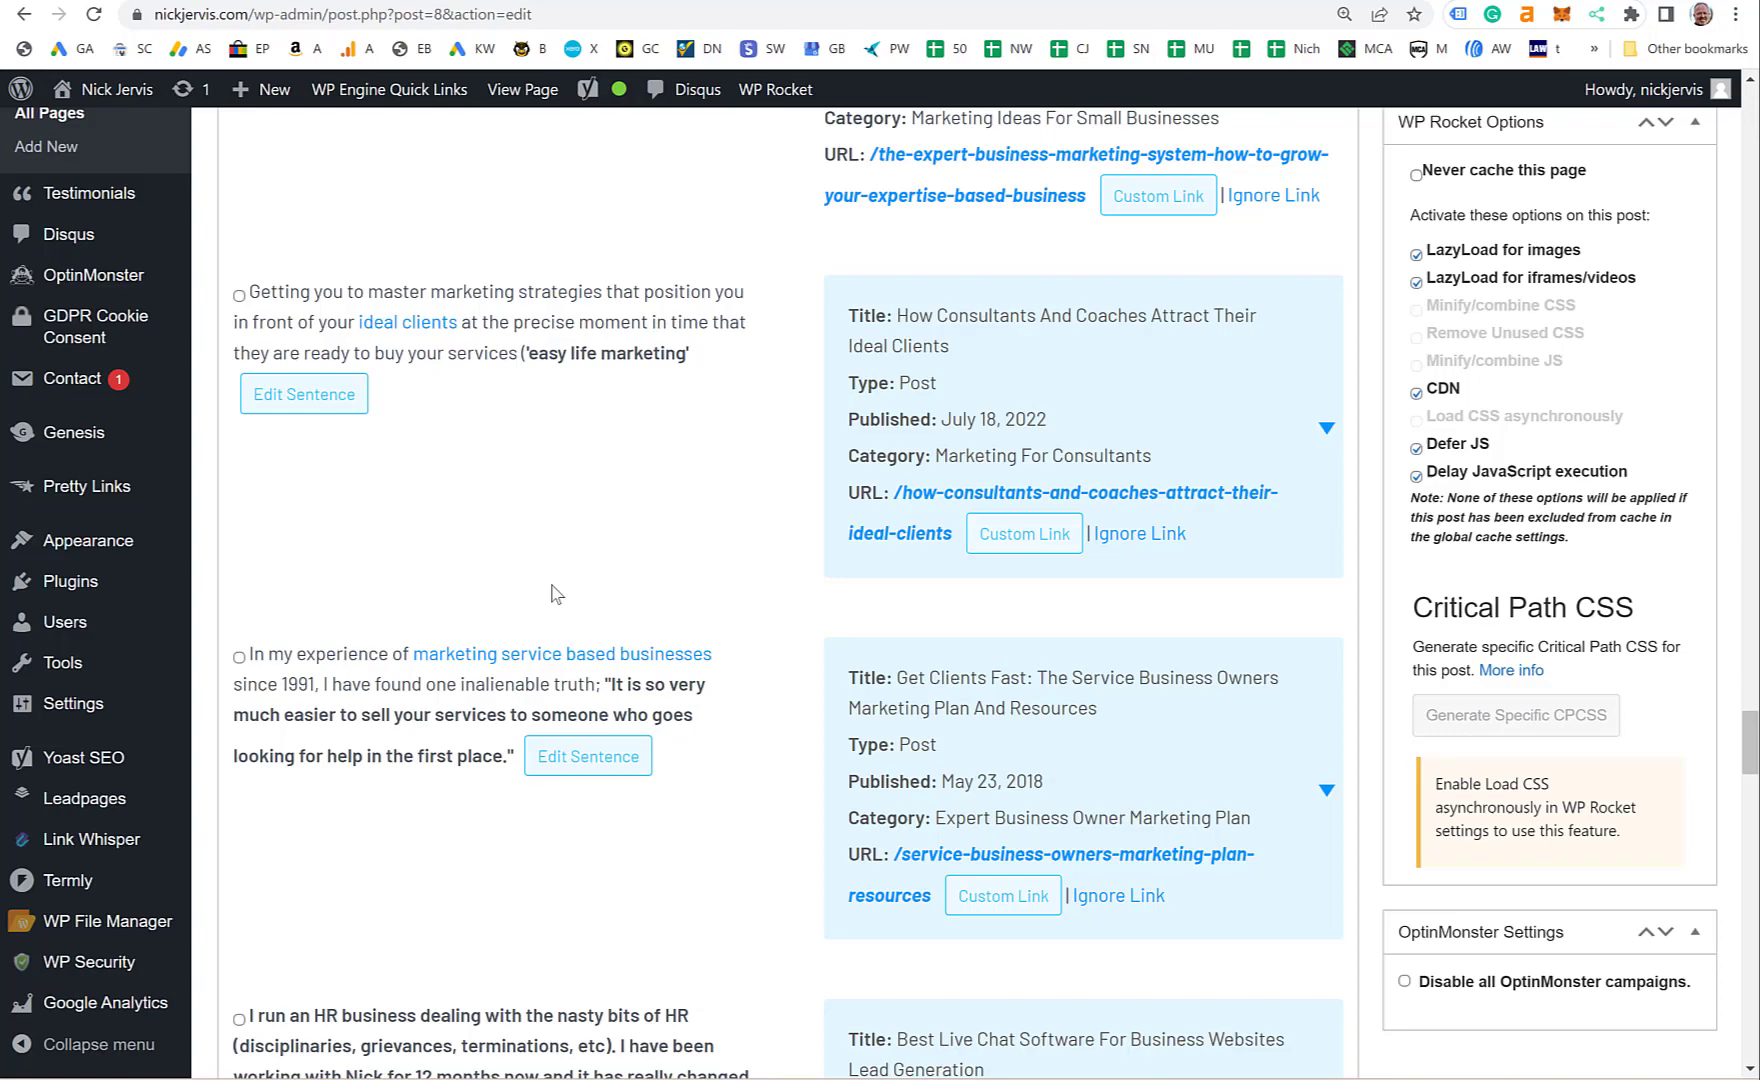
scroll(1218, 393, up, 20)
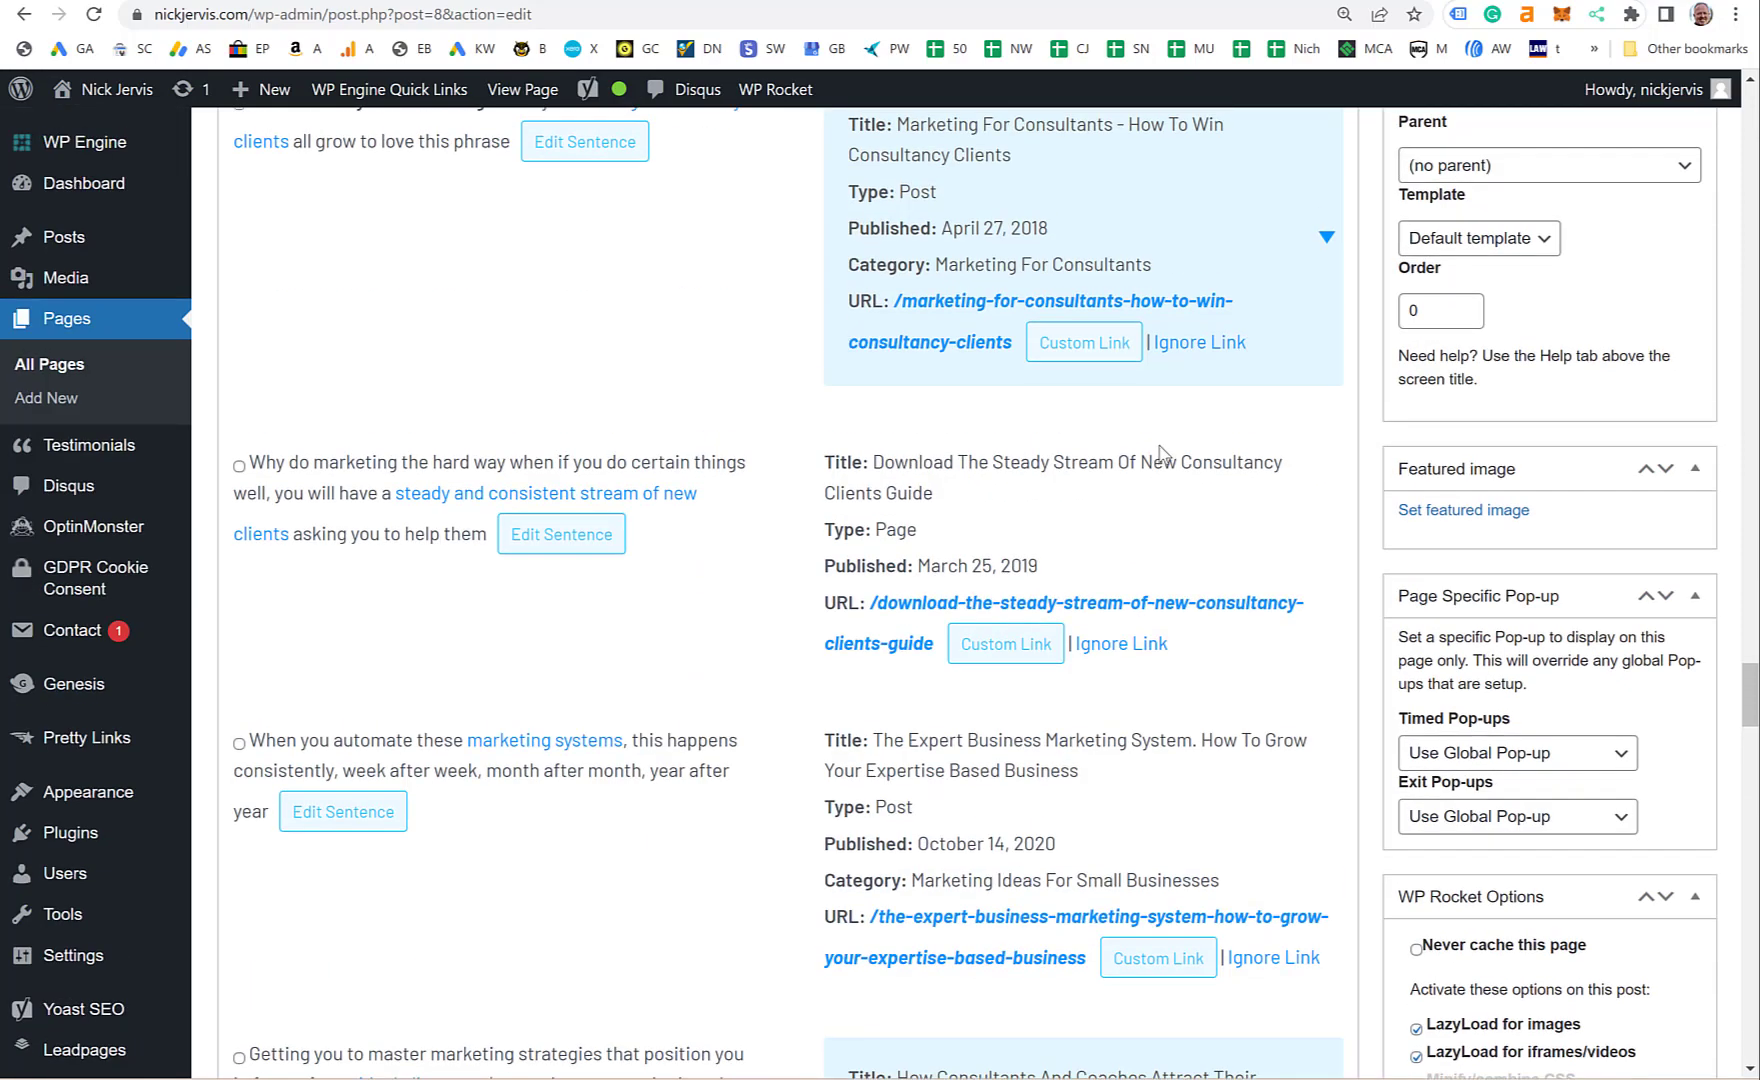
scroll(1197, 502, down, 4)
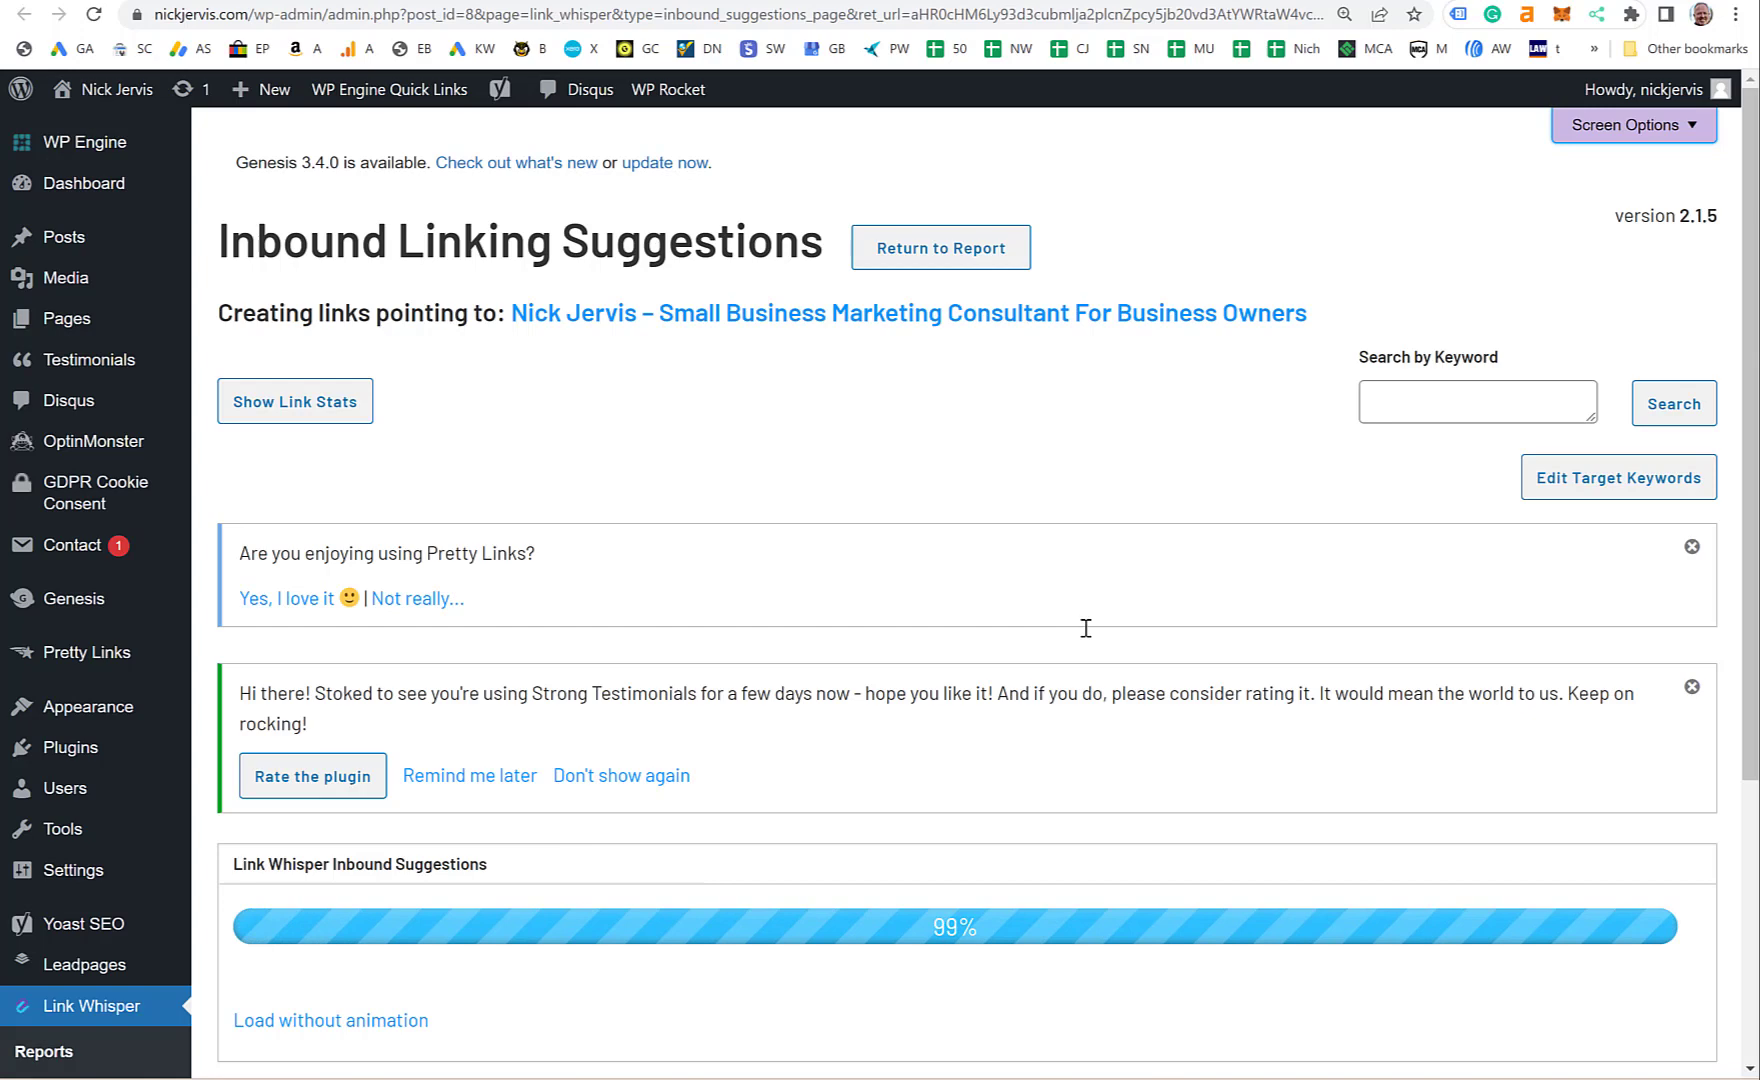
- Tick the niche consulting business page suggestion, then return to the samsonconsulting.co.uk links report
scroll(500, 880, down, 6)
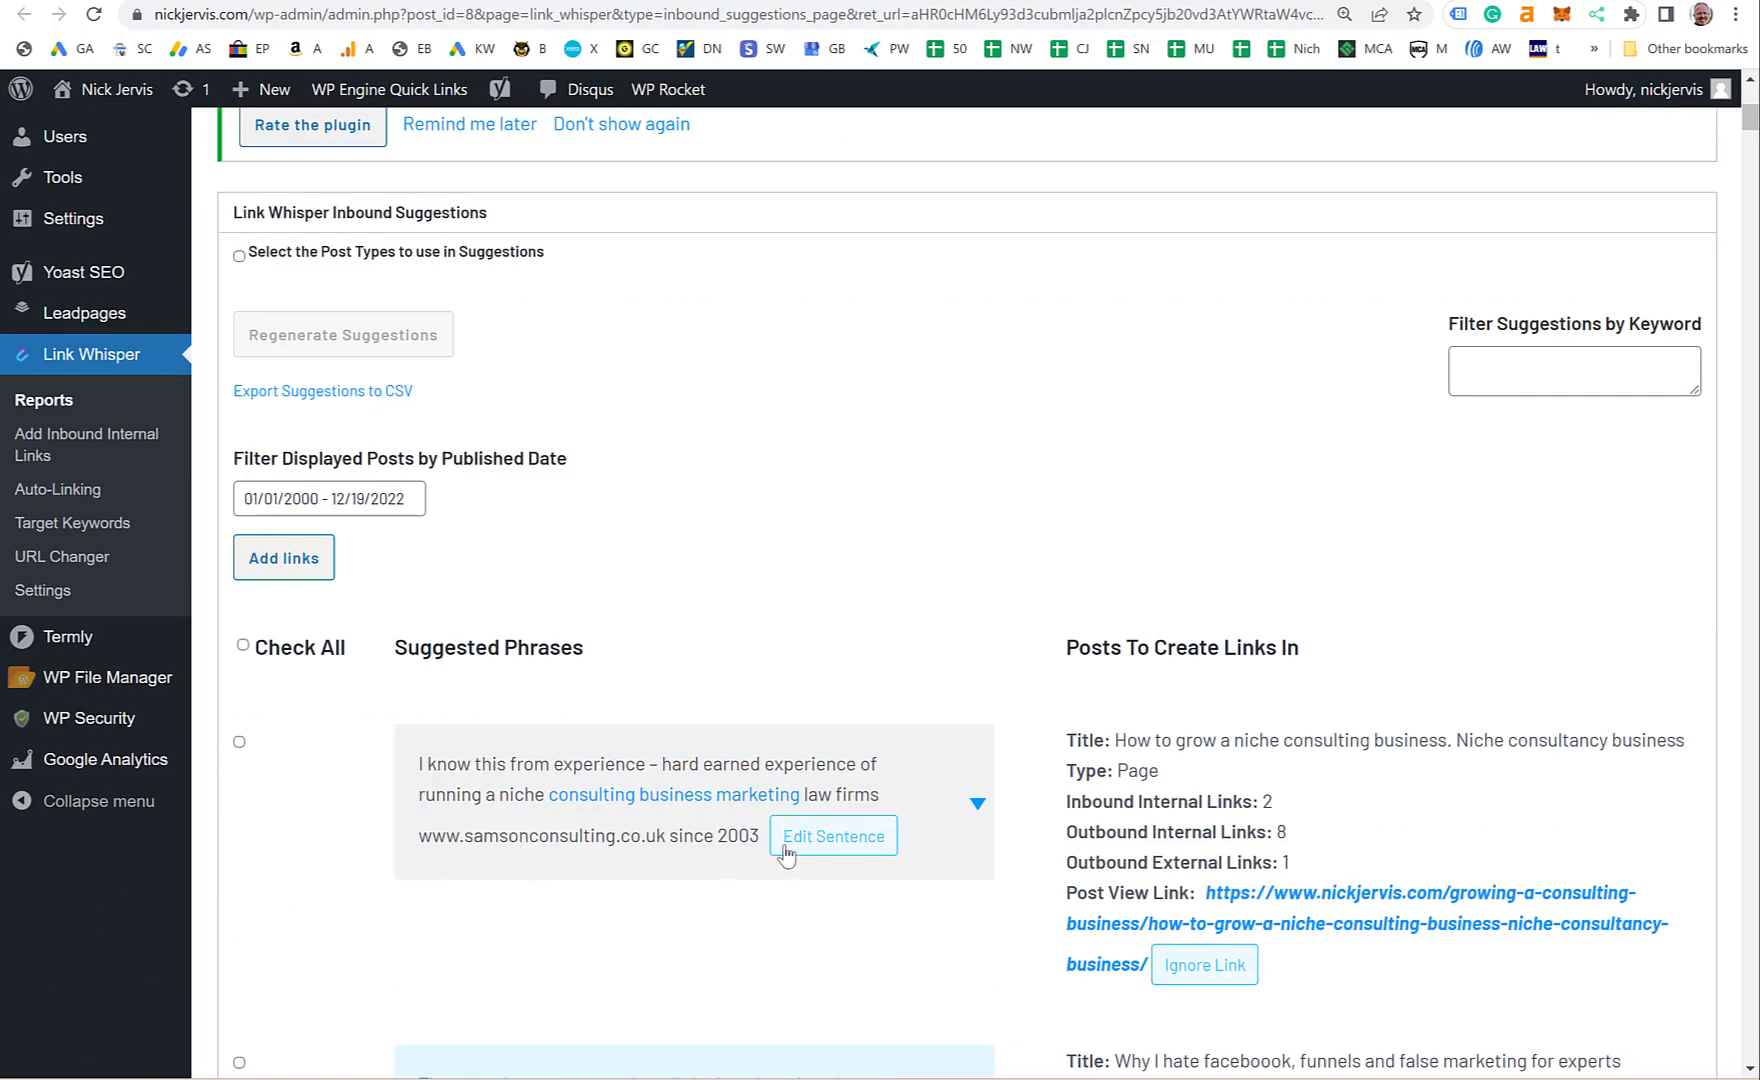
click(240, 743)
click(955, 425)
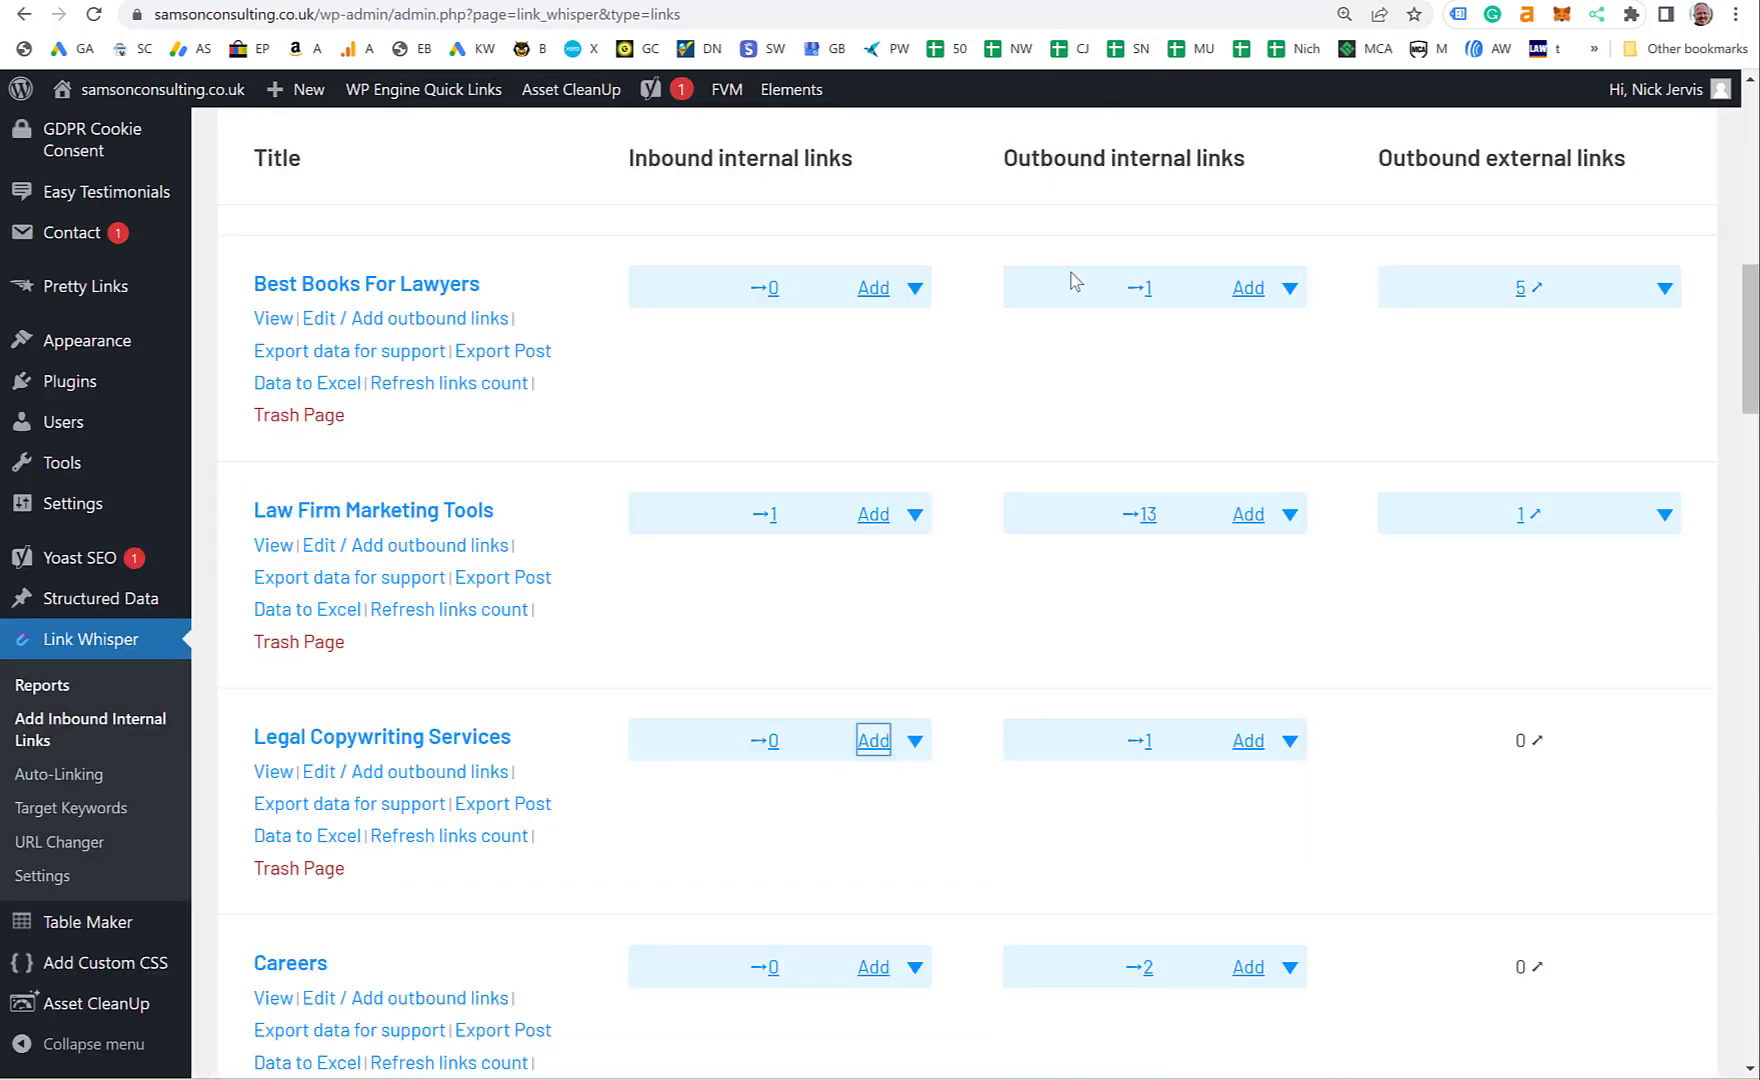
- Leave the samsonconsulting.co.uk Links report for the Domains Report, which lists 29 domains on 2 pages
scroll(988, 498, up, 4)
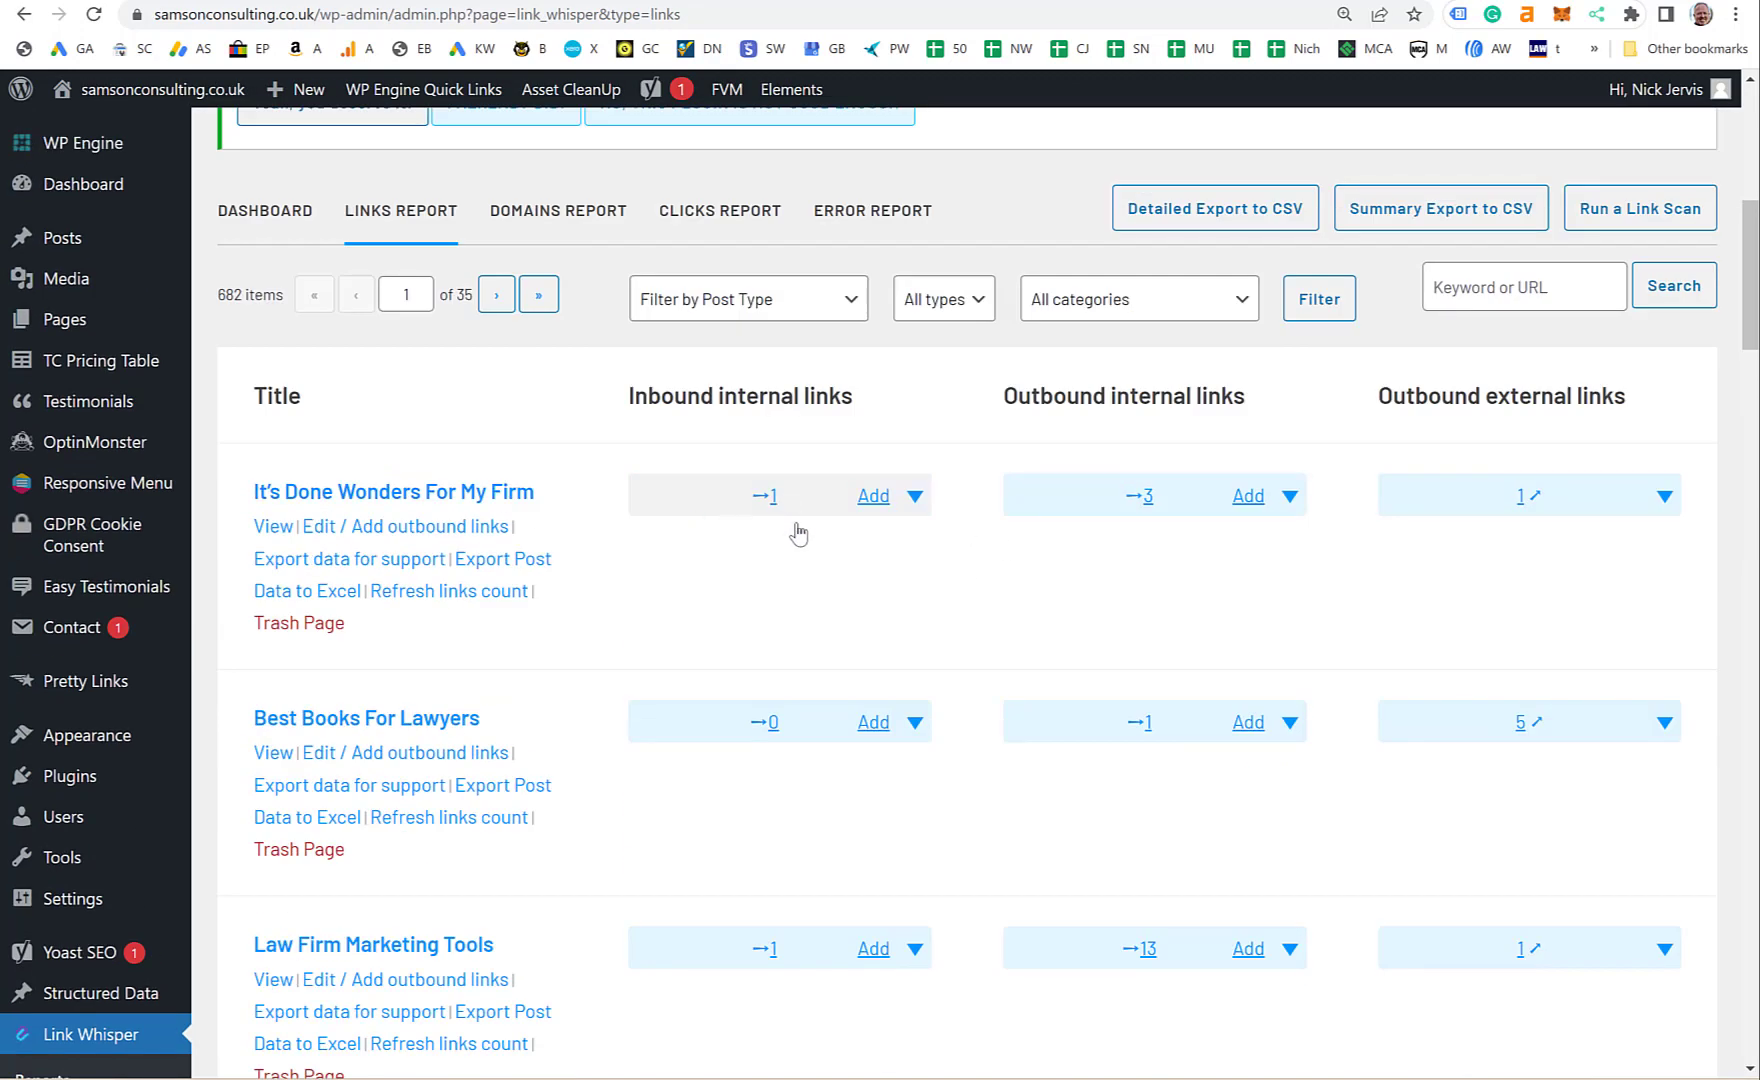
scroll(770, 578, up, 1)
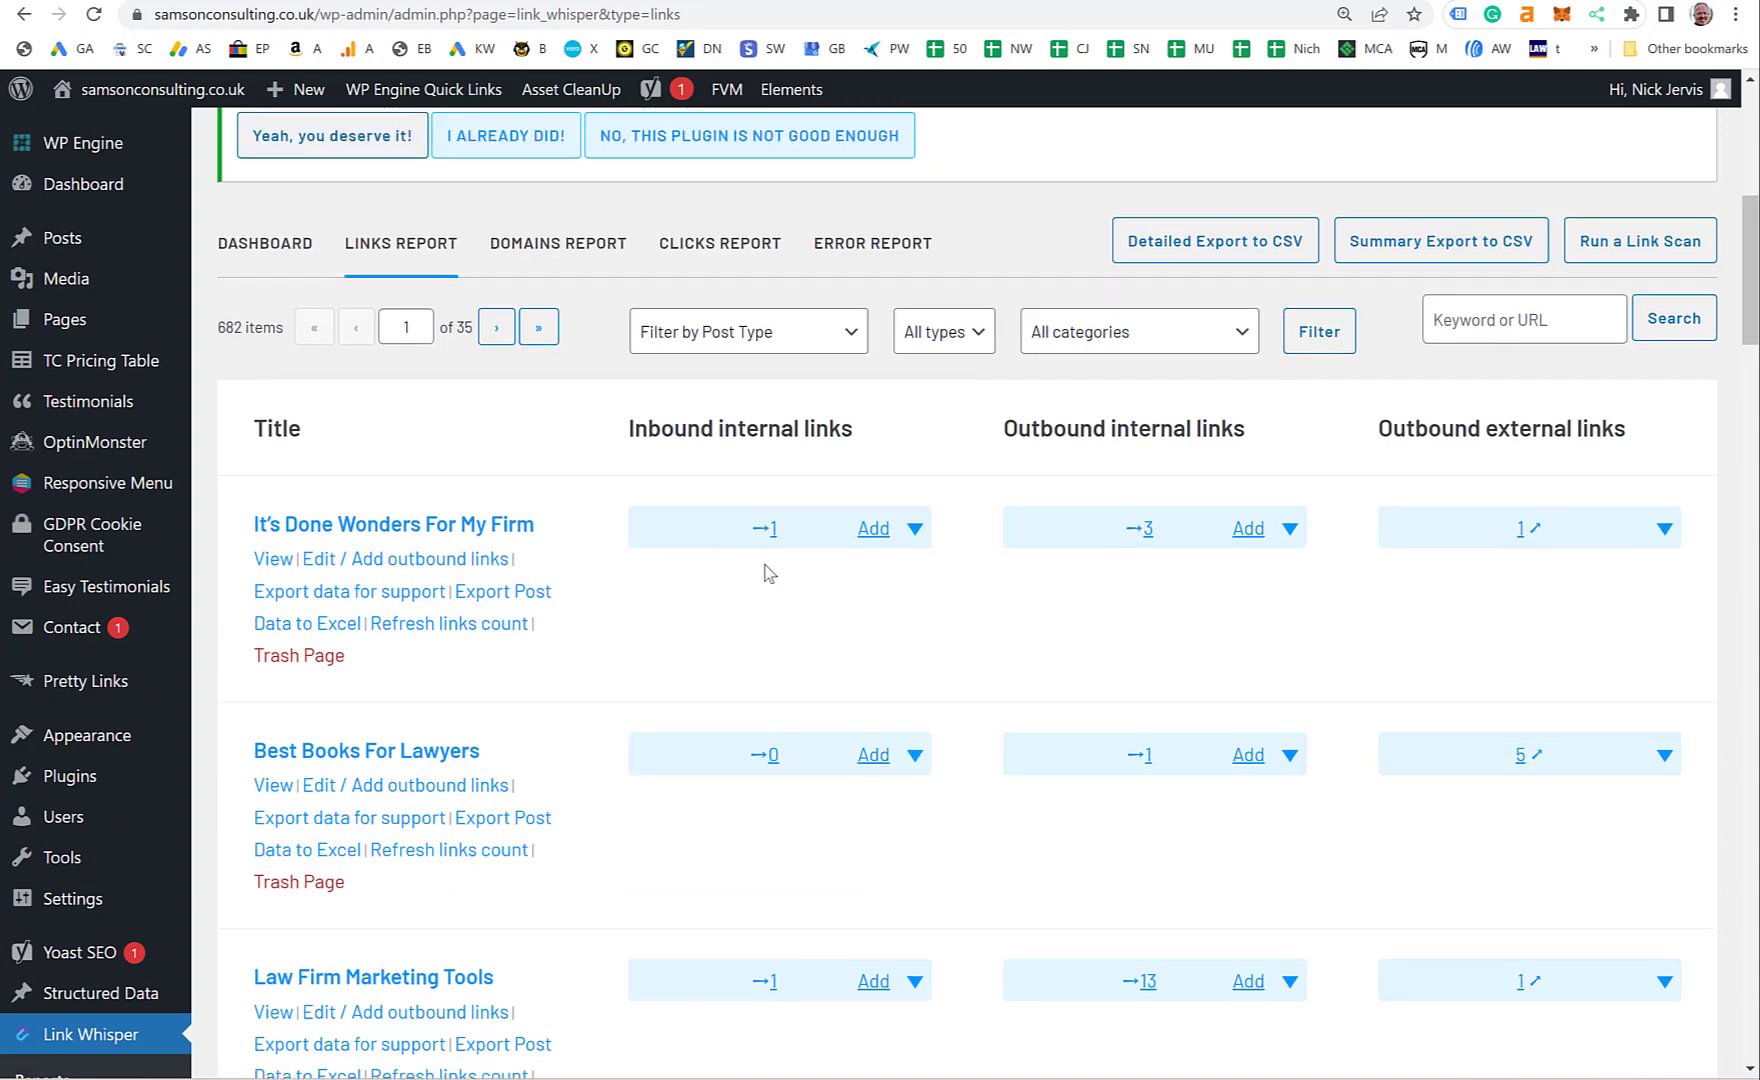
click(594, 320)
scroll(593, 313, up, 1)
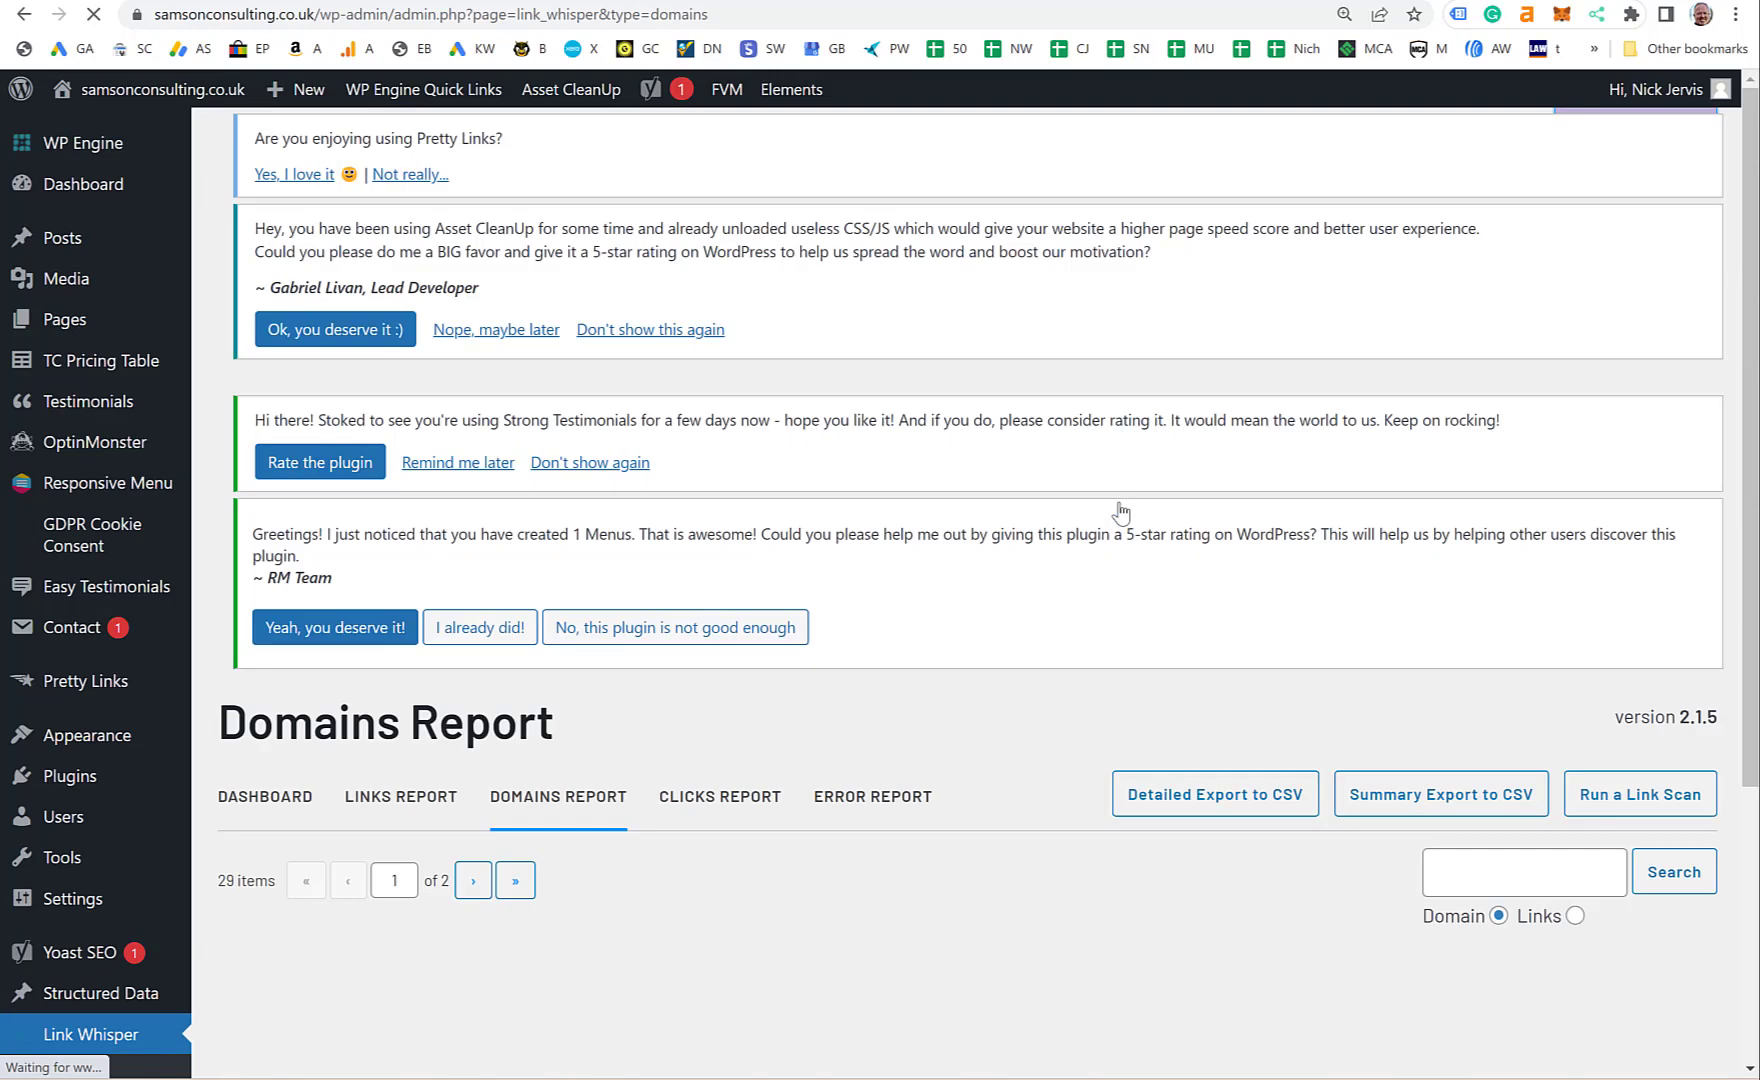
- Scroll the domain table: samsonconsulting.co.uk has 562 posts and 2199 links, app.monstercampaigns.com 332 and 427
scroll(1120, 515, down, 3)
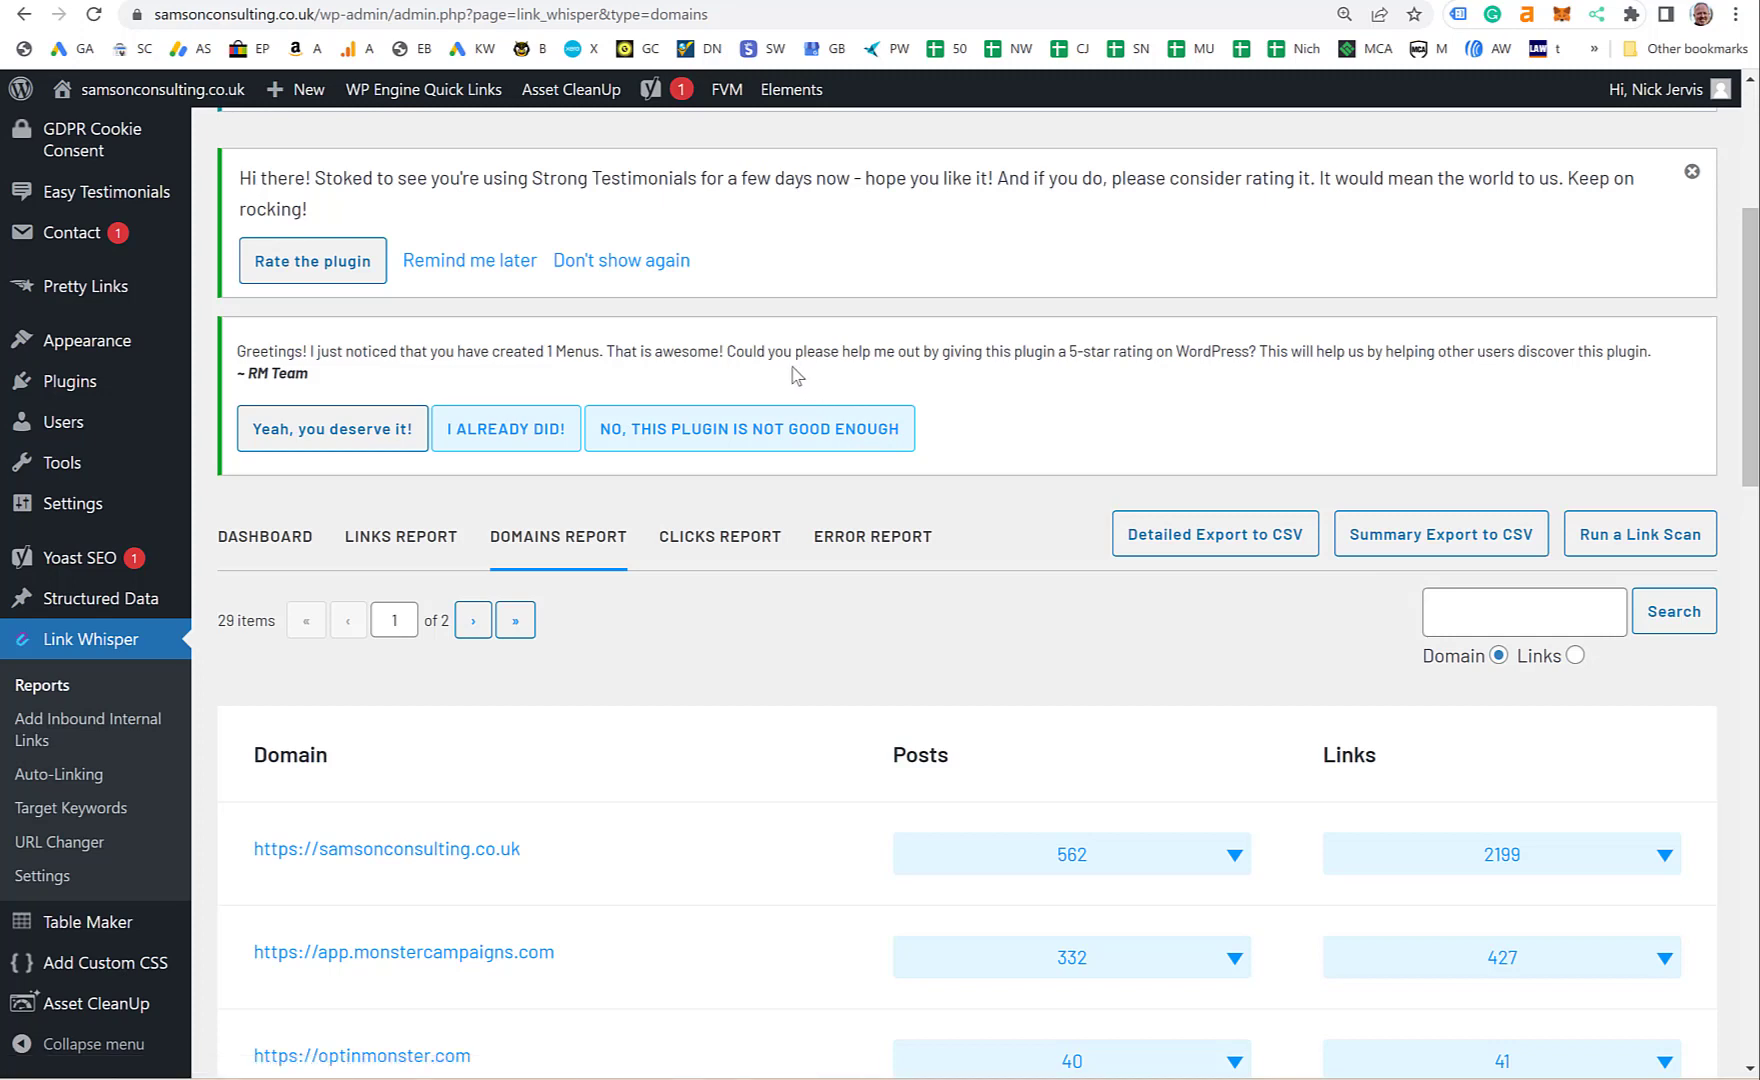
scroll(793, 370, down, 1)
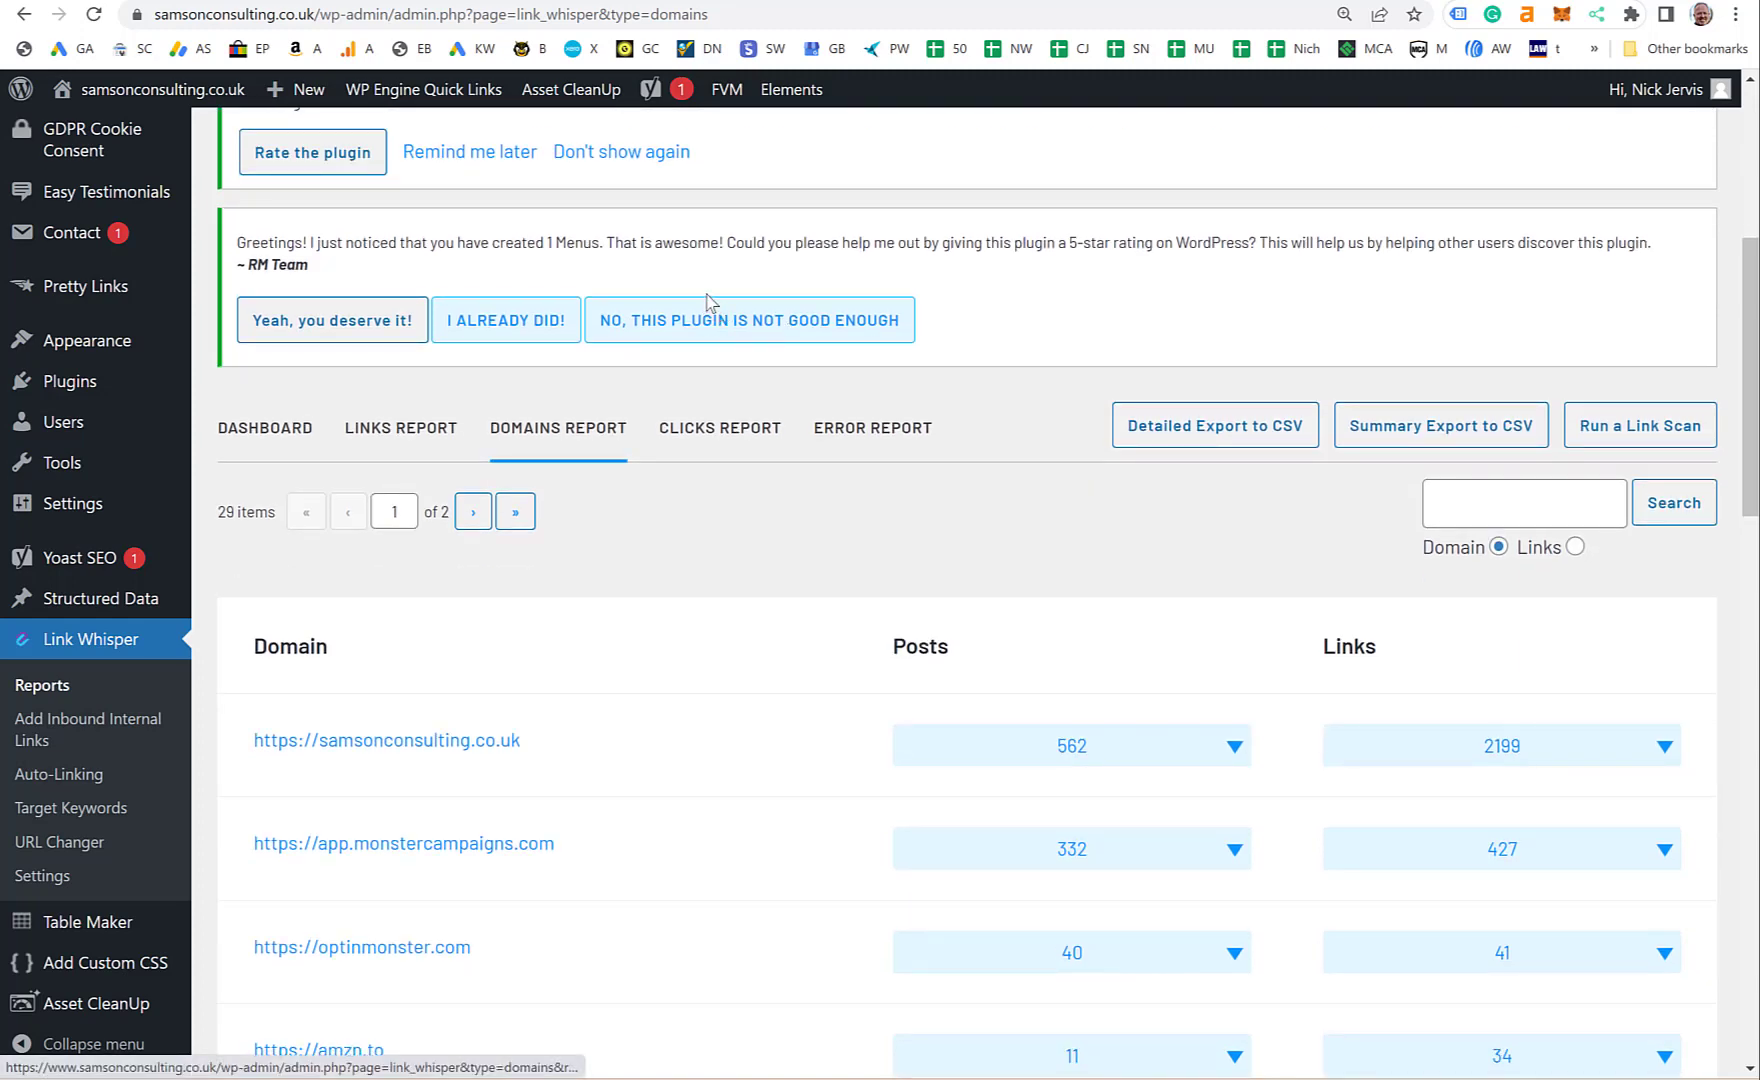
scroll(702, 297, down, 1)
scroll(702, 297, down, 1)
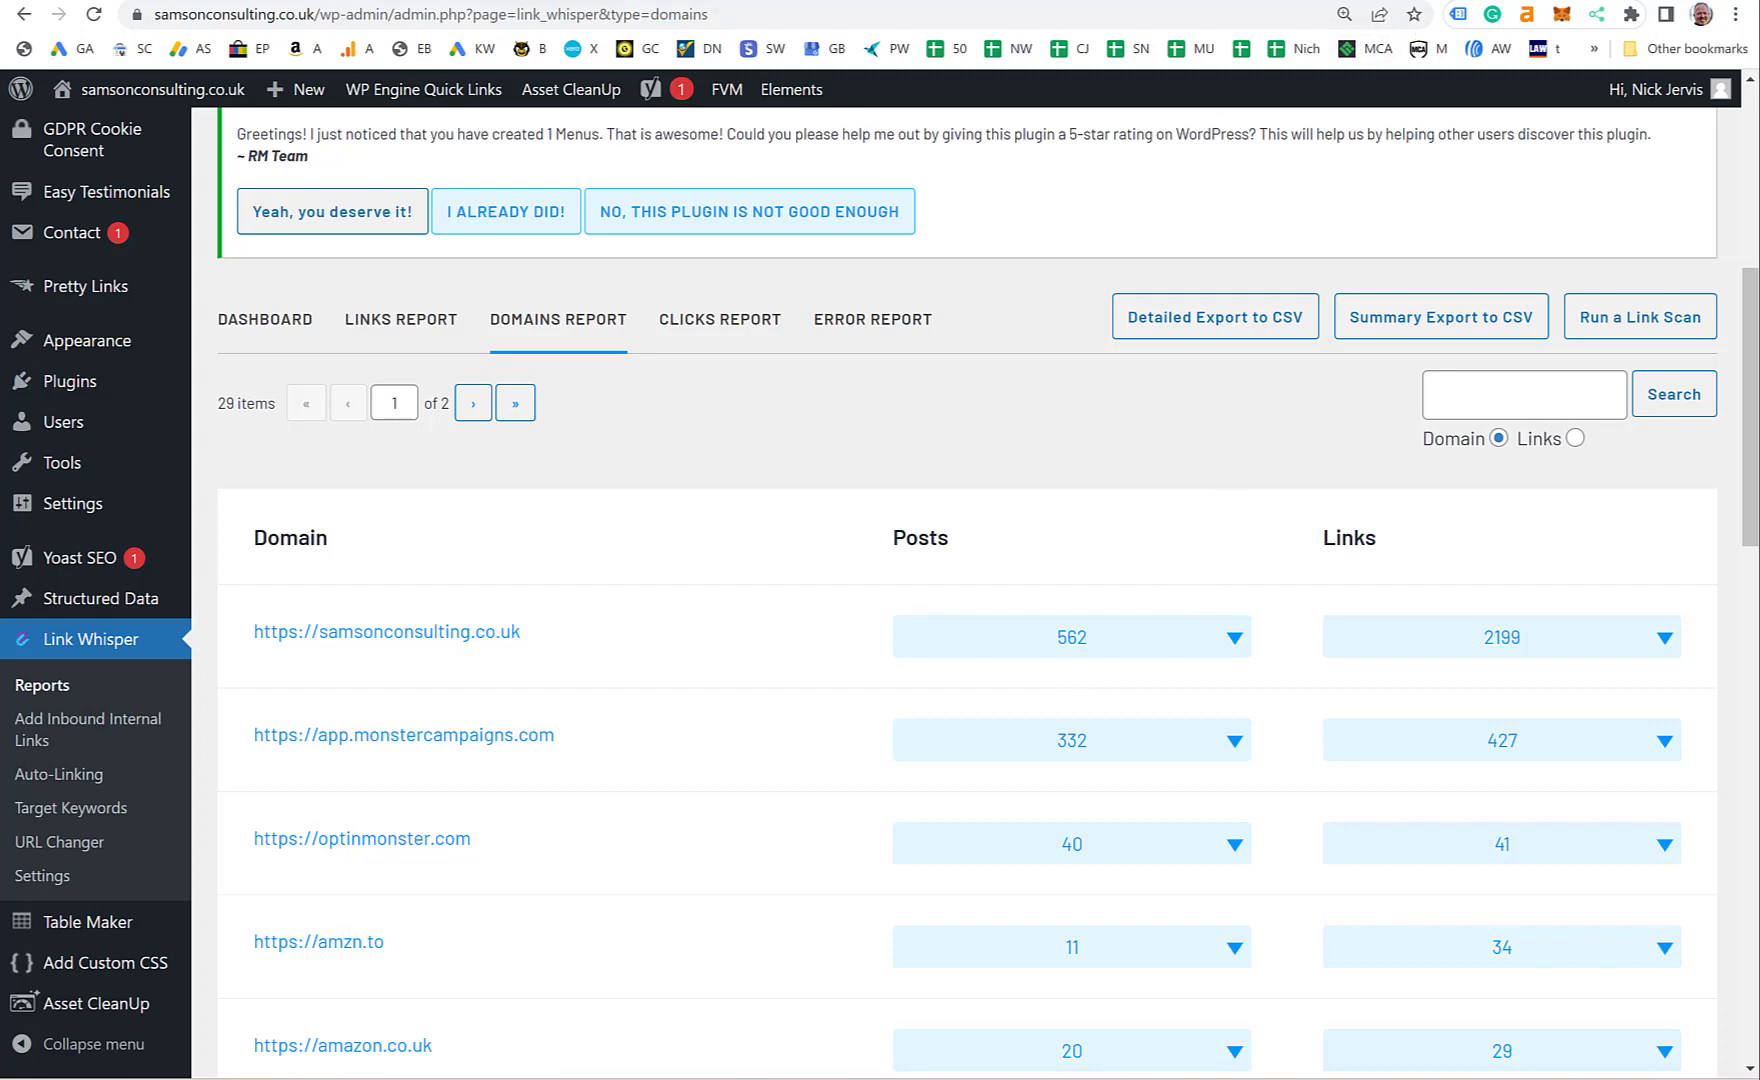
- Open the free law firm book opt-in form from the samsonconsulting.co.uk homepage and select its name and email fields
click(1300, 48)
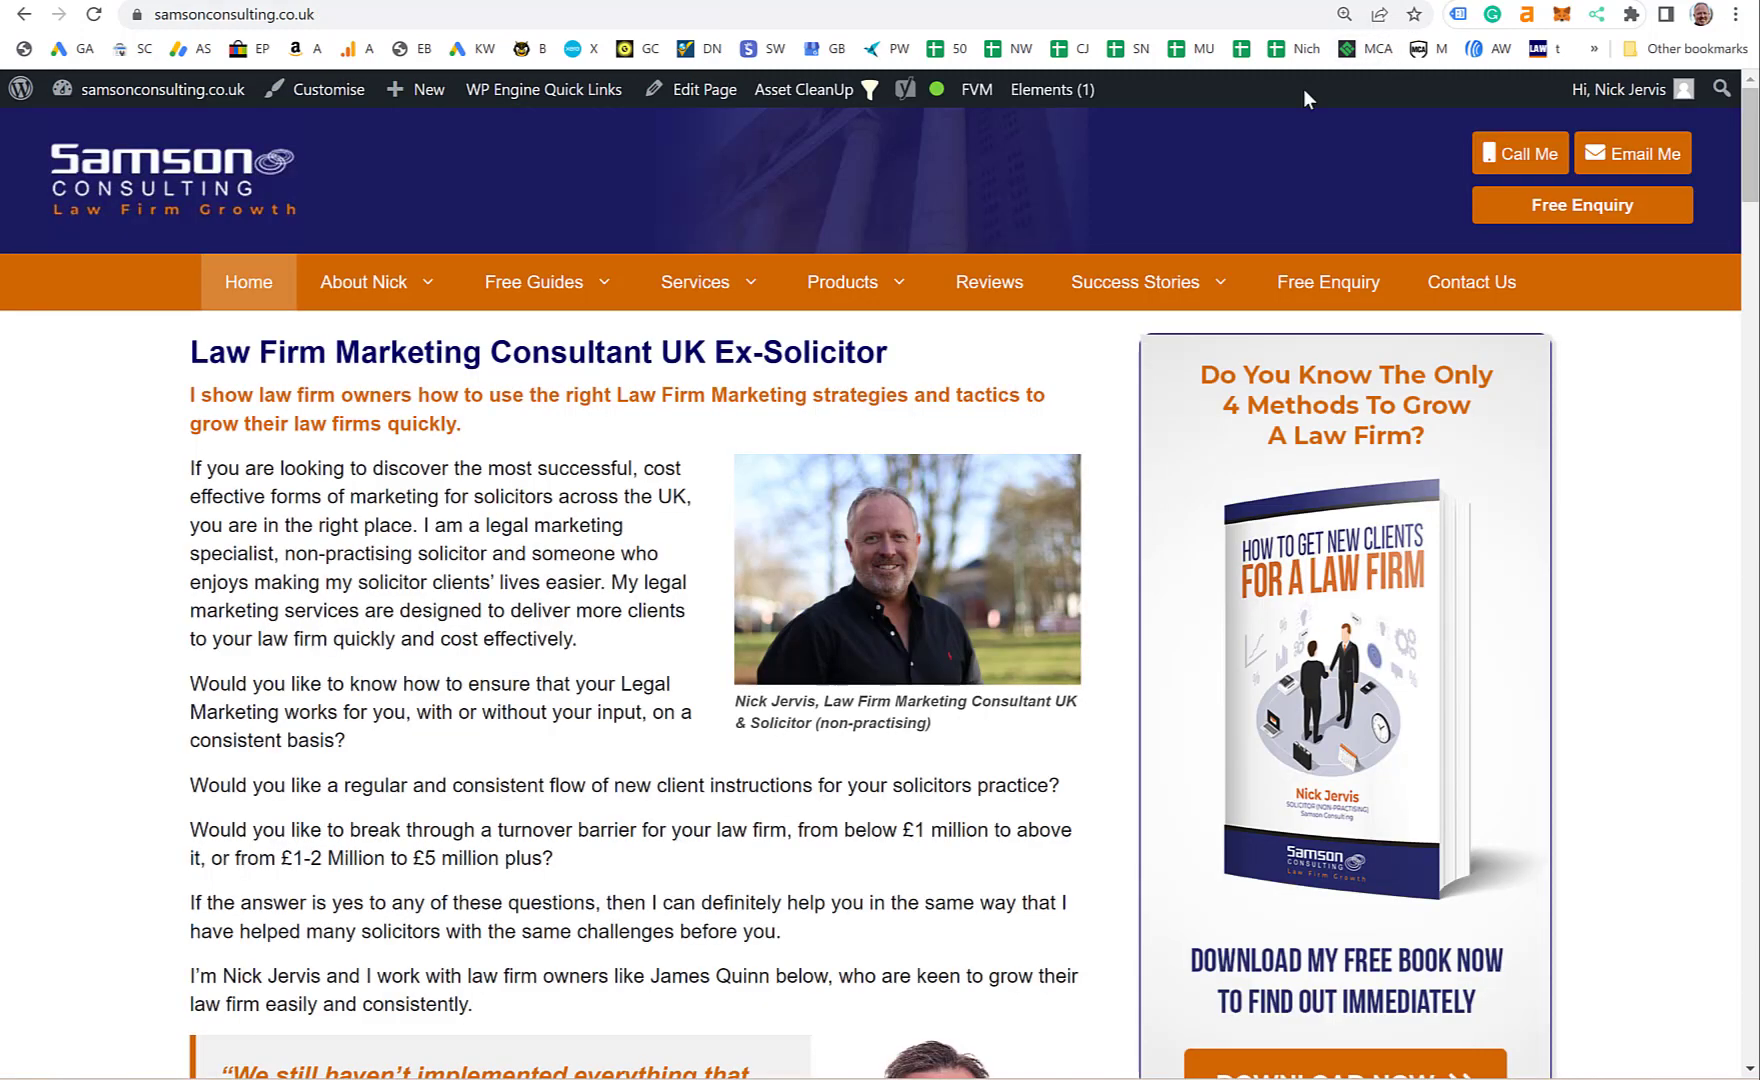
click(1265, 560)
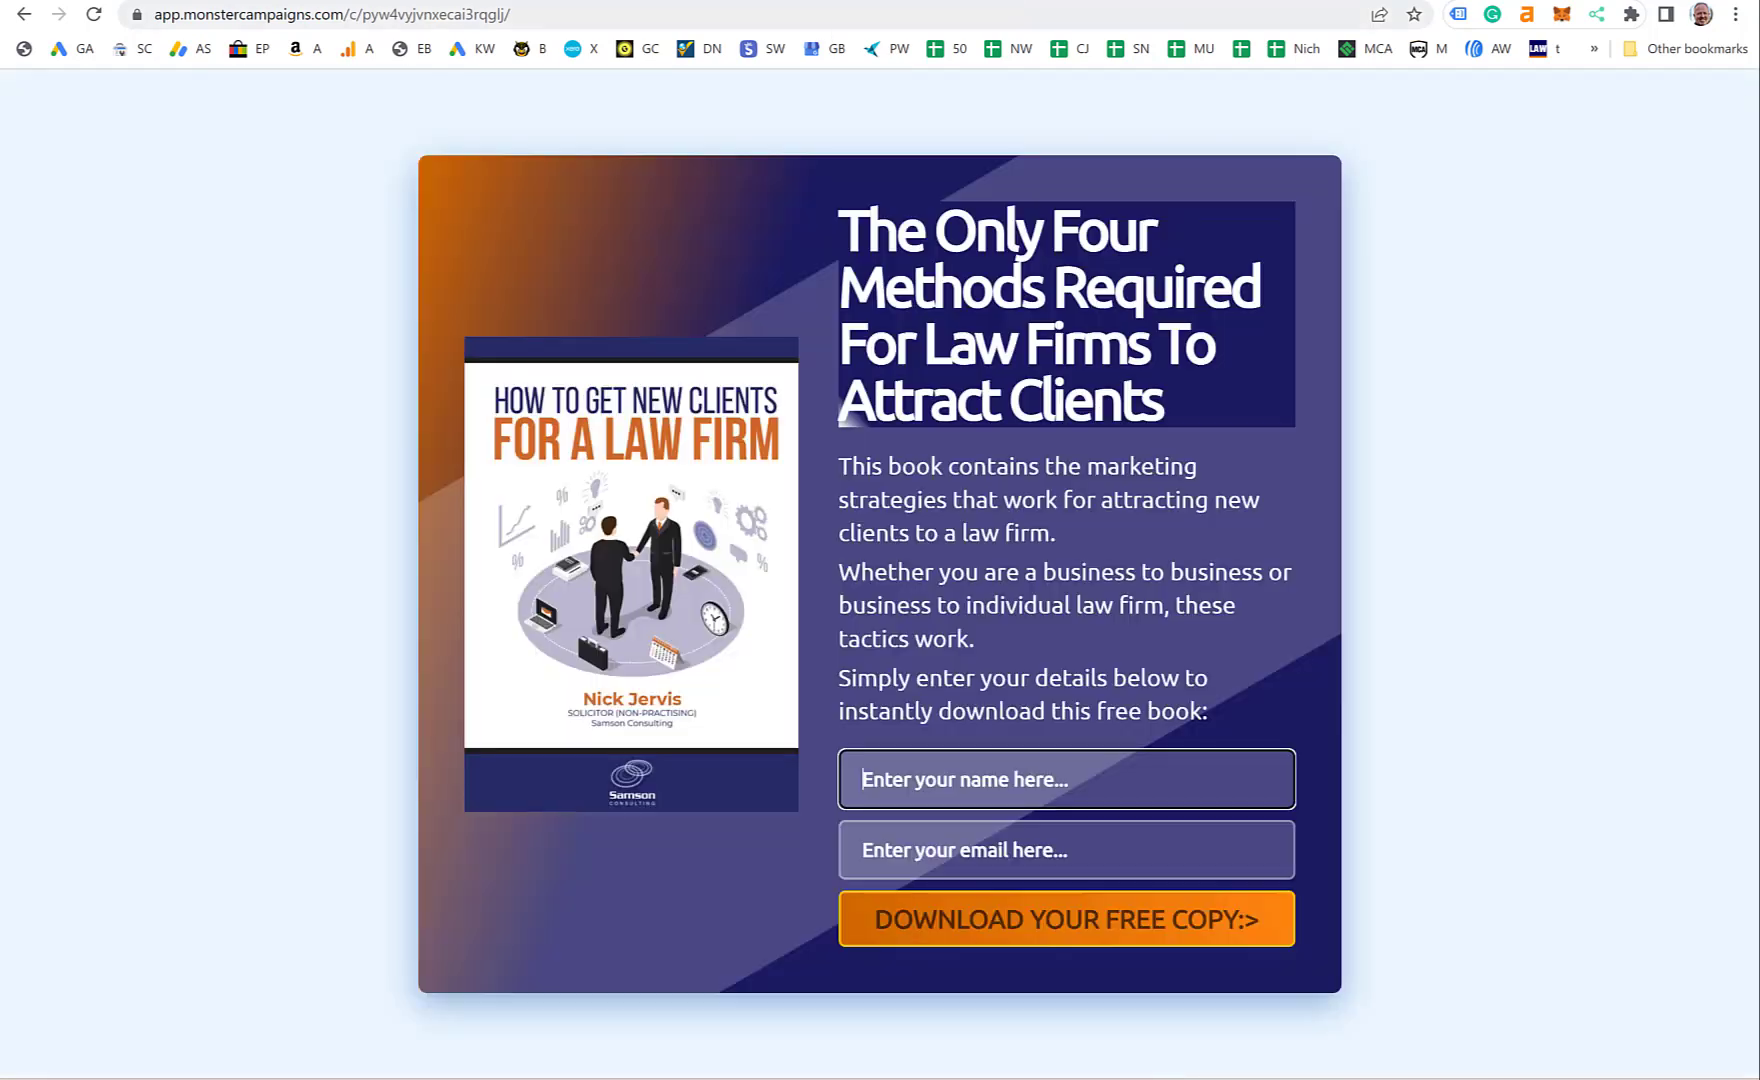
click(911, 845)
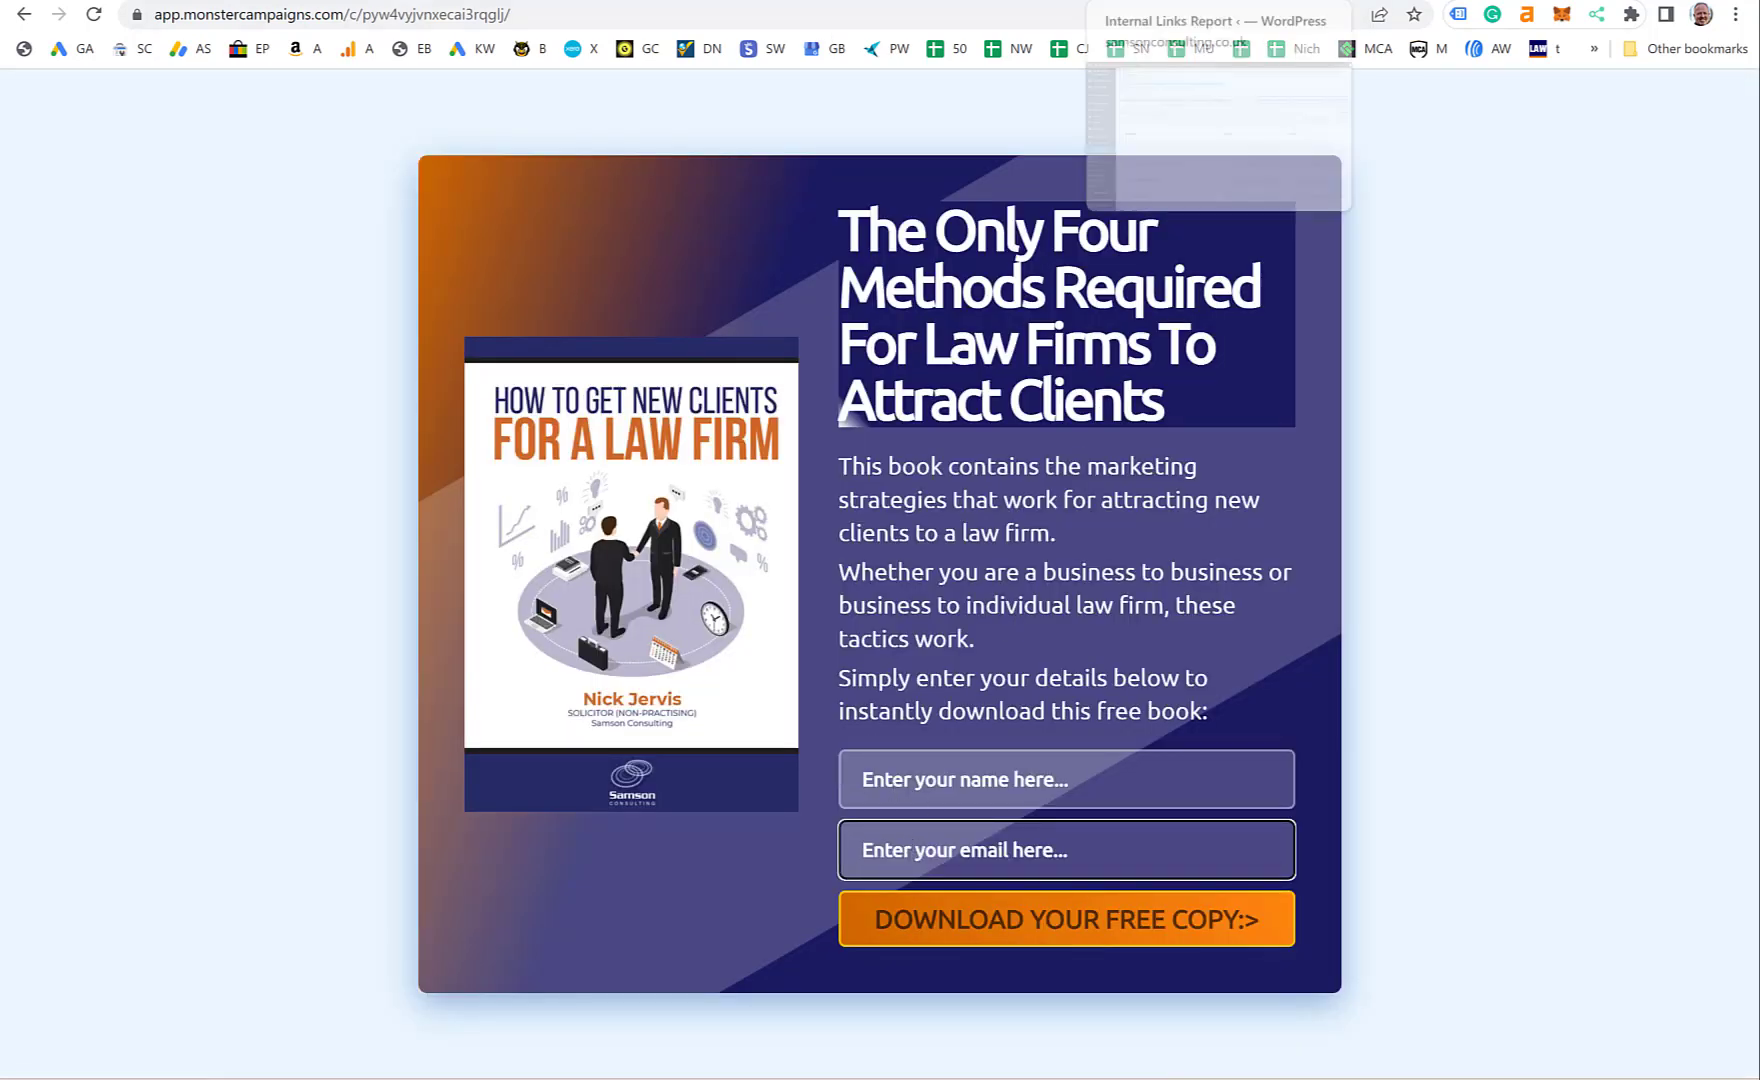
click(911, 776)
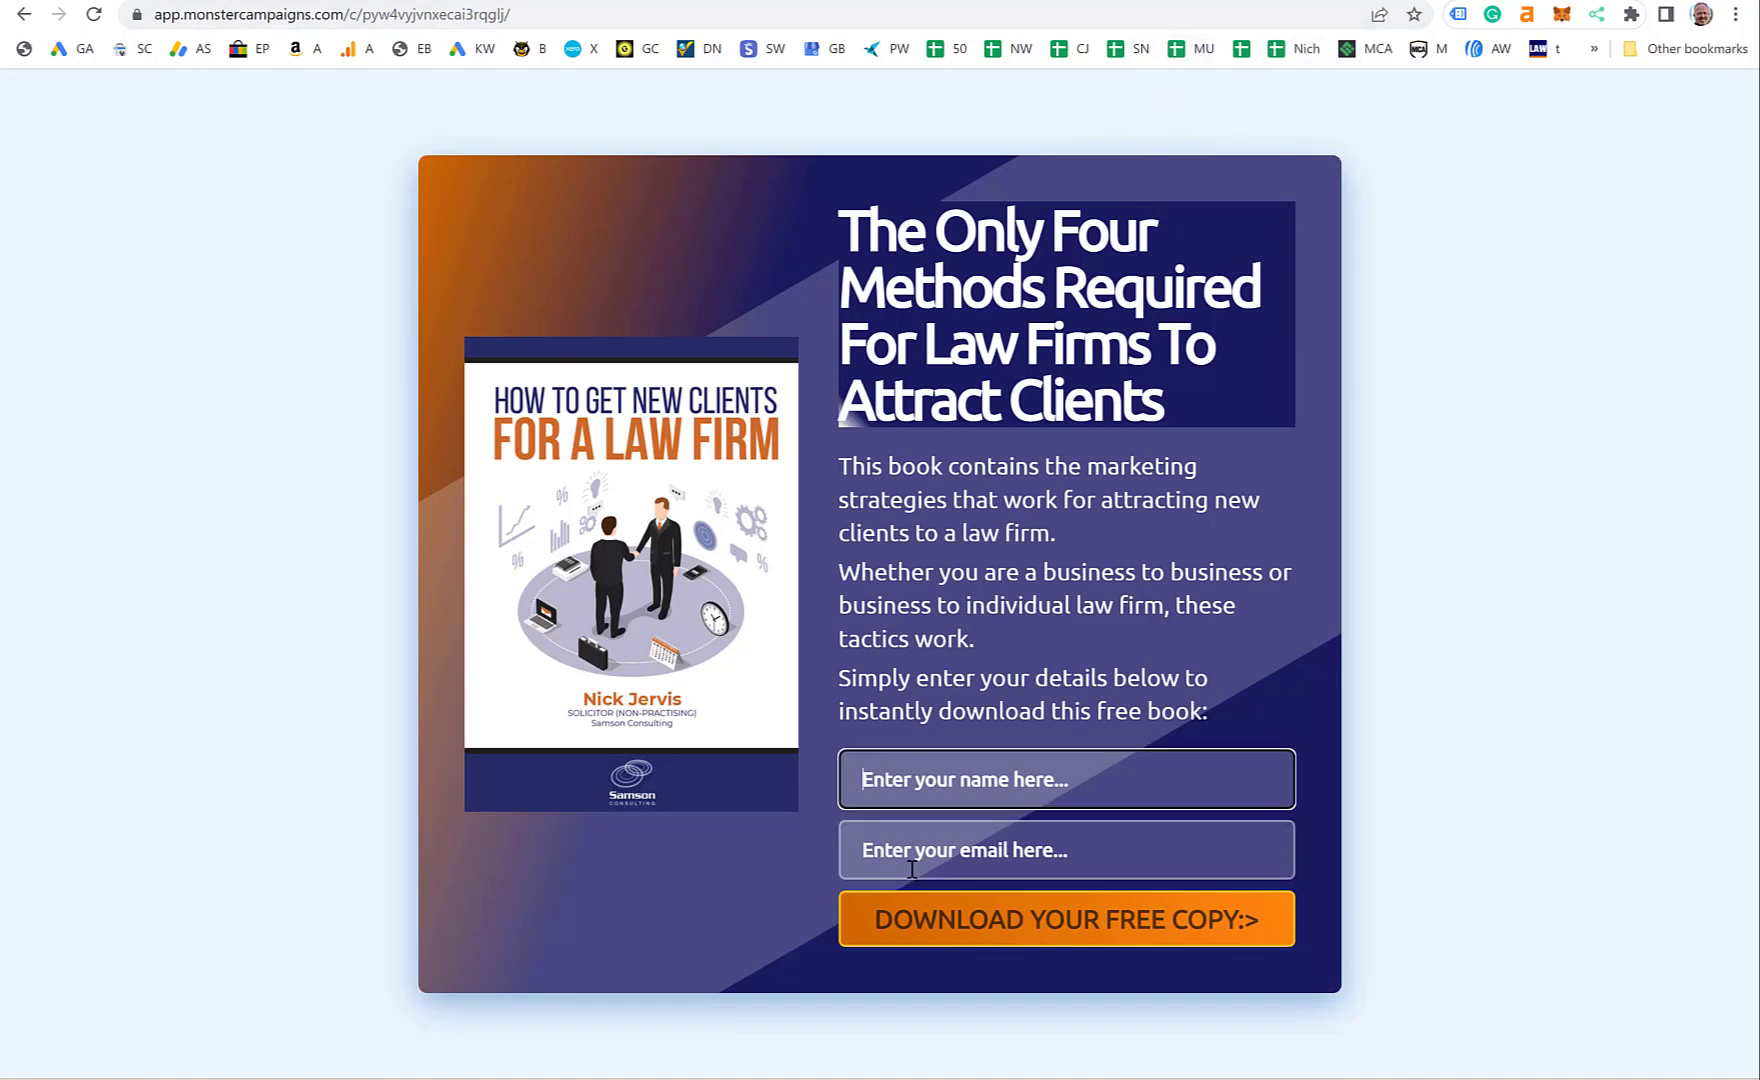
click(912, 862)
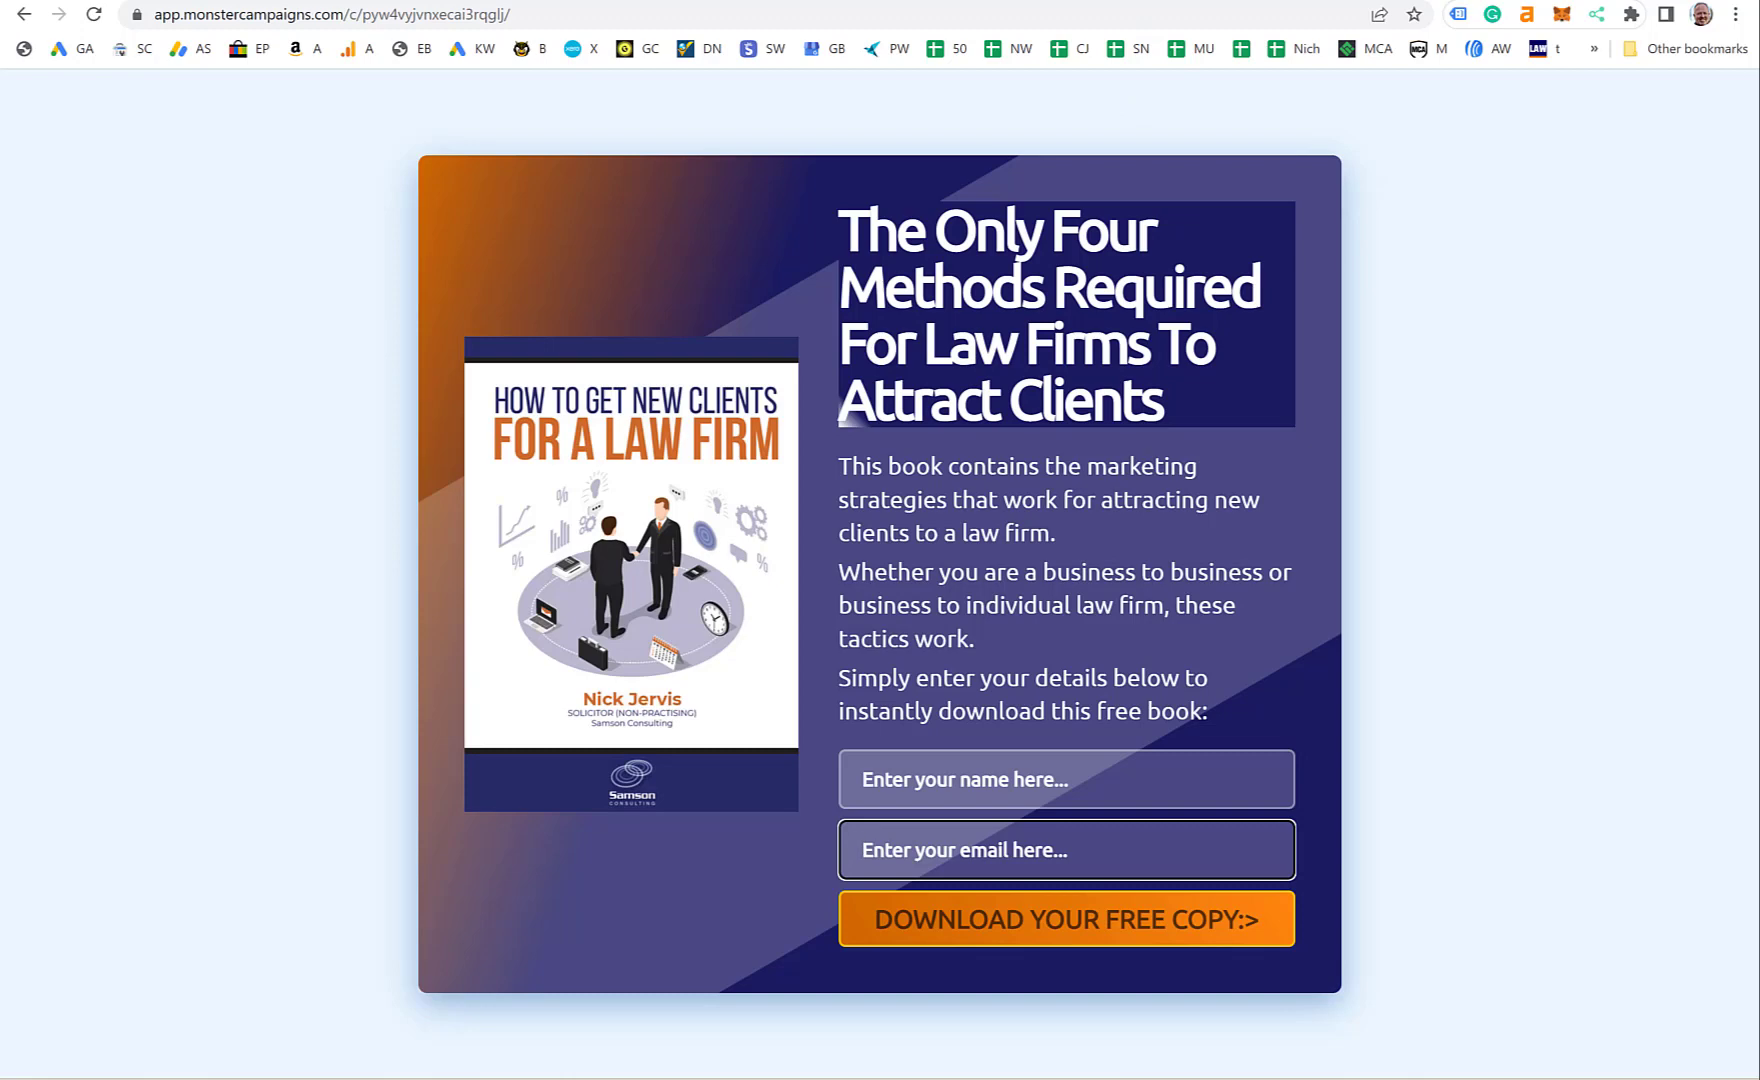
- Go back to the Domains Report and scroll to optinmonster.com, showing 40 posts and 41 links
click(1230, 1)
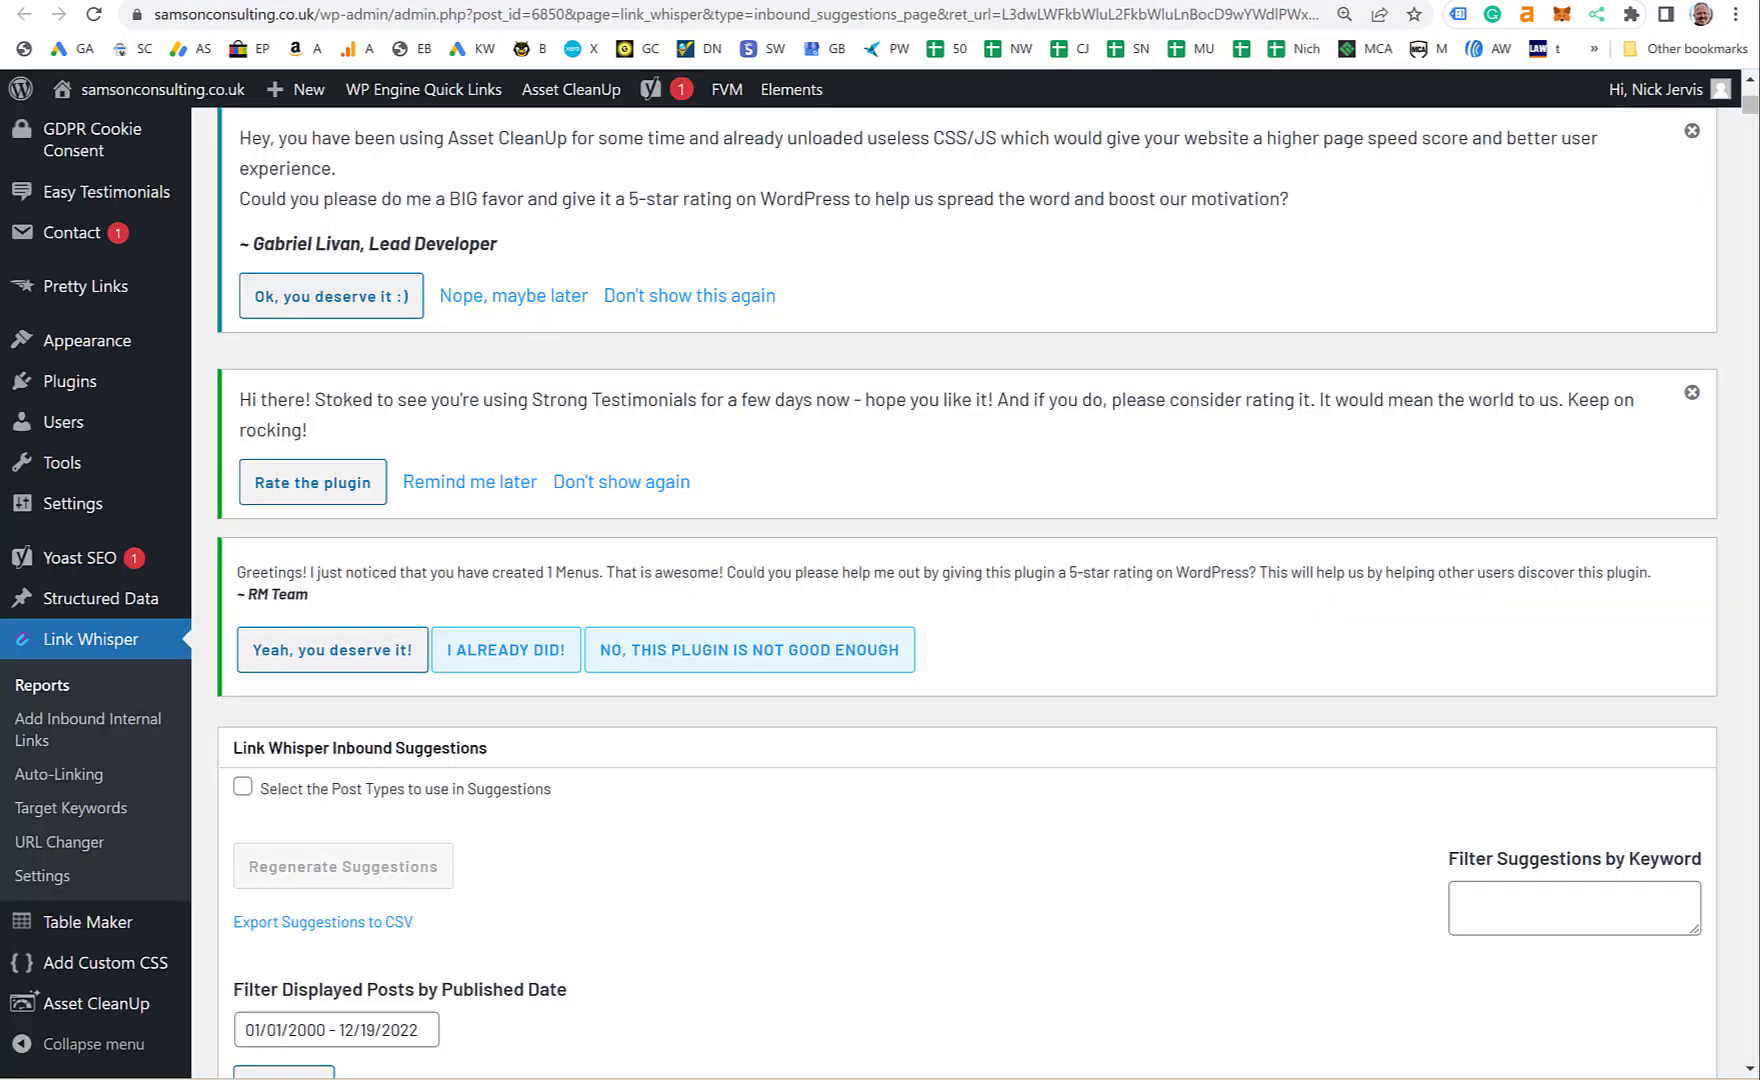
key(alt+Left)
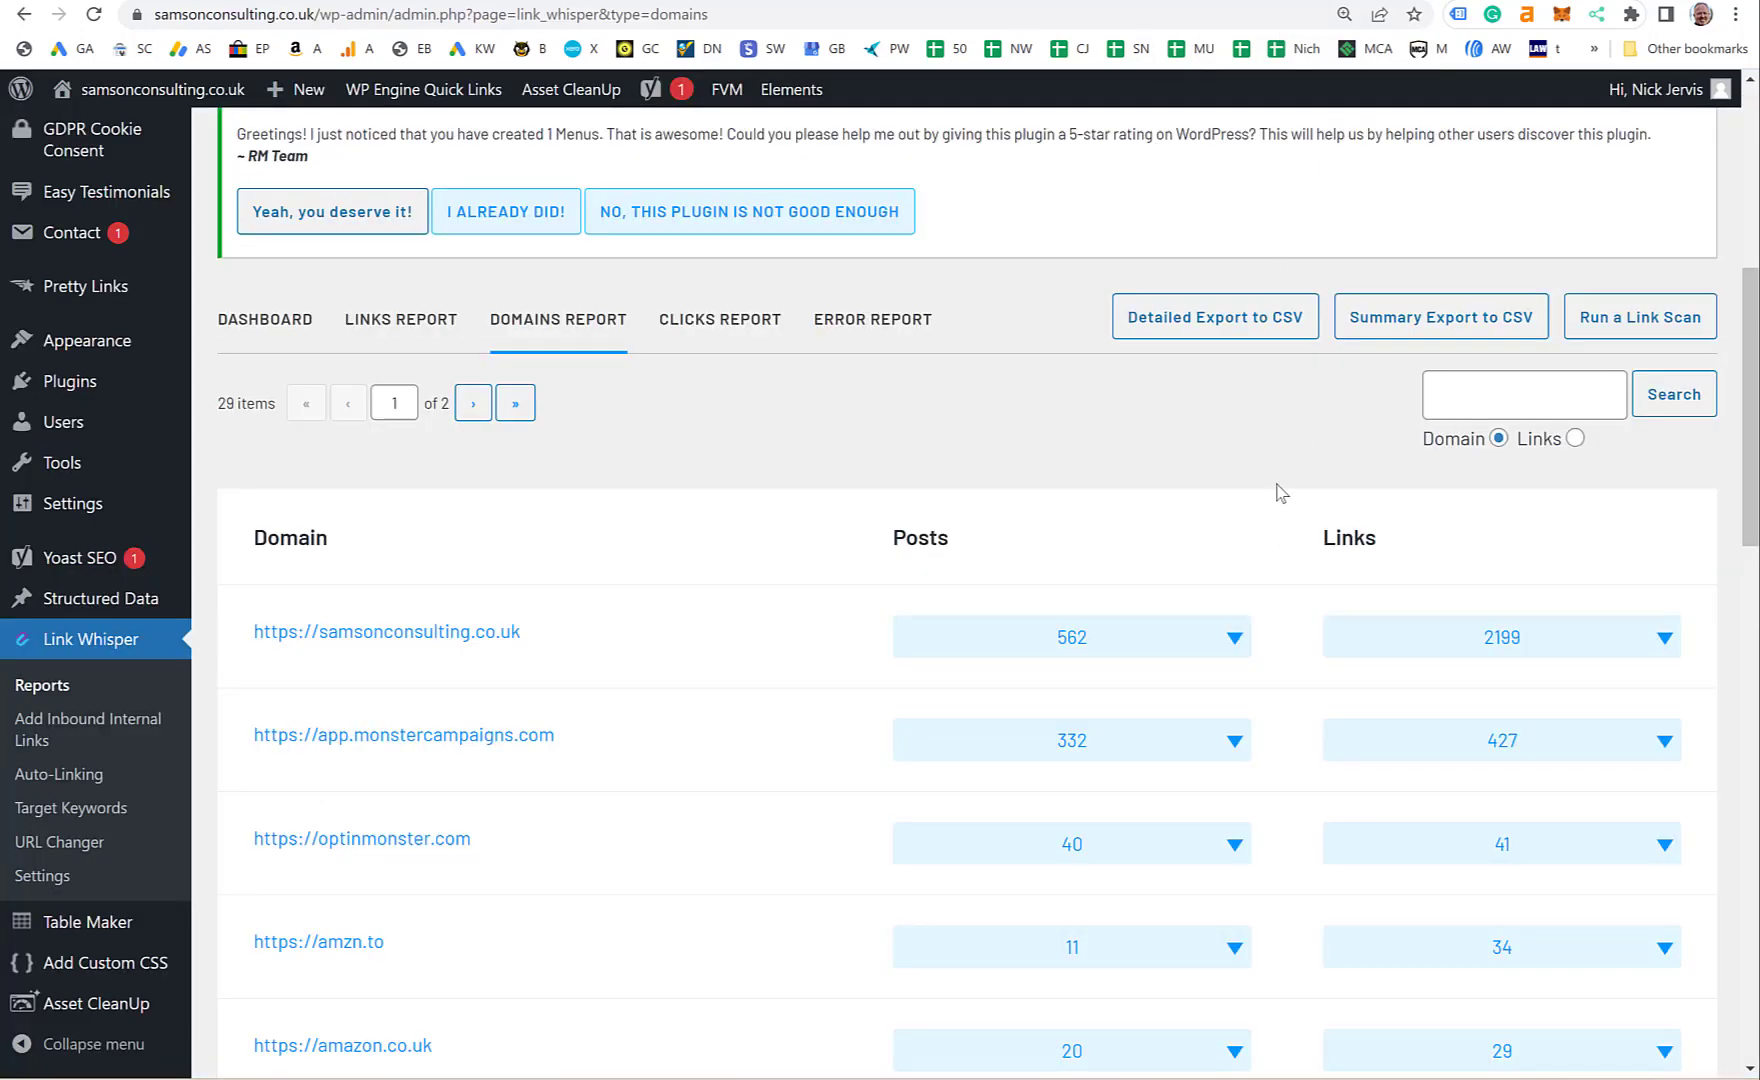
scroll(1205, 608, down, 1)
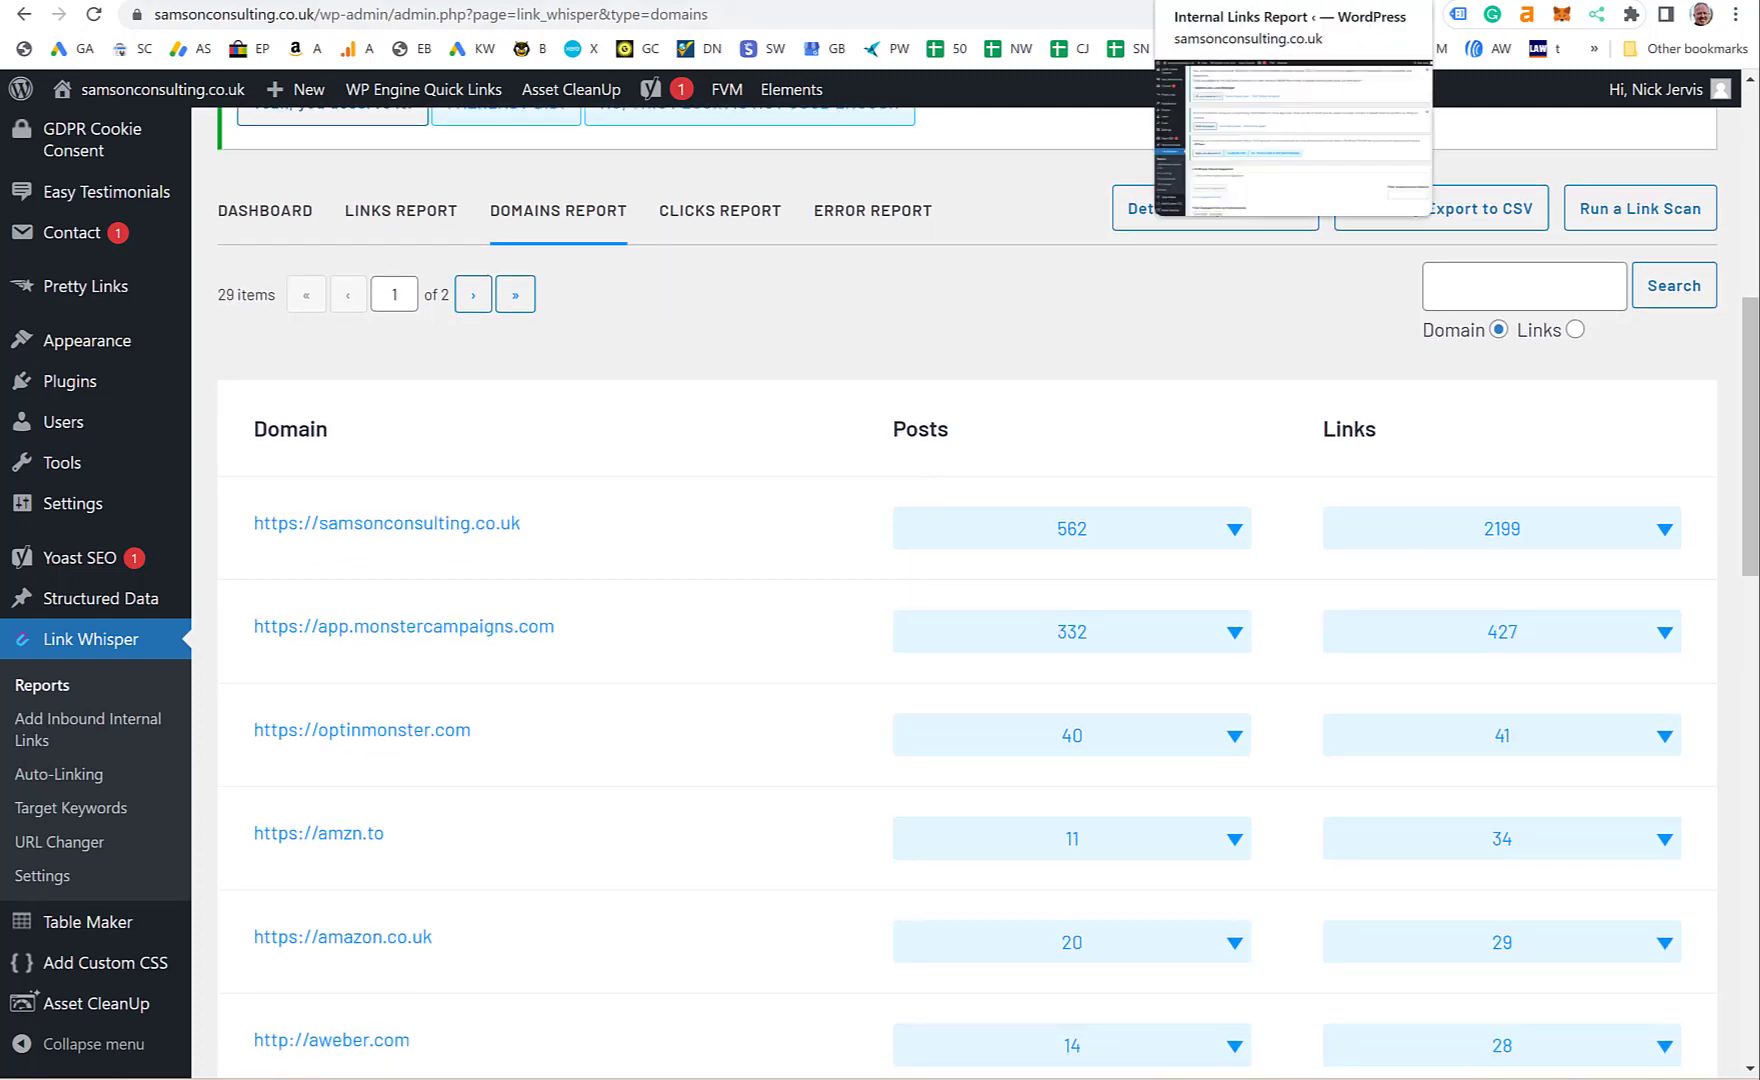
click(59, 14)
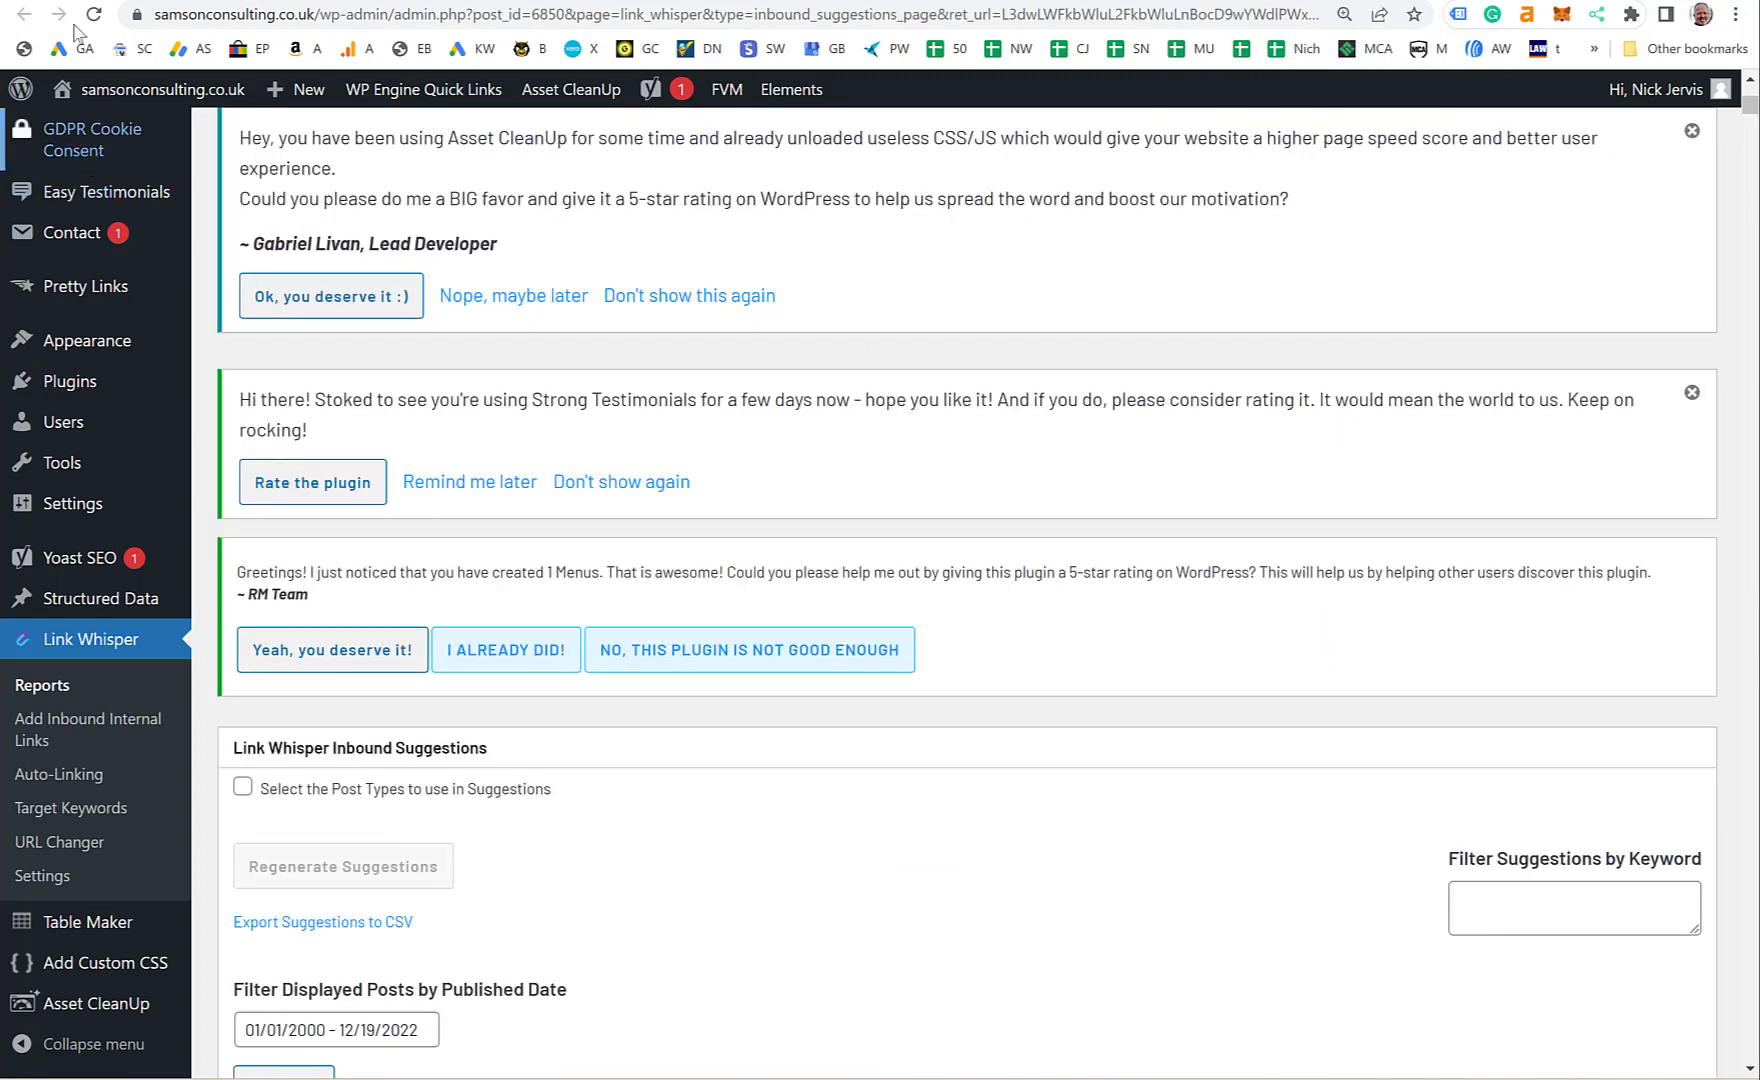
key(alt+Left)
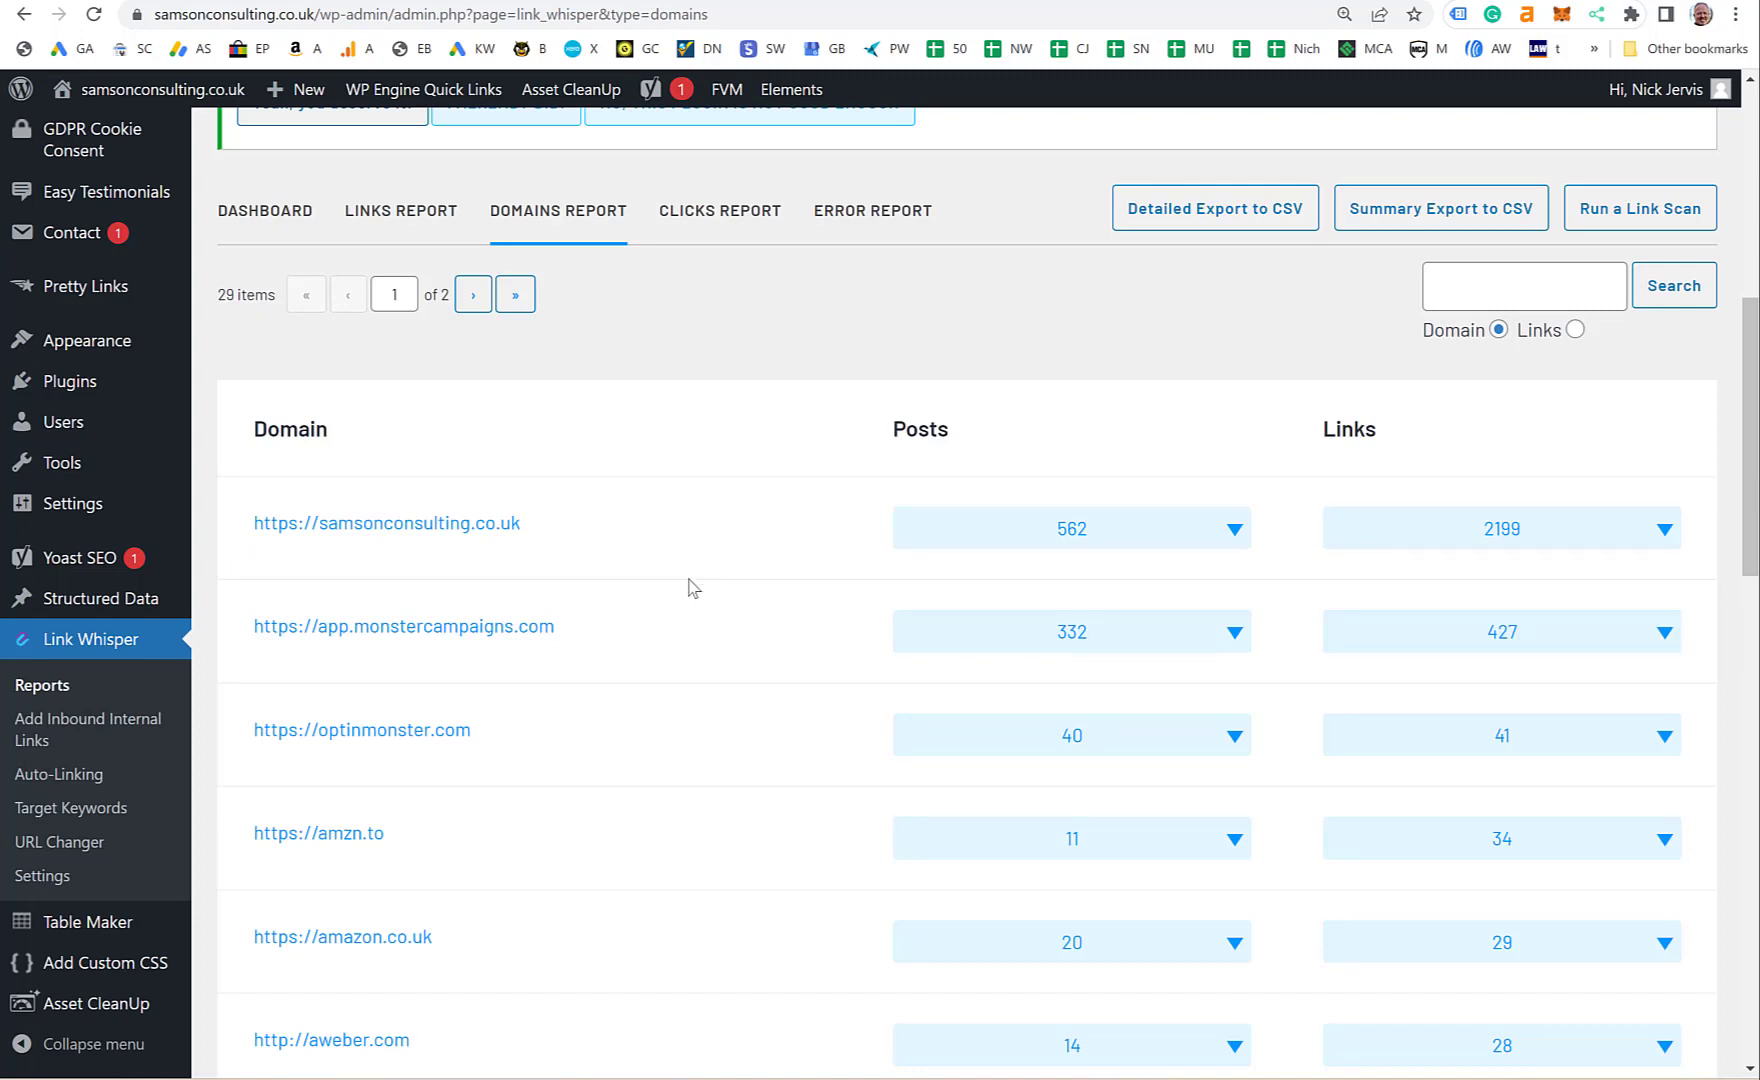
scroll(690, 598, down, 1)
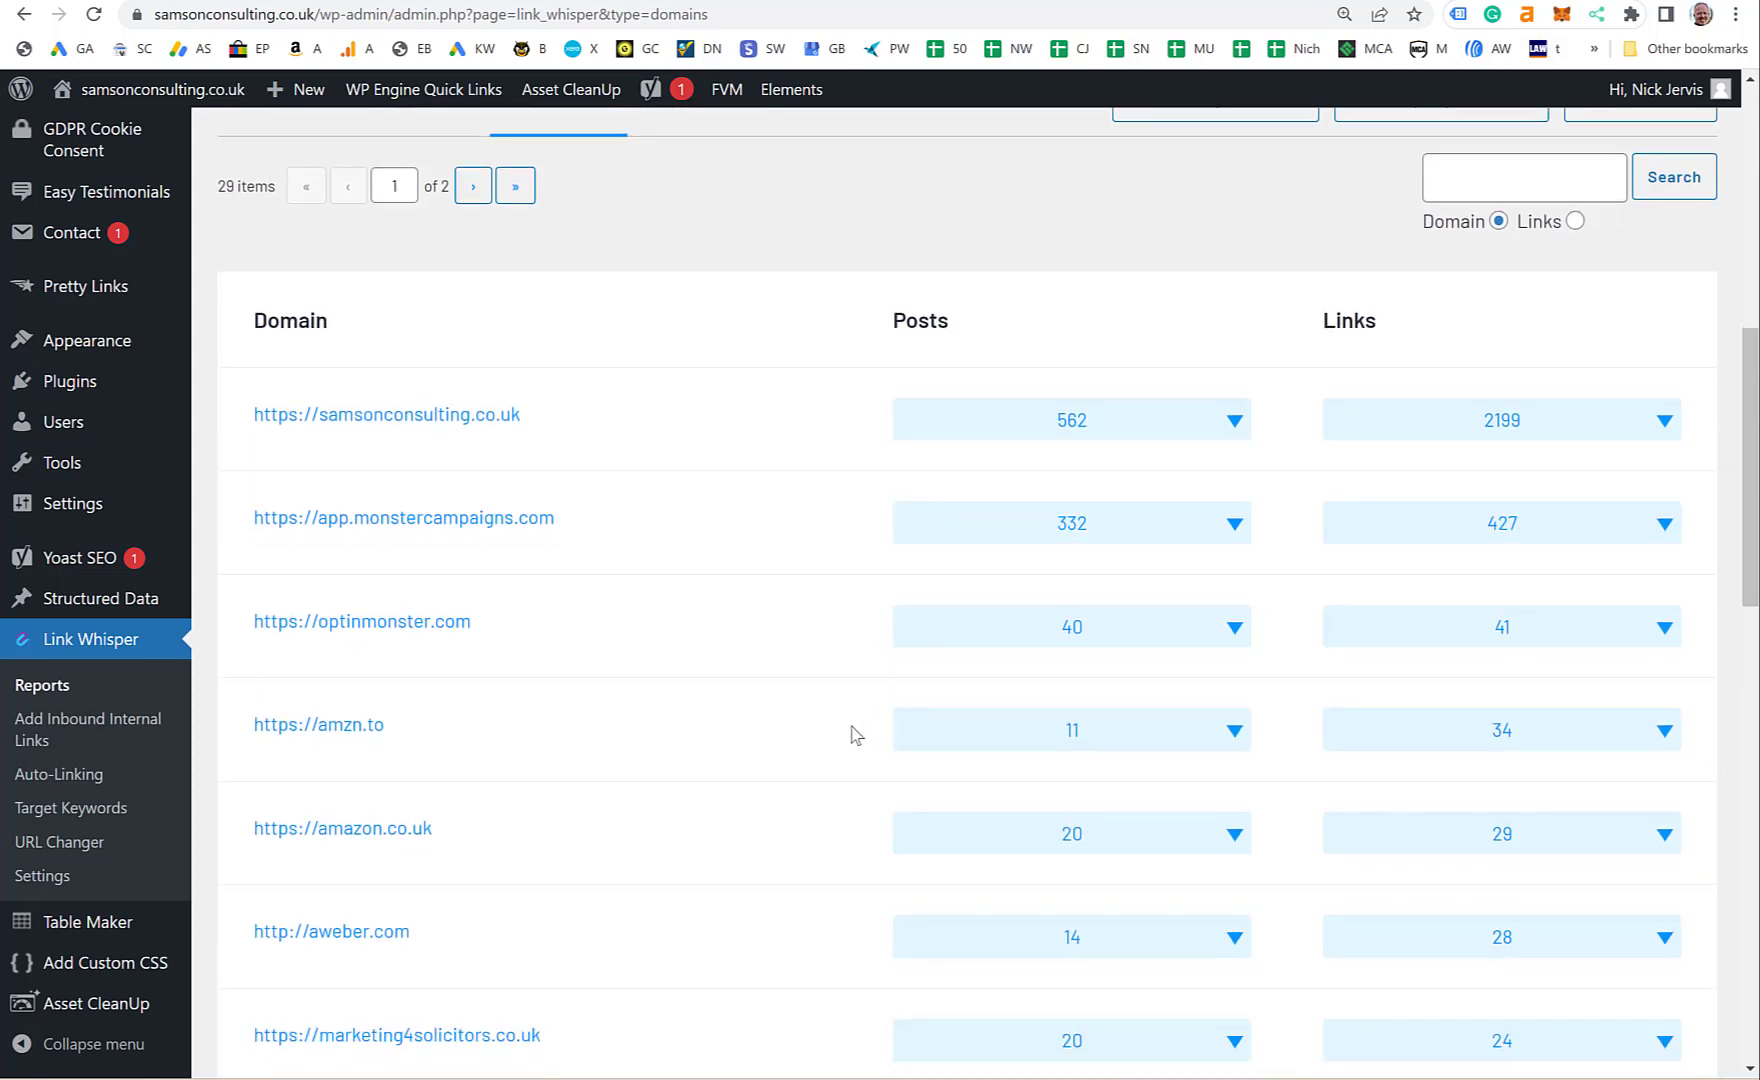
scroll(857, 735, down, 1)
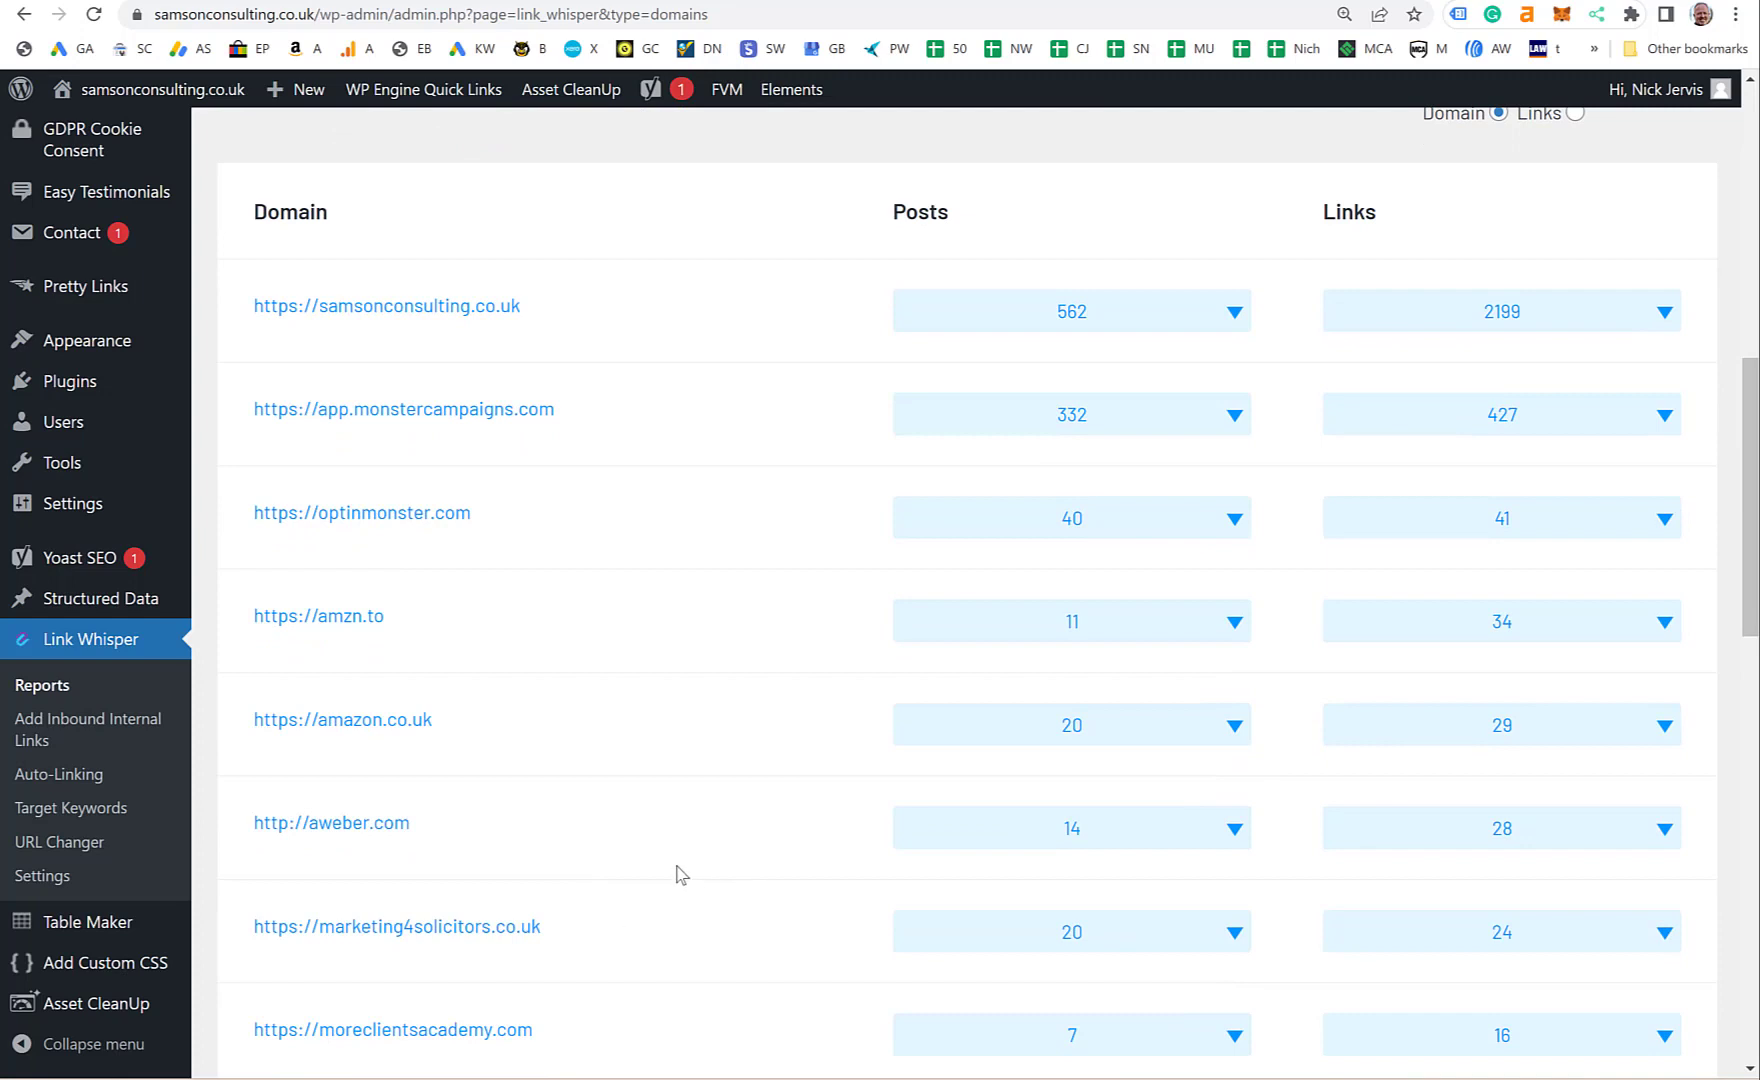
scroll(680, 853, down, 1)
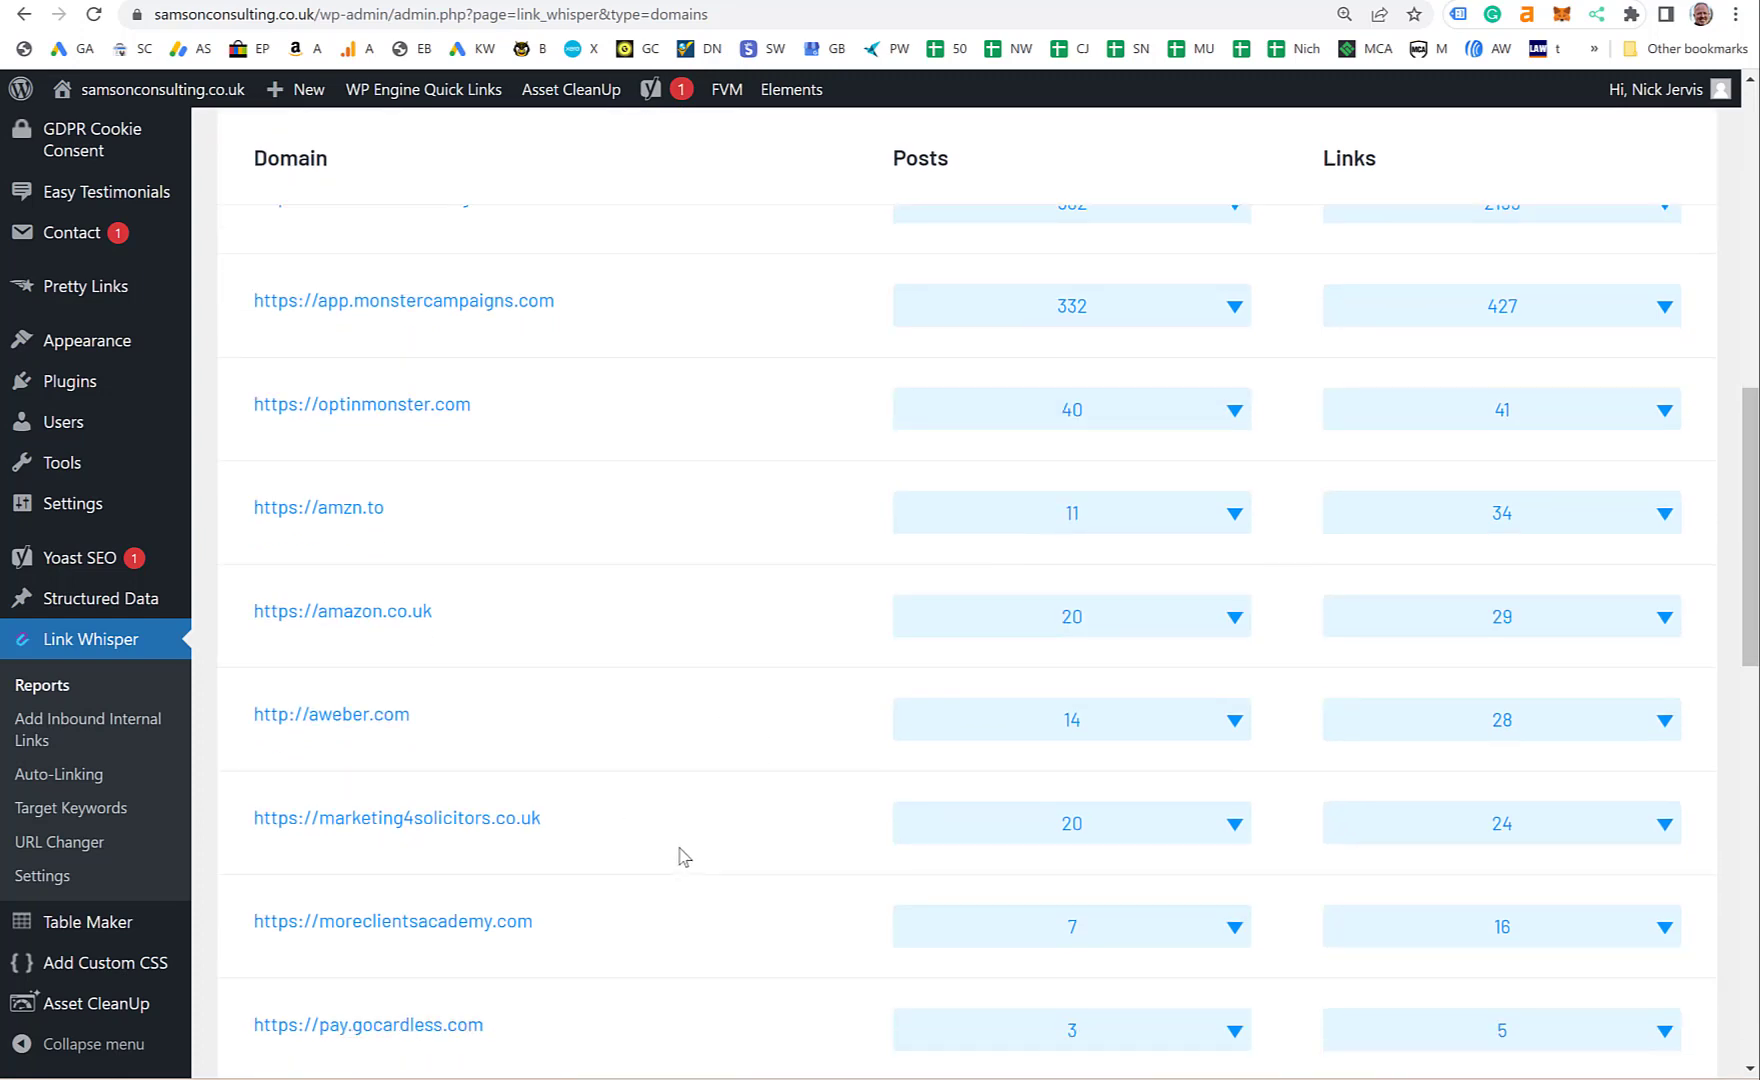
scroll(684, 845, up, 1)
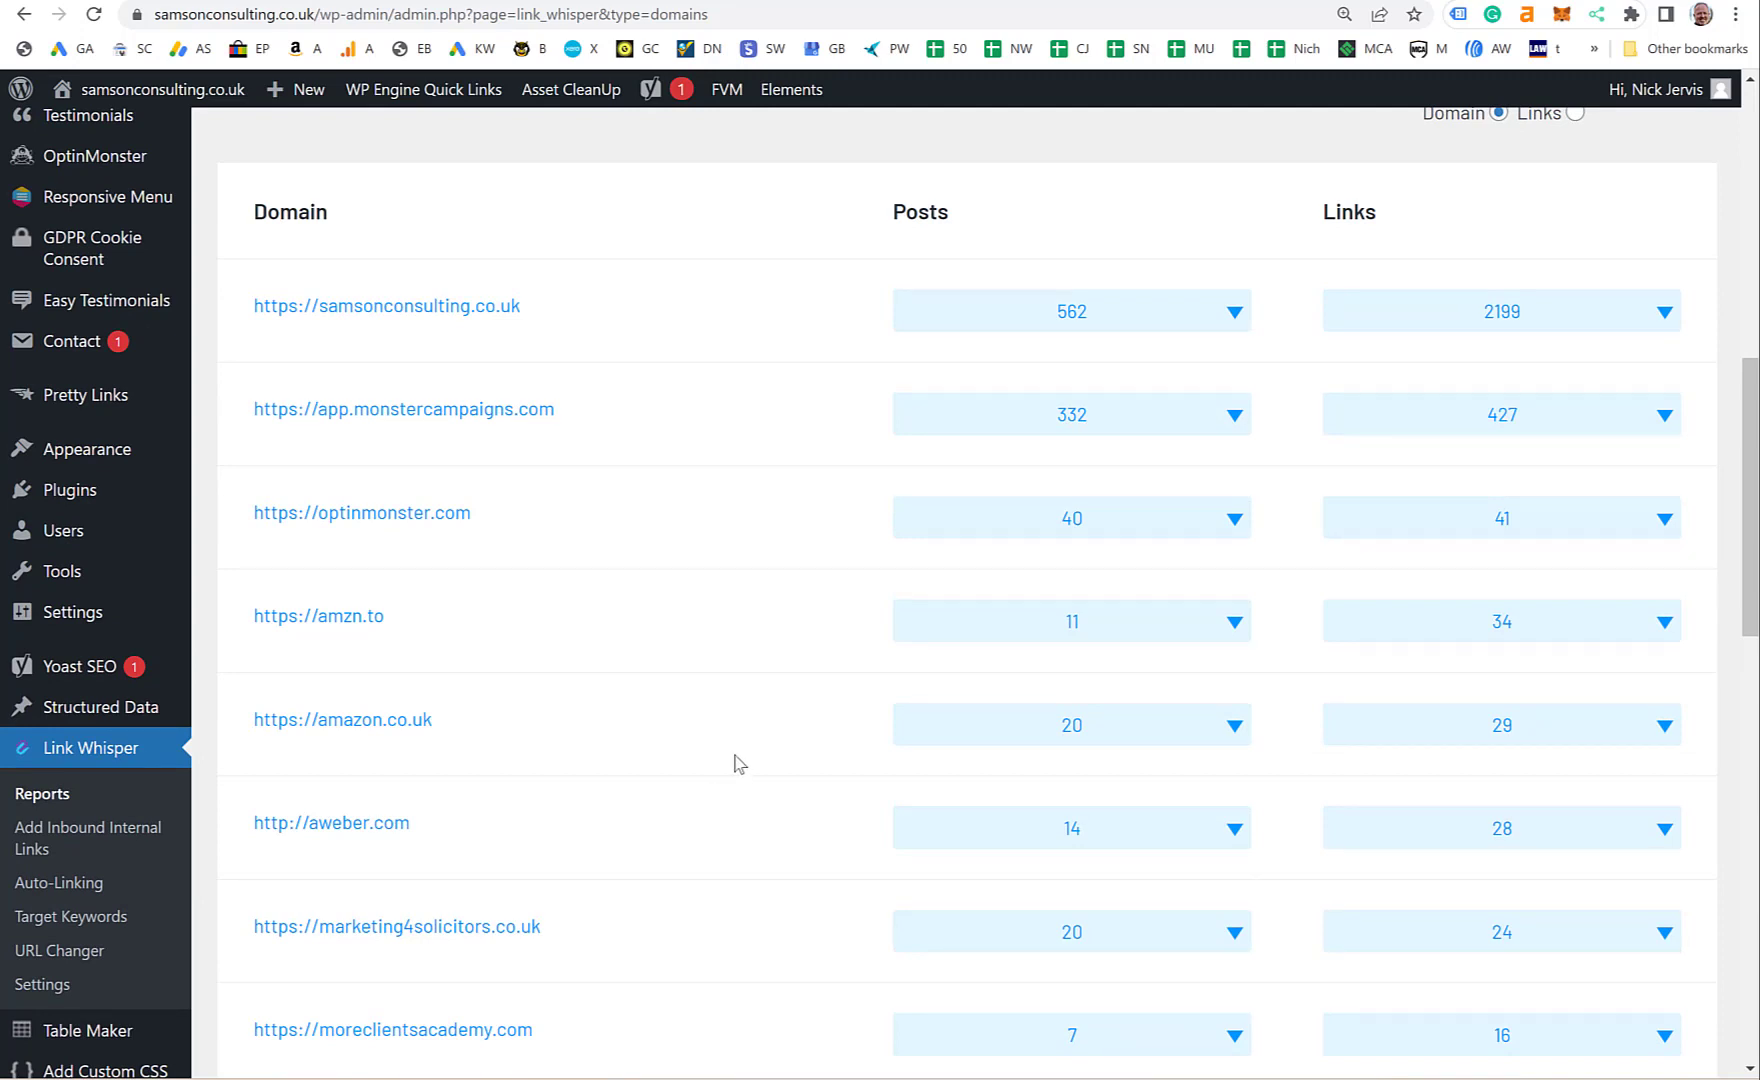
click(1235, 522)
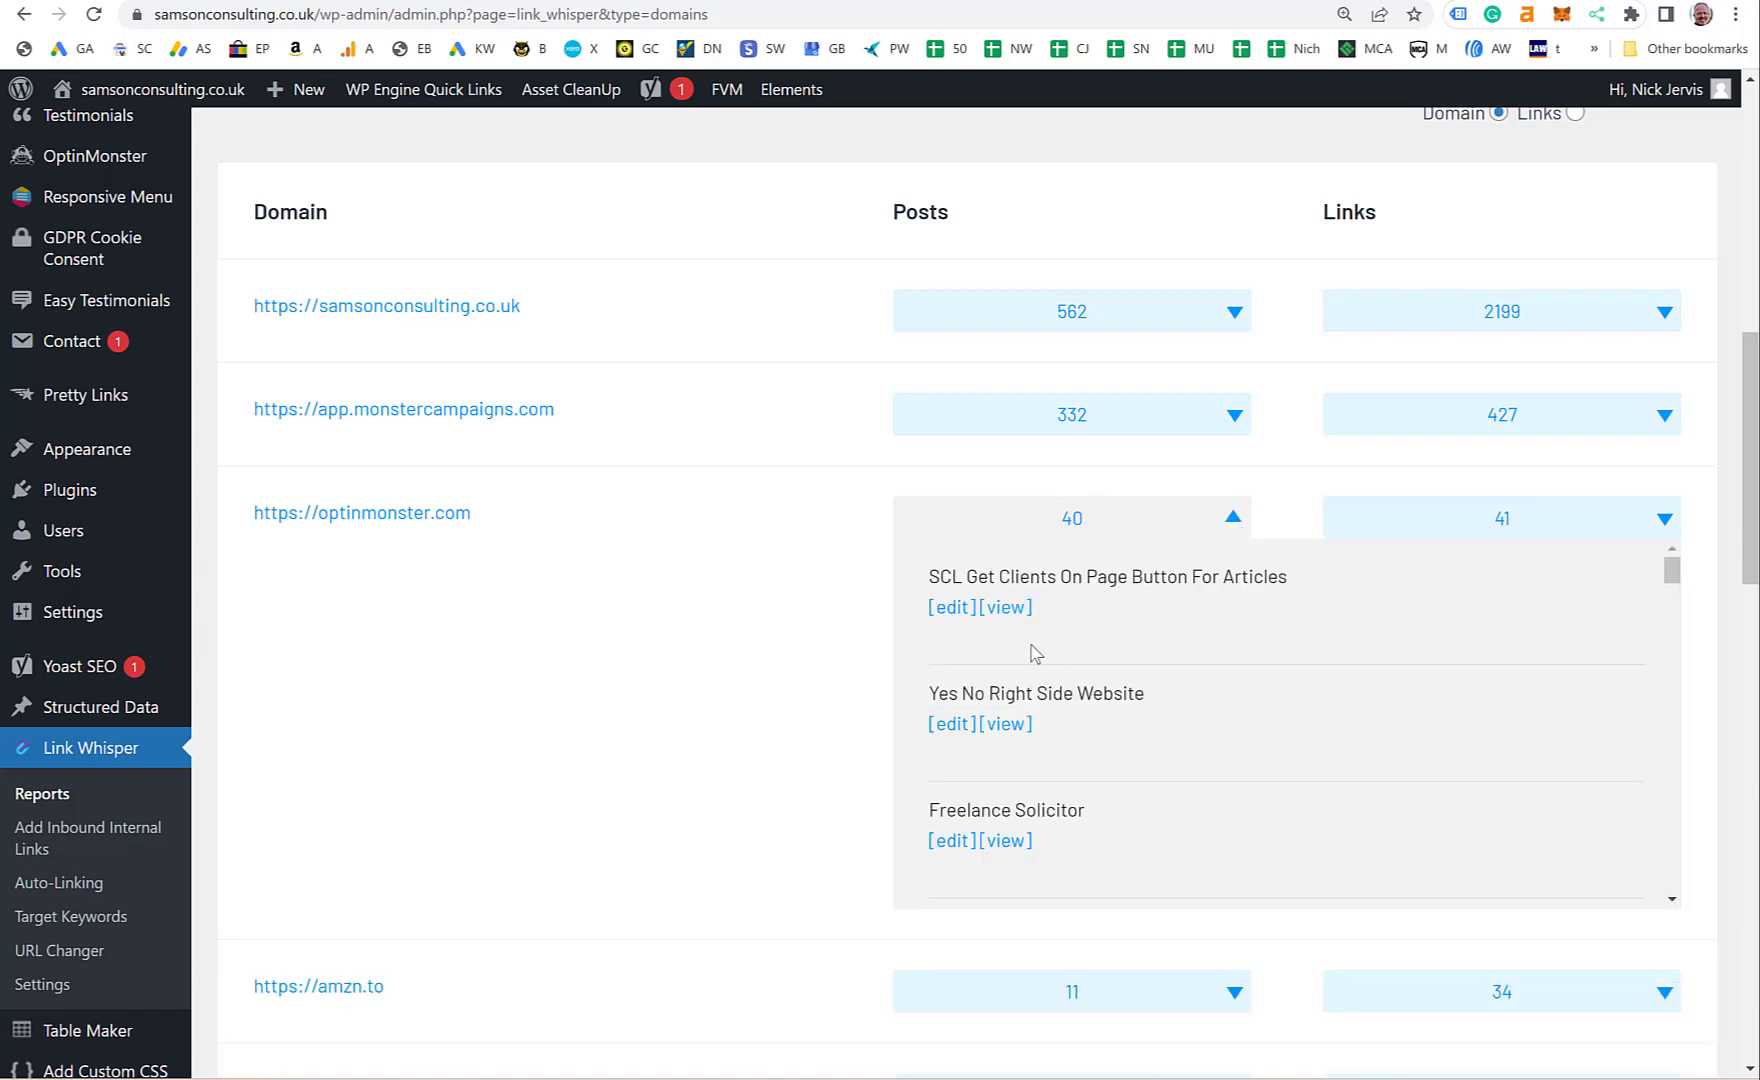
scroll(1075, 660, down, 5)
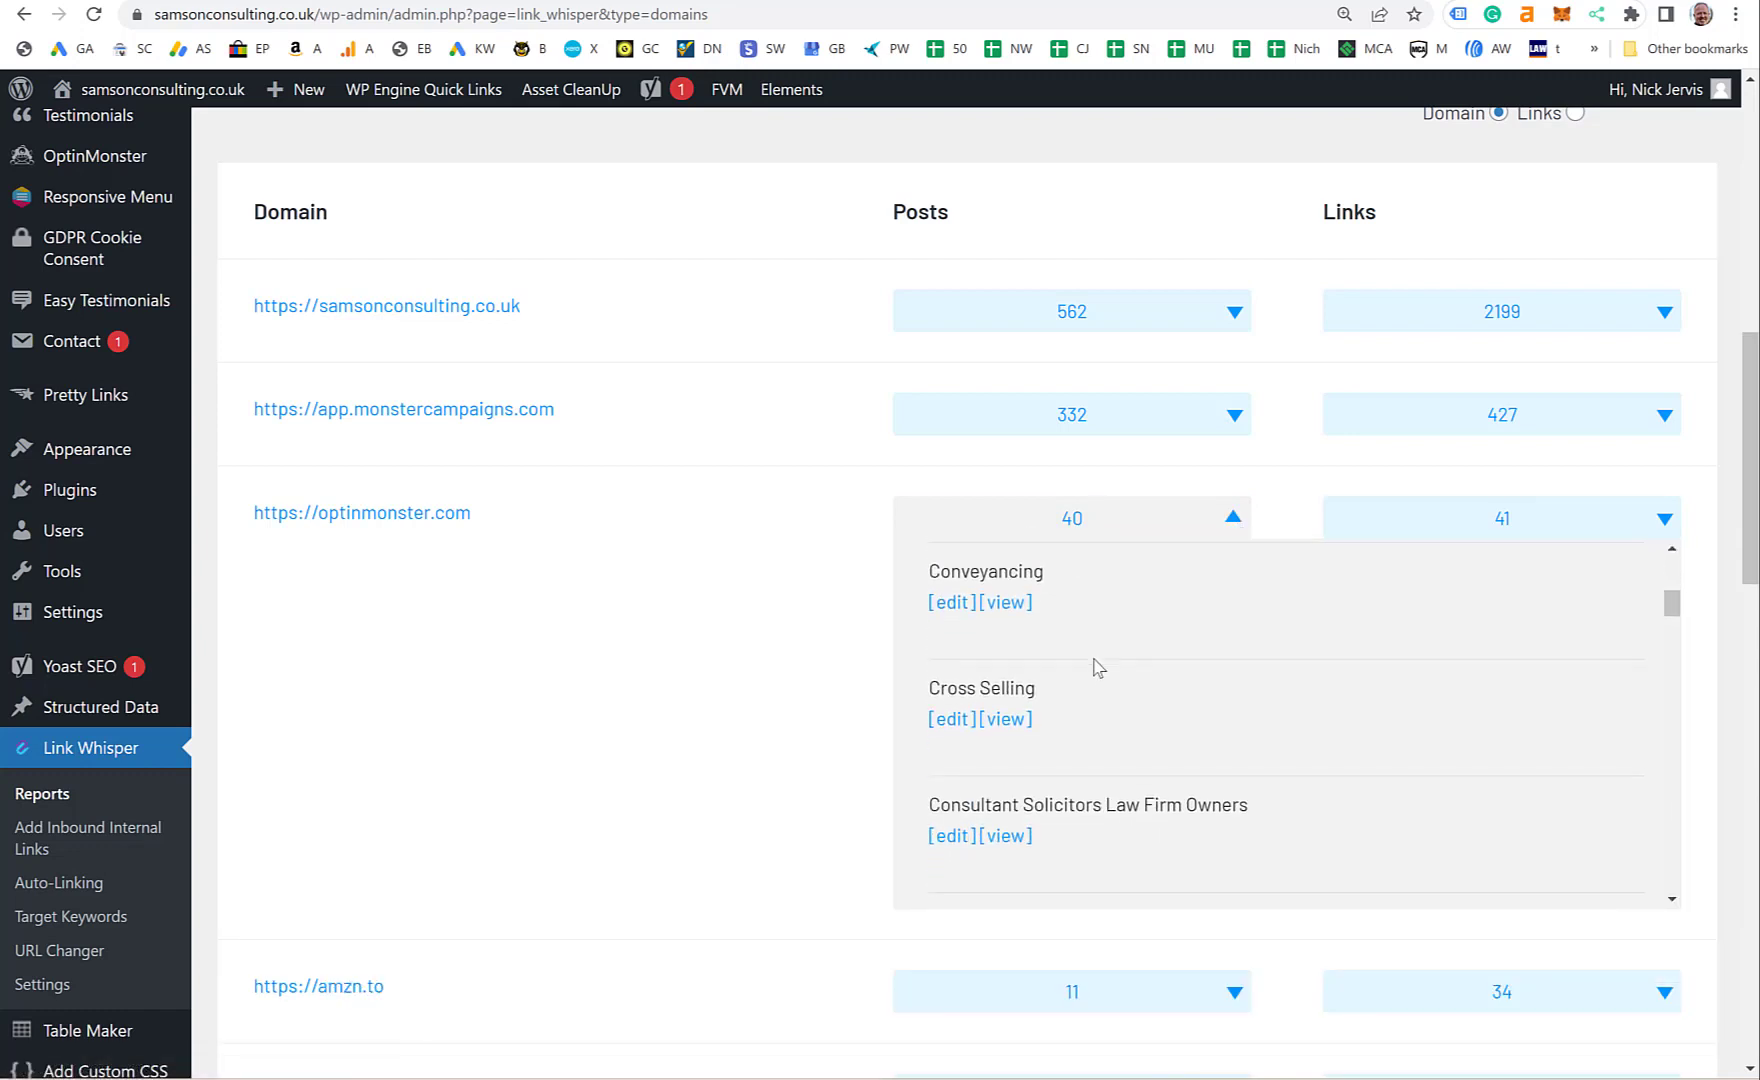
scroll(1097, 667, down, 3)
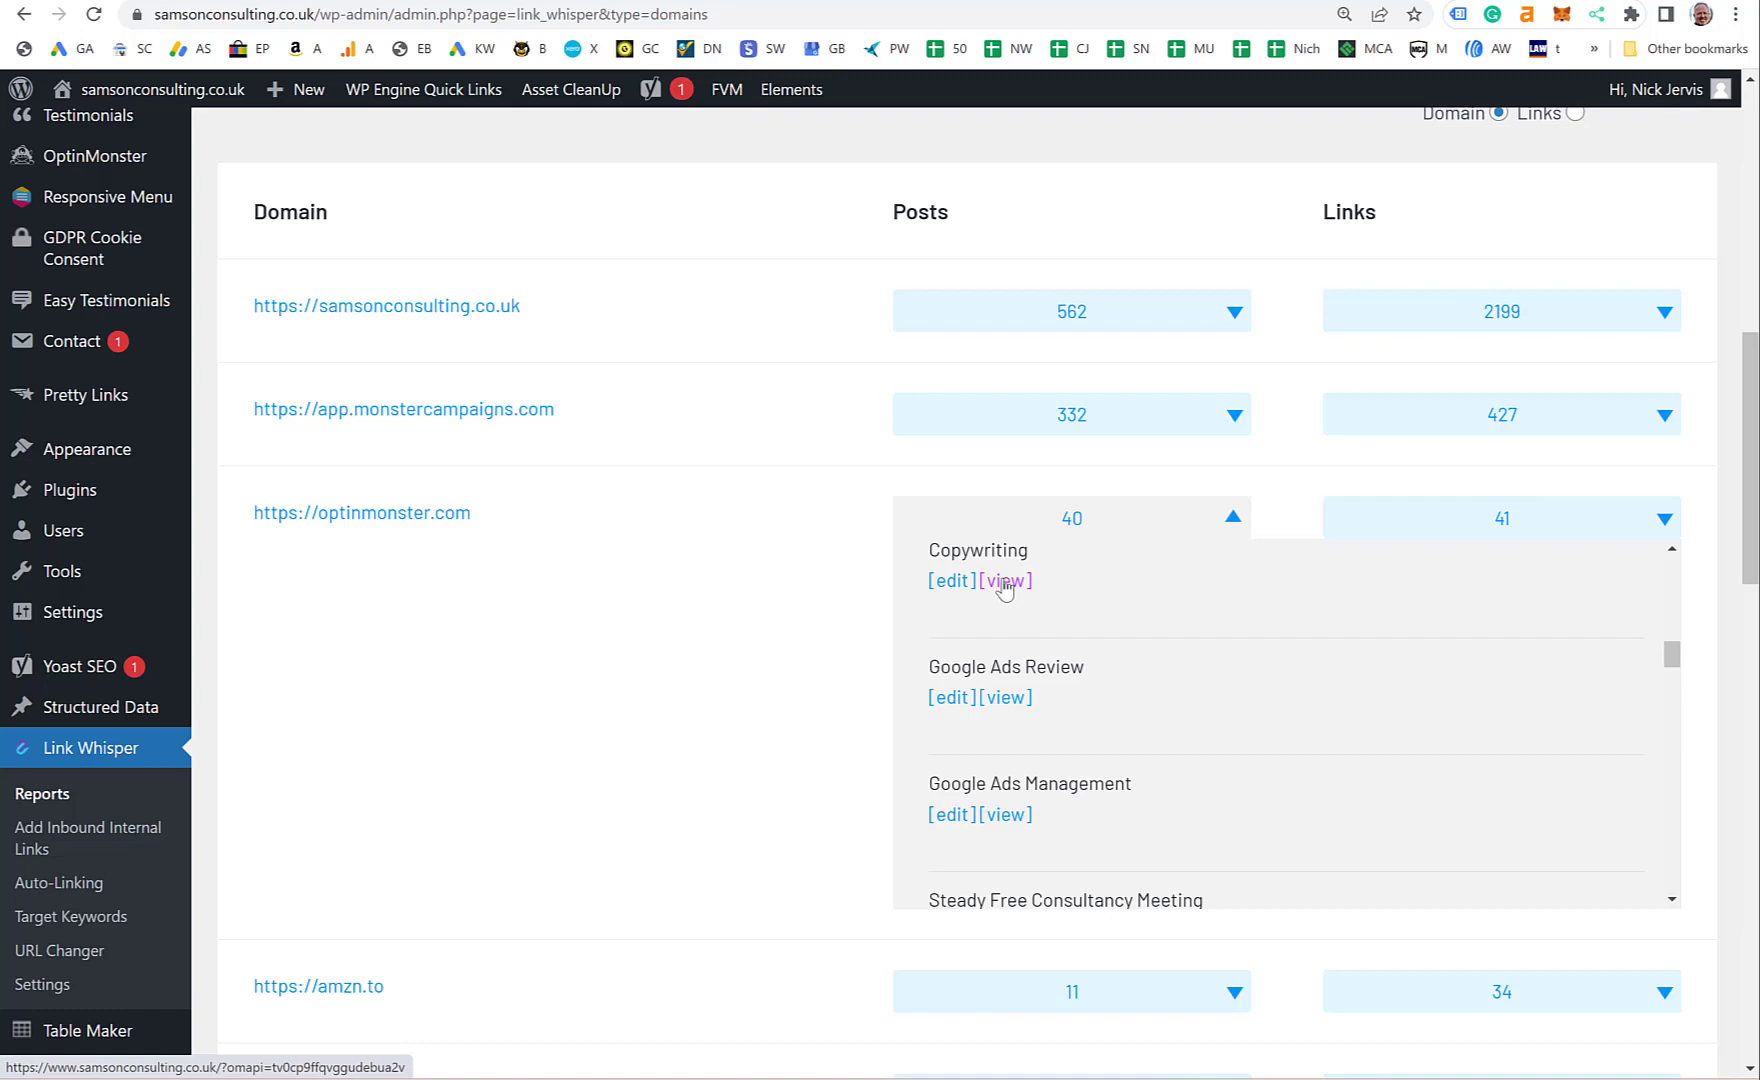
scroll(1128, 633, up, 5)
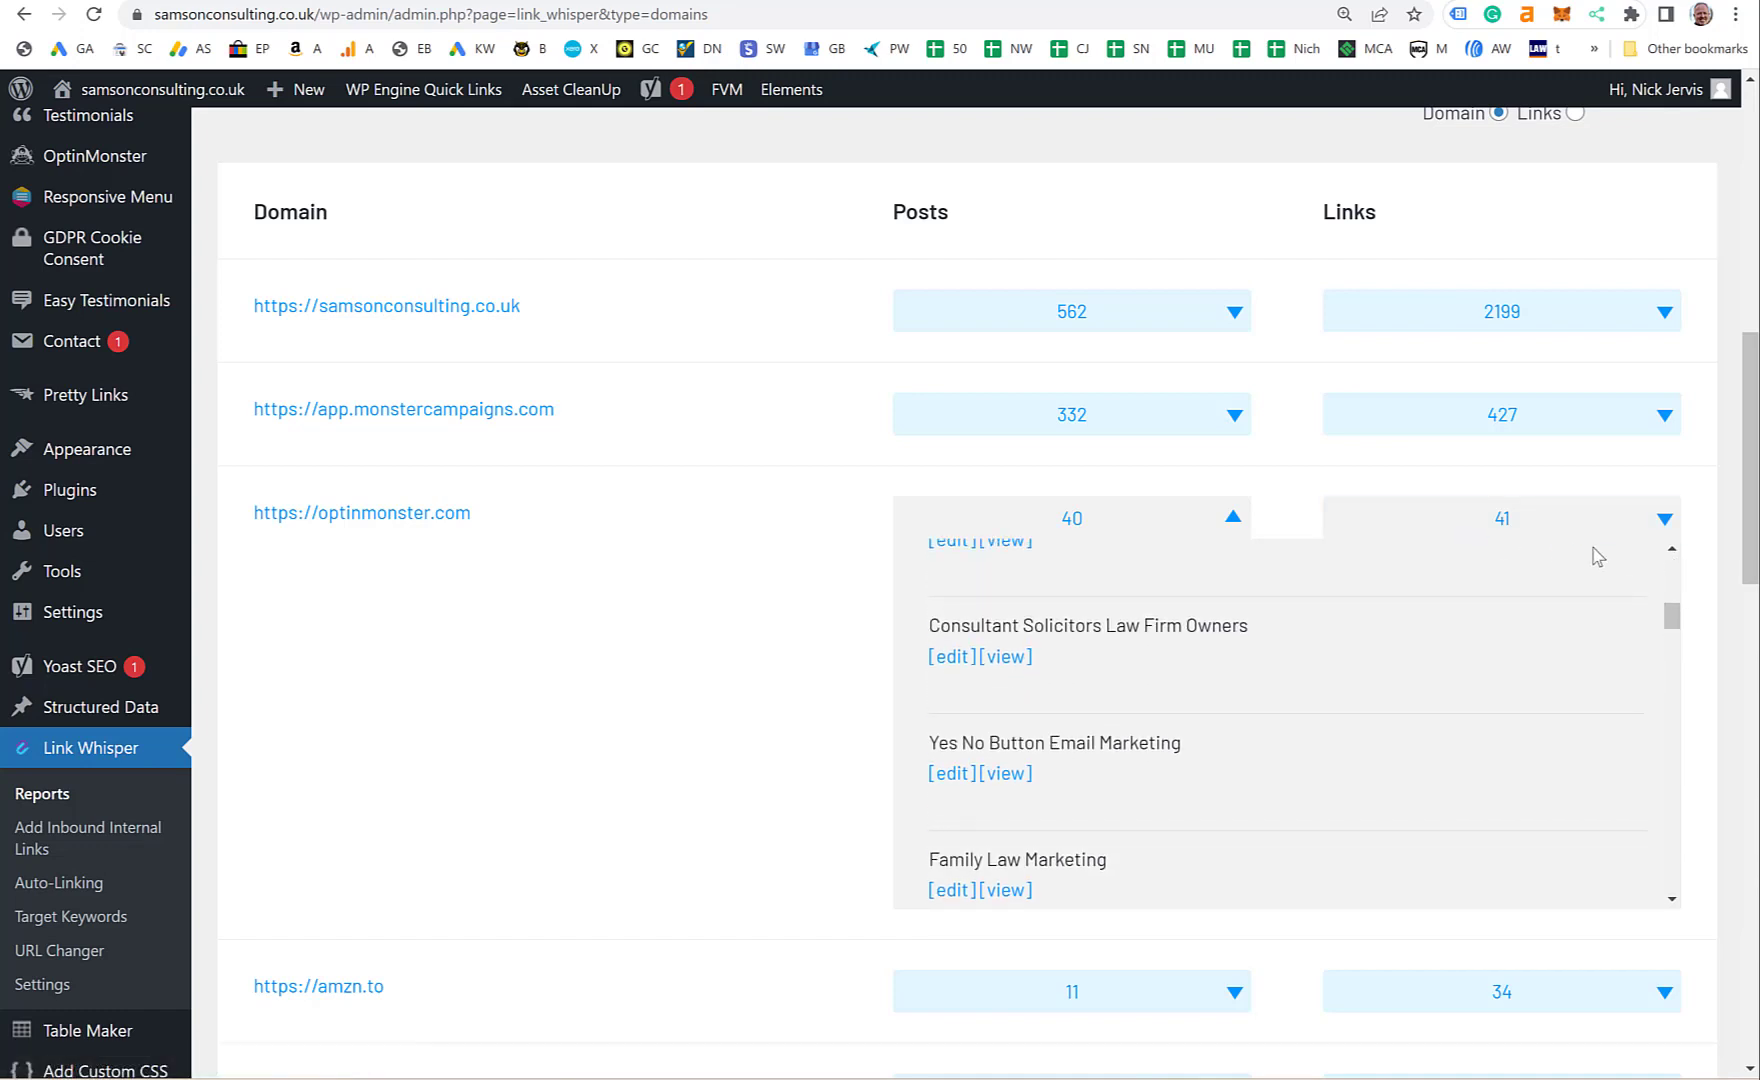
click(1240, 517)
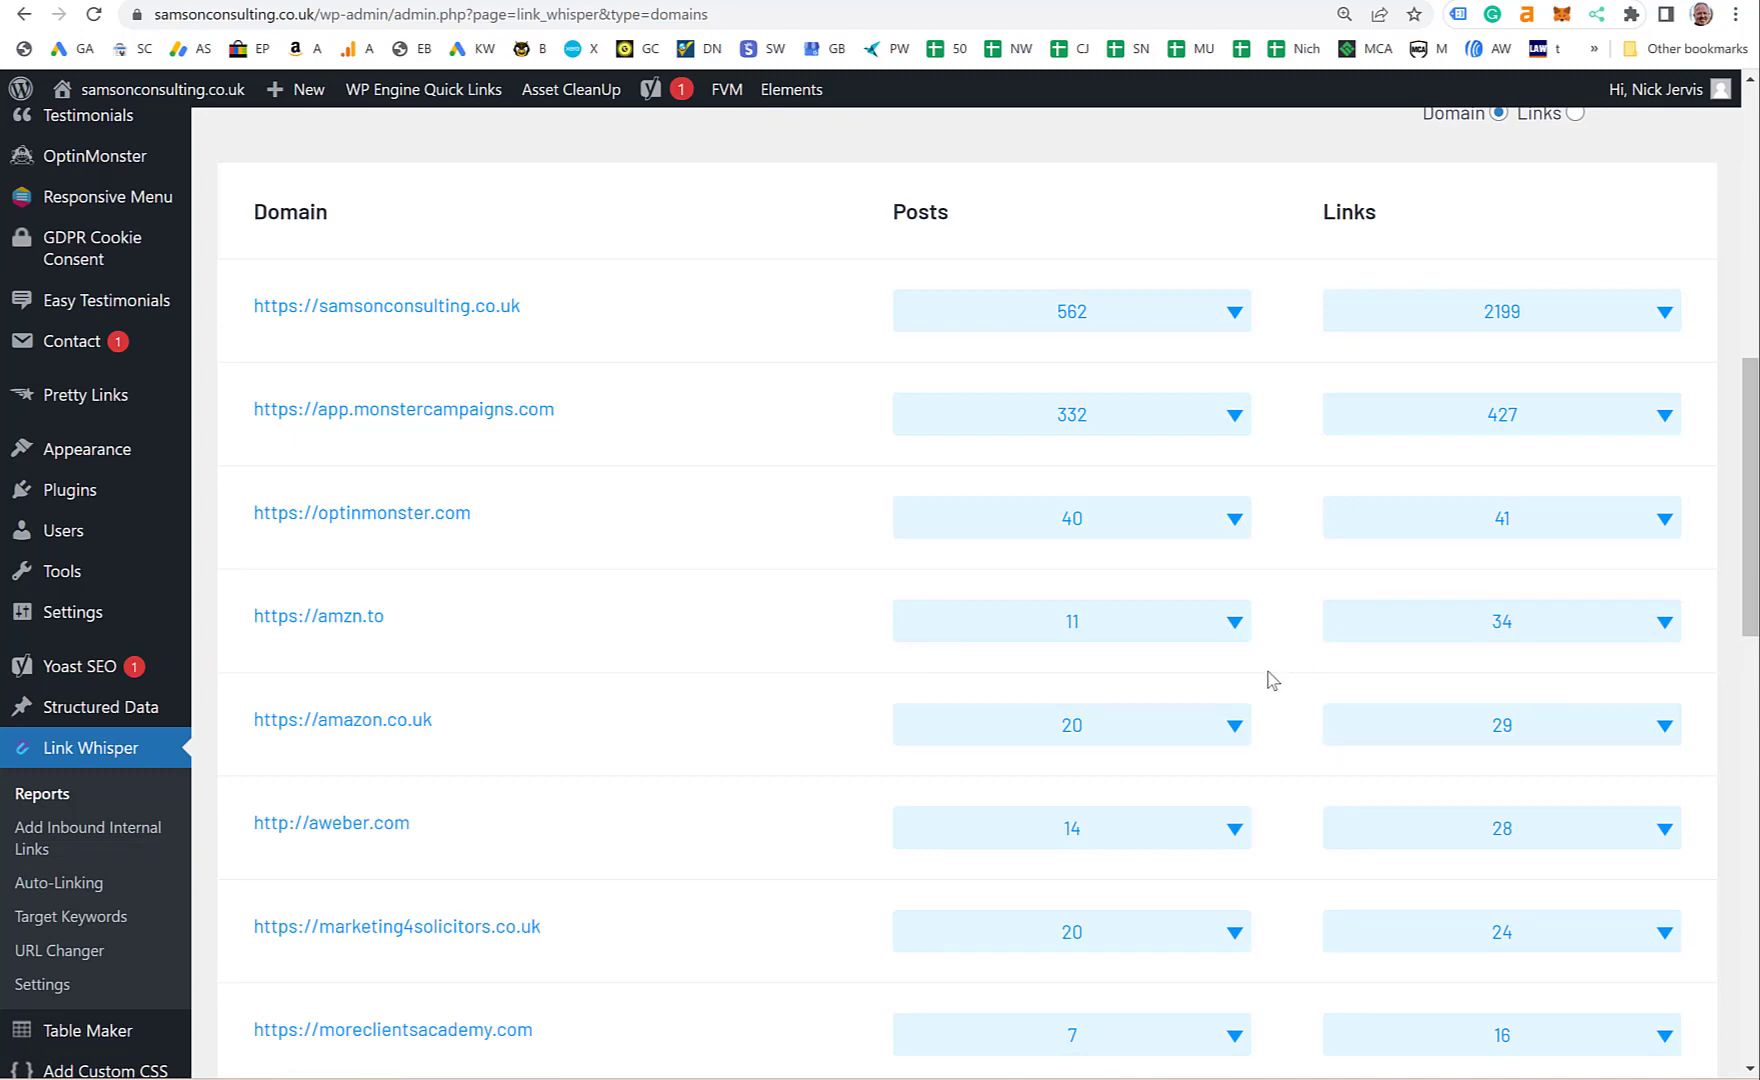
scroll(1250, 670, down, 2)
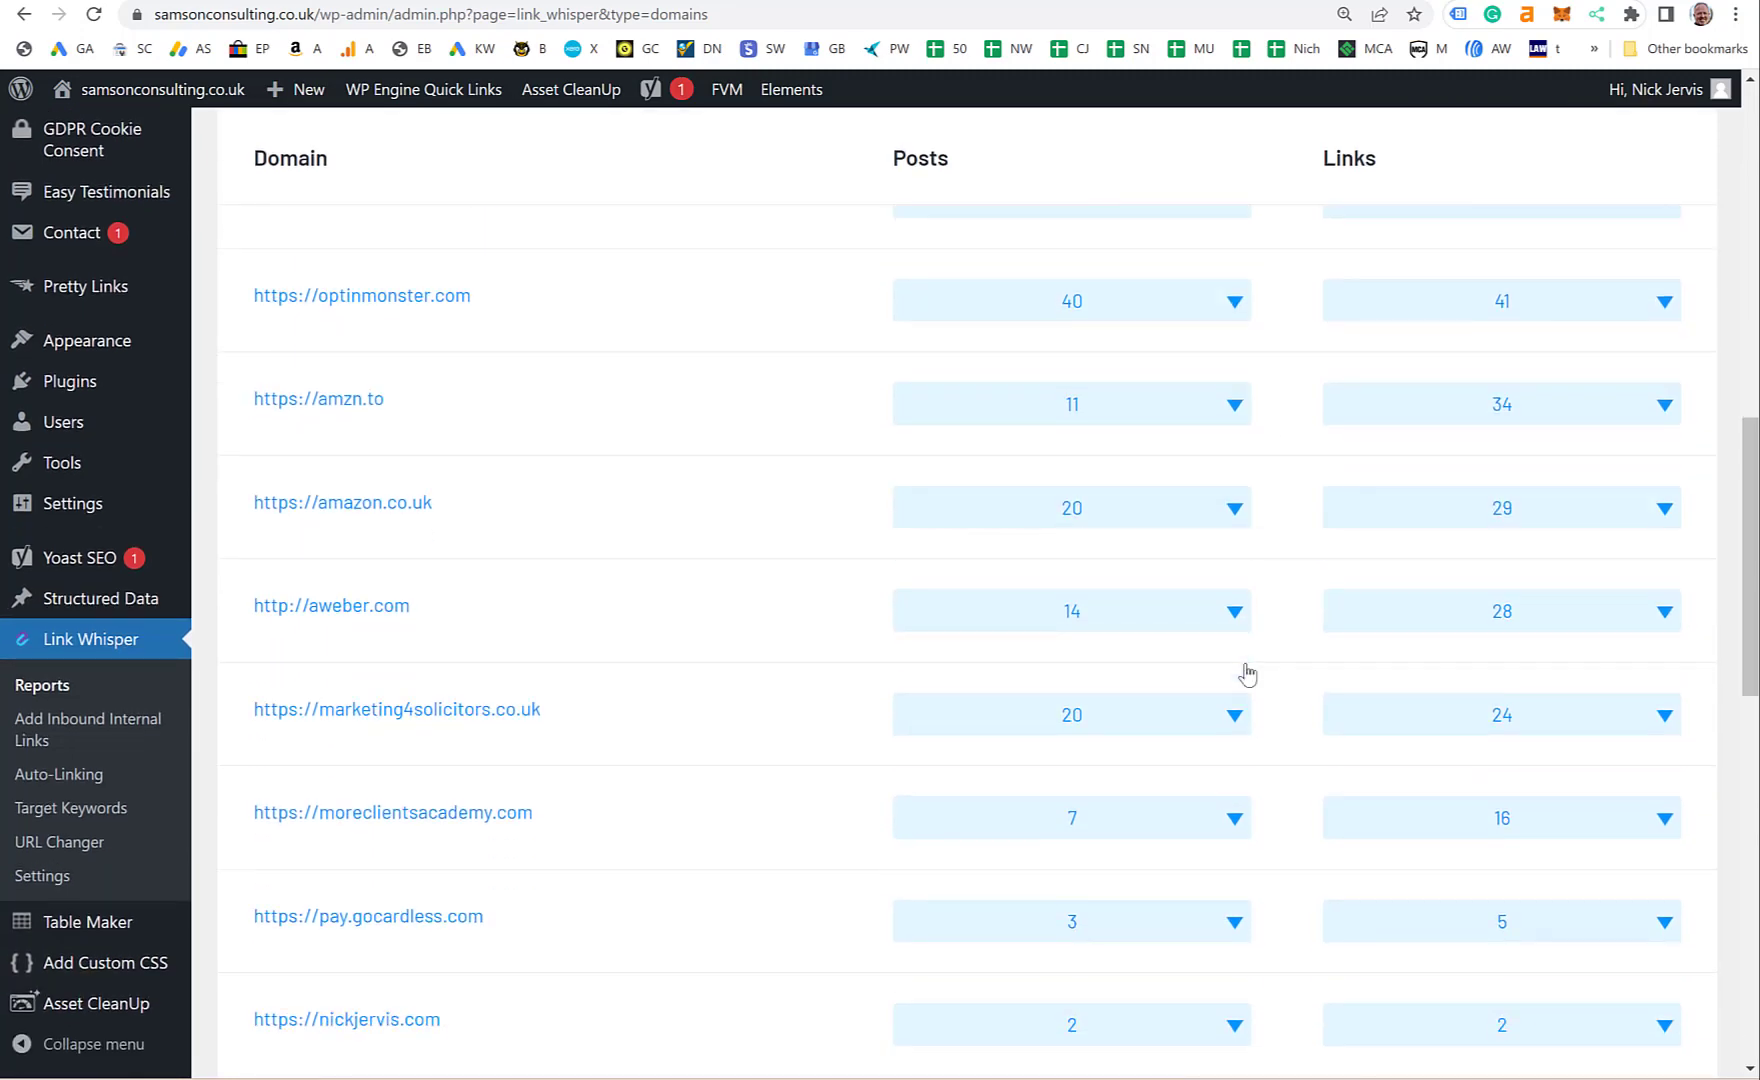
scroll(1248, 675, down, 5)
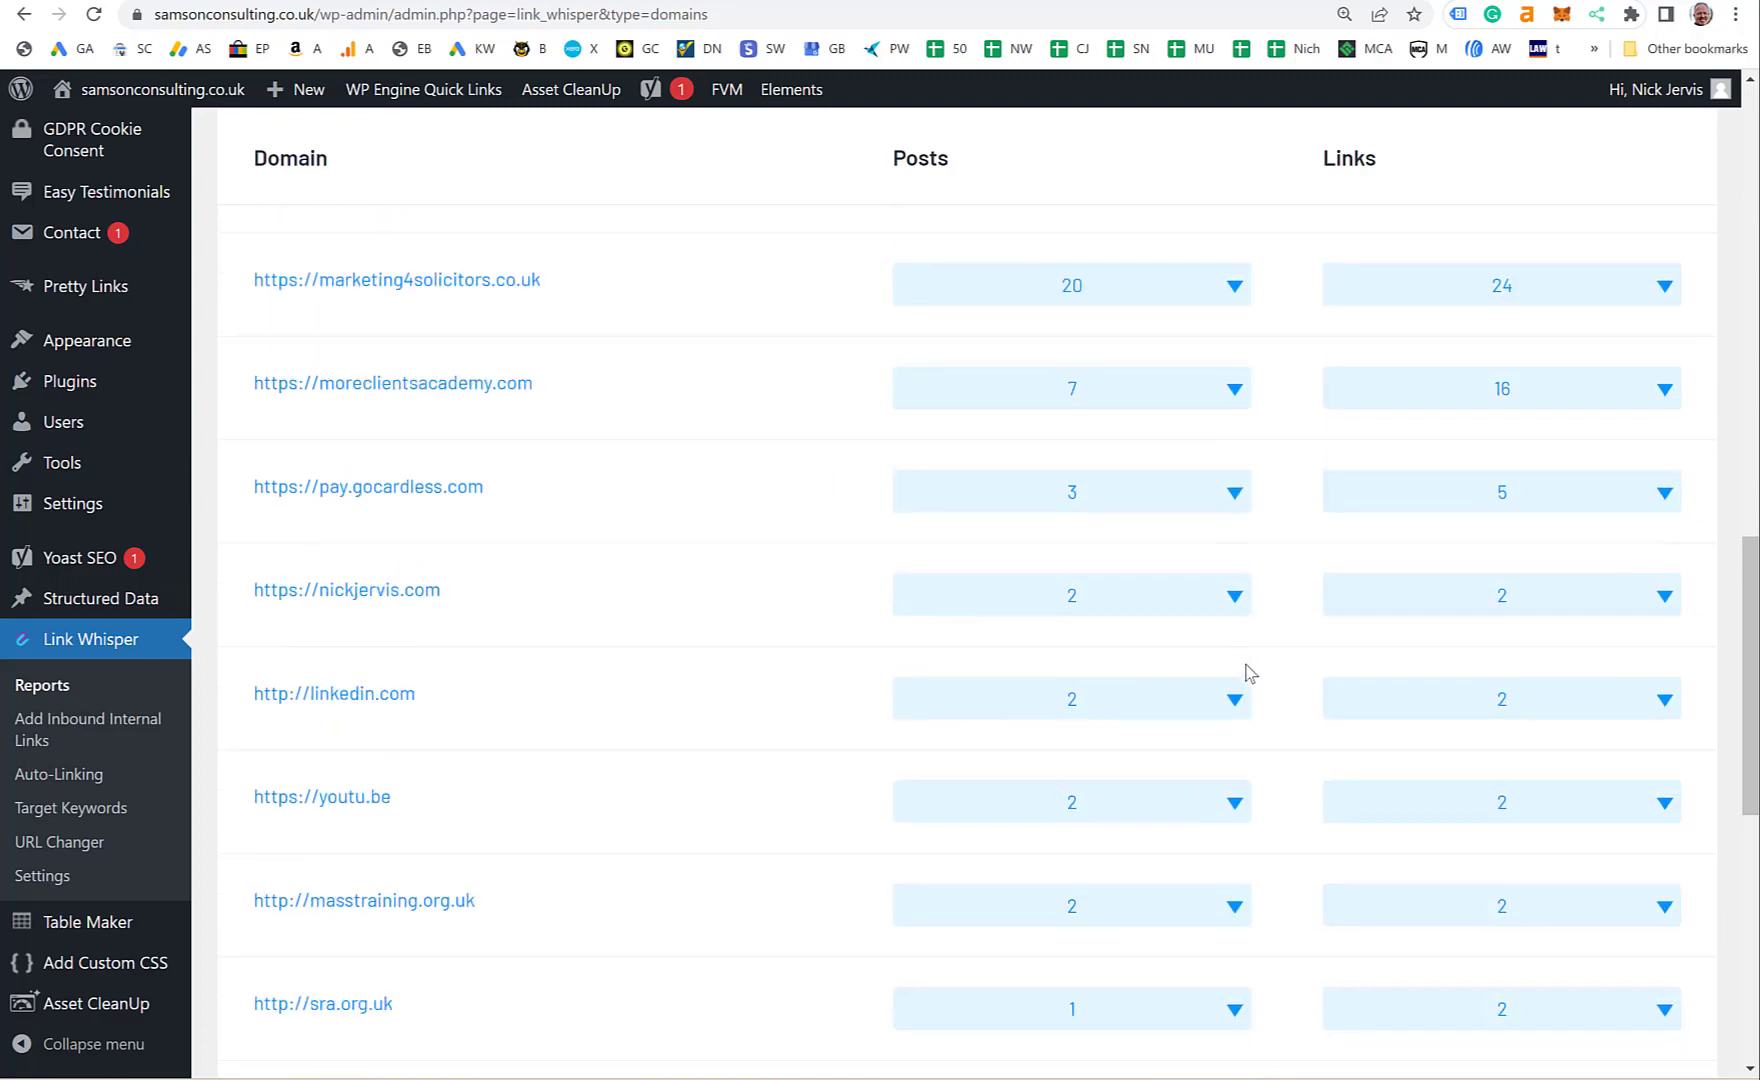
scroll(1247, 676, up, 15)
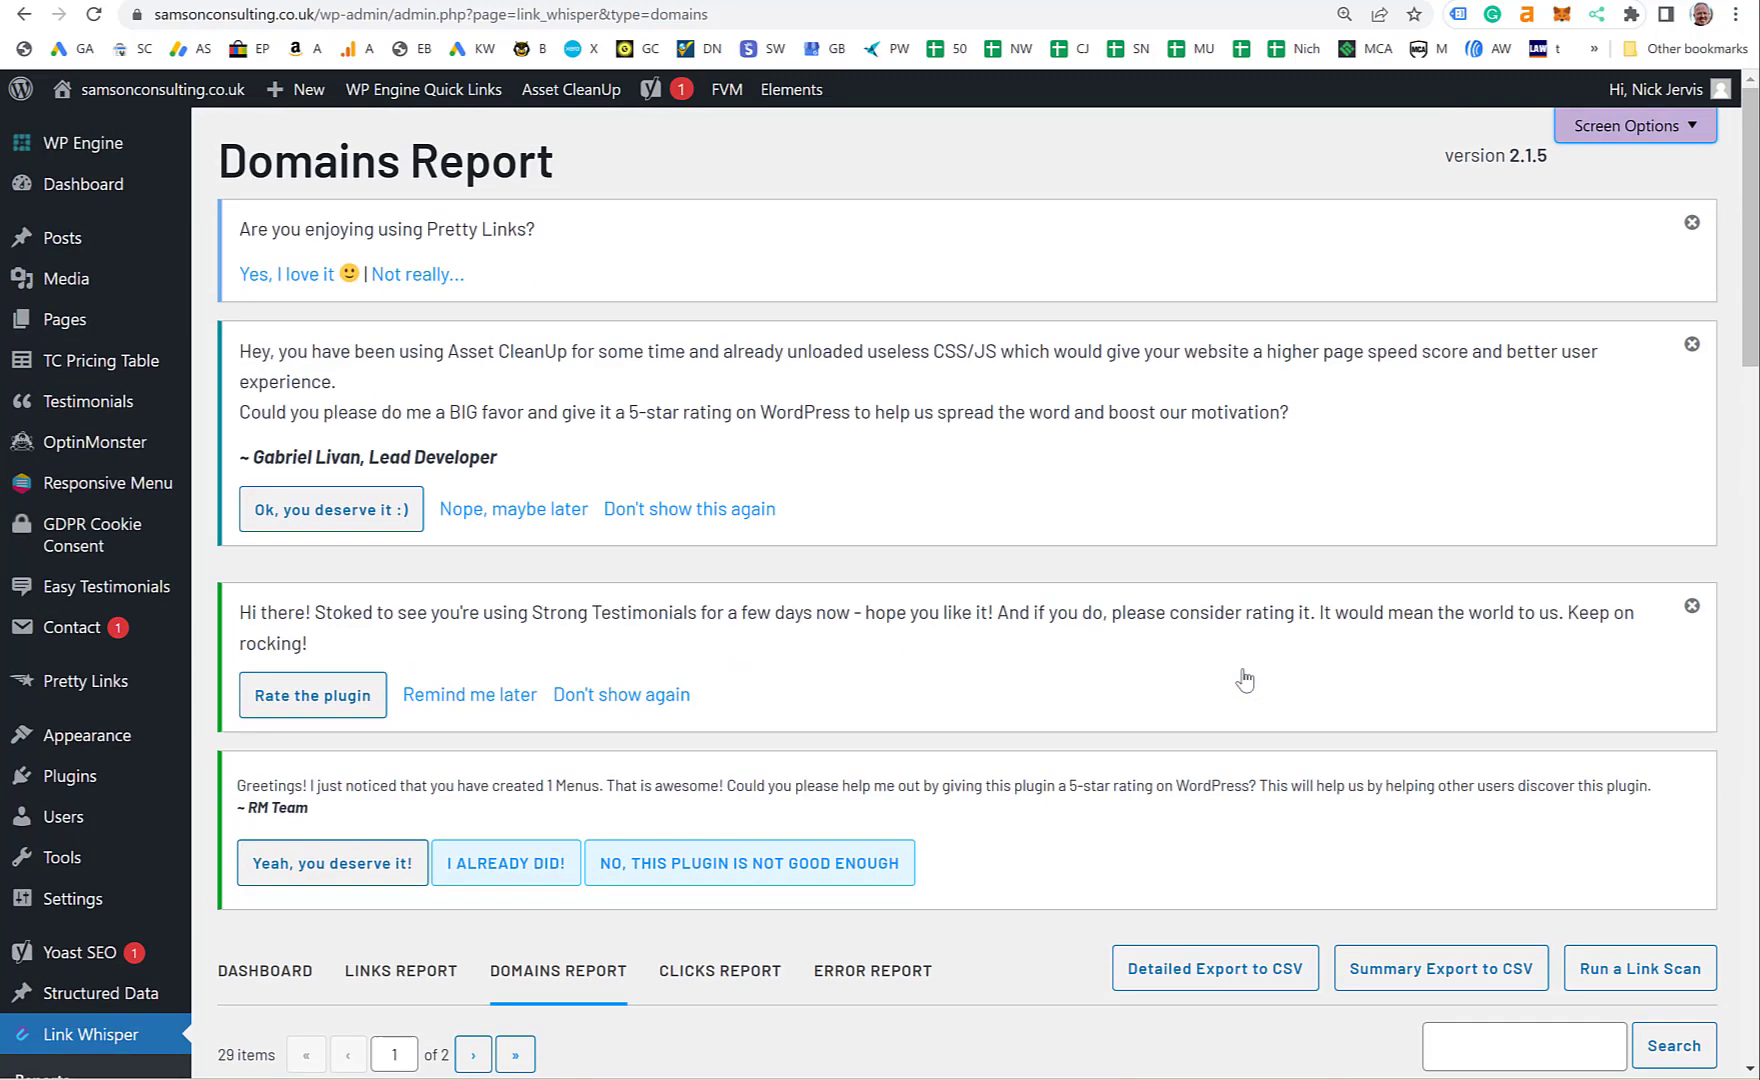
scroll(1240, 678, down, 4)
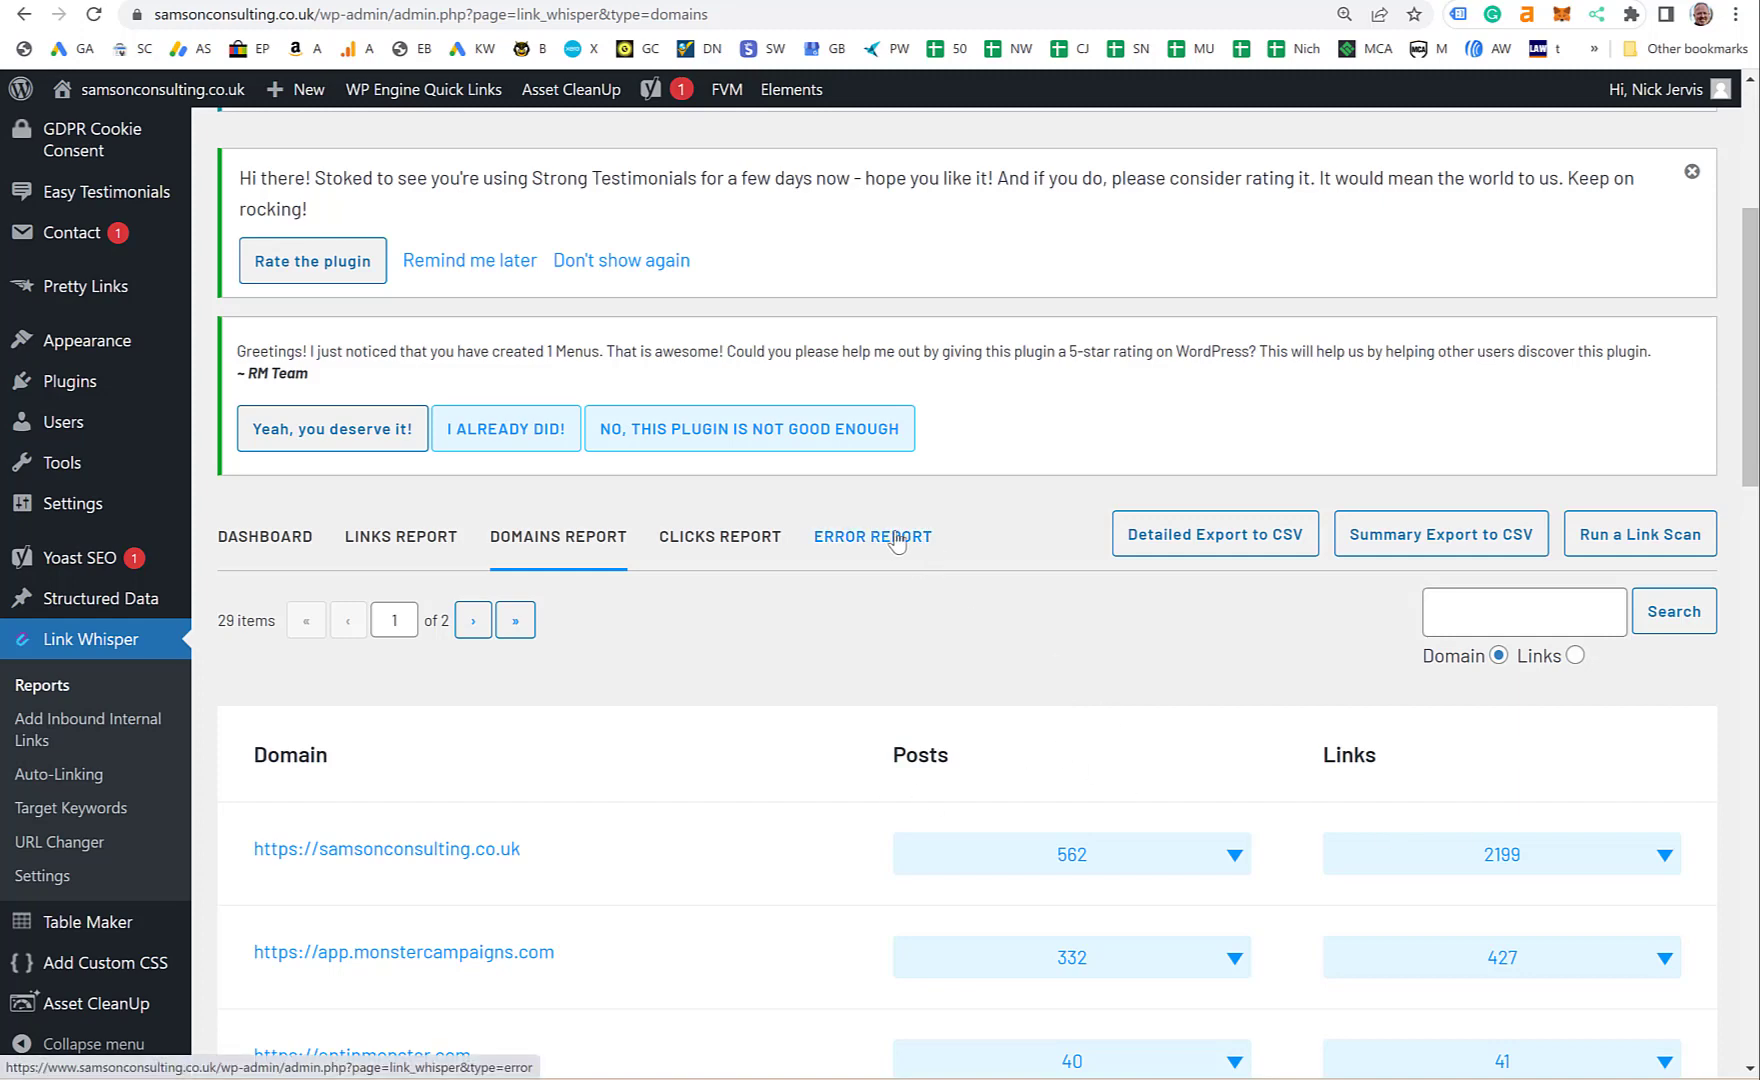
- Open the Clicks Report and scroll its 682 posts, each showing 0 link clicks
click(745, 541)
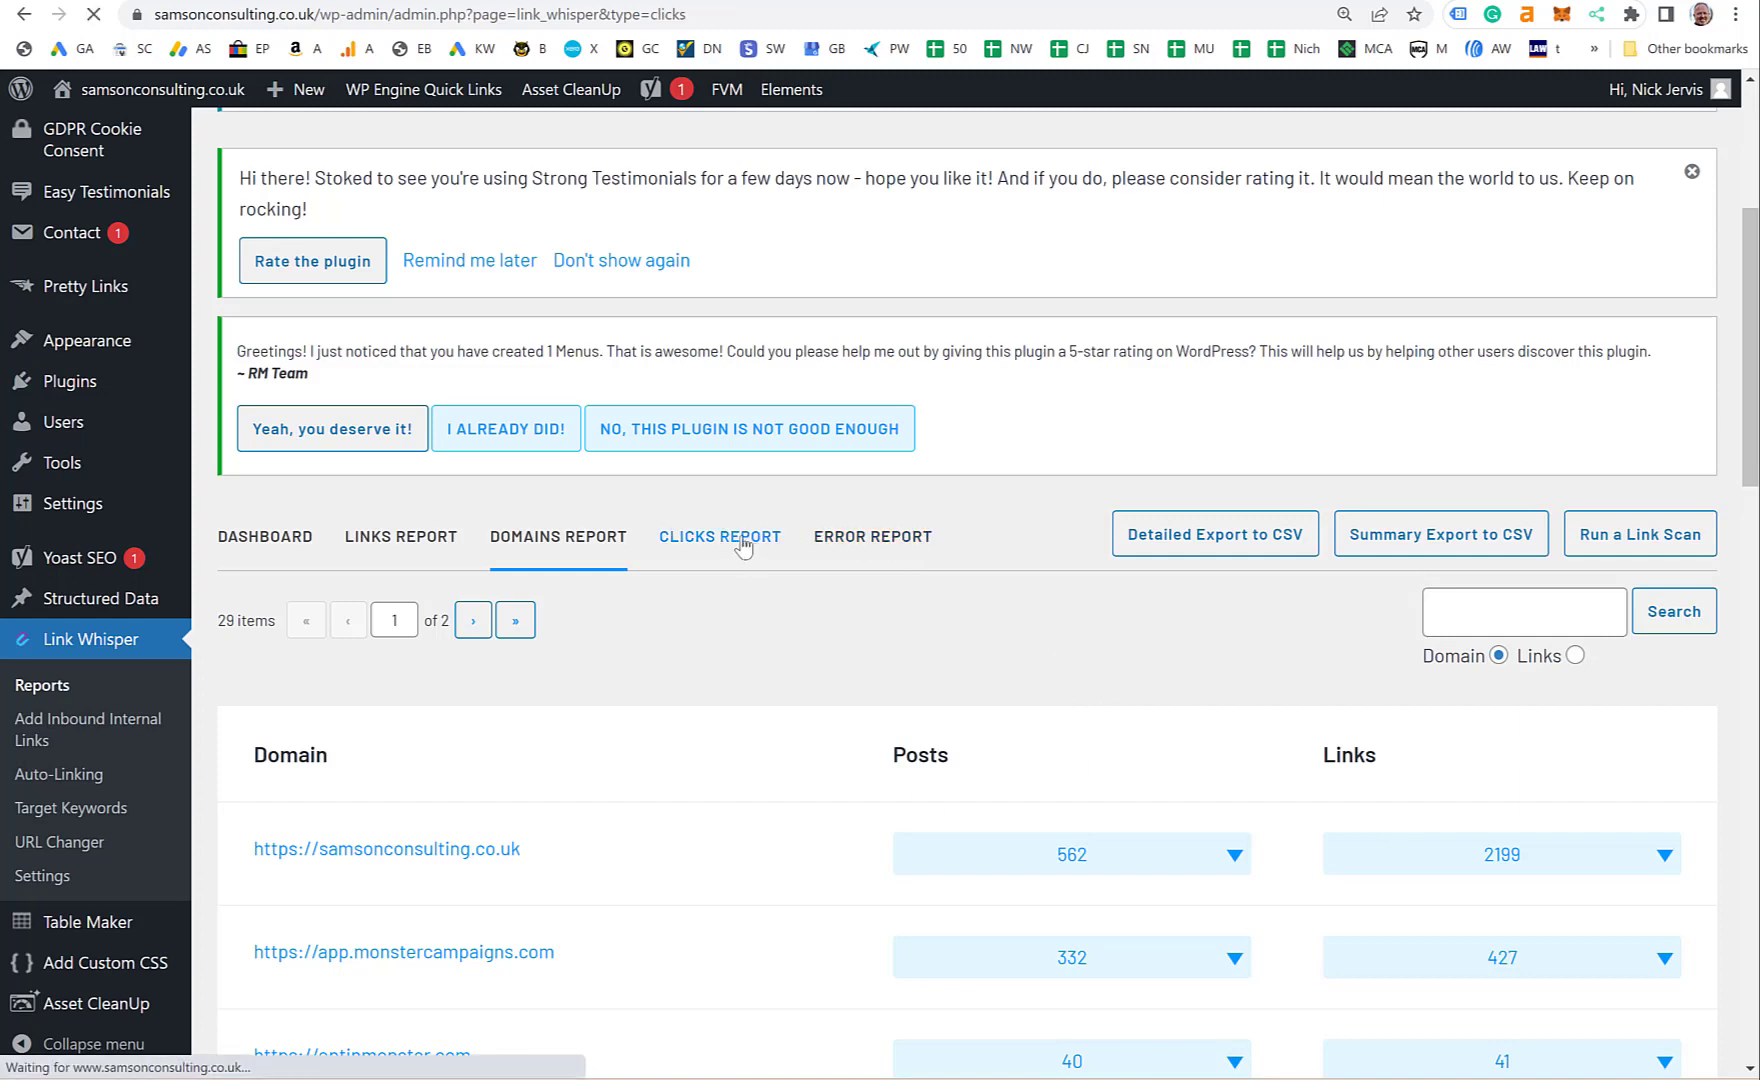
scroll(1072, 583, down, 3)
scroll(1136, 585, down, 3)
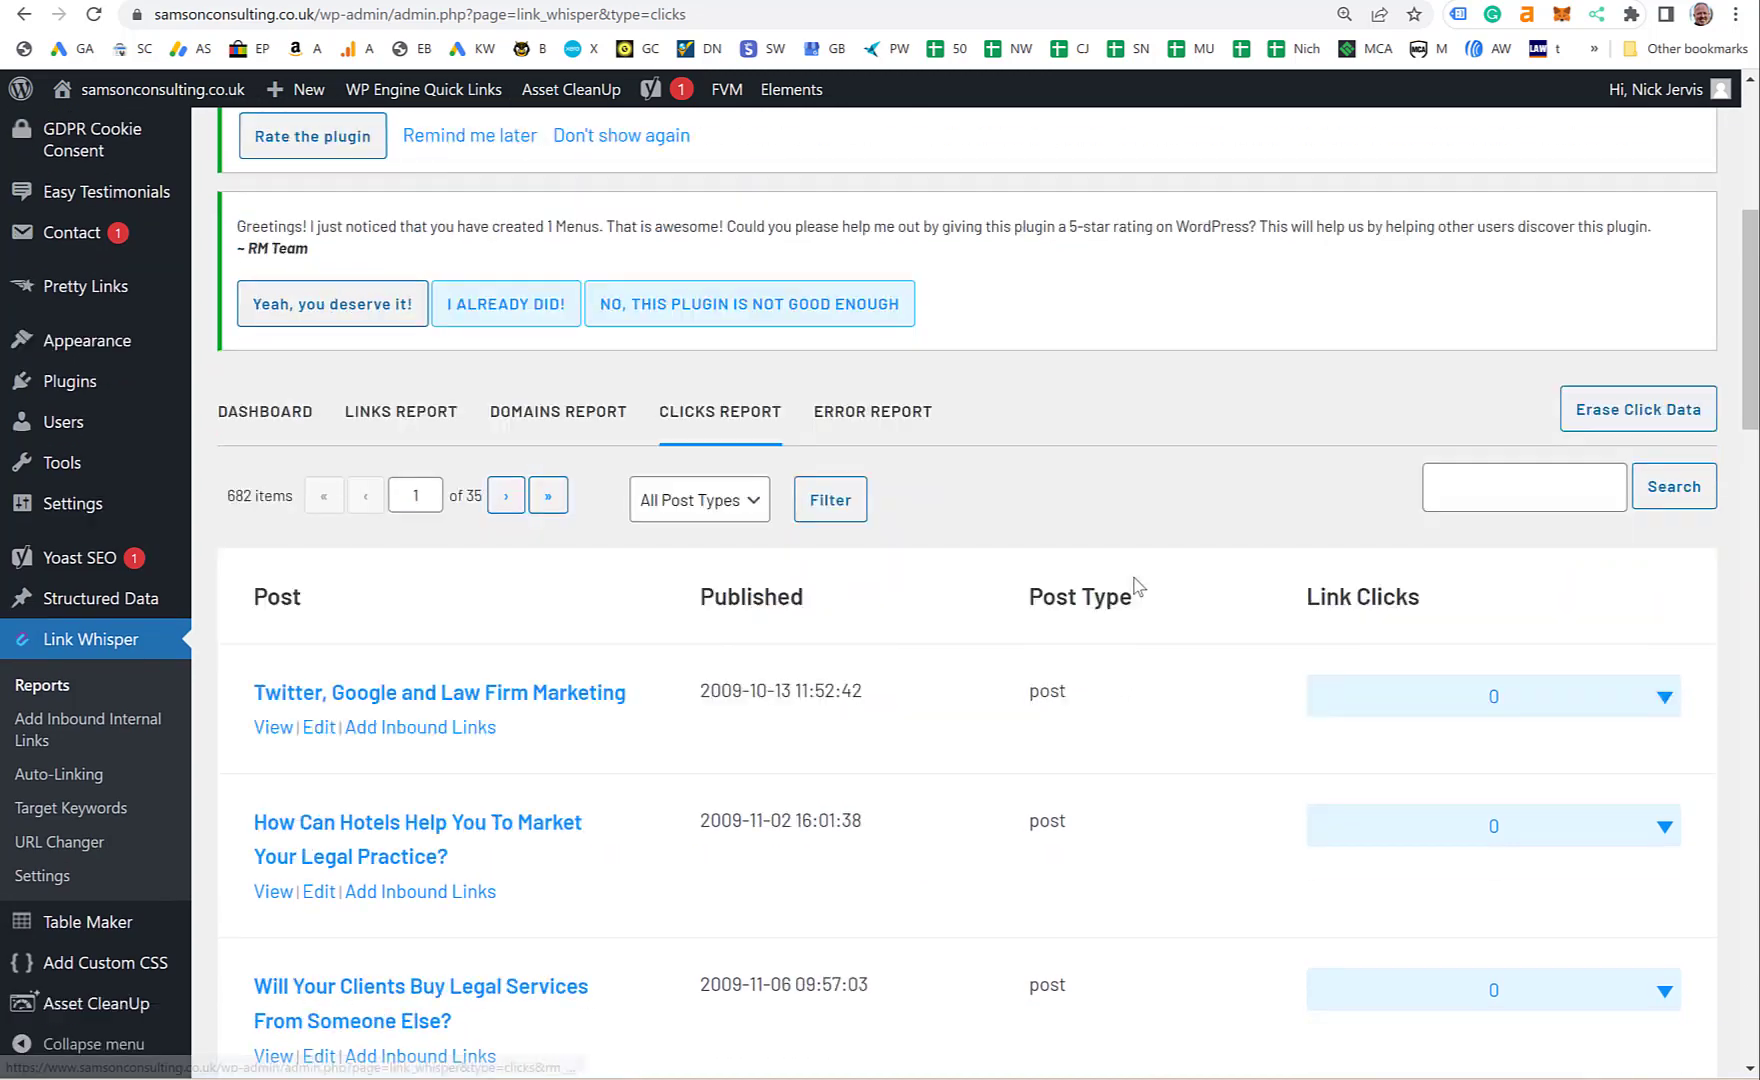
scroll(1090, 685, down, 18)
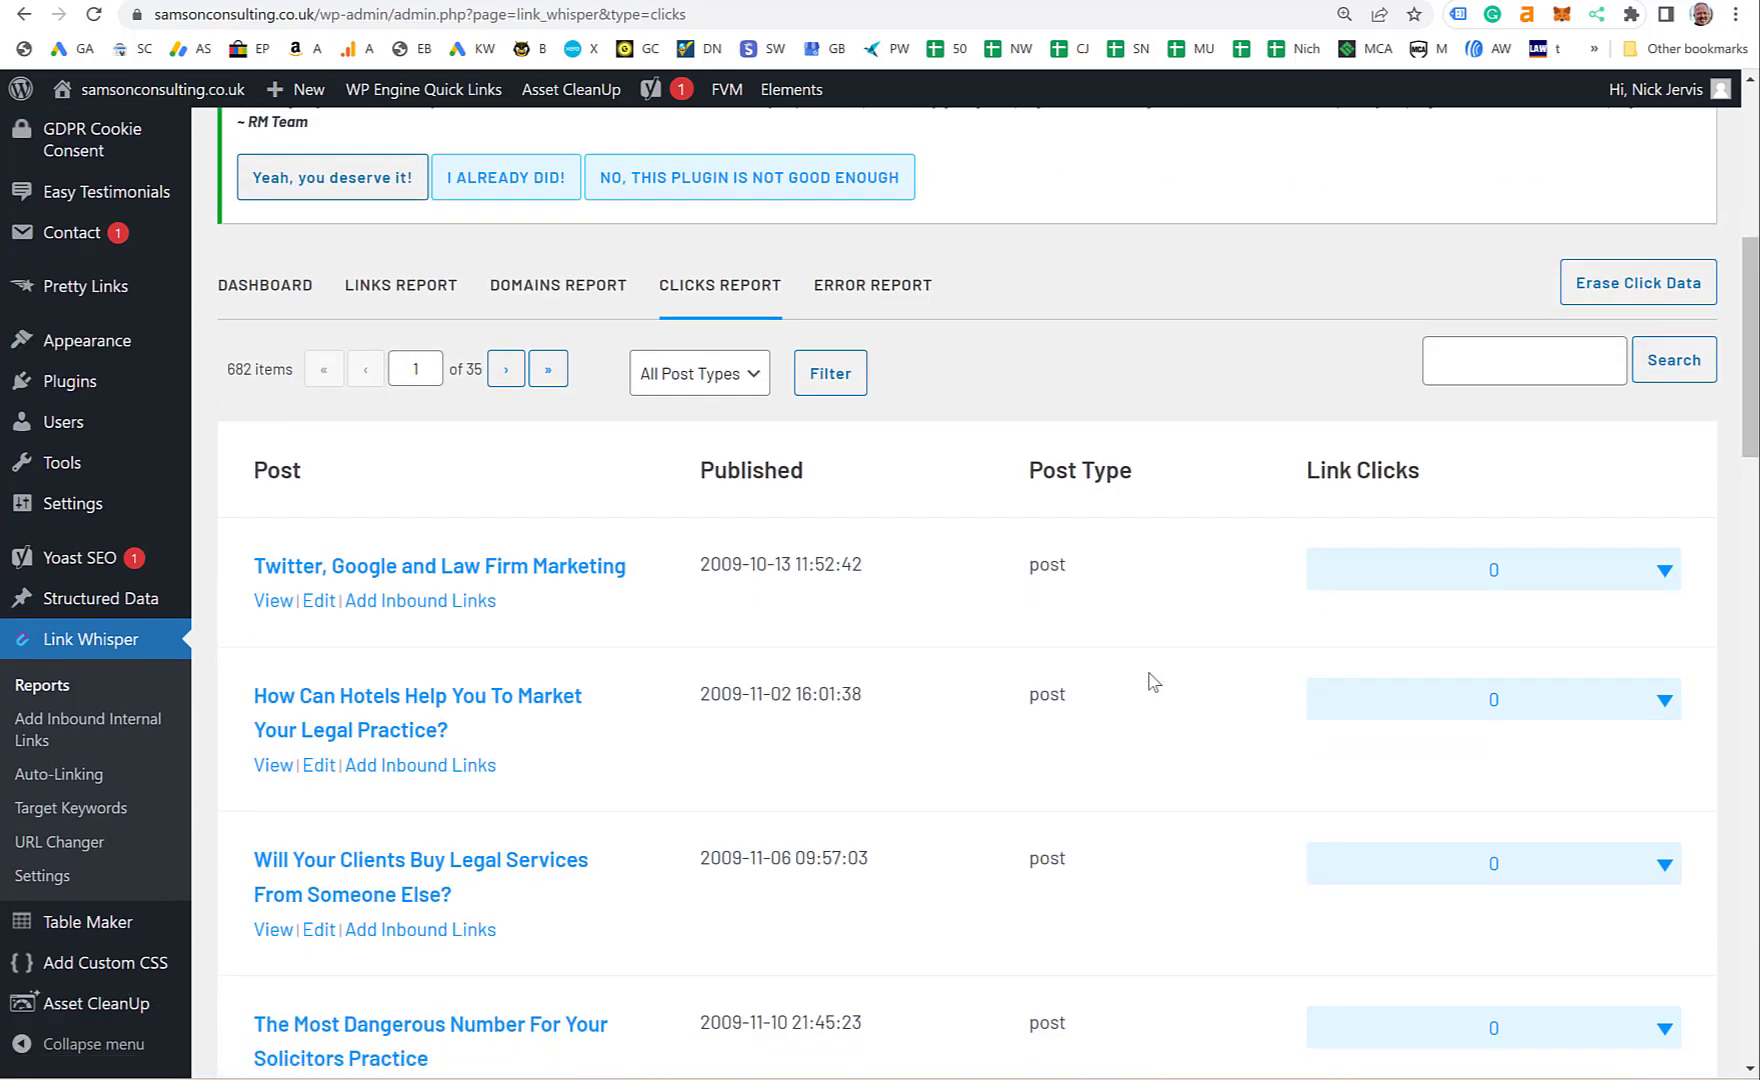
scroll(1153, 680, down, 5)
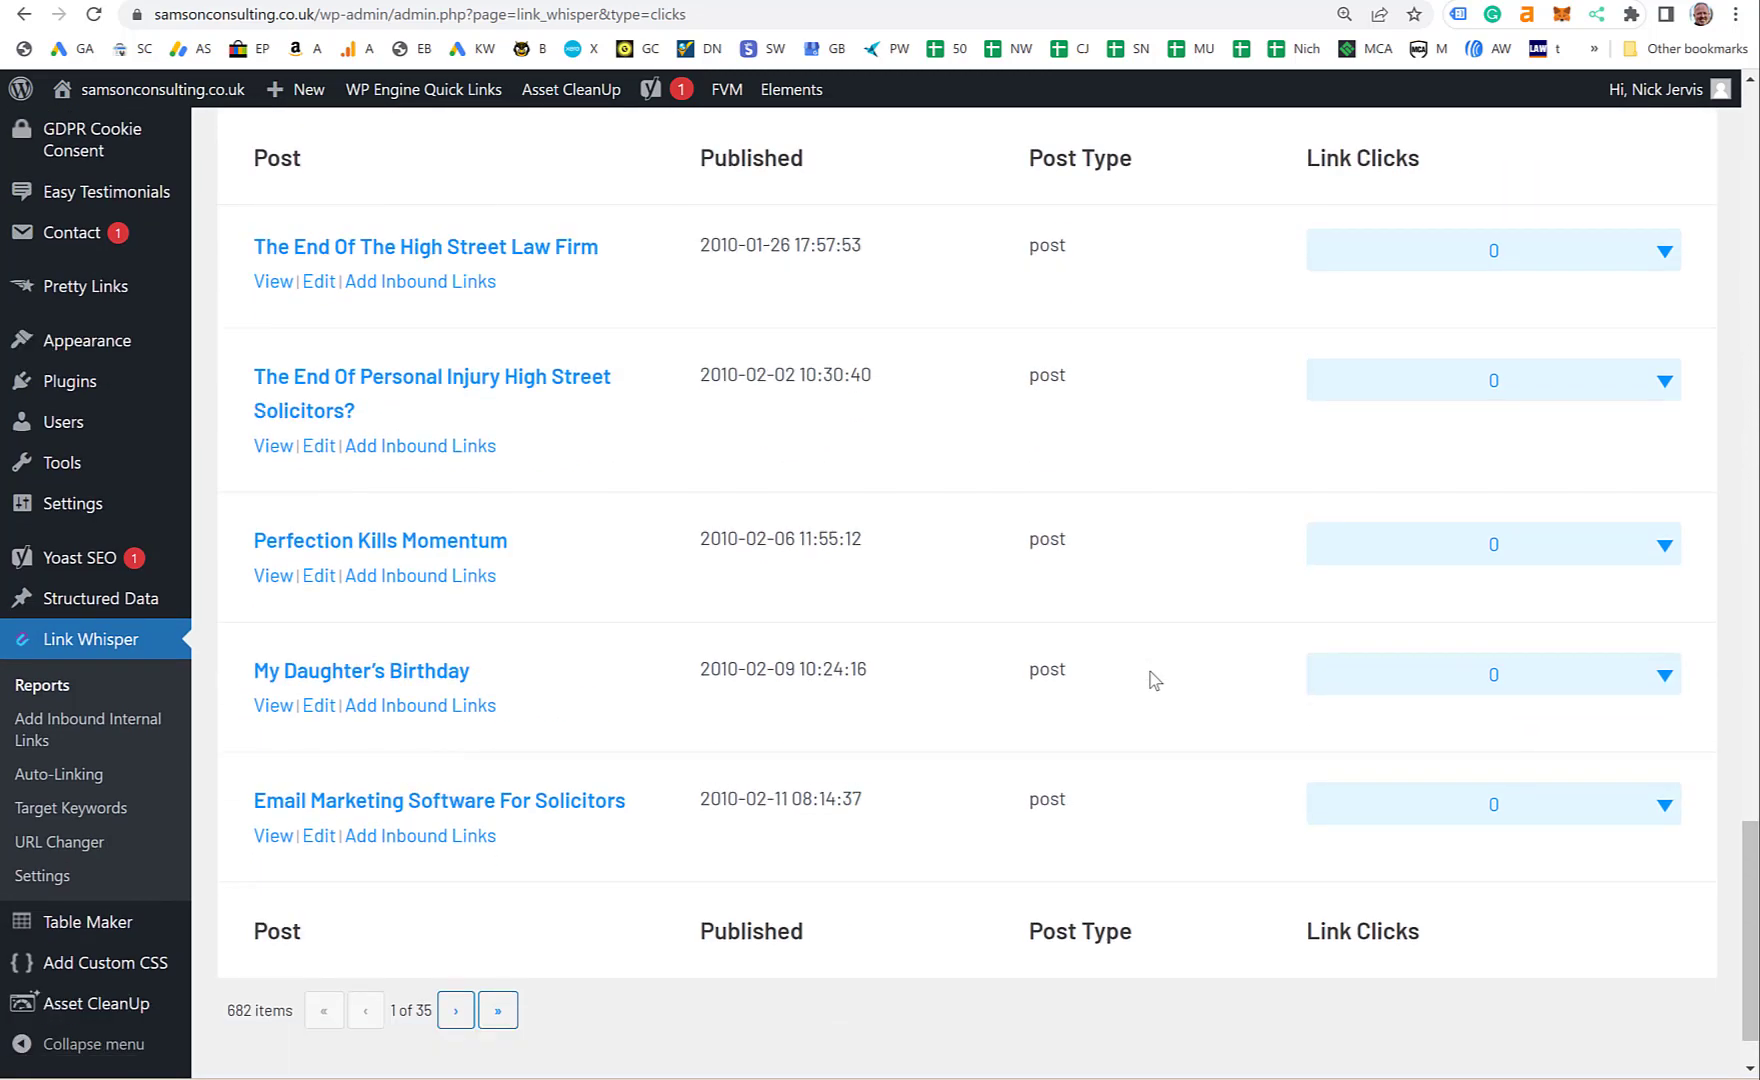
scroll(1140, 720, down, 1)
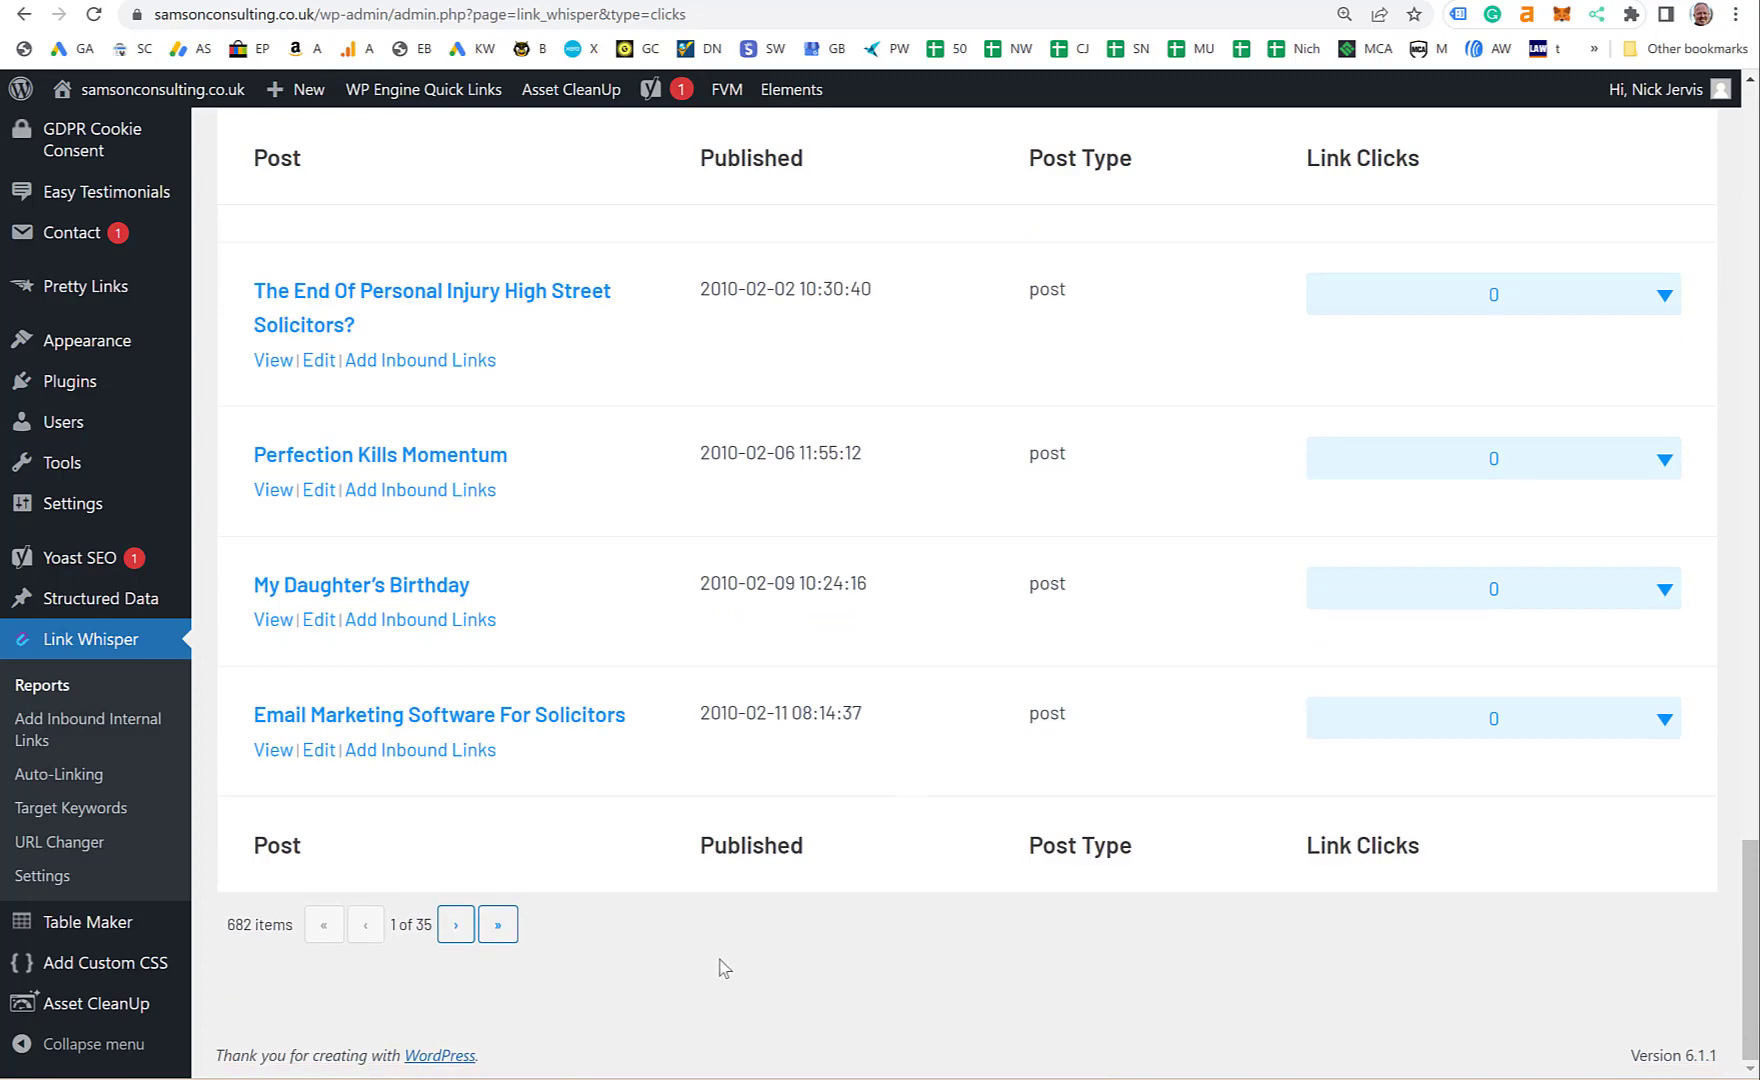
scroll(720, 958, up, 8)
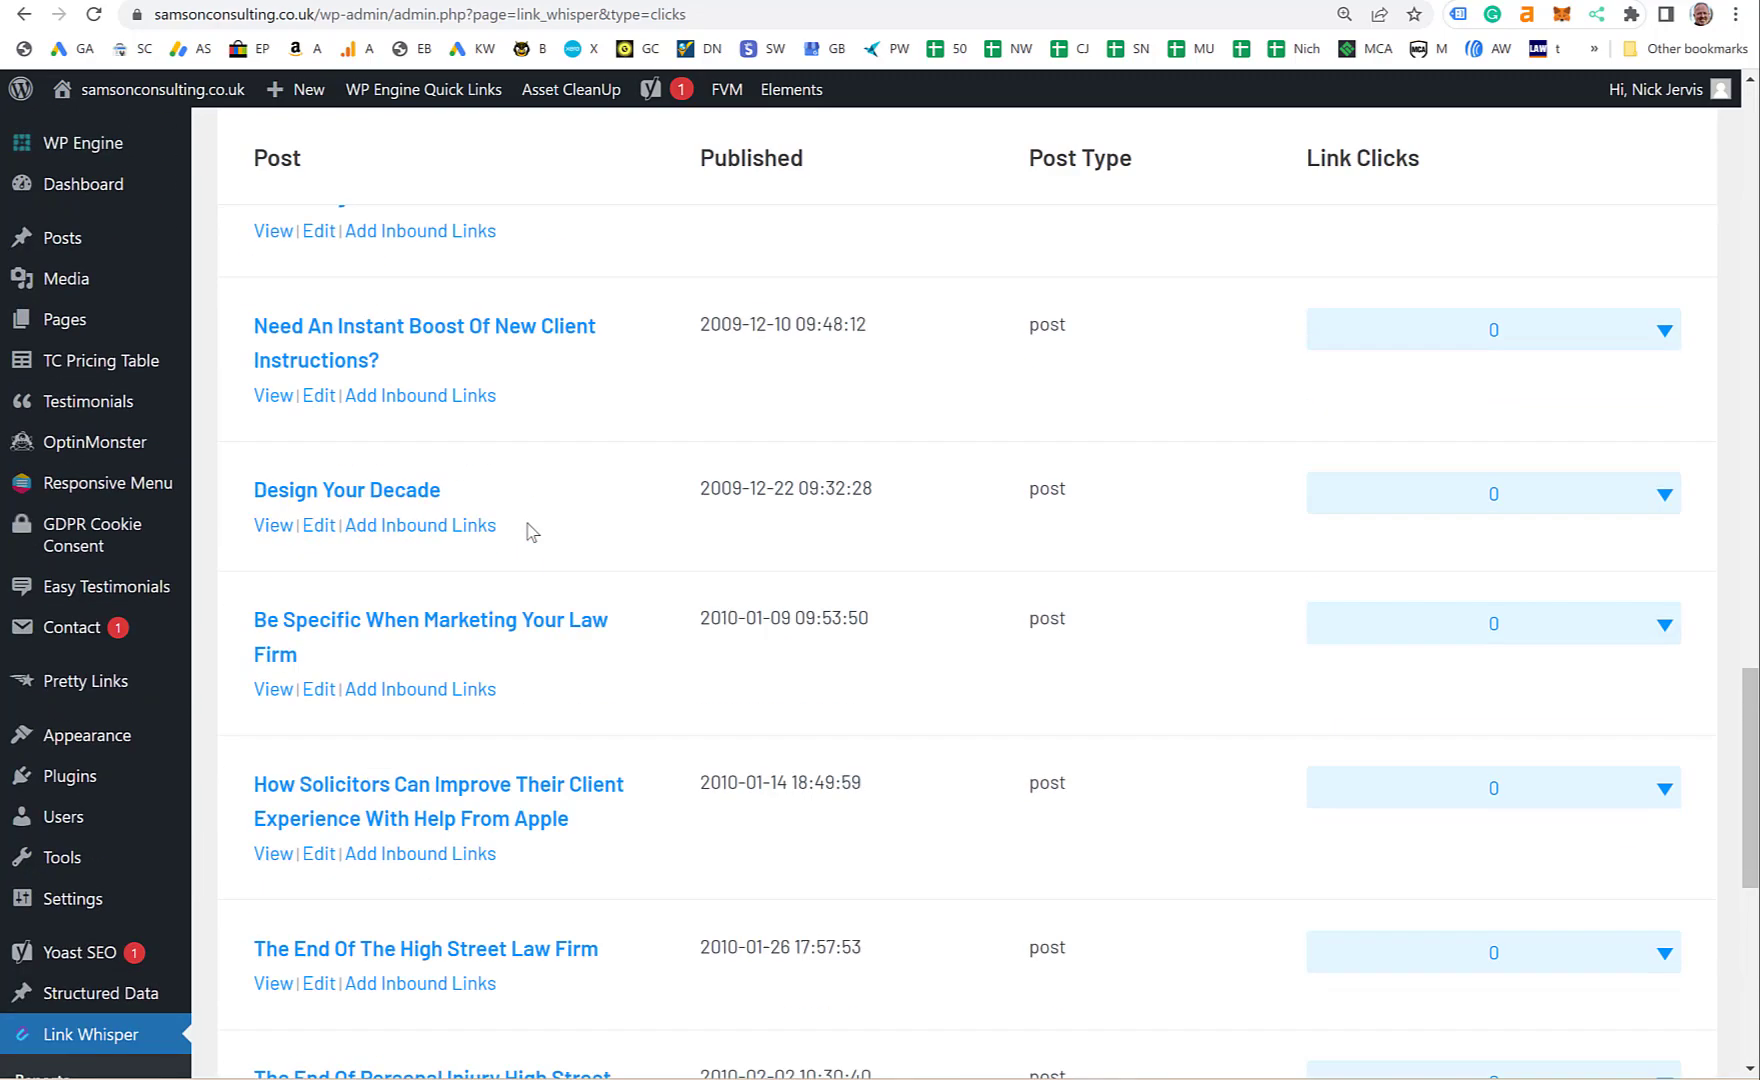
scroll(668, 668, up, 14)
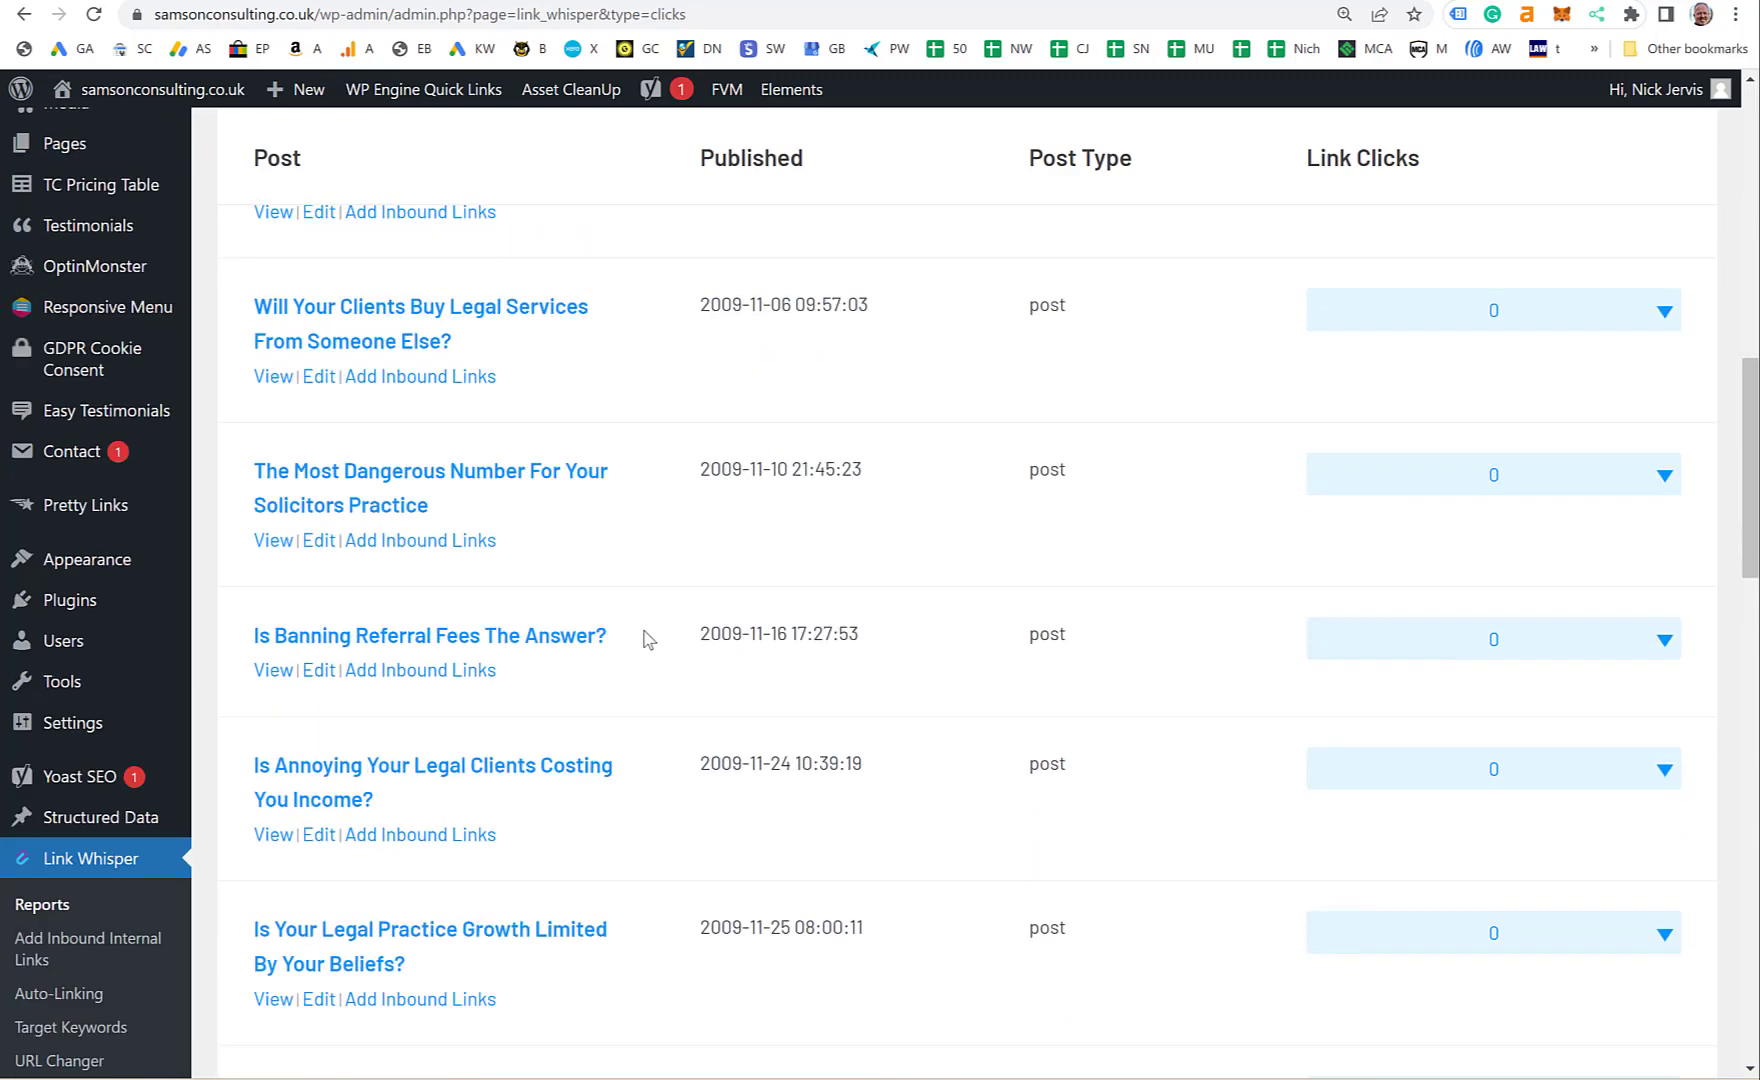
scroll(648, 640, down, 16)
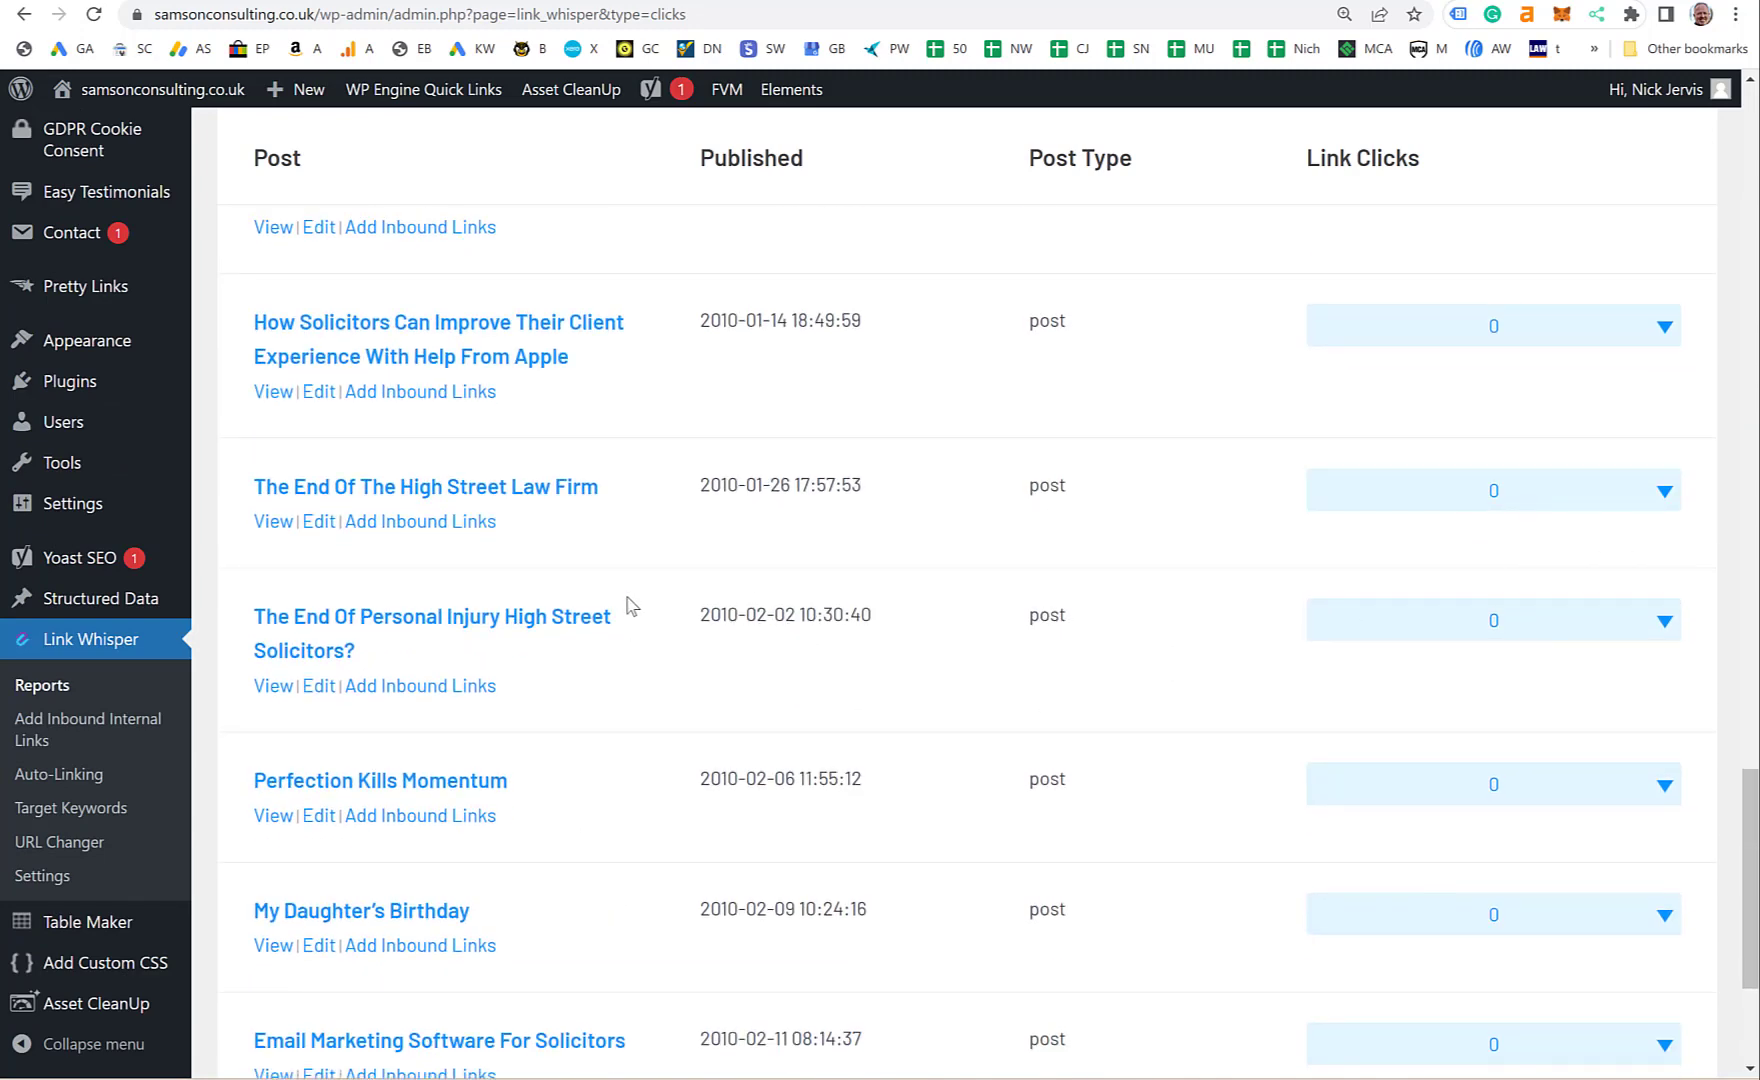
scroll(673, 620, up, 20)
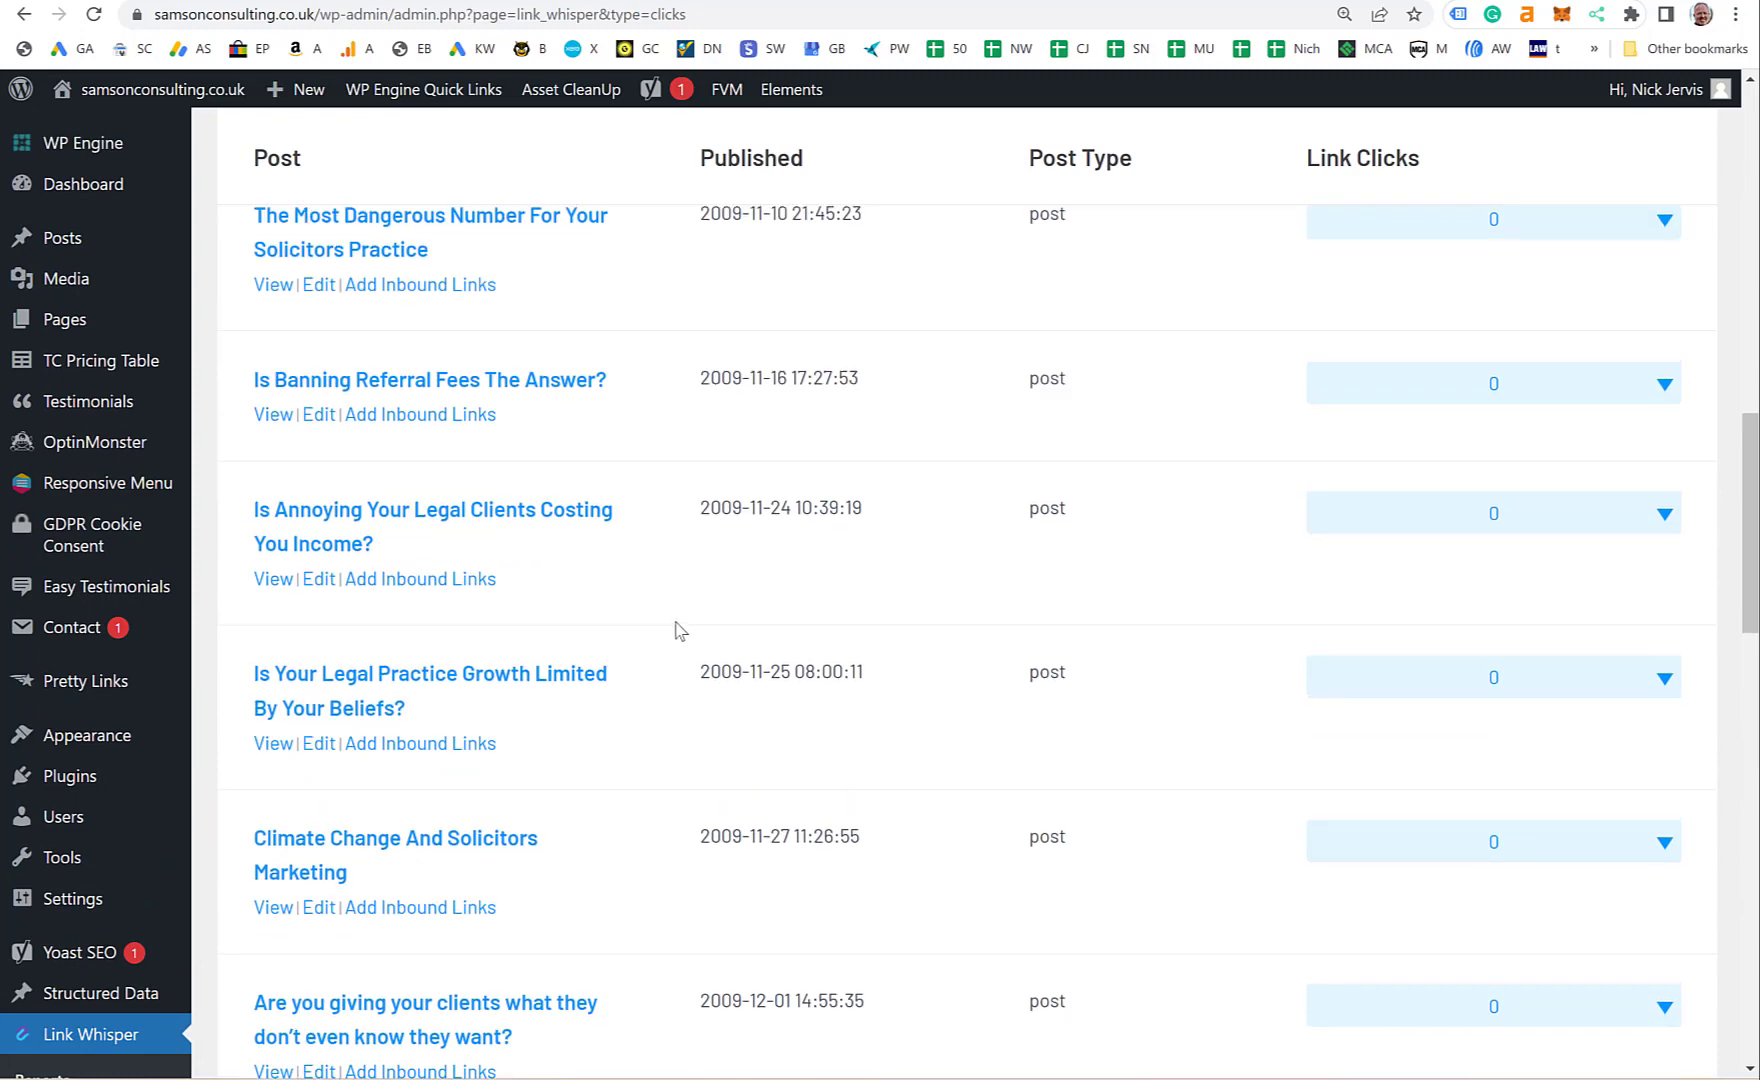
scroll(669, 628, up, 5)
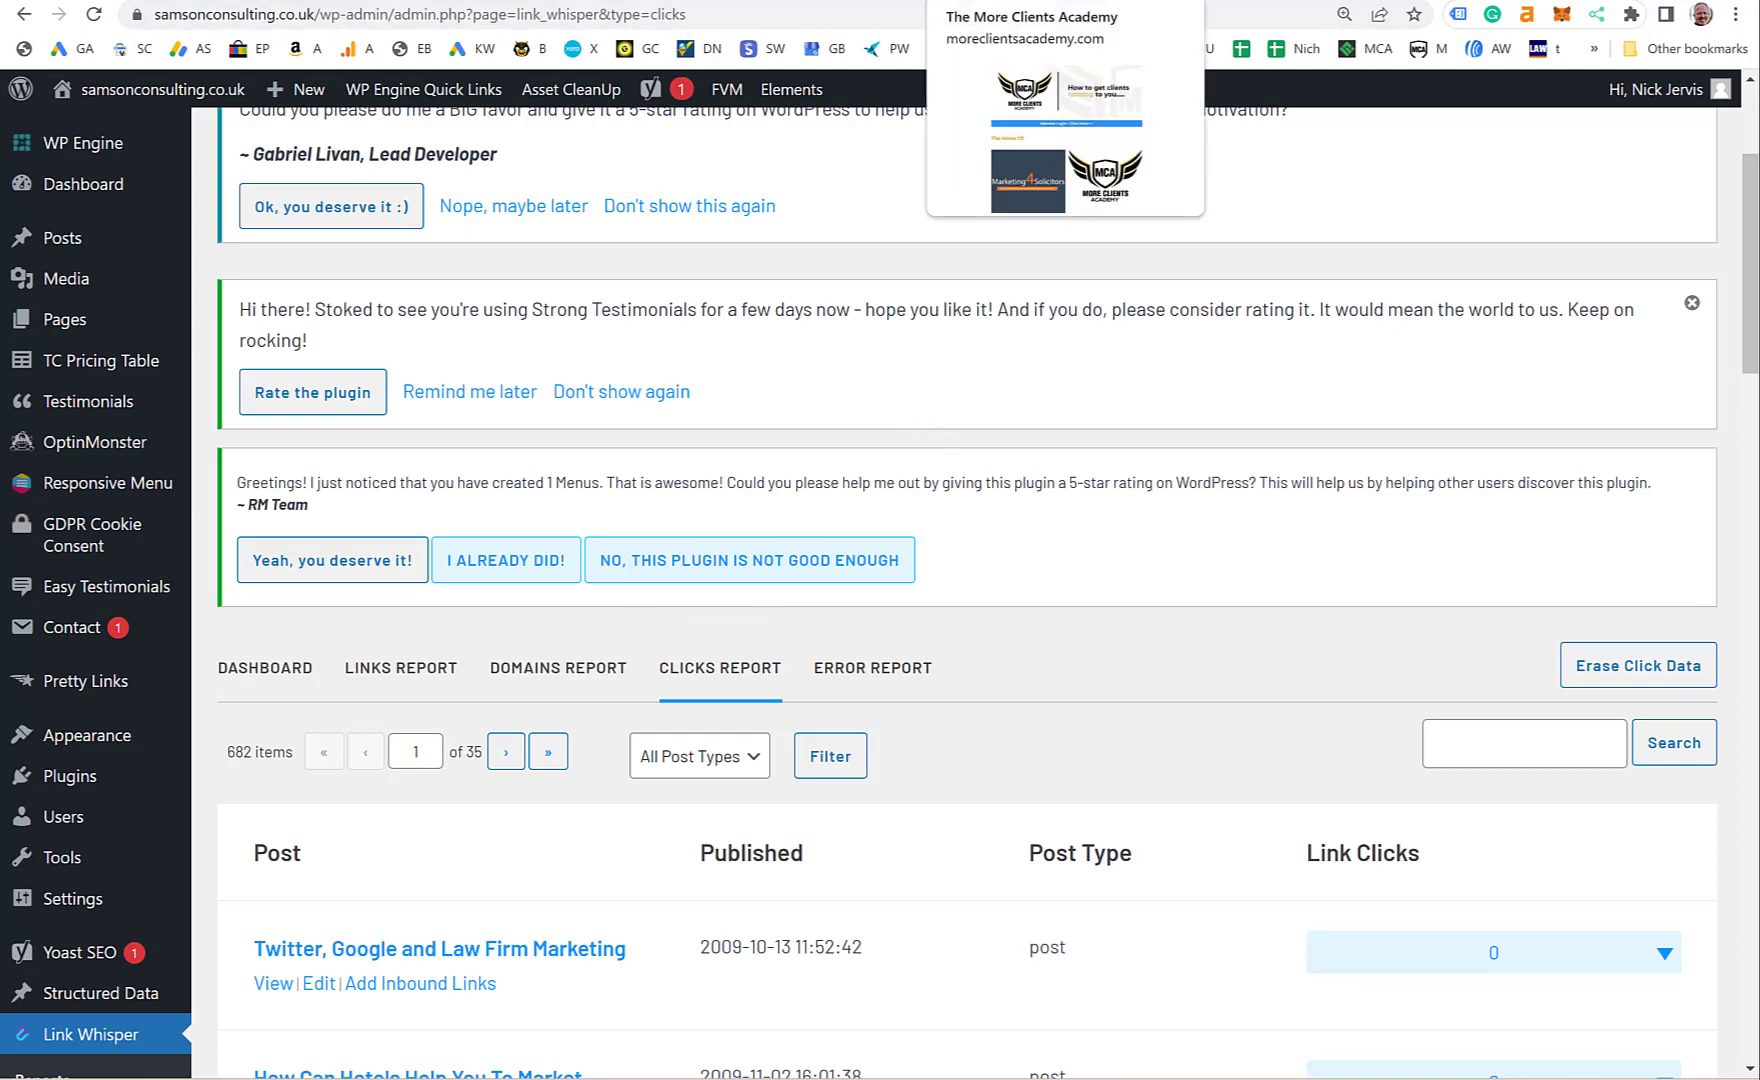
- Bring up the Ahrefs internal-links-for-SEO article, showing 1,690 monthly traffic and 623 linking websites
click(1000, 0)
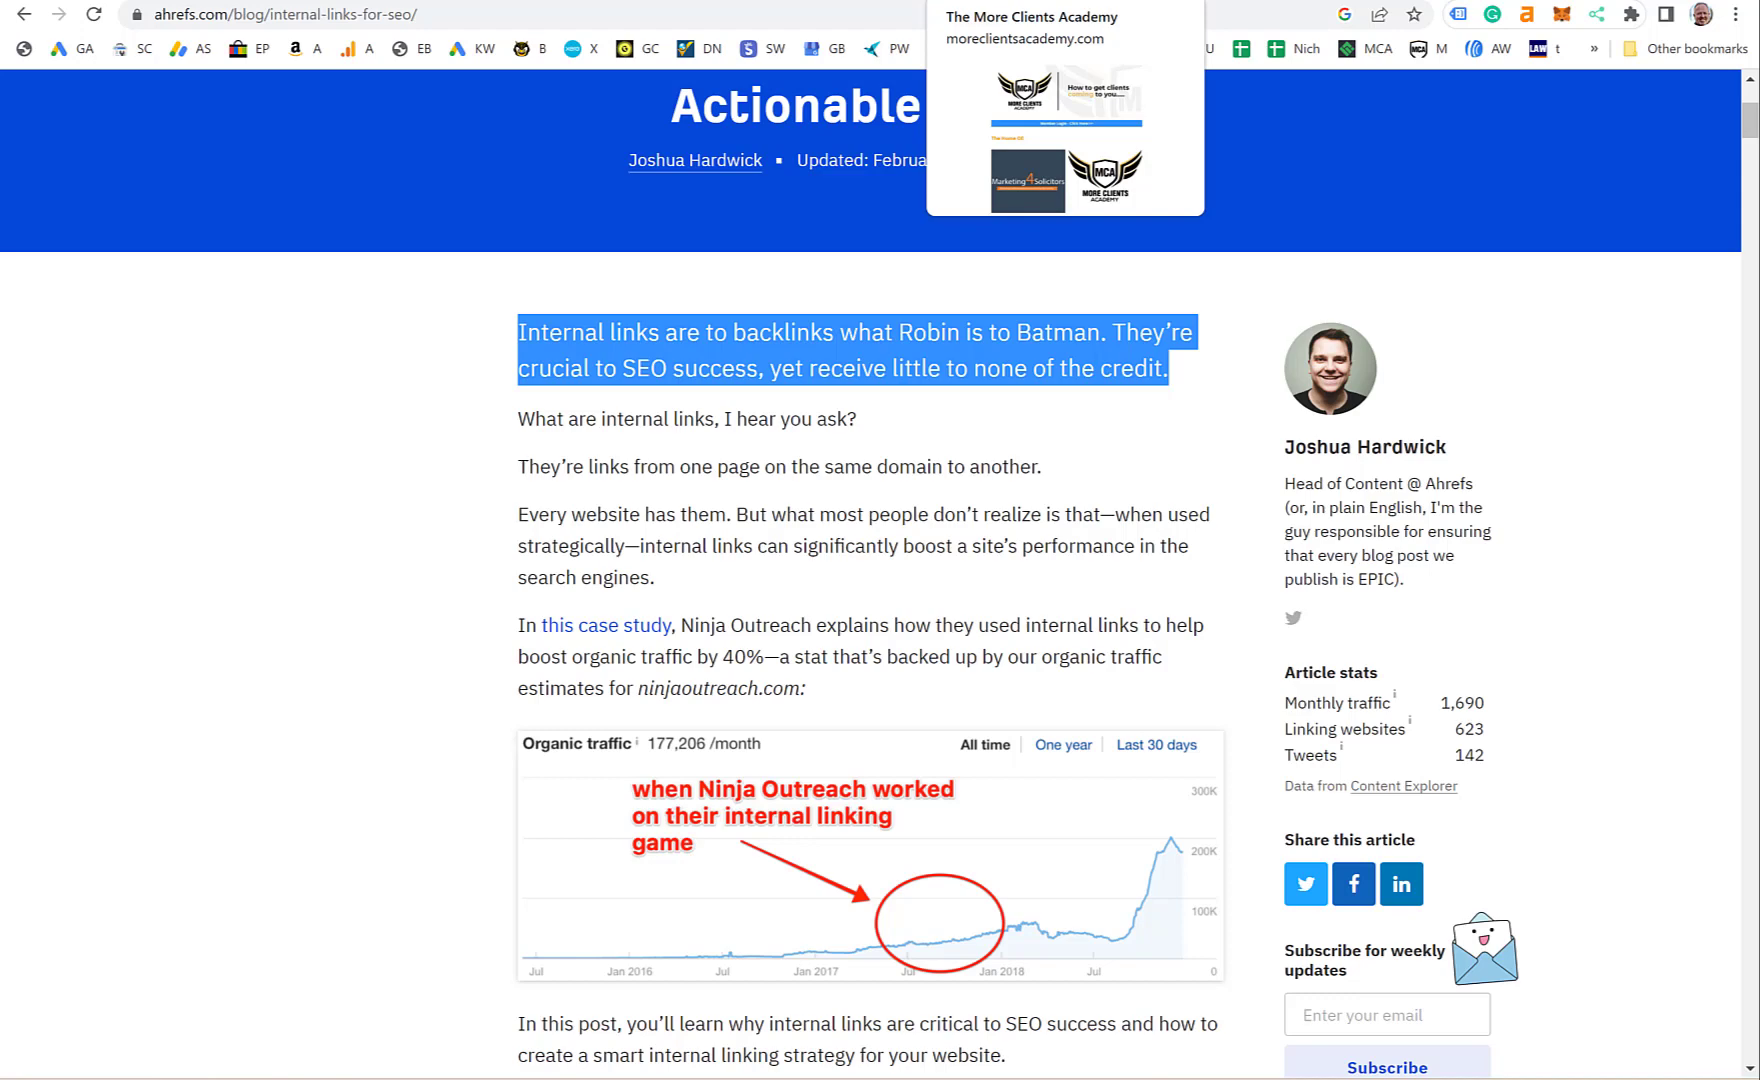
- Show the moreclientsacademy.com home page with its 'How to get clients coming to you' banner
click(1040, 2)
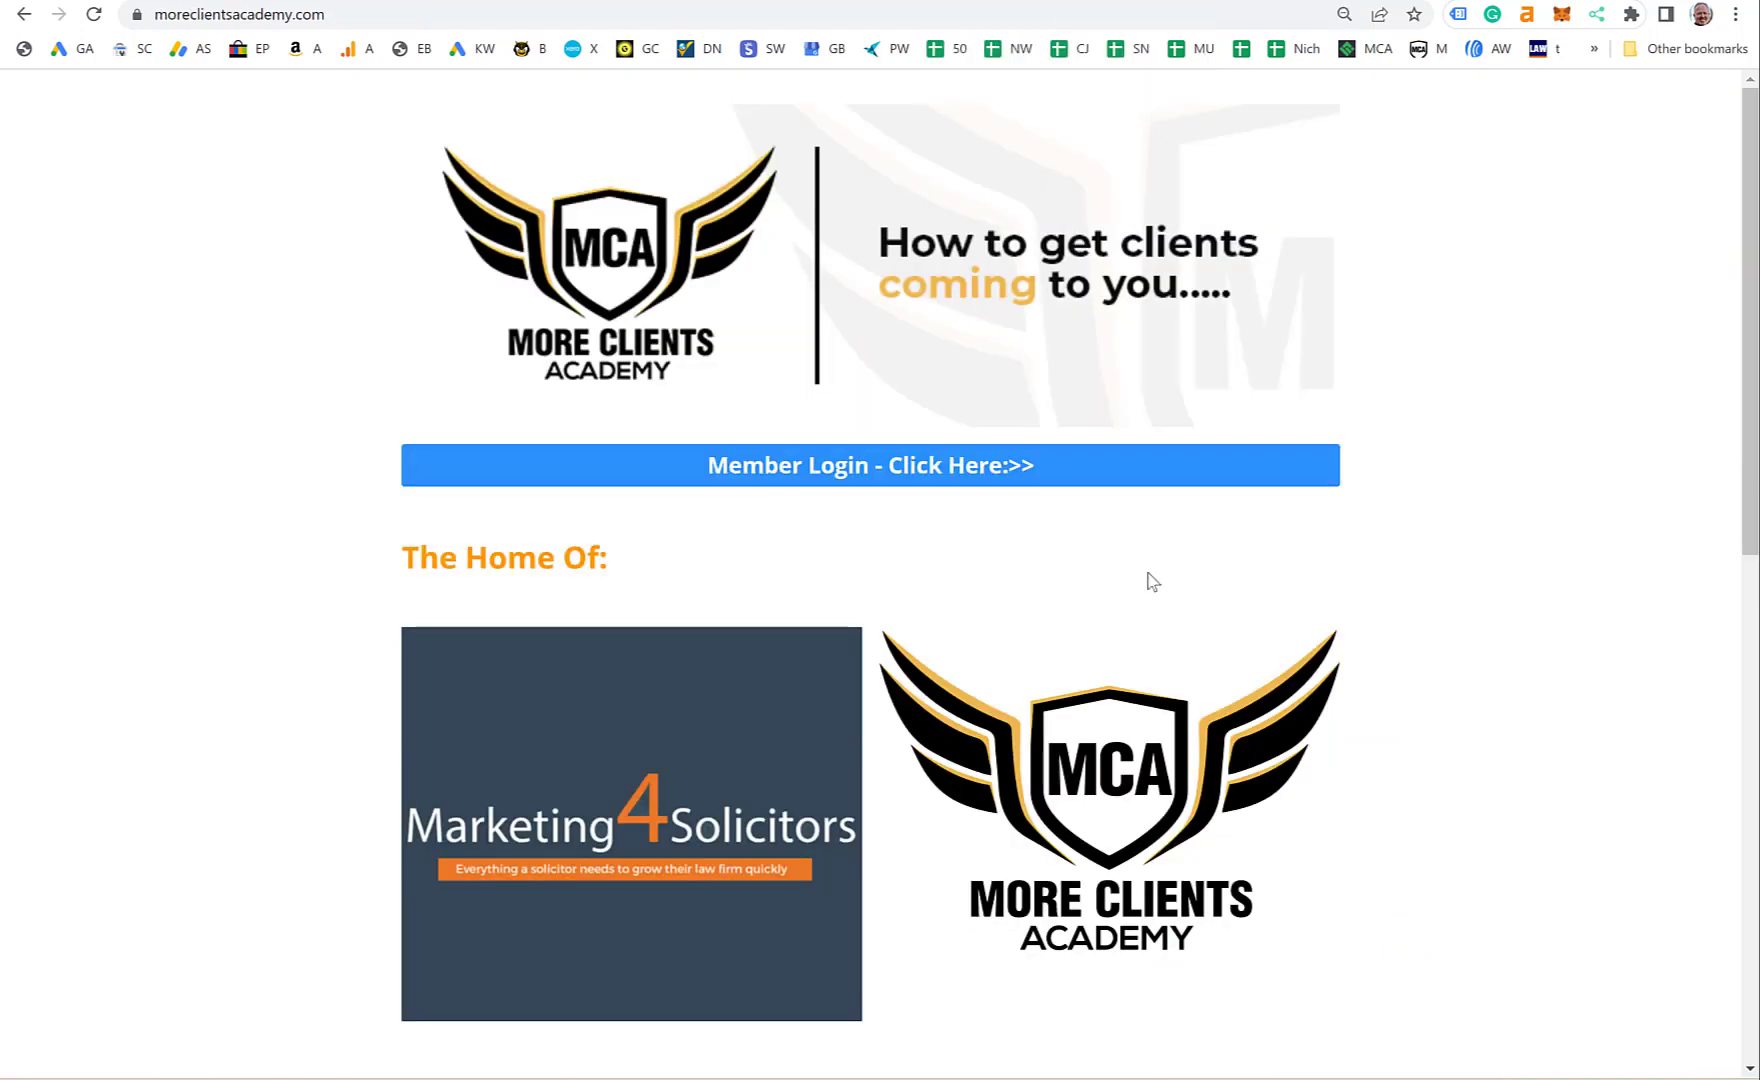